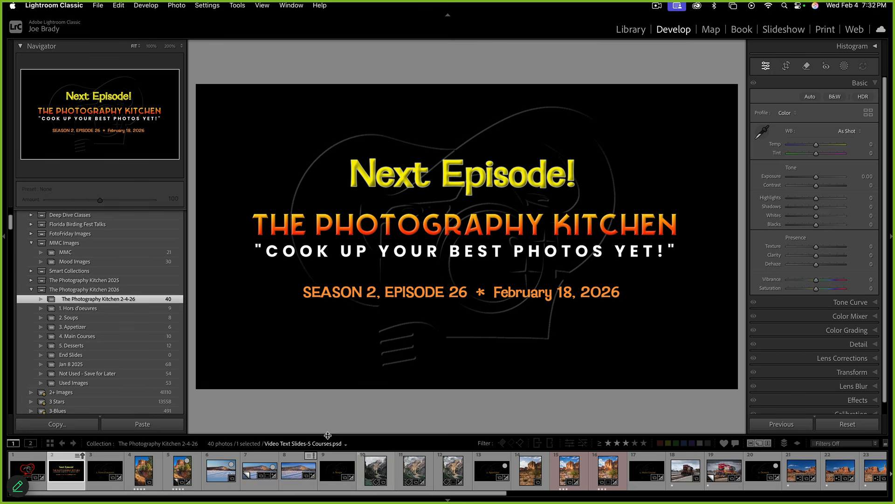
Show the title slide full screen, advance to the '1. Hors d'oeuvres' slide, then exit full screen
{"action": "key", "text": "g"}
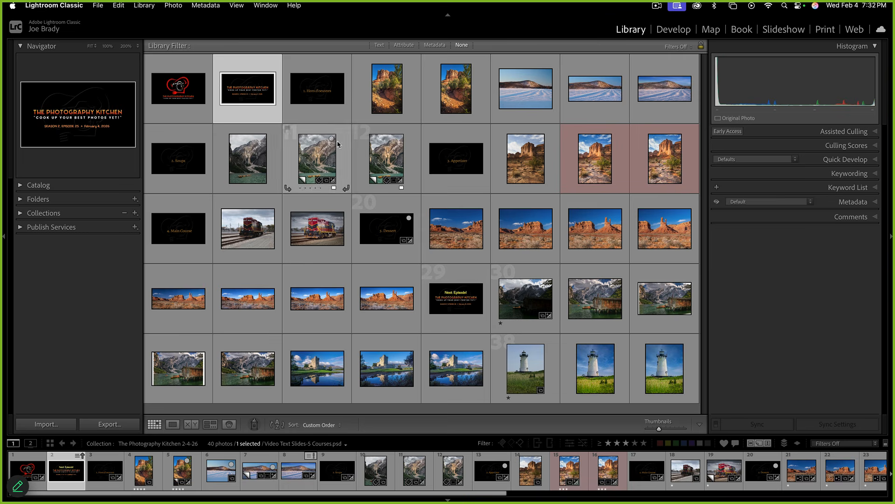
{"action": "double_click", "coordinate": [266, 90]}
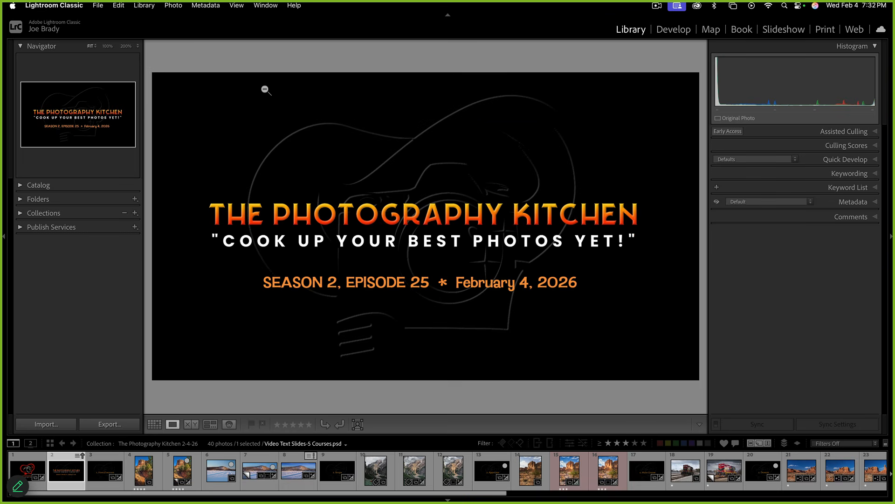
{"action": "key", "text": "f"}
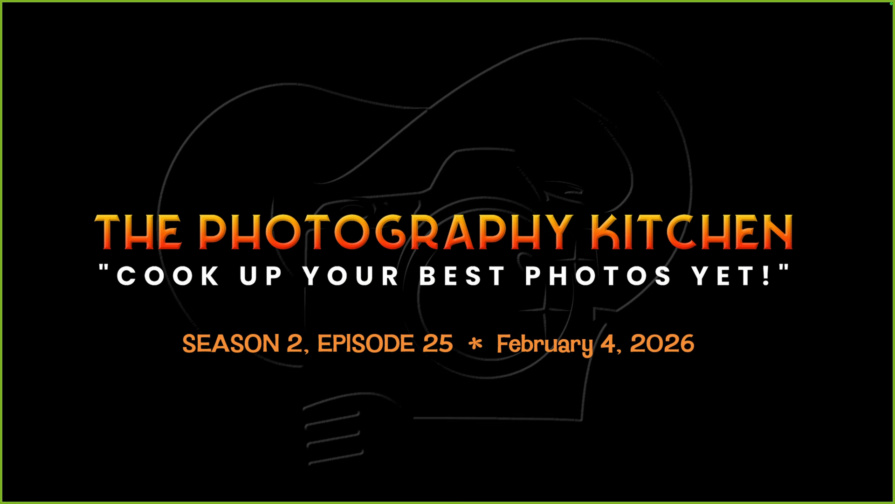
{"action": "key", "text": "Right"}
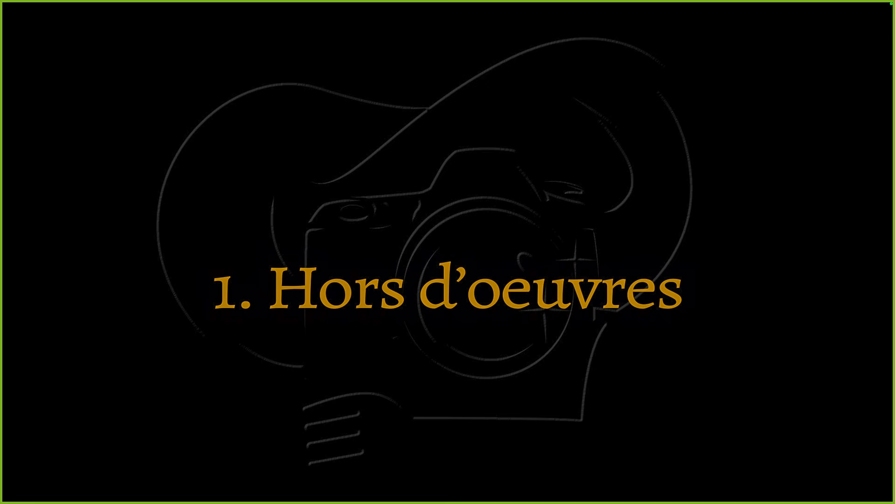
{"action": "key", "text": "Escape"}
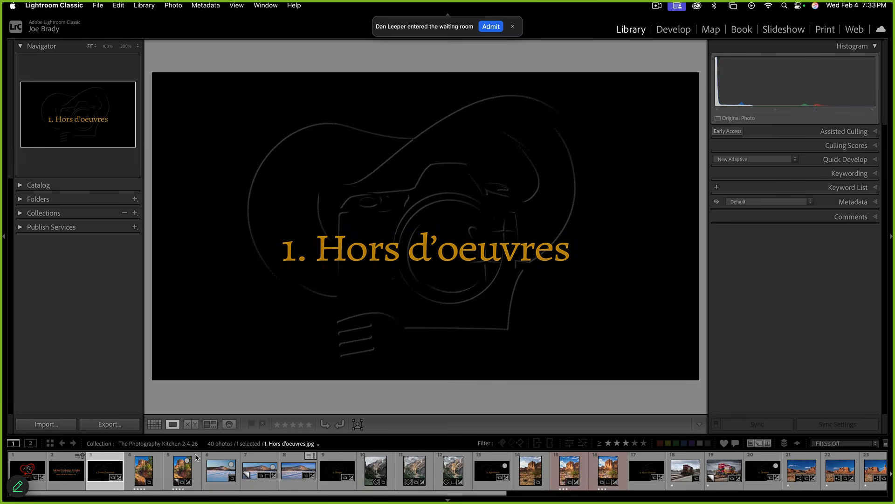
Select the red-rock trail photo, shrink the filmstrip for a larger preview, and open it in Develop
{"action": "left_click", "coordinate": [136, 472]}
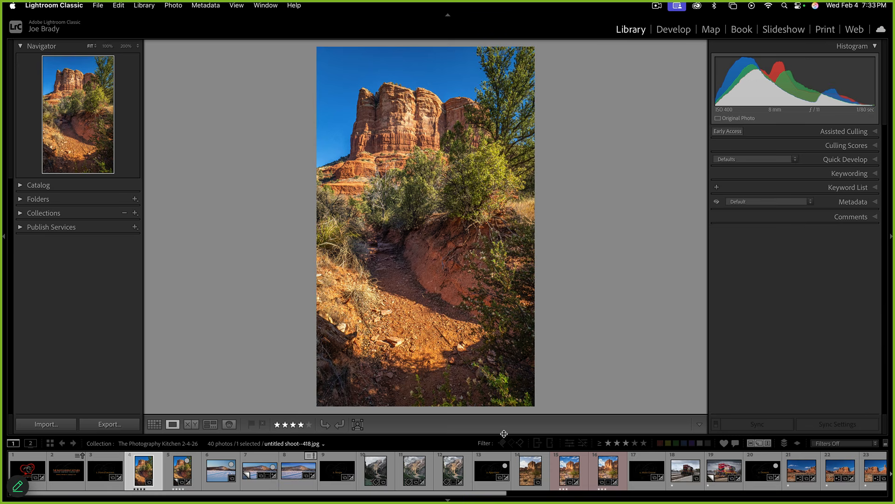
{"action": "left_click_drag", "start_coordinate": [503, 434], "coordinate": [501, 444]}
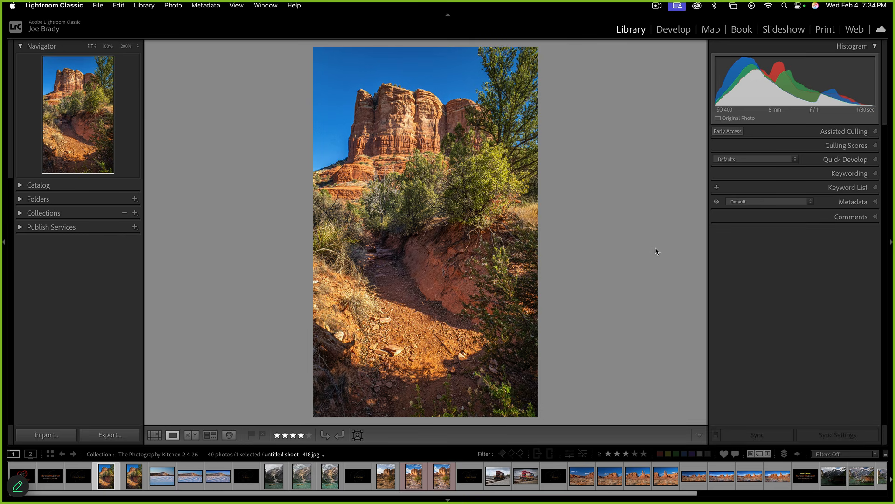
{"action": "left_click", "coordinate": [672, 32]}
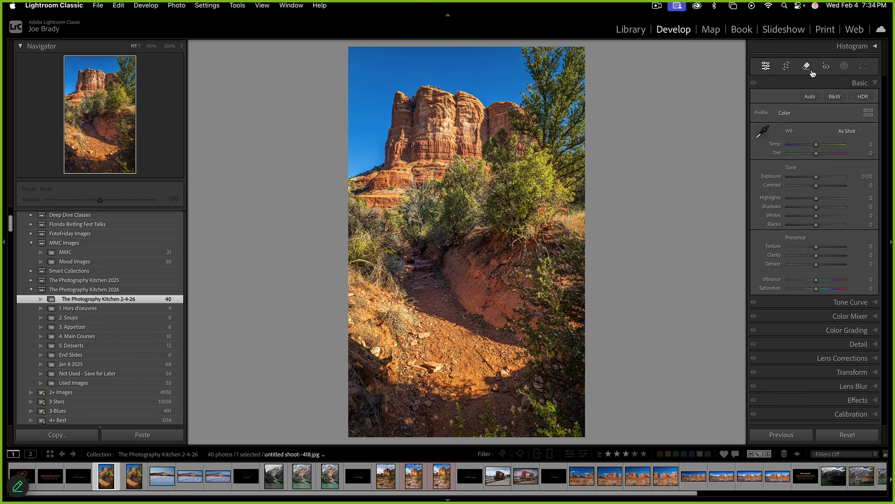
Set the Remove tool to generative AI with Visualize Spots off and brush over the dead tree
{"action": "left_click", "coordinate": [874, 48]}
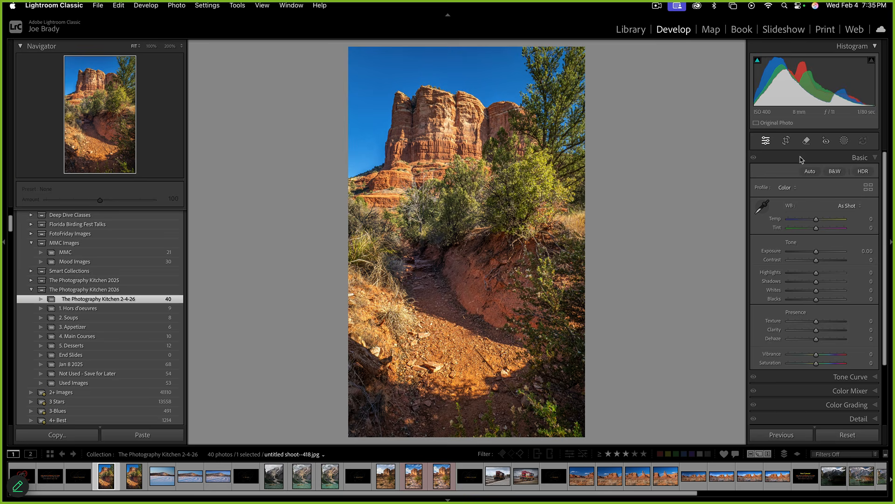
{"action": "left_click", "coordinate": [807, 141]}
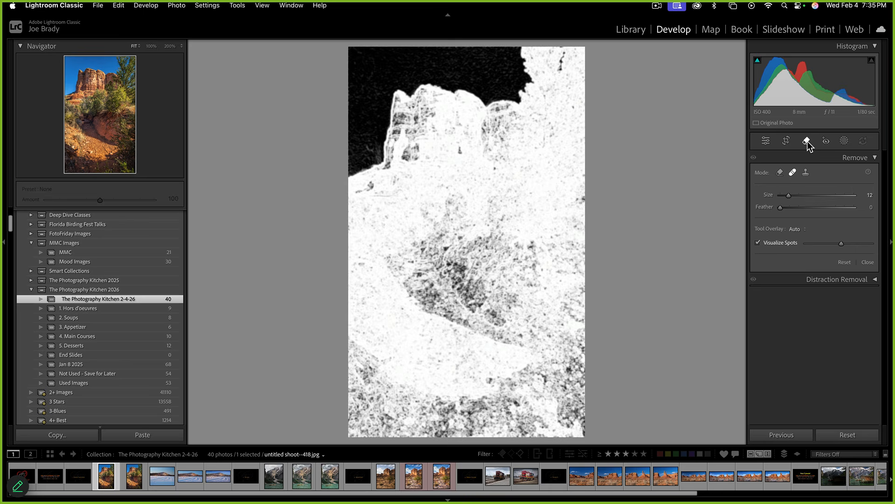
{"action": "left_click", "coordinate": [781, 173]}
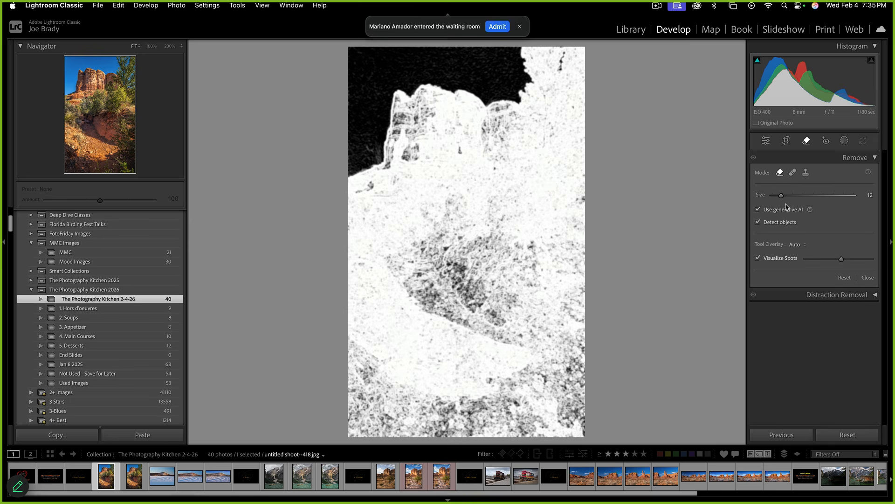
{"action": "left_click", "coordinate": [499, 27]}
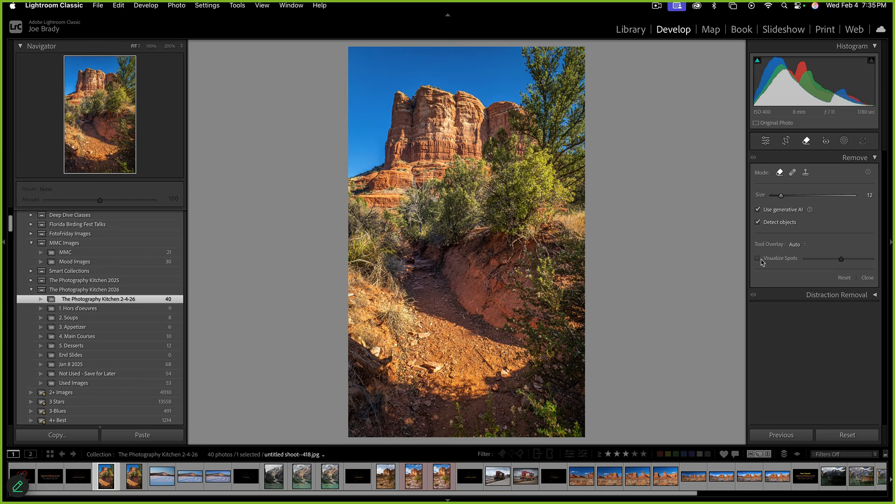
{"action": "left_click", "coordinate": [757, 259]}
{"action": "mouse_move", "coordinate": [423, 260]}
{"action": "left_mouse_down"}
{"action": "mouse_move", "coordinate": [409, 192]}
{"action": "mouse_move", "coordinate": [399, 205]}
{"action": "mouse_move", "coordinate": [400, 244]}
{"action": "mouse_move", "coordinate": [414, 238]}
{"action": "mouse_move", "coordinate": [408, 208]}
{"action": "left_mouse_up"}
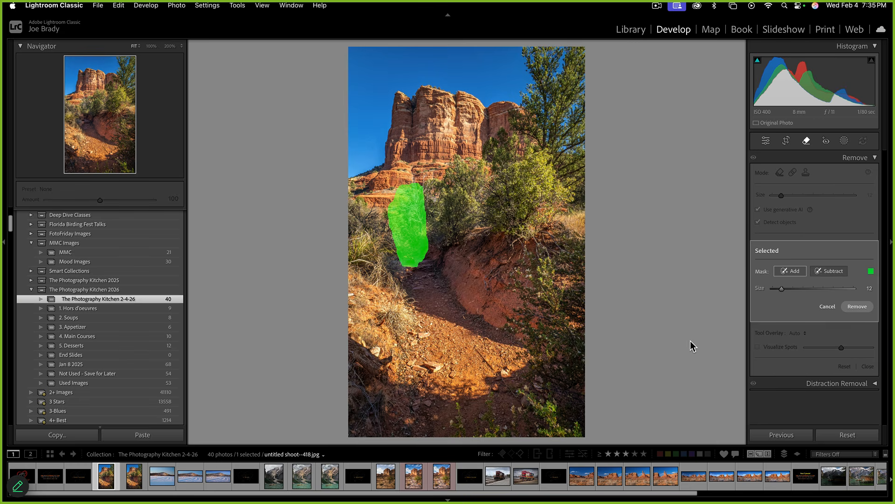
Erase the dead tree with a generative AI fill, keeping the third variation
{"action": "left_click", "coordinate": [857, 307]}
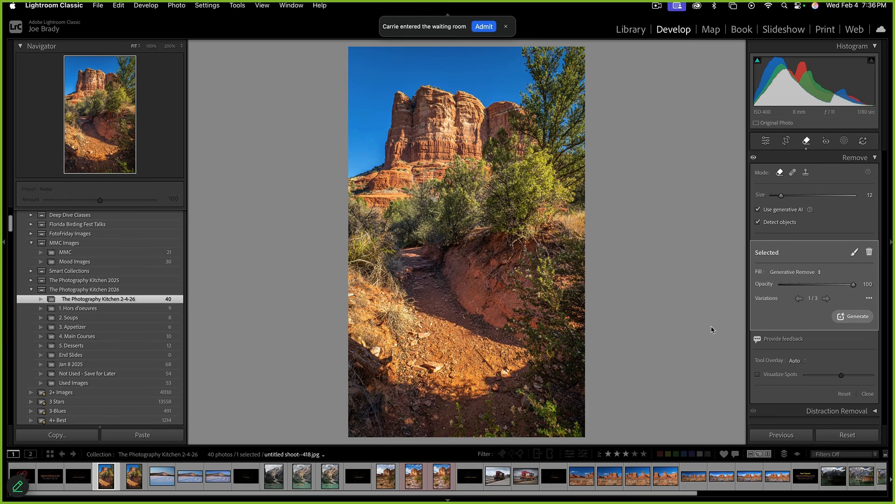
{"action": "left_click", "coordinate": [828, 302]}
{"action": "left_click", "coordinate": [827, 301]}
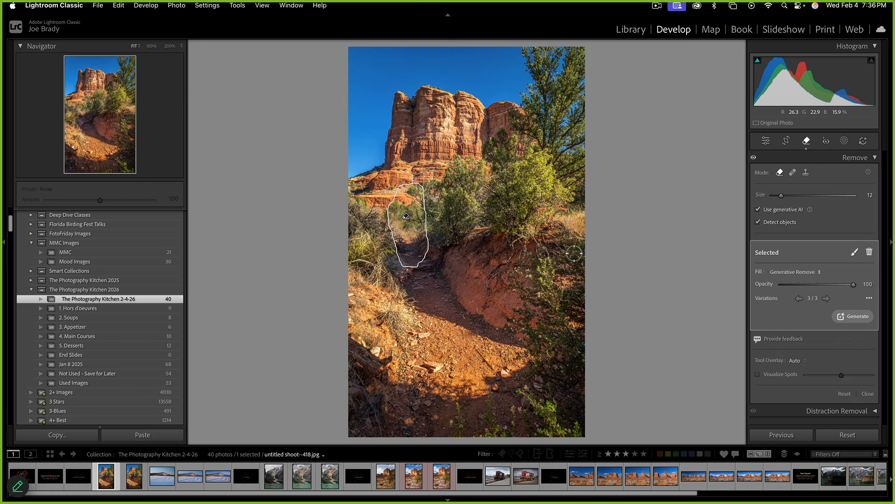
{"action": "key", "text": "q"}
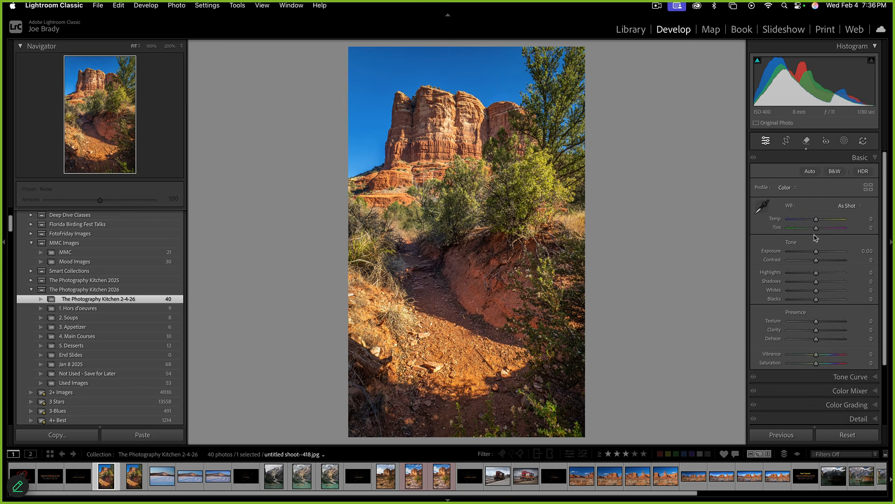
Erase the bush left of the trail with a generative fill, keep variation 2, and make a virtual copy
{"action": "left_click", "coordinate": [807, 141]}
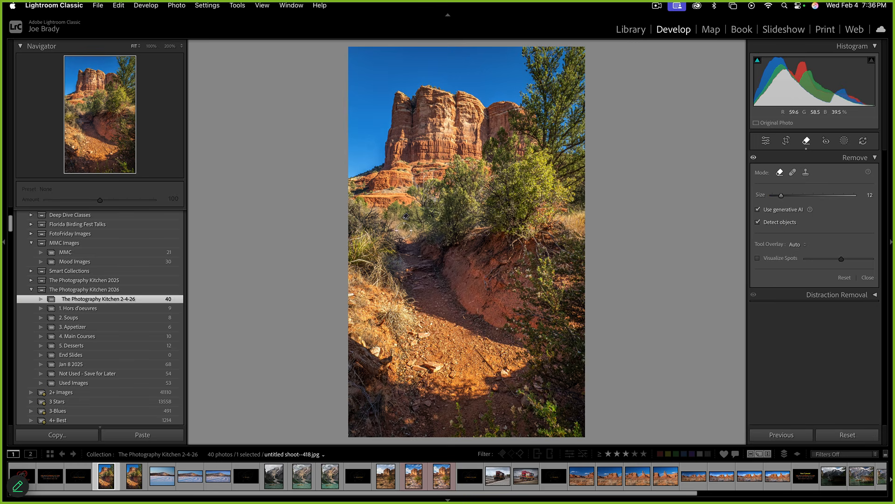
{"action": "mouse_move", "coordinate": [411, 235]}
{"action": "left_mouse_down"}
{"action": "mouse_move", "coordinate": [397, 205]}
{"action": "mouse_move", "coordinate": [413, 204]}
{"action": "mouse_move", "coordinate": [391, 212]}
{"action": "left_mouse_up"}
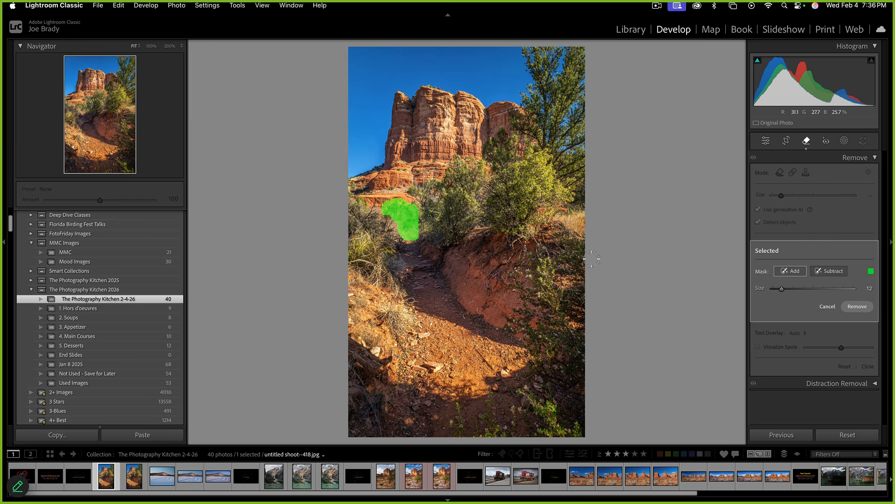
{"action": "left_click", "coordinate": [863, 308]}
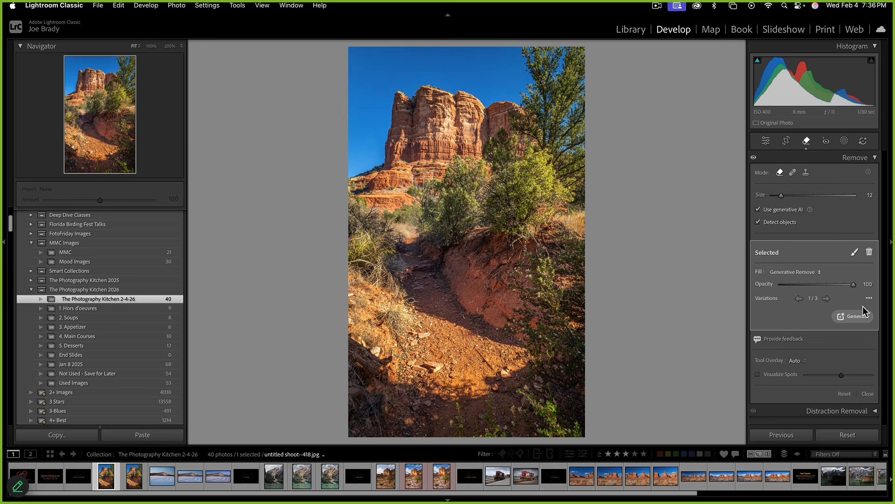
{"action": "left_click", "coordinate": [827, 299]}
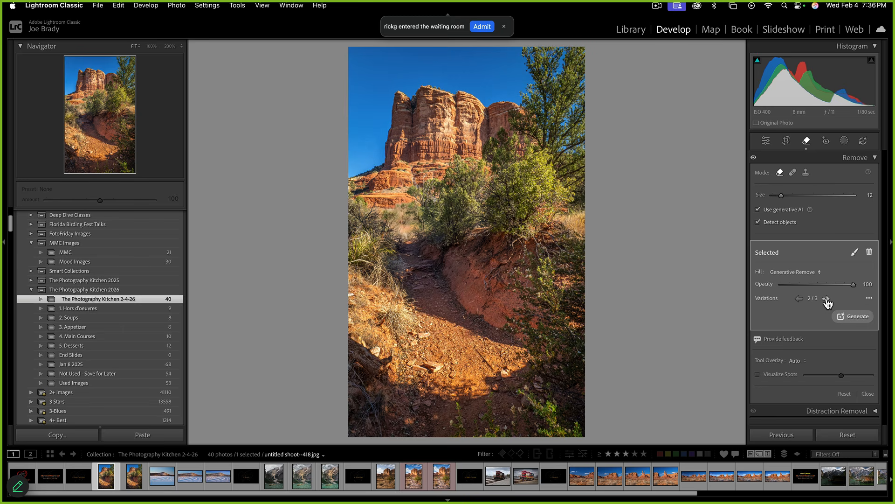
{"action": "left_click", "coordinate": [826, 299]}
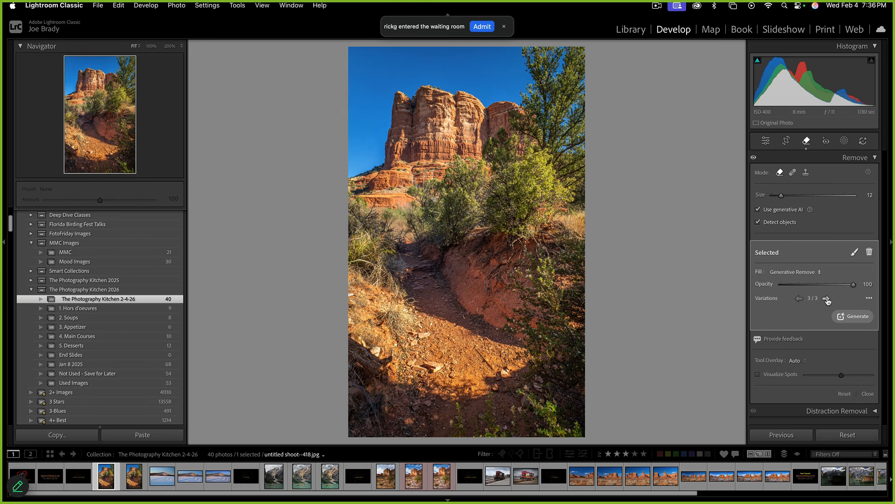
{"action": "left_click", "coordinate": [800, 298]}
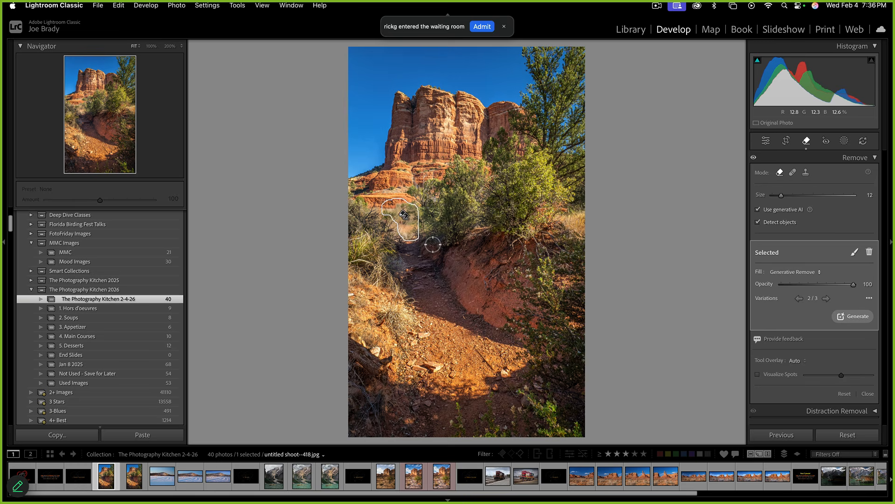
{"action": "key", "text": "q"}
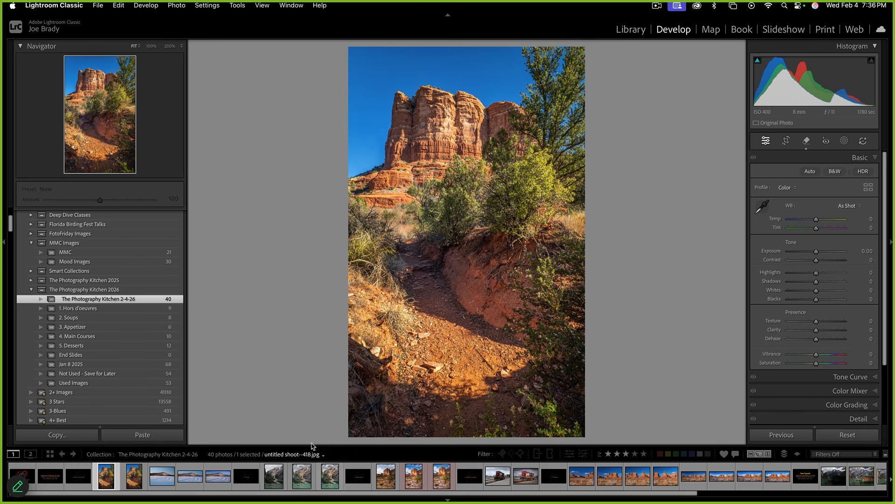
{"action": "key", "text": "super+apostrophe"}
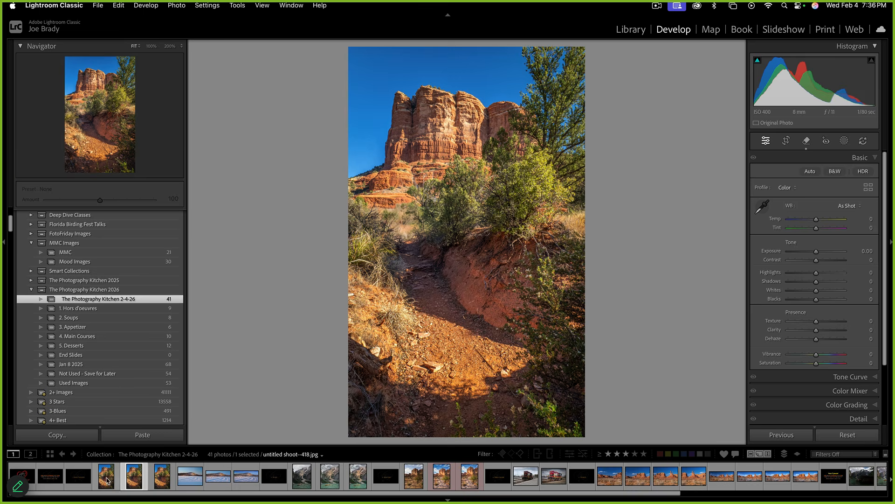
Reset all edits on Copy 1 and select it together with Copy 2
{"action": "left_click", "coordinate": [161, 476]}
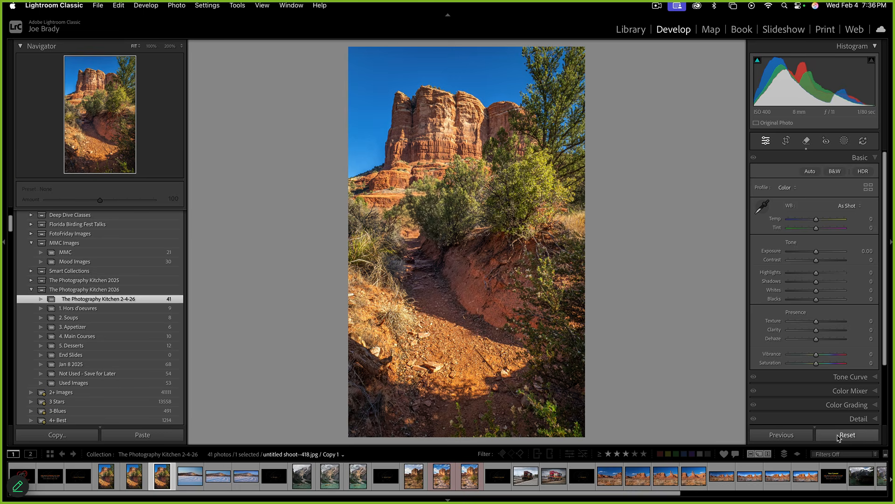
{"action": "left_click", "coordinate": [847, 435]}
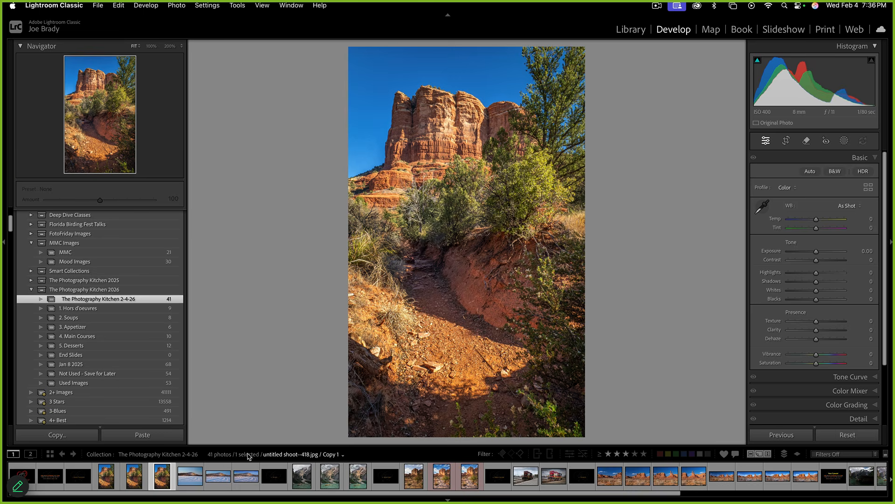
{"action": "key", "text": "l"}
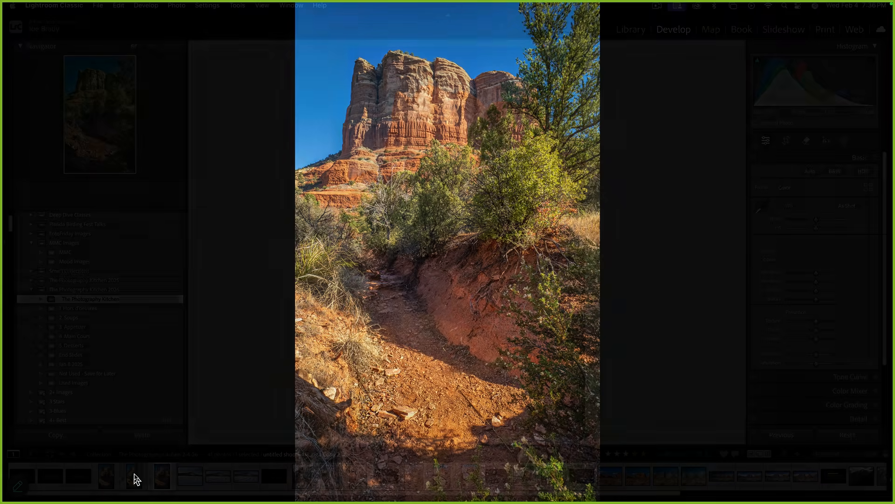
{"action": "key", "text": "l"}
{"action": "key", "text": "l"}
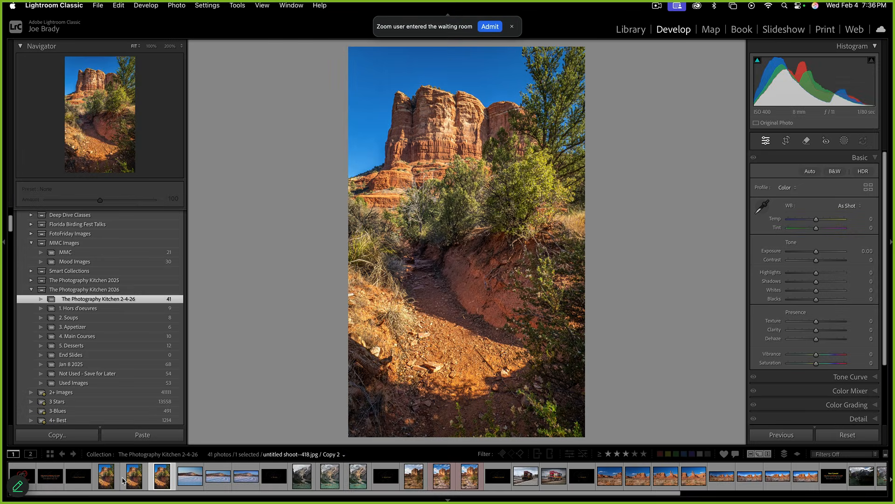
{"action": "left_click", "coordinate": [129, 478], "text": "super"}
Compare the retouched and original trail versions full screen, then select the snowy mountain photo
{"action": "key", "text": "f"}
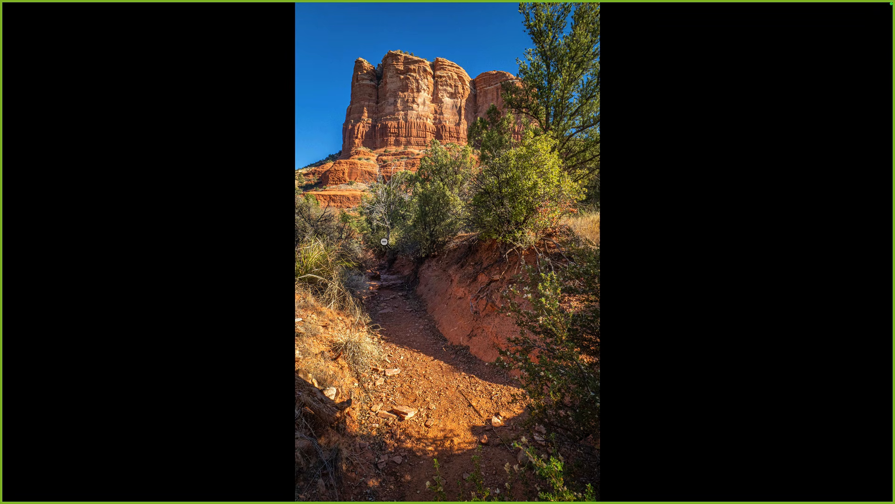
{"action": "key", "text": "Right"}
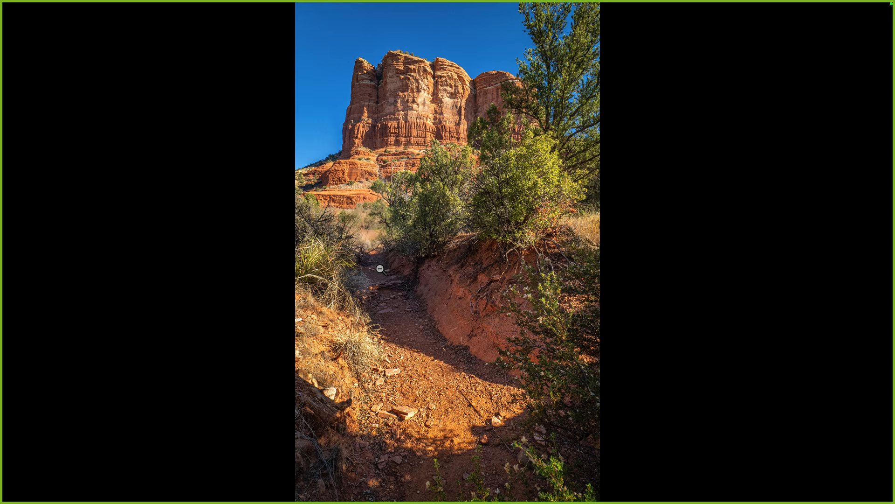
{"action": "key", "text": "Right"}
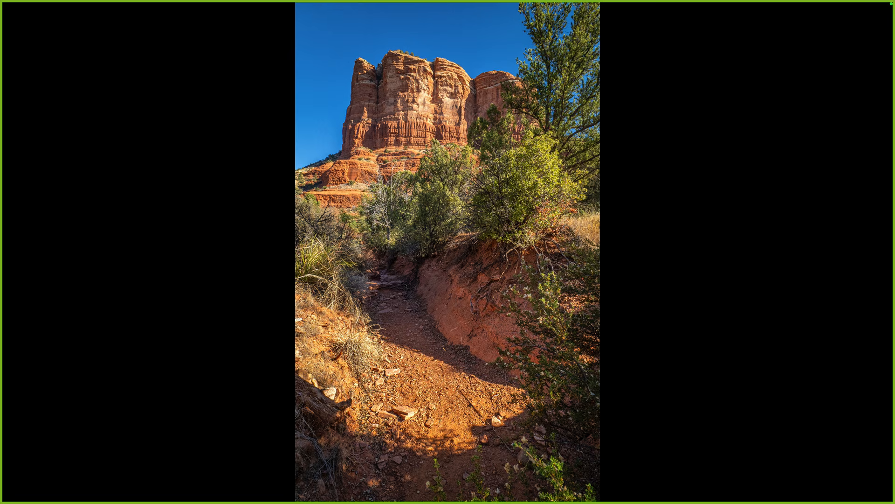
{"action": "key", "text": "Left"}
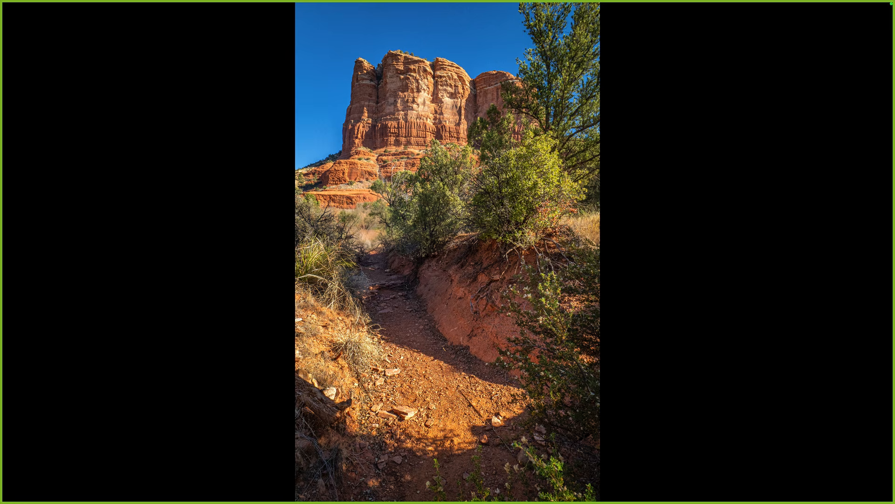
{"action": "key", "text": "f"}
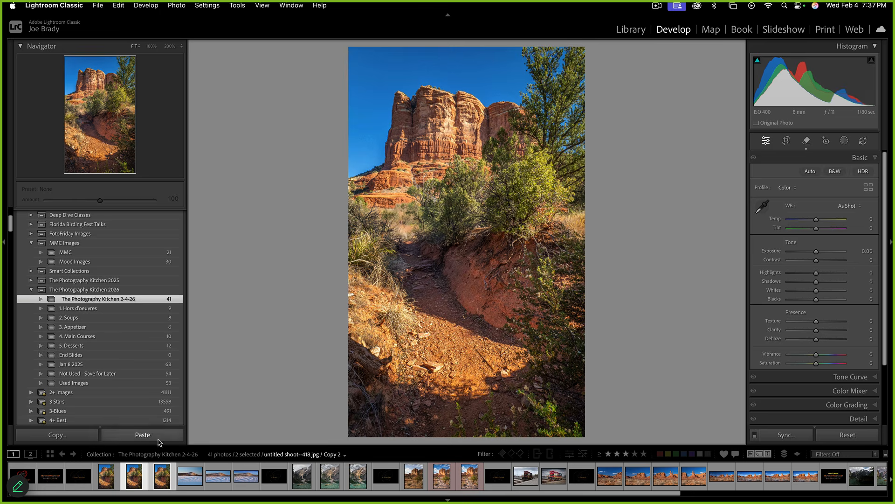
{"action": "left_click", "coordinate": [185, 475]}
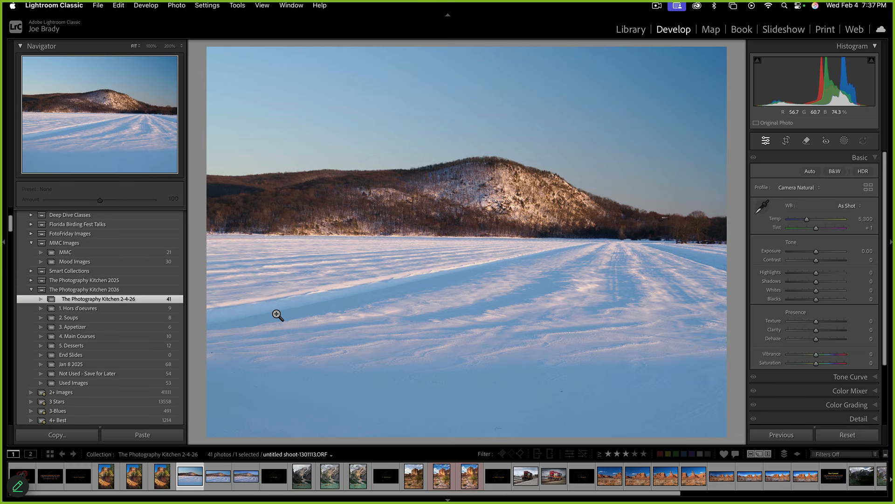
Cycle the info overlay off, make a virtual copy of the snowy photo, and start cropping it
{"action": "key", "text": "i"}
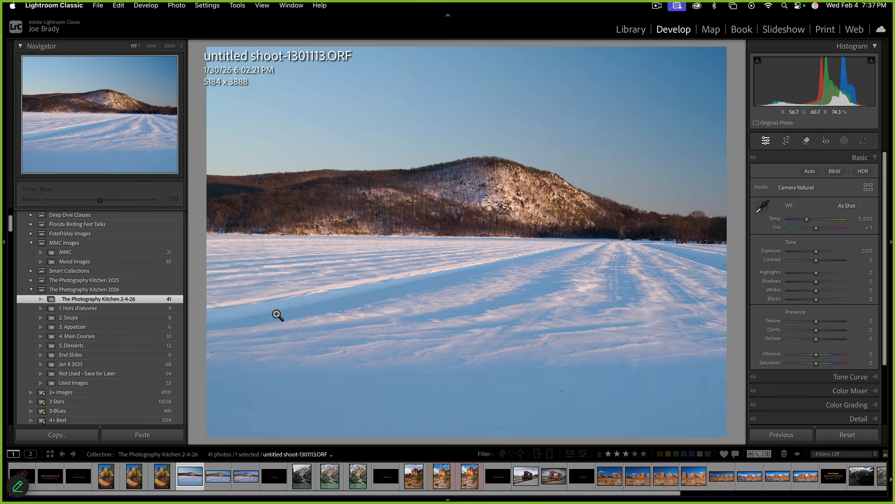
{"action": "key", "text": "i"}
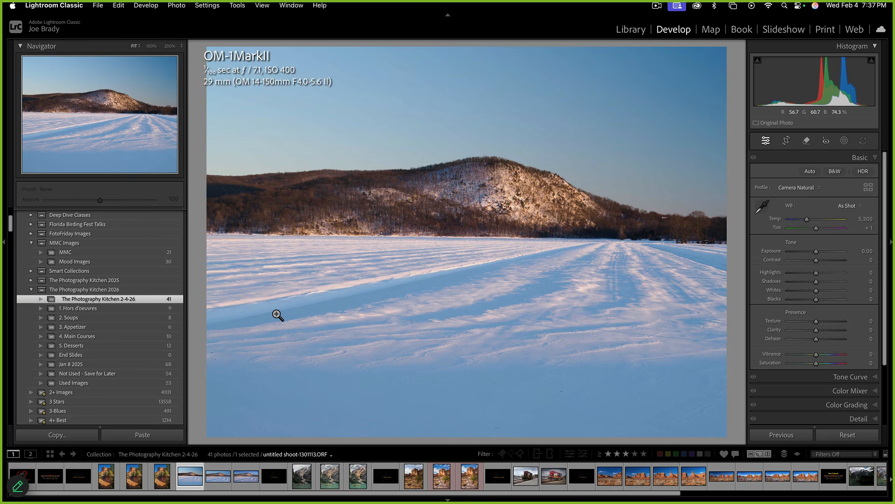
{"action": "key", "text": "i"}
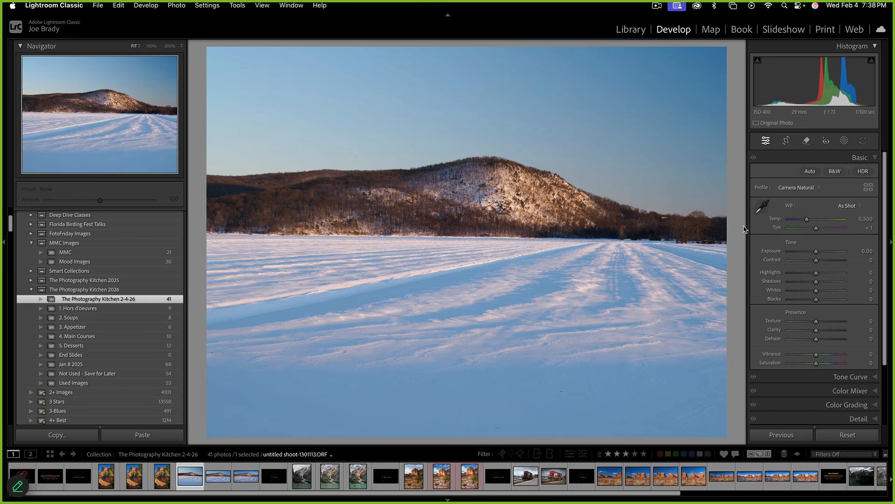
{"action": "key", "text": "super+apostrophe"}
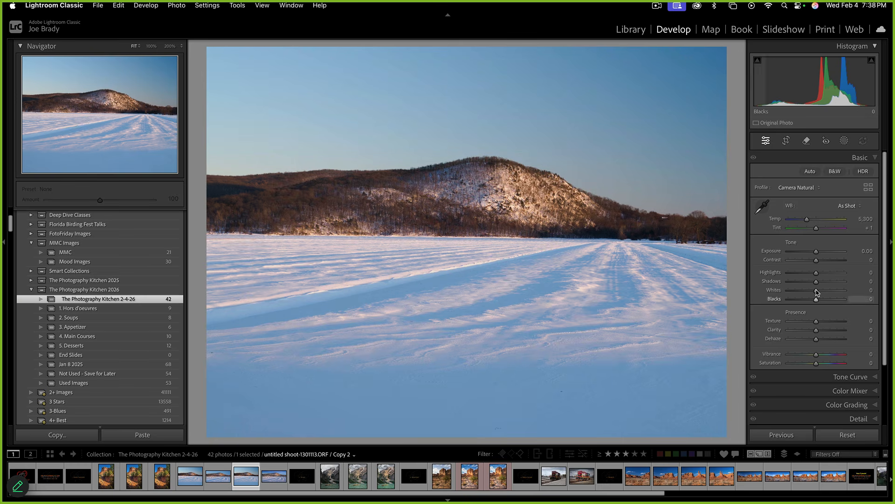
{"action": "left_click", "coordinate": [788, 143]}
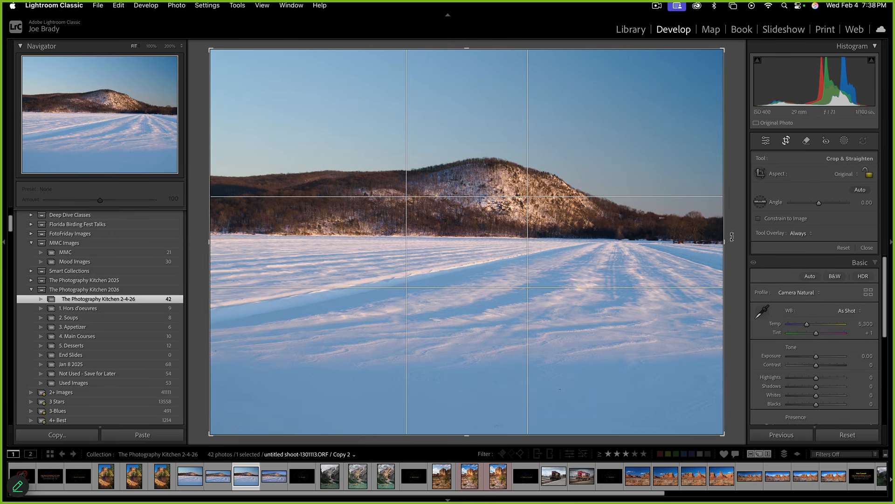
Level the snowy horizon with the Straighten tool, then fine-rotate the crop to -1.35°
{"action": "left_click", "coordinate": [760, 202]}
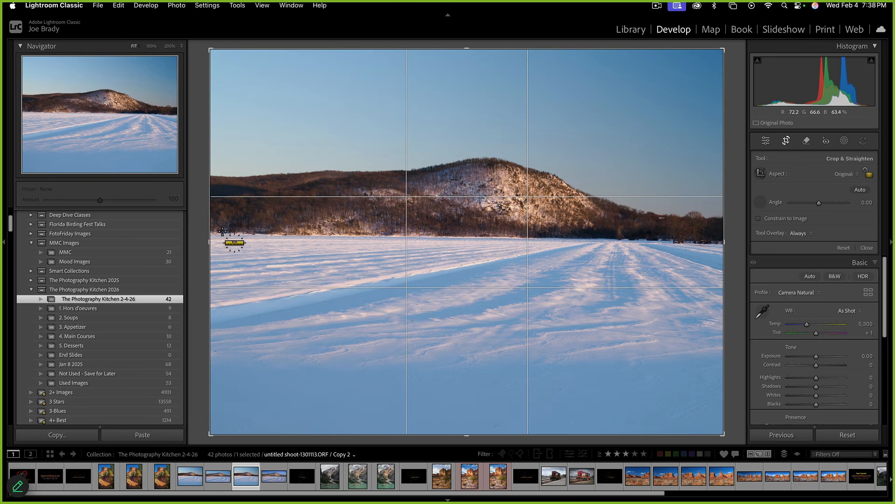
{"action": "left_click_drag", "start_coordinate": [215, 233], "coordinate": [715, 241]}
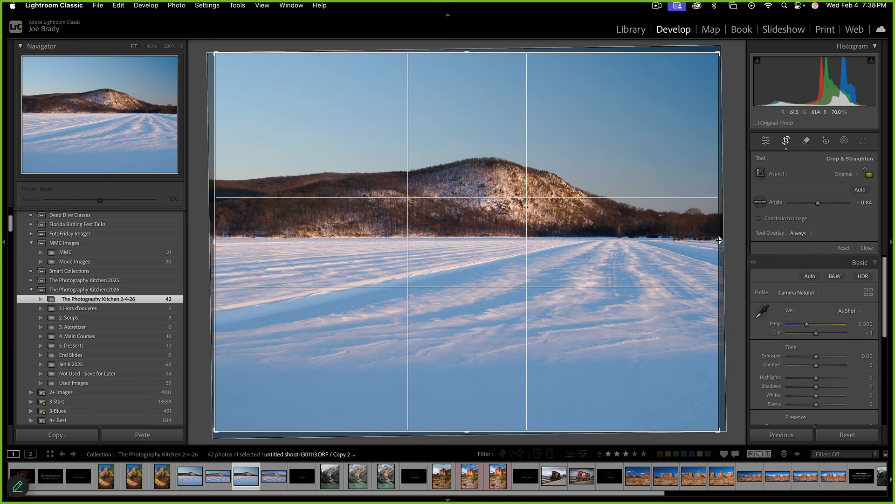
{"action": "key", "text": "Return"}
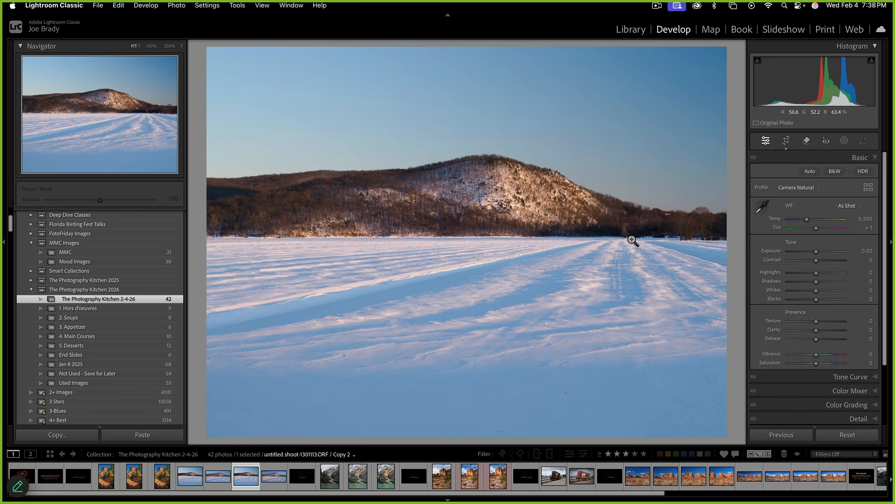
{"action": "key", "text": "r"}
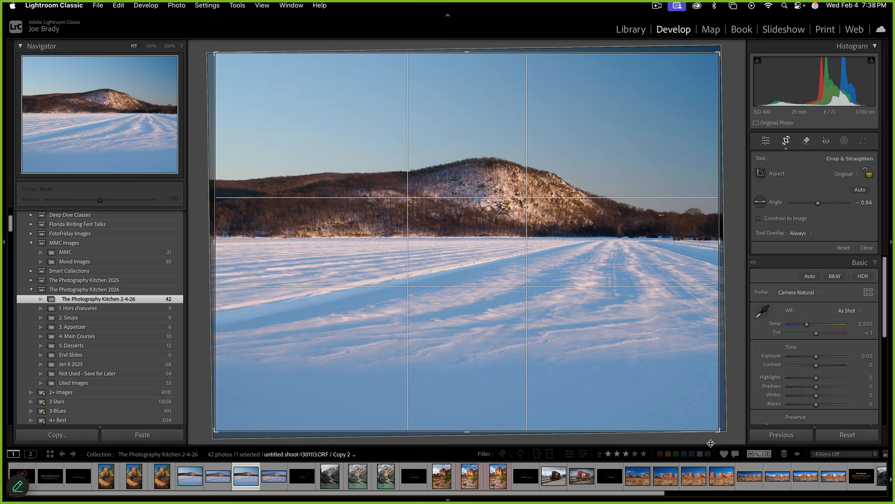
{"action": "left_click_drag", "start_coordinate": [726, 439], "coordinate": [725, 436]}
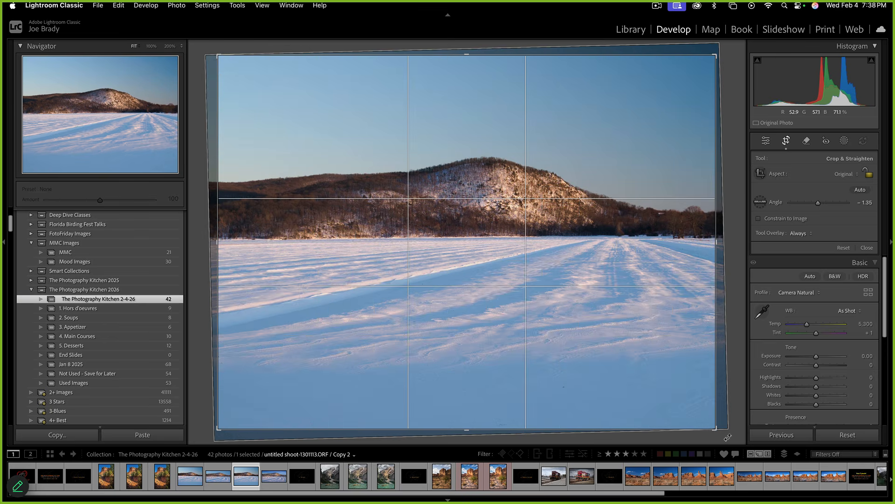
Commit the rotated crop and set Texture +36, Clarity +22 and Dehaze +6
{"action": "key", "text": "Return"}
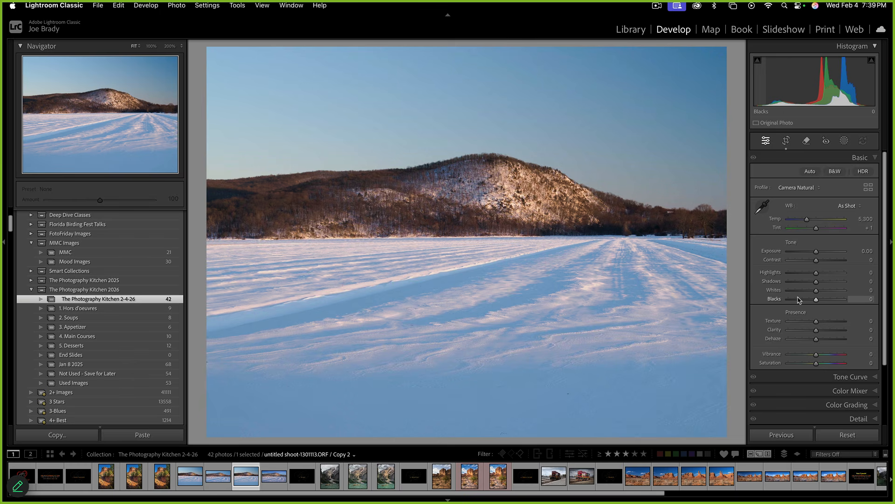
{"action": "left_click", "coordinate": [826, 320]}
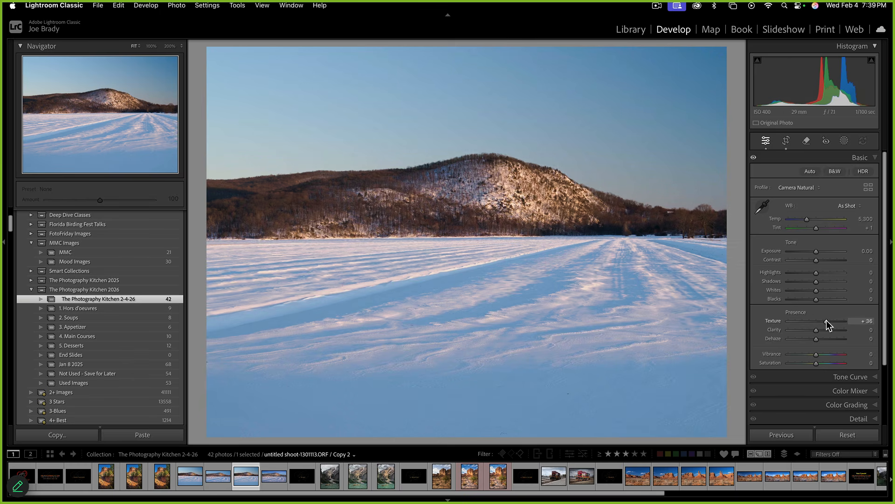
{"action": "left_click", "coordinate": [822, 330]}
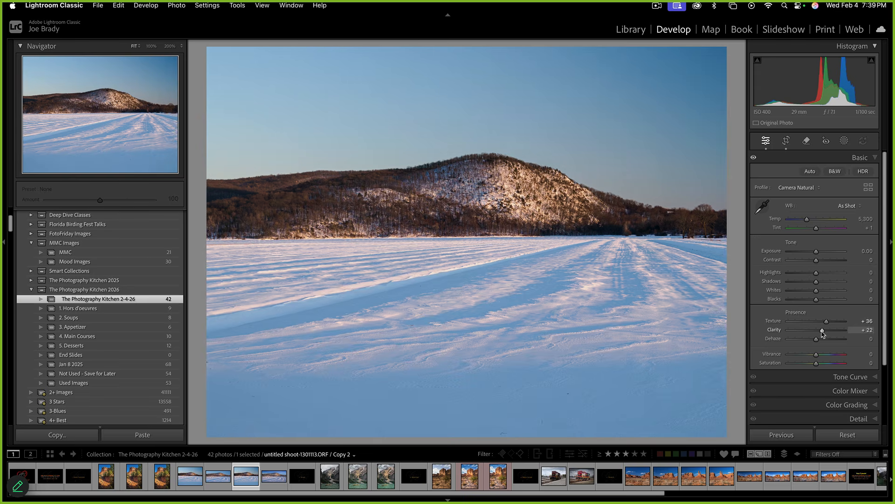
{"action": "left_click_drag", "start_coordinate": [817, 340], "coordinate": [819, 340]}
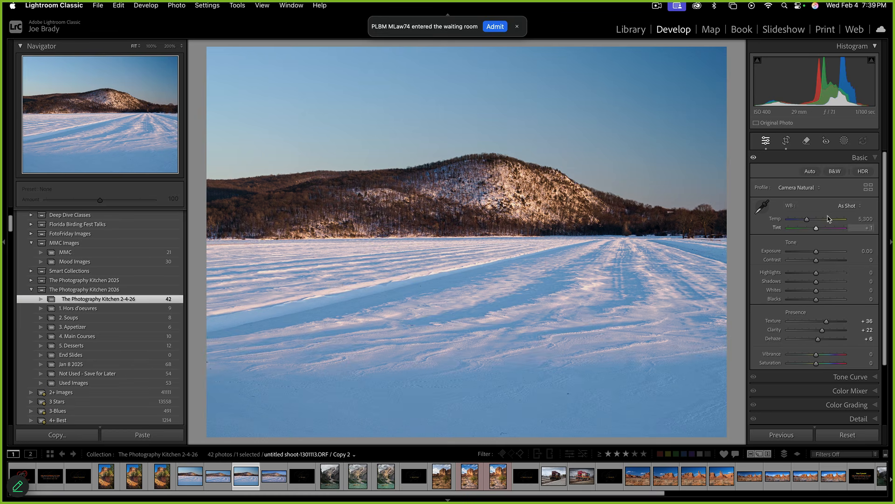
{"action": "left_click", "coordinate": [845, 141]}
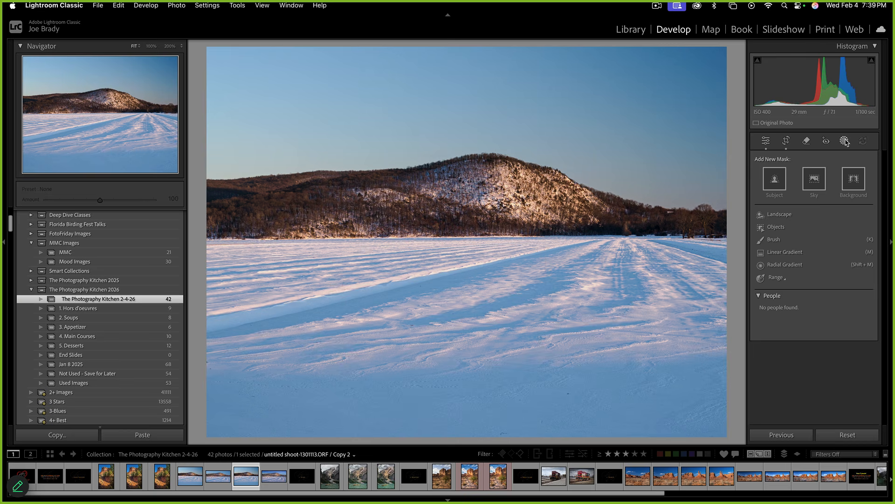
Add a Sky mask, nudge its Temp slightly cooler, and expand its Point Color section
{"action": "left_click", "coordinate": [811, 176]}
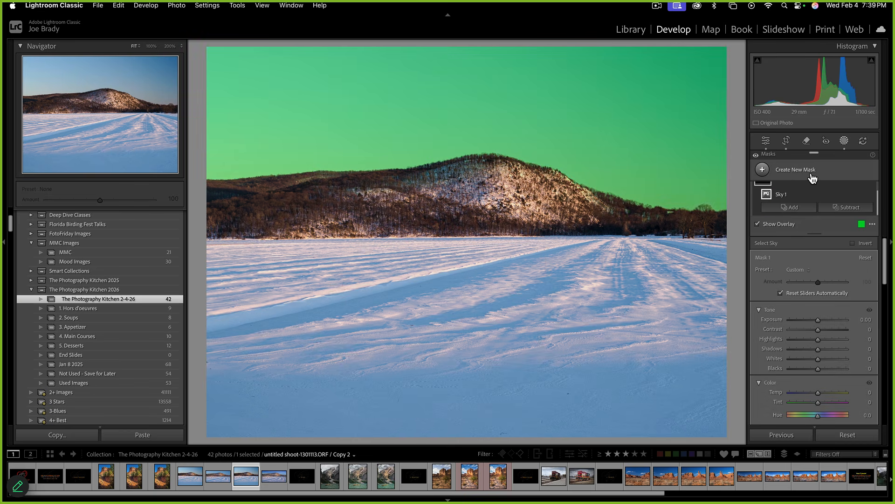
{"action": "scroll", "coordinate": [809, 337], "scroll_direction": "down", "scroll_amount": 2}
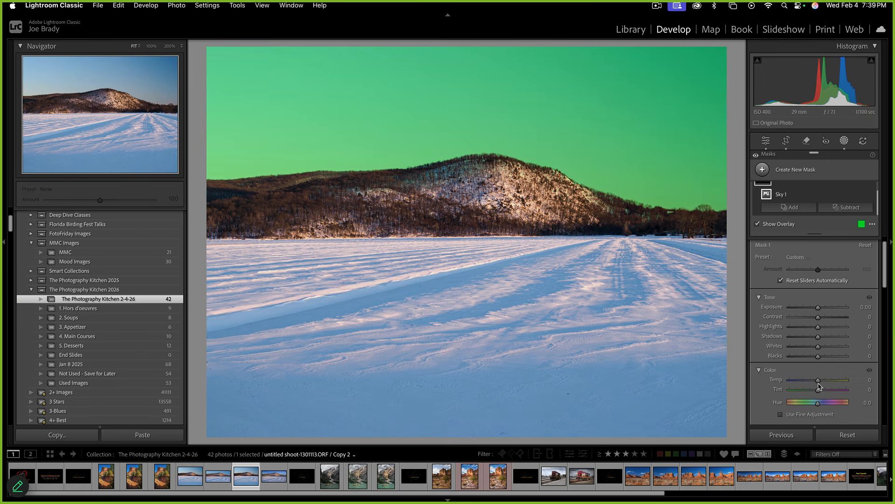
{"action": "left_click_drag", "start_coordinate": [818, 380], "coordinate": [818, 379]}
{"action": "scroll", "coordinate": [835, 364], "scroll_direction": "down", "scroll_amount": 10}
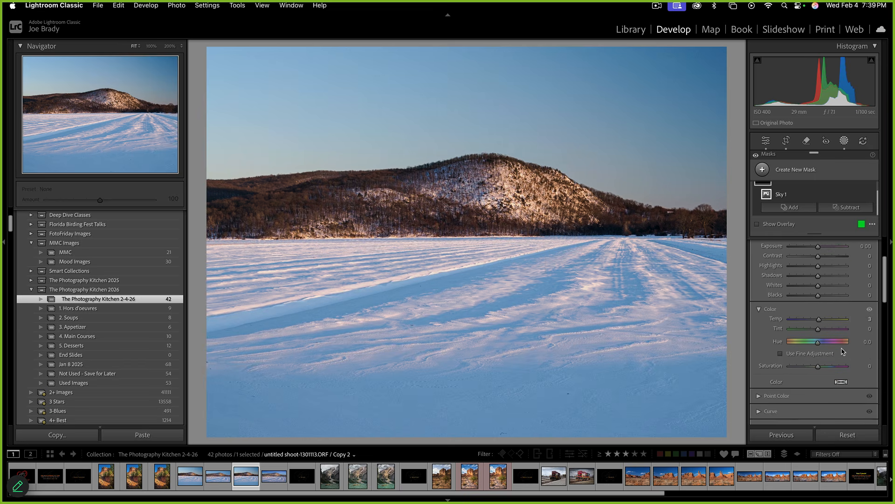
{"action": "scroll", "coordinate": [843, 350], "scroll_direction": "up", "scroll_amount": 5}
{"action": "scroll", "coordinate": [844, 350], "scroll_direction": "down", "scroll_amount": 4}
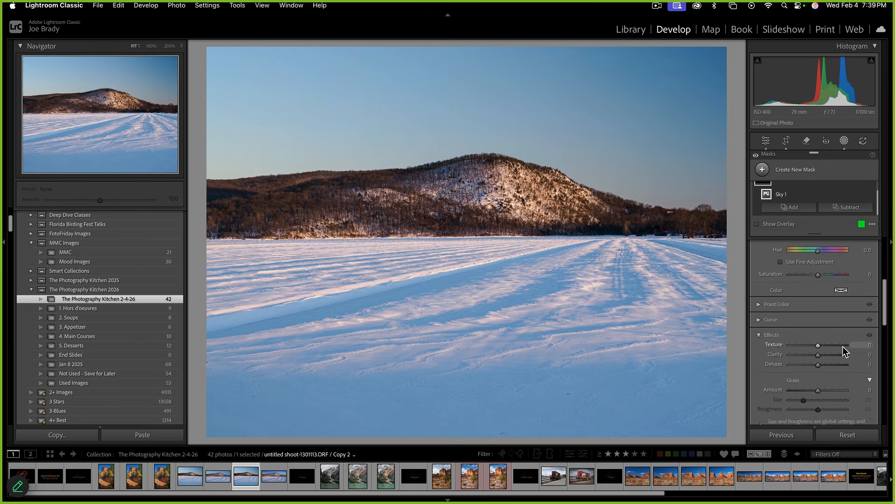
{"action": "left_click", "coordinate": [759, 286]}
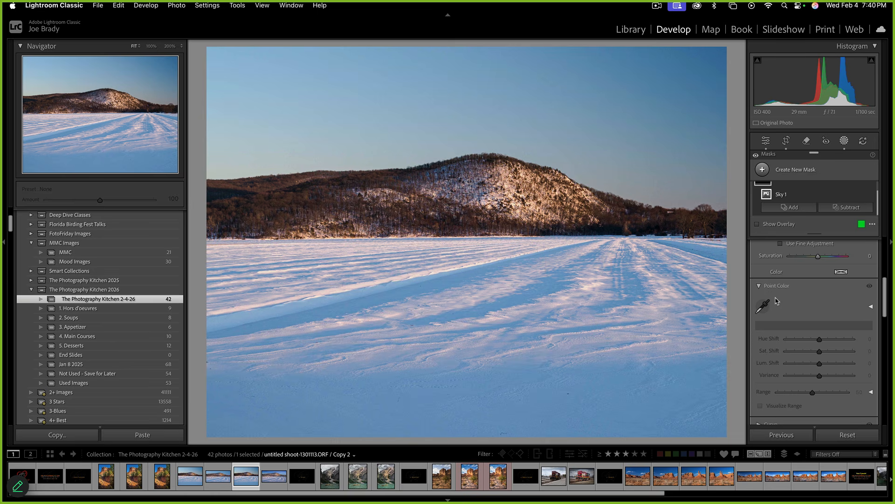
{"action": "scroll", "coordinate": [776, 301], "scroll_direction": "up", "scroll_amount": 3}
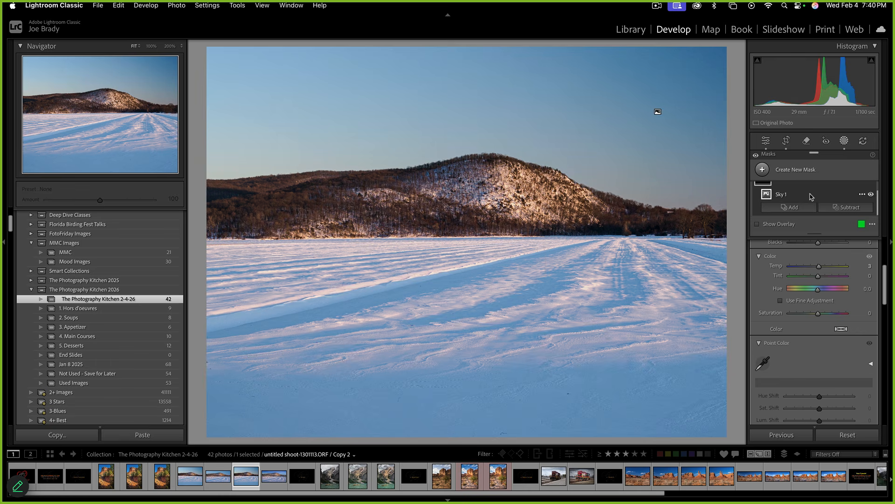
Sample the sky's blue in Point Color and set Sat. Shift 29, Lum. Shift 13, Variance -60
{"action": "left_click", "coordinate": [765, 363]}
{"action": "left_click", "coordinate": [596, 80]}
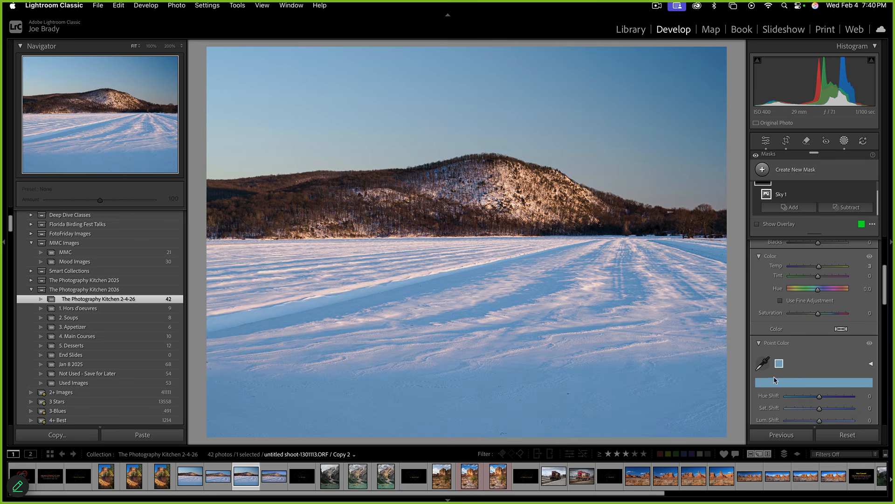
{"action": "scroll", "coordinate": [804, 385], "scroll_direction": "down", "scroll_amount": 3}
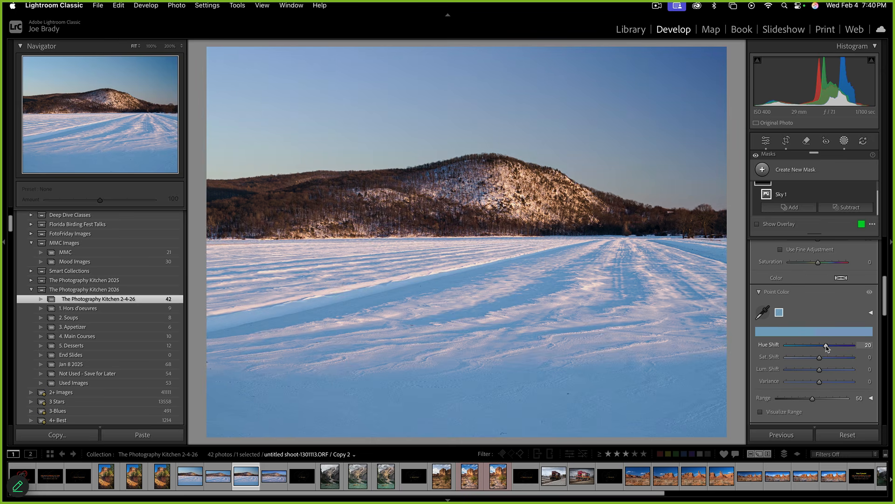
{"action": "mouse_move", "coordinate": [820, 357]}
{"action": "left_mouse_down"}
{"action": "mouse_move", "coordinate": [829, 357]}
{"action": "mouse_move", "coordinate": [826, 370]}
{"action": "left_mouse_up"}
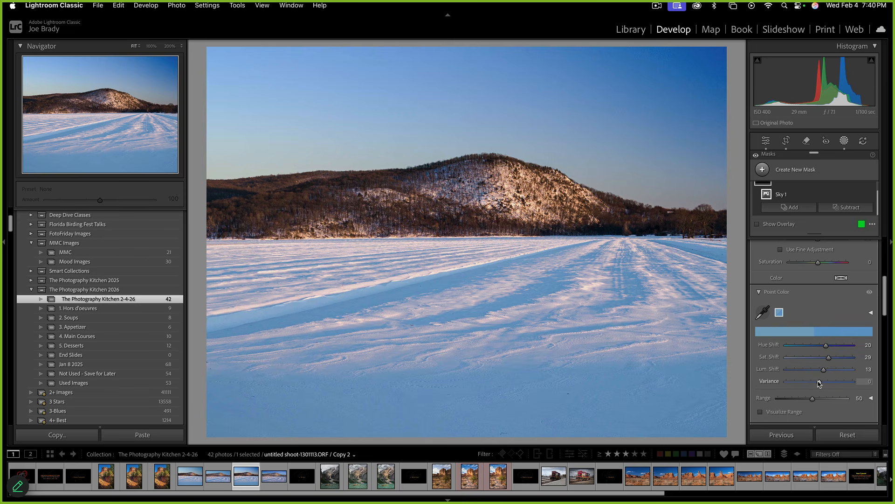
{"action": "left_click_drag", "start_coordinate": [820, 383], "coordinate": [802, 381]}
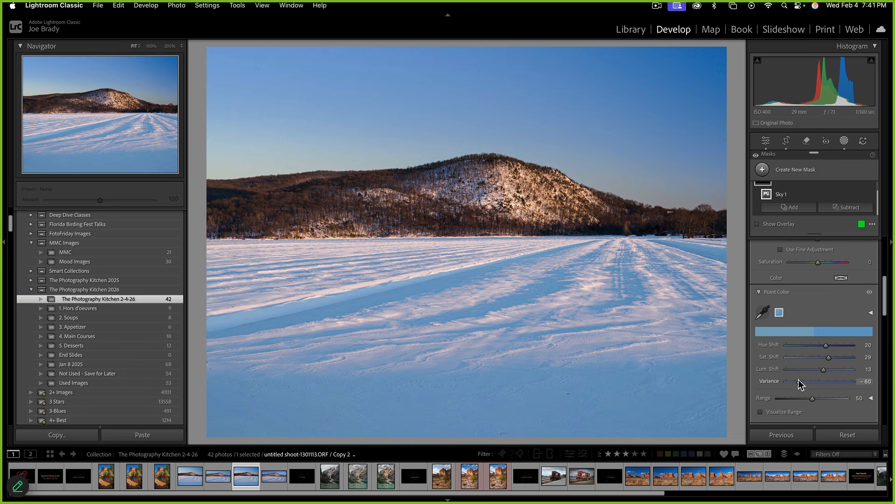
{"action": "left_click", "coordinate": [884, 245]}
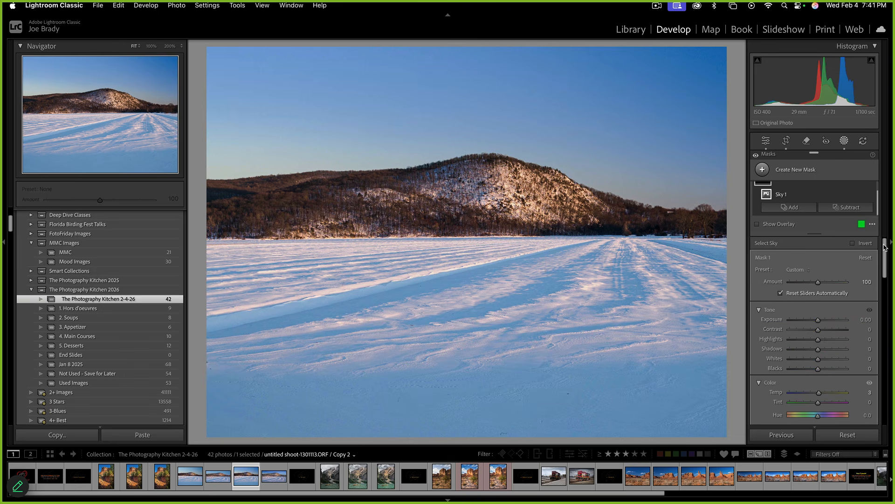
Add a linear gradient mask running from the mountain up into the sky
{"action": "left_click", "coordinate": [790, 170]}
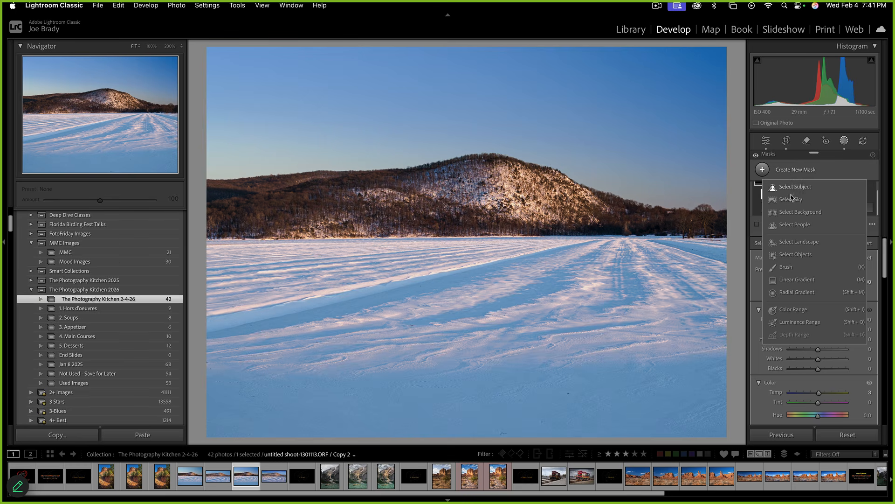
{"action": "left_click", "coordinate": [798, 279]}
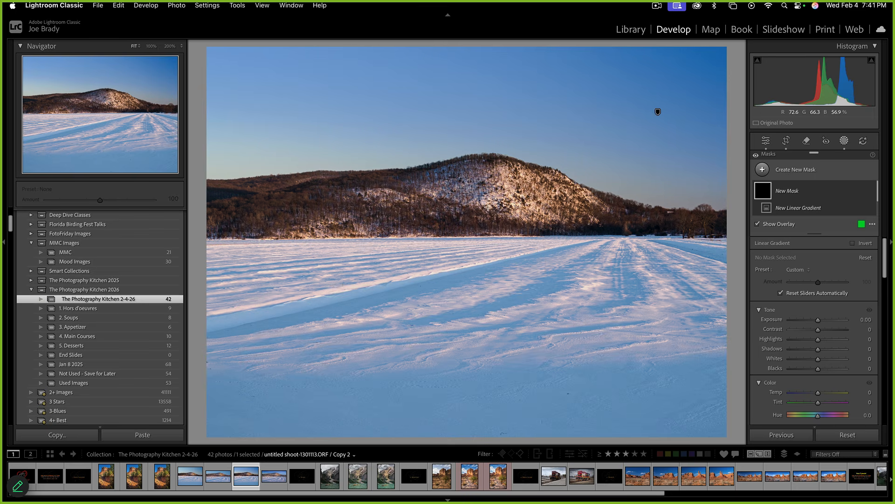
{"action": "left_click_drag", "start_coordinate": [487, 202], "coordinate": [488, 112]}
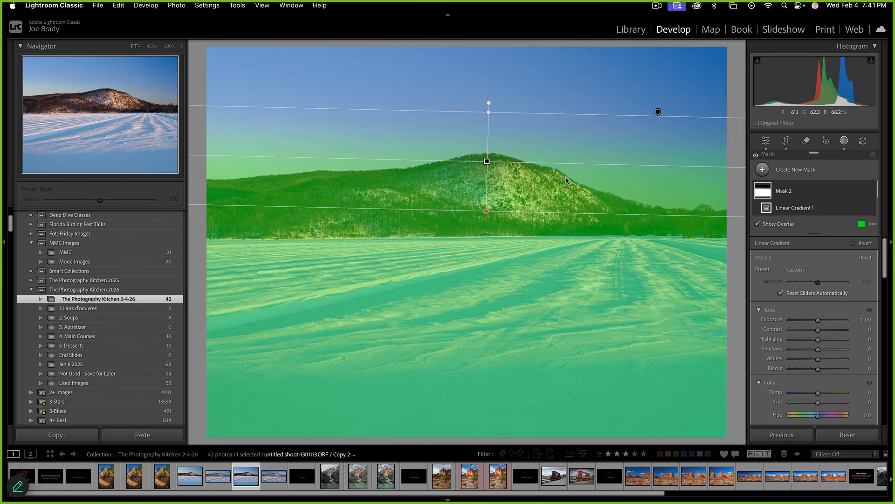
{"action": "left_click_drag", "start_coordinate": [487, 163], "coordinate": [487, 160]}
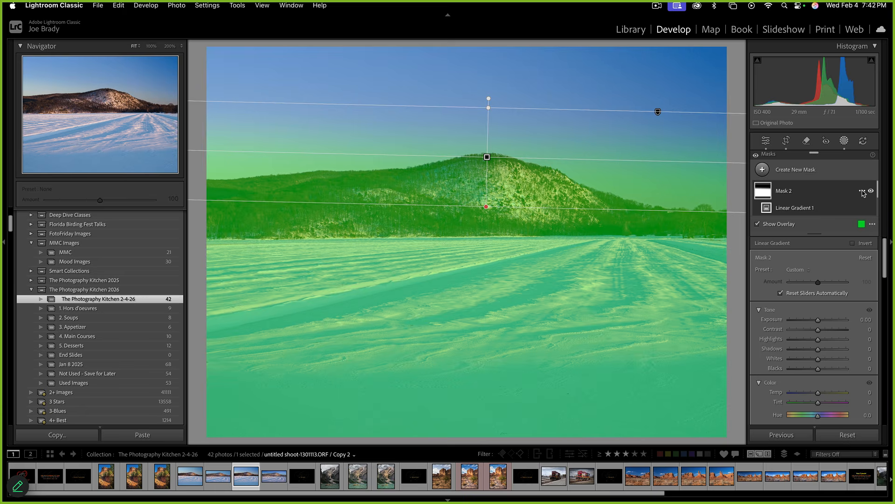
Intersect Mask 2 with a Select Sky selection so it covers only the sky
{"action": "left_click", "coordinate": [862, 192]}
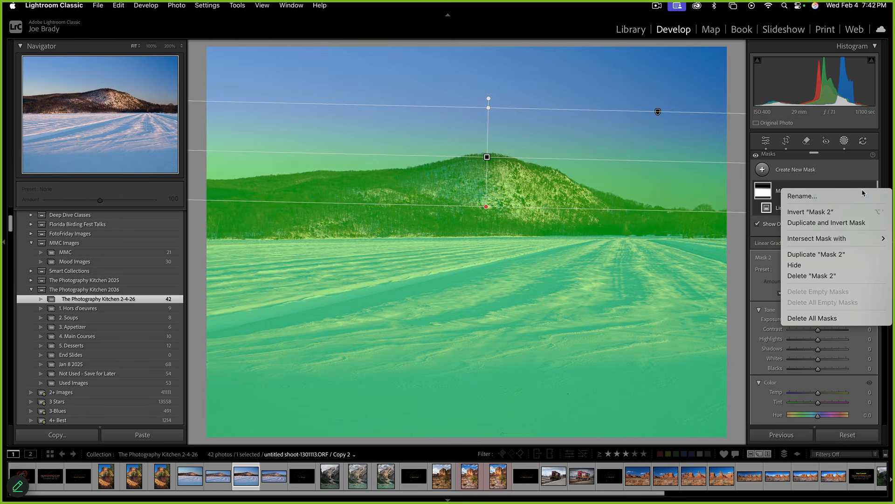
{"action": "mouse_move", "coordinate": [845, 239]}
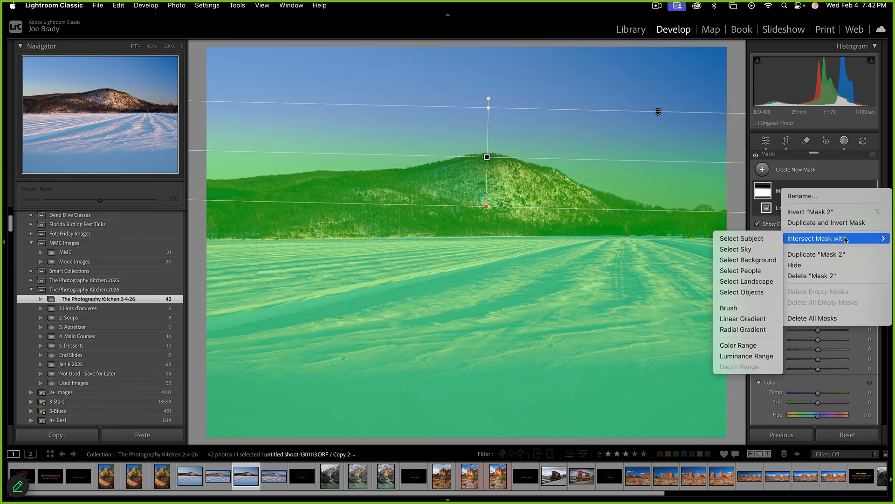
{"action": "left_click", "coordinate": [748, 250]}
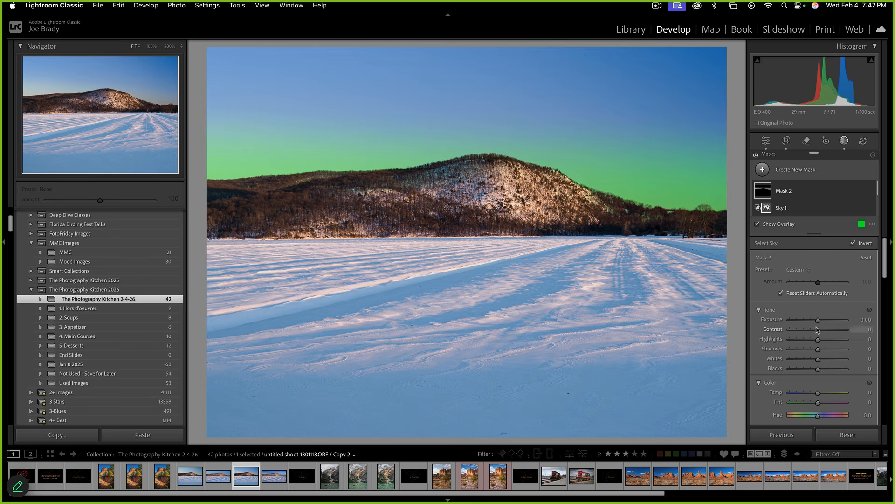
Drag Mask 2's Exposure to about -0.9 on the sky band above the mountain
{"action": "mouse_move", "coordinate": [820, 322]}
{"action": "left_mouse_down"}
{"action": "mouse_move", "coordinate": [812, 322]}
{"action": "mouse_move", "coordinate": [824, 322]}
{"action": "left_mouse_up"}
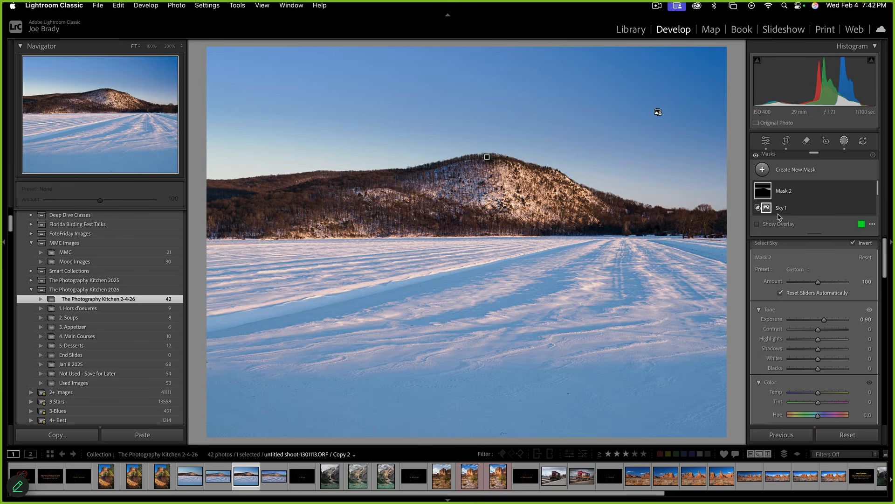
Create Mask 3 as a Select Landscape mask with only Mountains ticked
{"action": "left_click", "coordinate": [845, 141]}
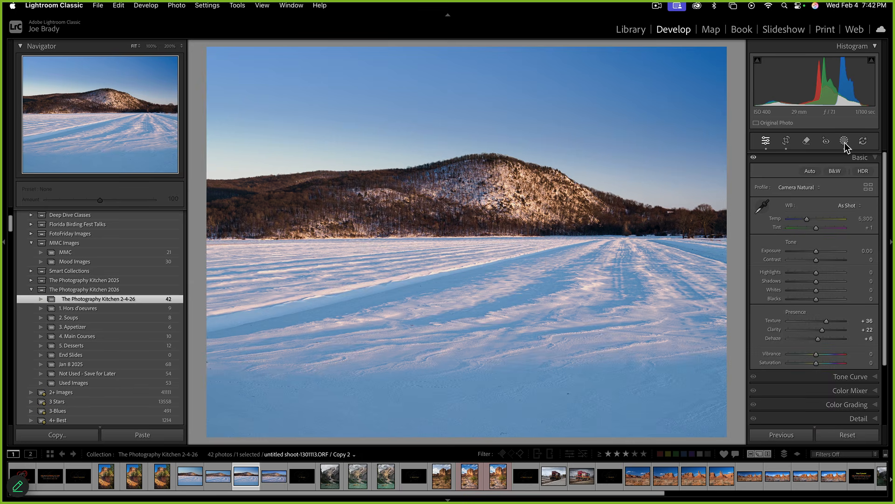
{"action": "left_click", "coordinate": [844, 141]}
{"action": "left_click", "coordinate": [805, 171]}
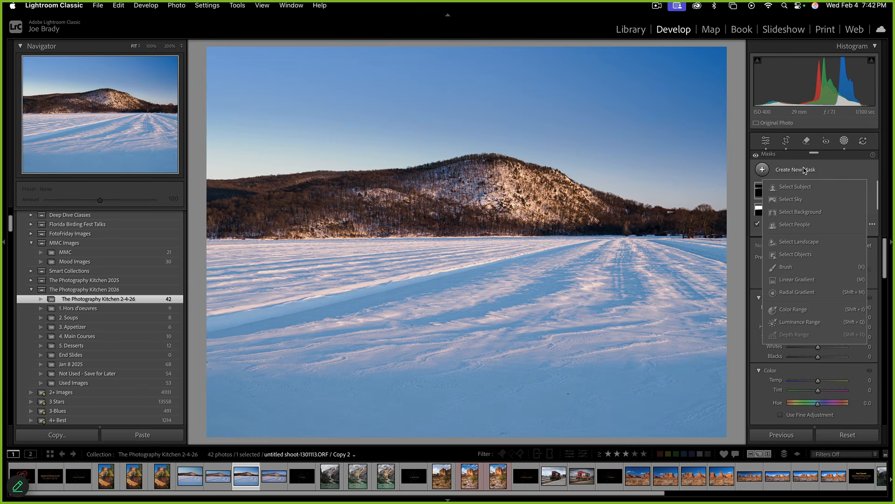
{"action": "left_click", "coordinate": [804, 242]}
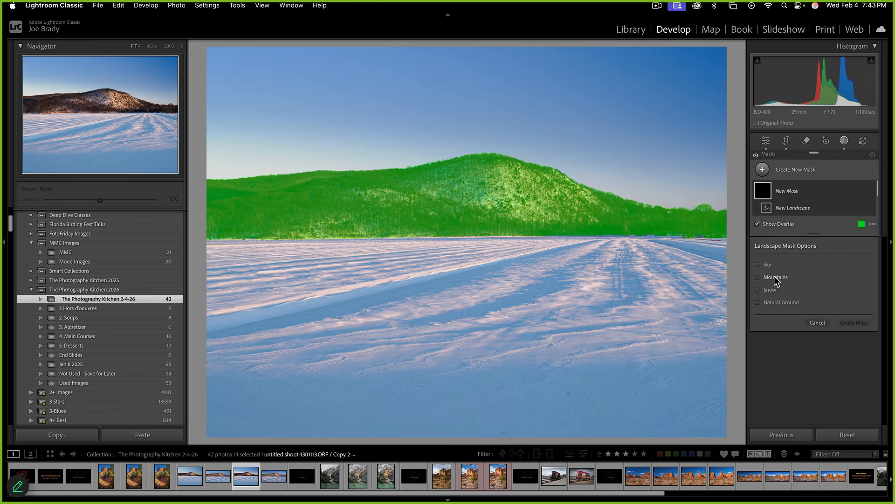
{"action": "left_click", "coordinate": [774, 277]}
{"action": "left_click", "coordinate": [855, 322]}
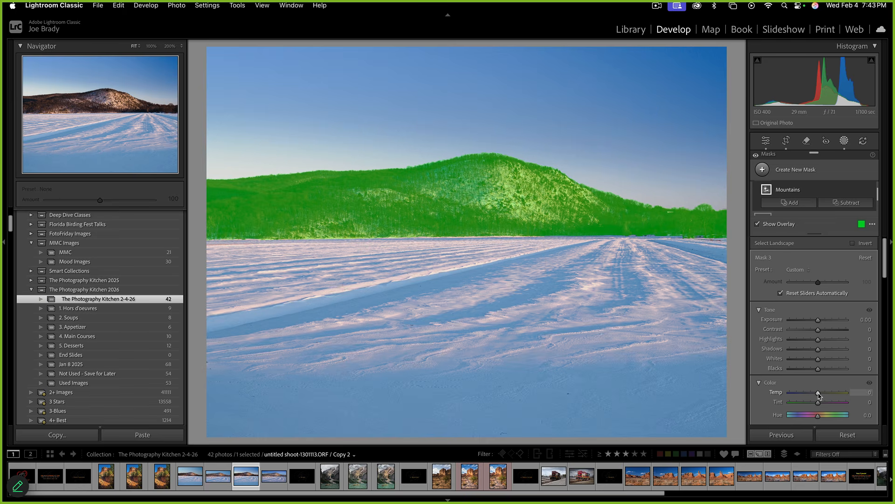
Cool the mountain with Temp -22 and Tint -15, and raise its Exposure
{"action": "mouse_move", "coordinate": [818, 395]}
{"action": "left_mouse_down"}
{"action": "mouse_move", "coordinate": [795, 396]}
{"action": "mouse_move", "coordinate": [815, 394]}
{"action": "left_mouse_up"}
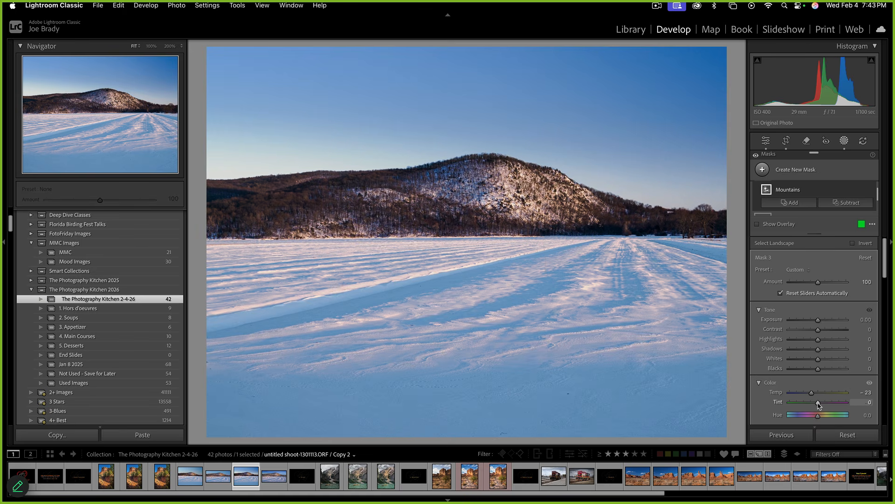
{"action": "left_click_drag", "start_coordinate": [819, 406], "coordinate": [817, 404]}
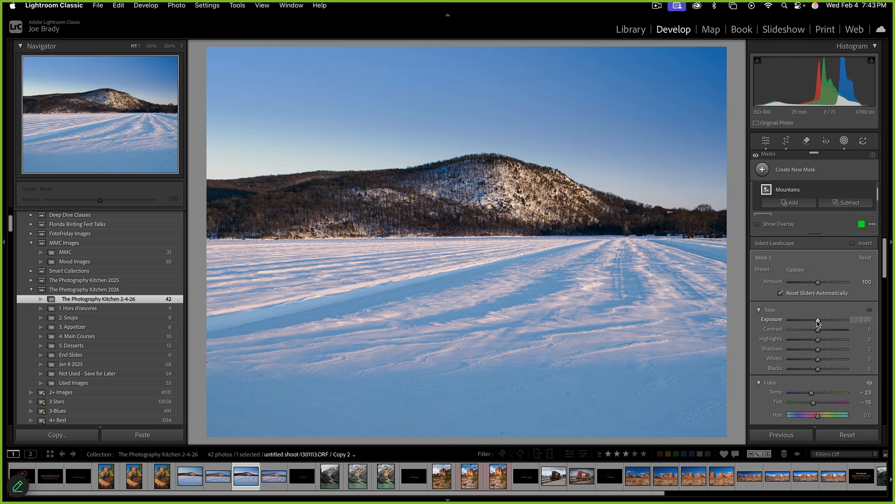
{"action": "left_click_drag", "start_coordinate": [818, 322], "coordinate": [821, 324]}
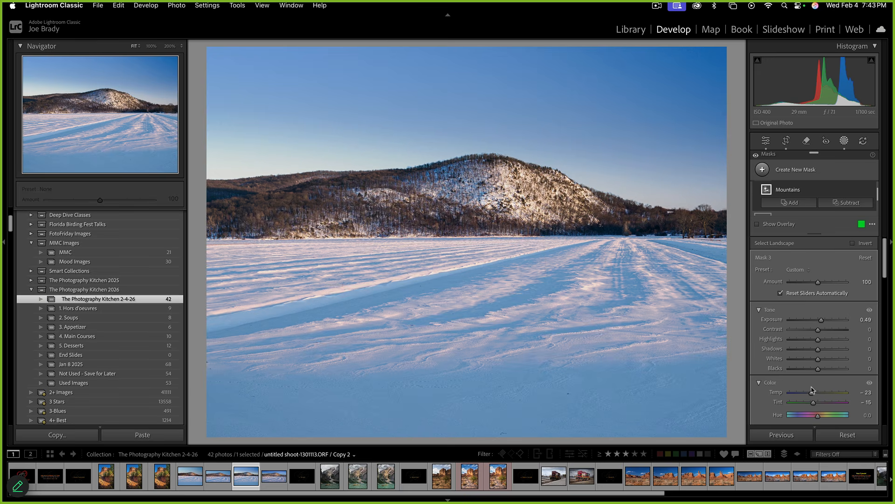
{"action": "left_click_drag", "start_coordinate": [812, 392], "coordinate": [813, 393]}
Add clarity, bring Exposure to about 0.6 and lift Shadows to 15, then deselect the mask
{"action": "scroll", "coordinate": [828, 356], "scroll_direction": "down", "scroll_amount": 8}
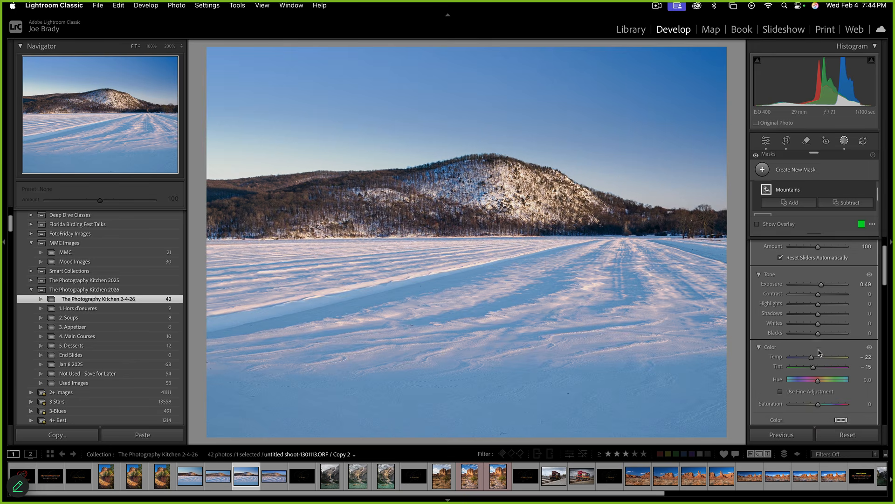
{"action": "scroll", "coordinate": [821, 353], "scroll_direction": "down", "scroll_amount": 5}
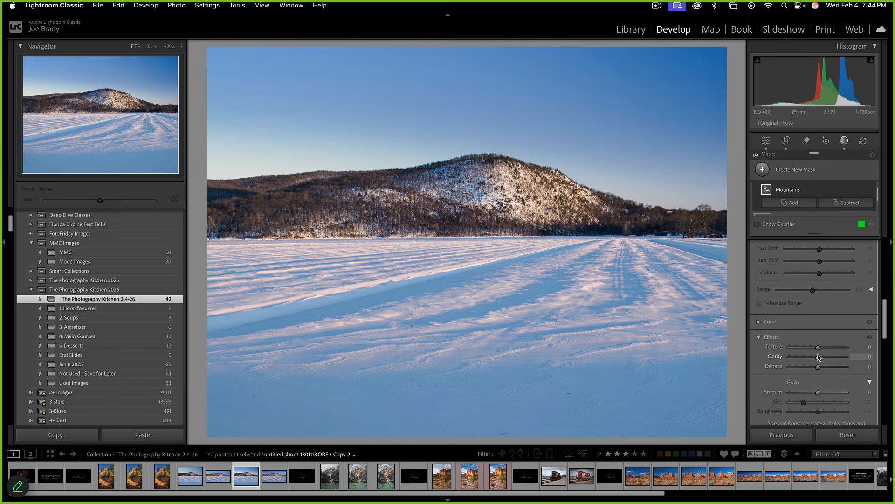
{"action": "left_click_drag", "start_coordinate": [818, 357], "coordinate": [826, 358]}
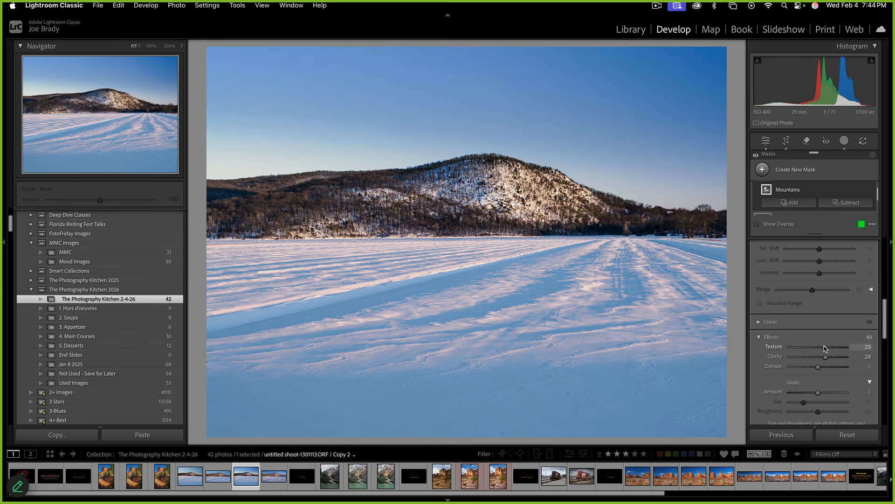
{"action": "scroll", "coordinate": [814, 338], "scroll_direction": "up", "scroll_amount": 3}
{"action": "scroll", "coordinate": [812, 337], "scroll_direction": "up", "scroll_amount": 2}
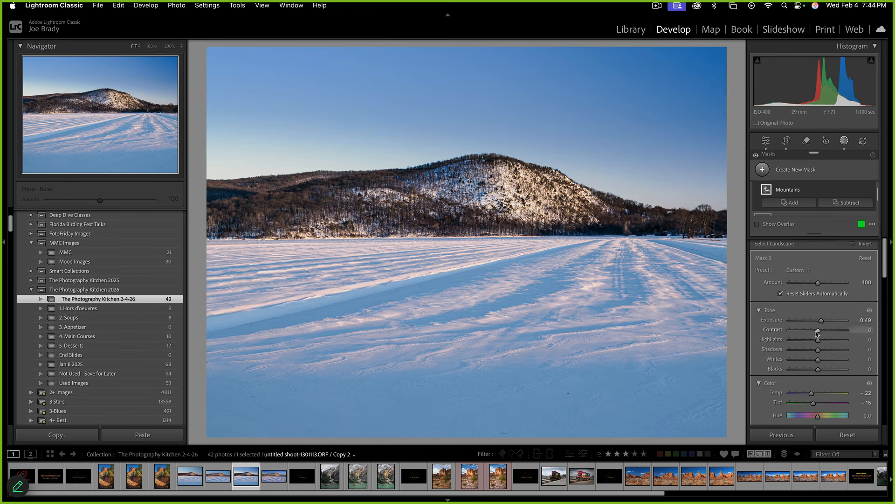
{"action": "left_click_drag", "start_coordinate": [821, 322], "coordinate": [822, 322]}
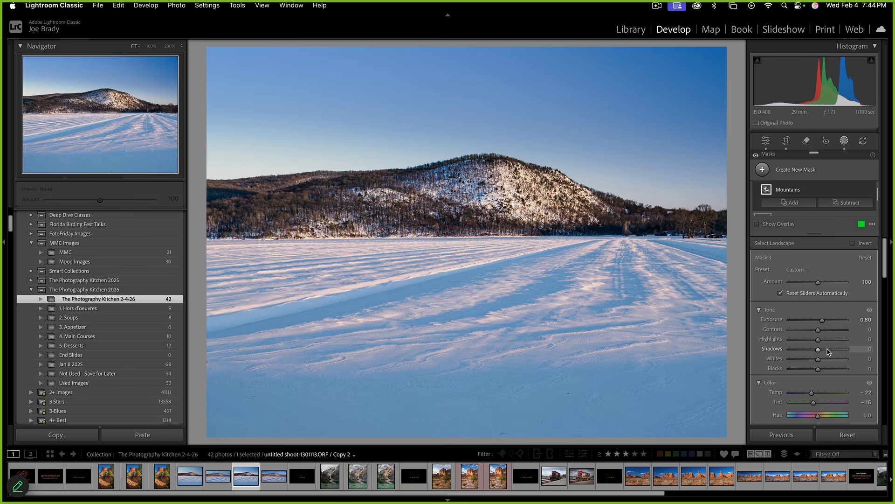
{"action": "left_click_drag", "start_coordinate": [830, 352], "coordinate": [822, 351]}
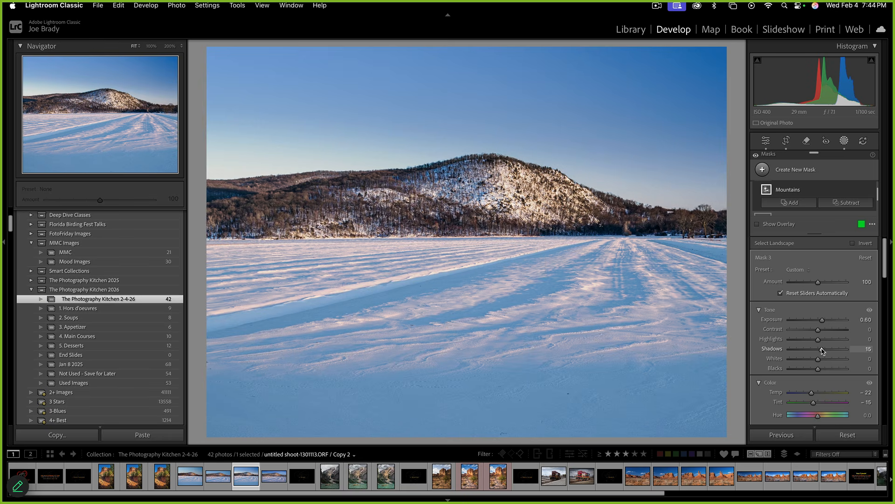
{"action": "key", "text": "Escape"}
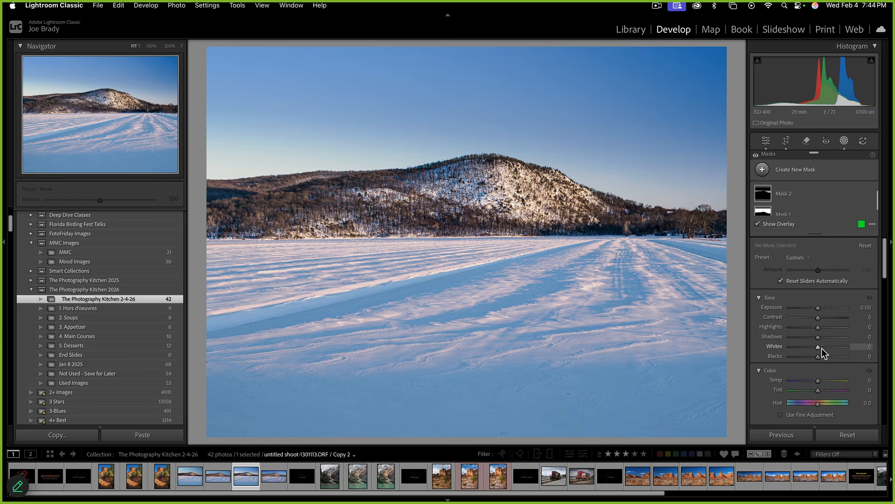
Preview another snow copy in the filmstrip, return to Copy 2, and close Masking
{"action": "left_click", "coordinate": [185, 479]}
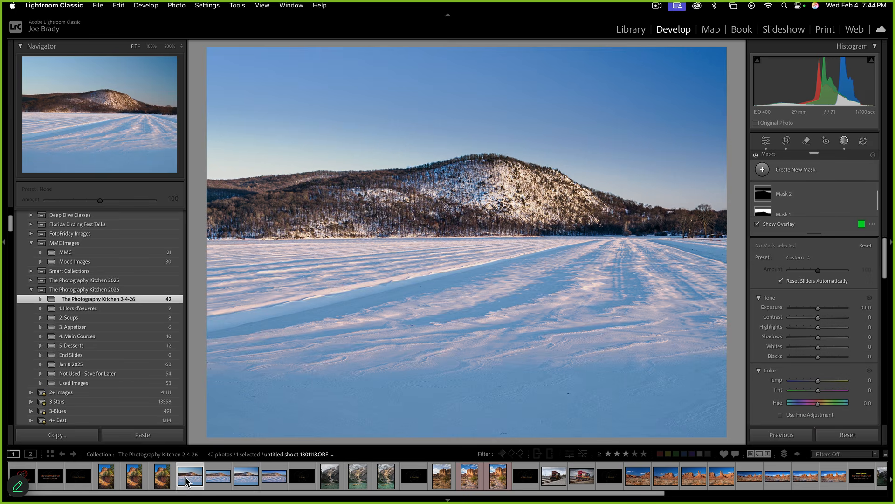
{"action": "left_click", "coordinate": [247, 481]}
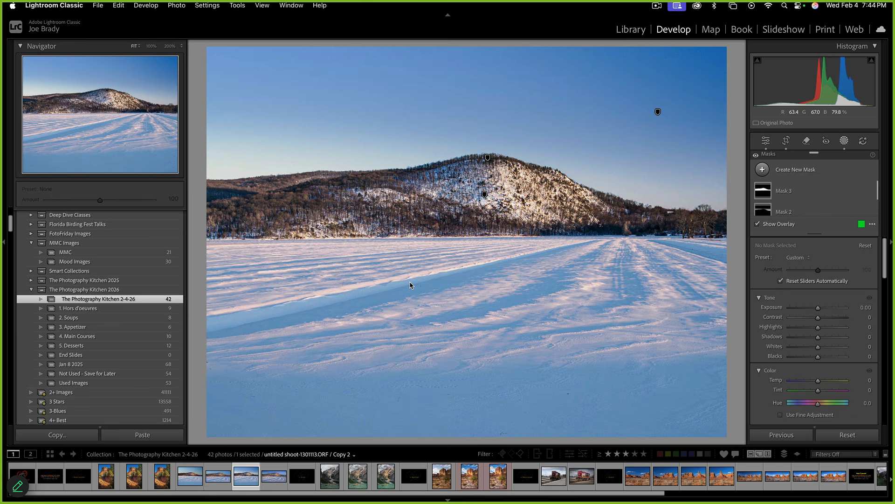
{"action": "key", "text": "shift+w"}
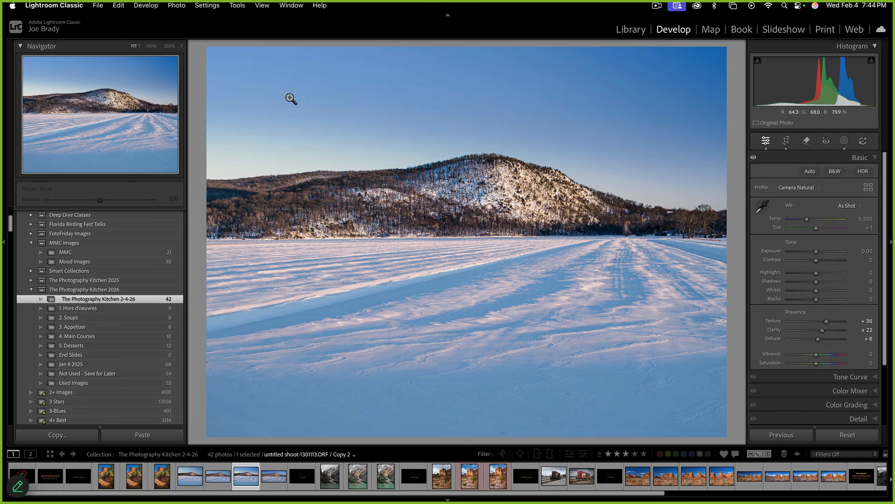
Send the photo to Adobe Photoshop 2026 via Photo > Edit In
{"action": "left_click", "coordinate": [182, 6]}
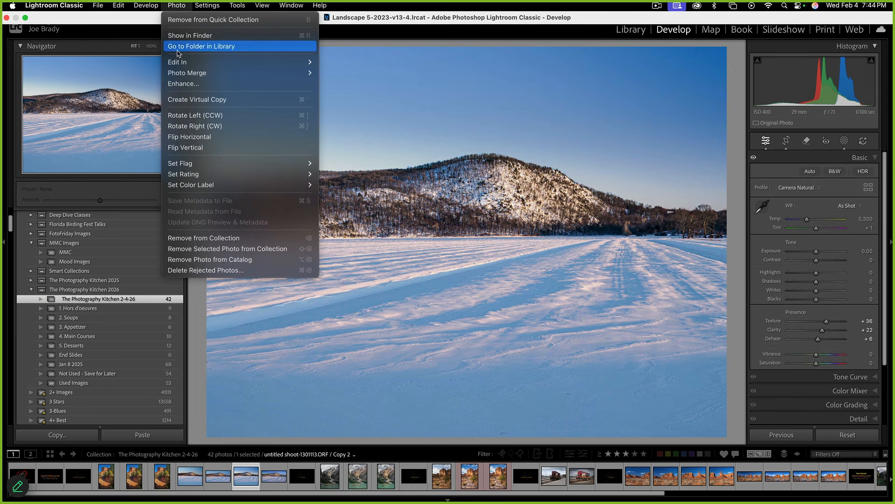
{"action": "mouse_move", "coordinate": [179, 62]}
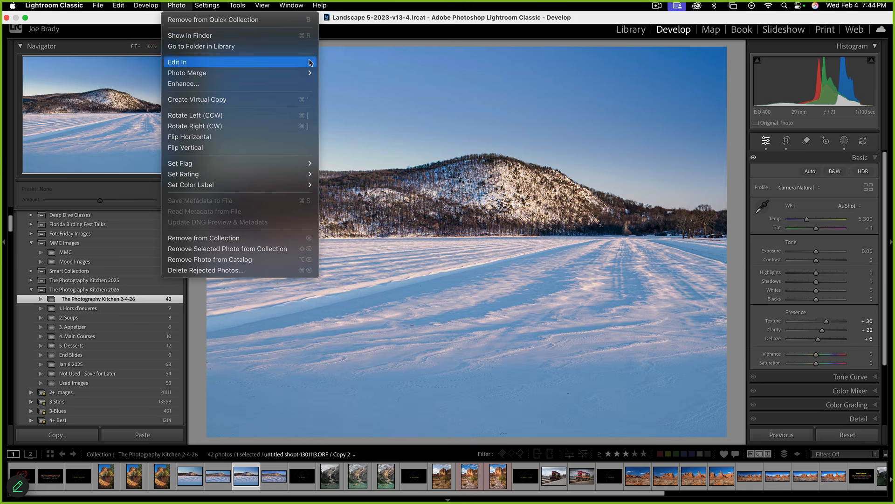
{"action": "left_click", "coordinate": [341, 61]}
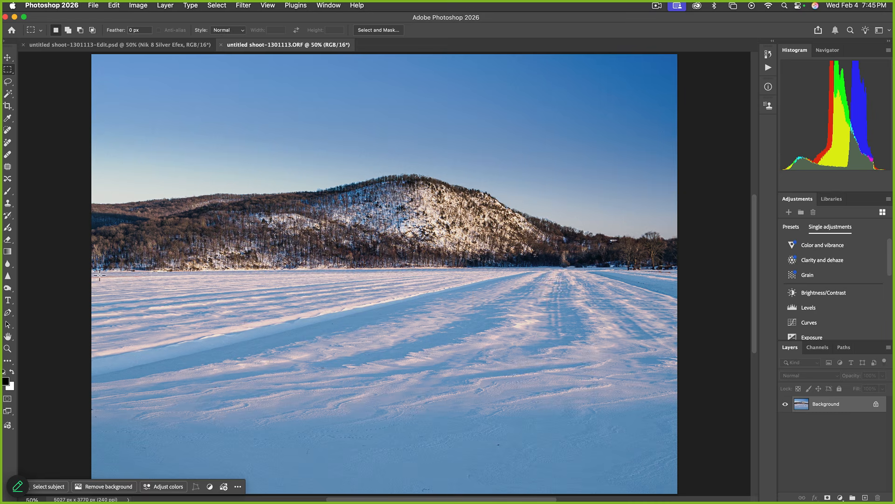
Copy the marqueed snow below the horizon onto a new Layer 1, checking it against the Background
{"action": "left_click_drag", "start_coordinate": [90, 271], "coordinate": [695, 477]}
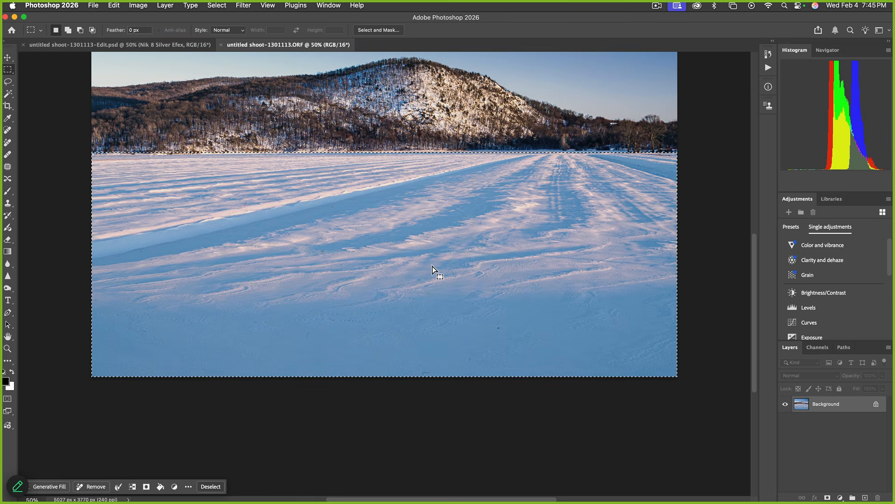
{"action": "left_click_drag", "start_coordinate": [432, 269], "coordinate": [450, 348]}
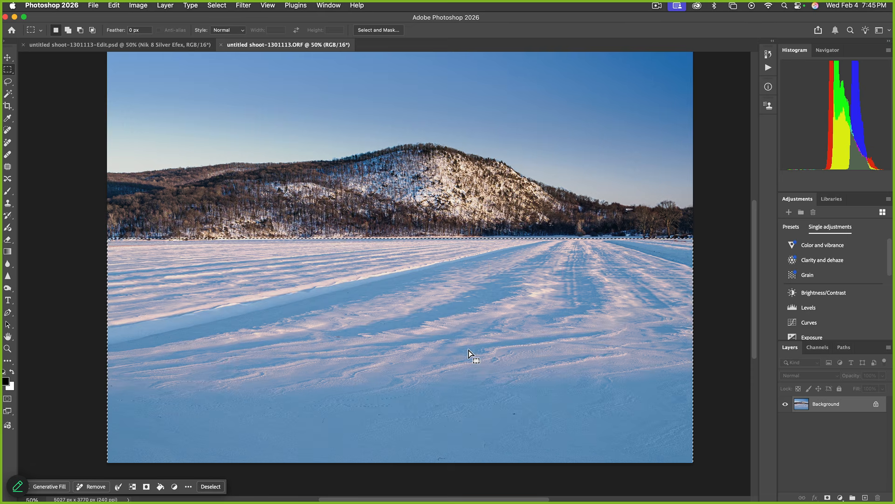
{"action": "key", "text": "super+c"}
{"action": "key", "text": "super+v"}
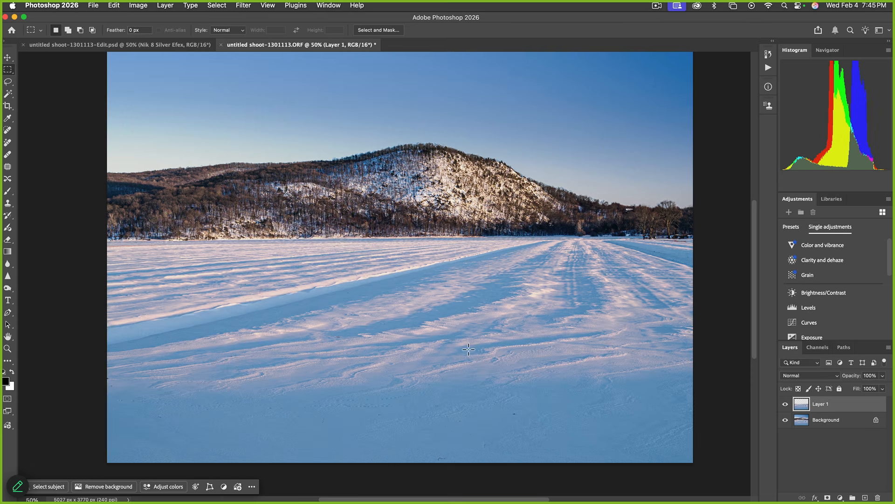
{"action": "left_click", "coordinate": [785, 420]}
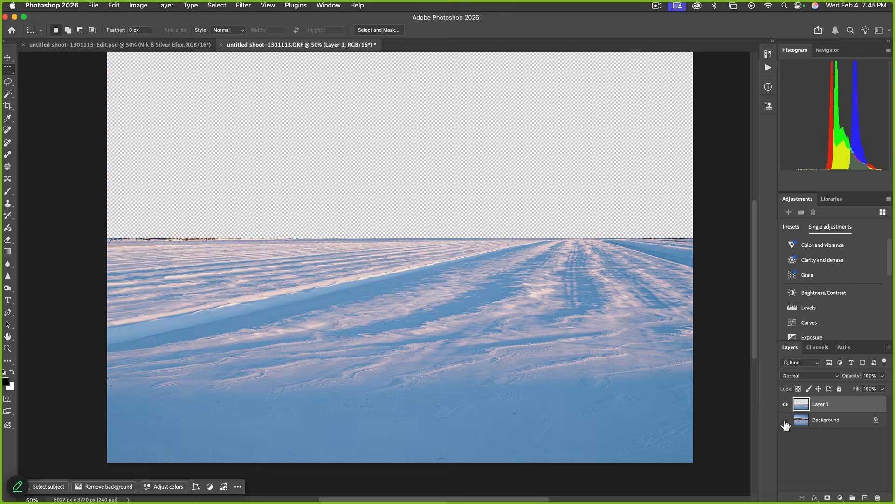
{"action": "left_click", "coordinate": [785, 420]}
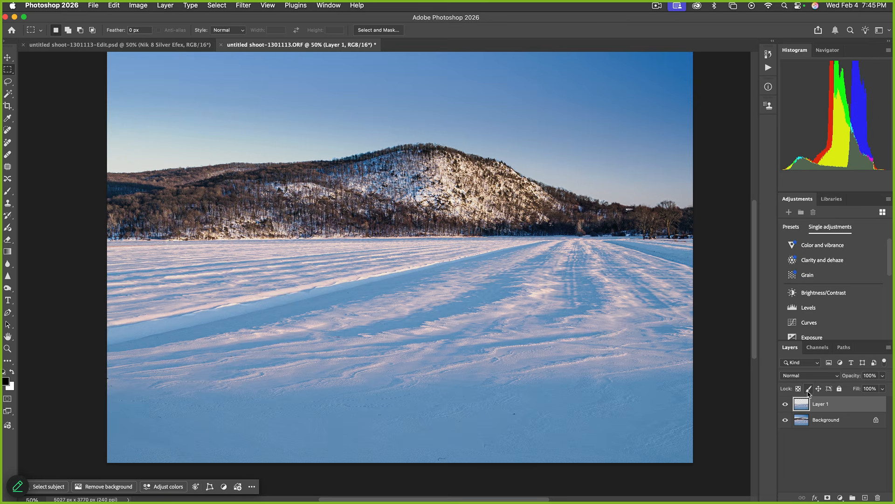
Keep Layer 1 at Normal blending and add a Black & White adjustment layer
{"action": "left_click", "coordinate": [811, 376]}
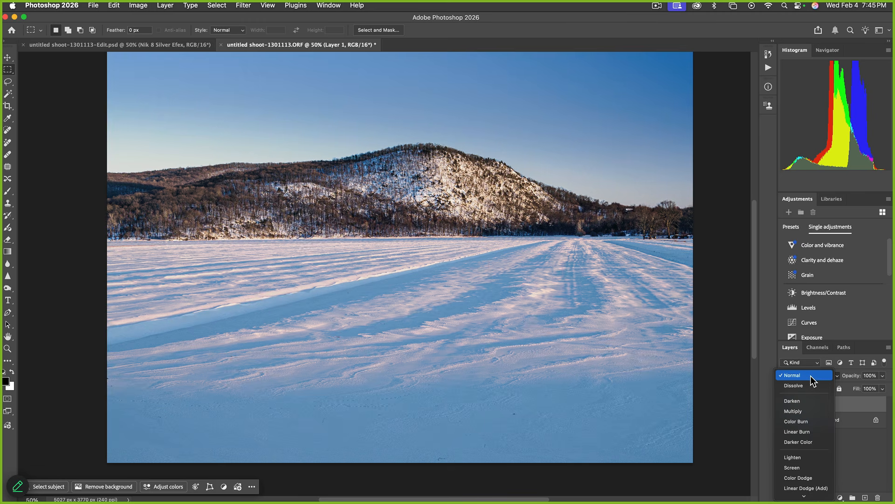
{"action": "left_click", "coordinate": [811, 376]}
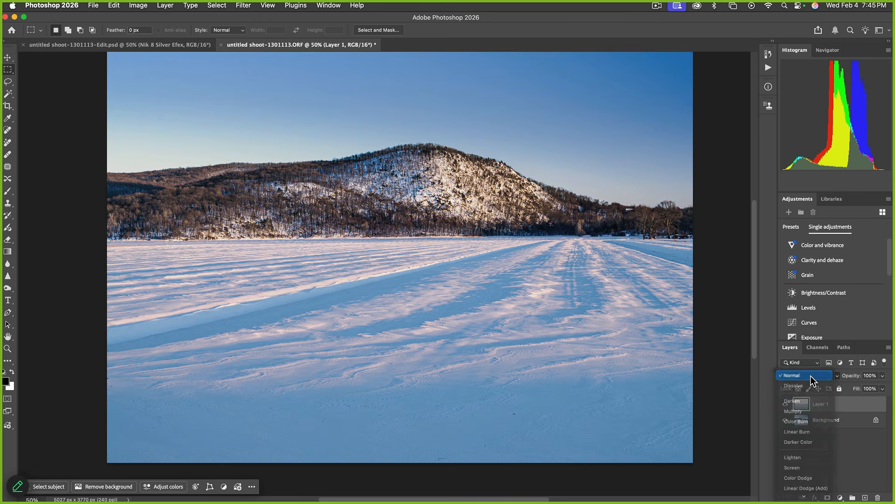
{"action": "left_click", "coordinate": [840, 497]}
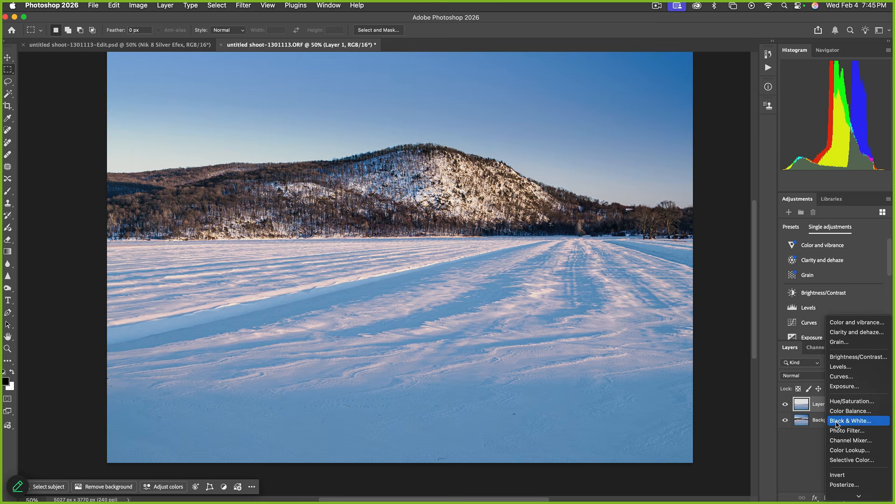
{"action": "left_click", "coordinate": [837, 425]}
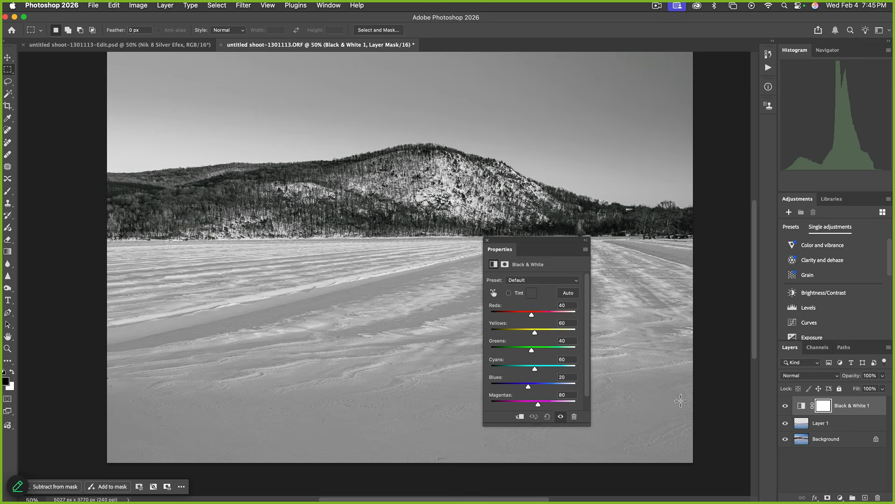
Preview the Infrared, Maximum Black, Neutral Density, Red and Yellow Filter black-and-white presets
{"action": "left_click", "coordinate": [534, 280]}
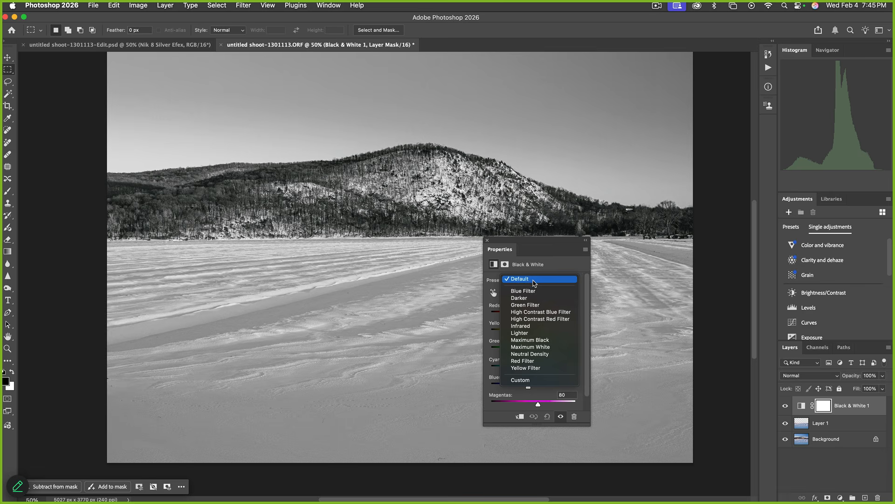
{"action": "left_click", "coordinate": [532, 326]}
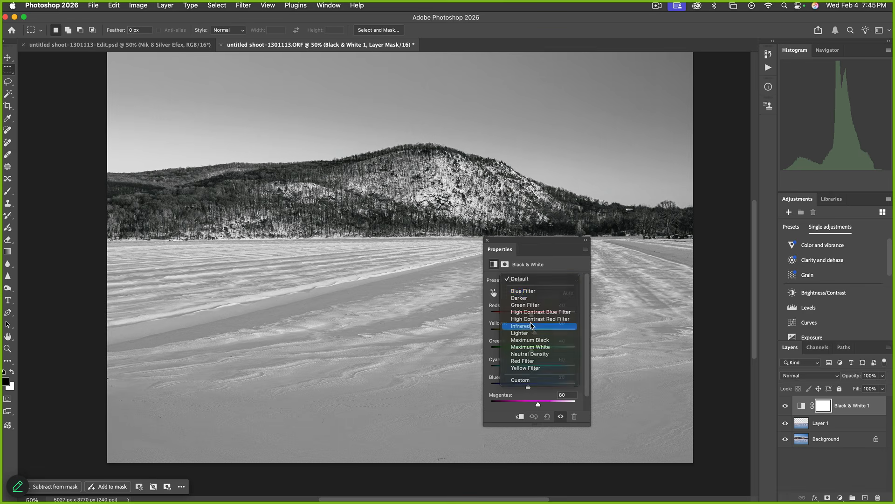
{"action": "left_click", "coordinate": [544, 280]}
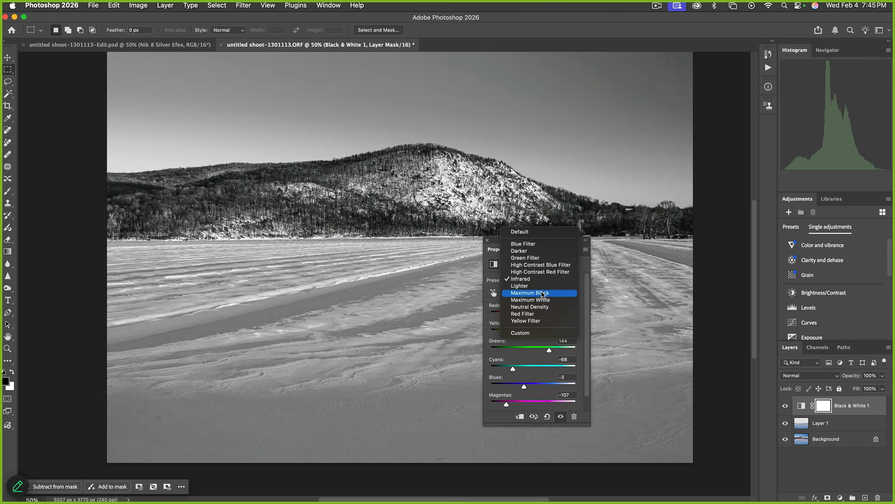
{"action": "left_click", "coordinate": [543, 293]}
{"action": "left_click", "coordinate": [544, 280]}
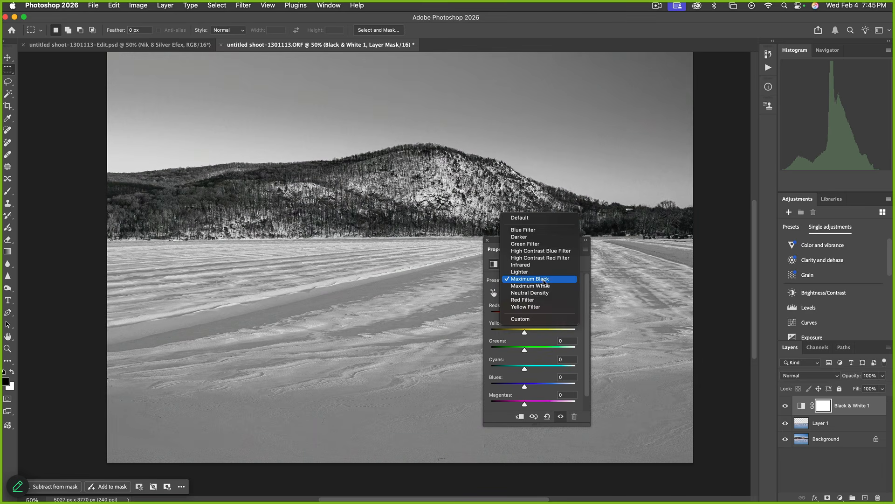
{"action": "left_click", "coordinate": [540, 293]}
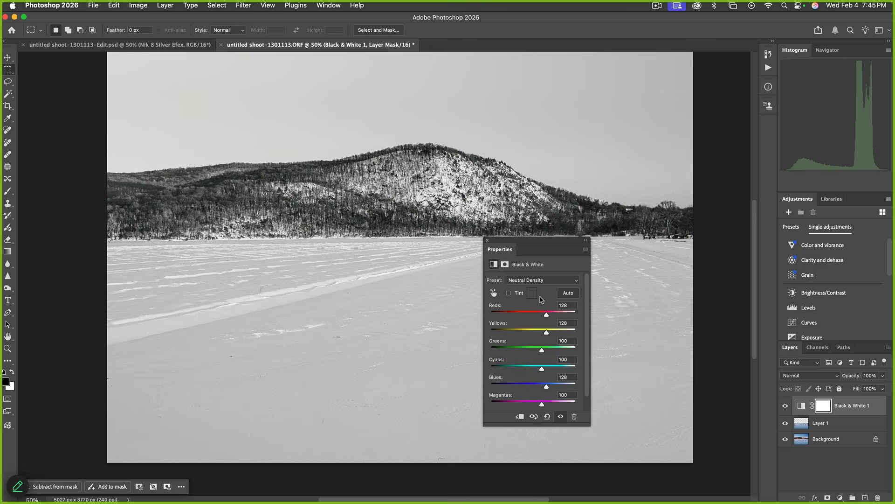
{"action": "left_click", "coordinate": [543, 281]}
{"action": "left_click", "coordinate": [541, 286]}
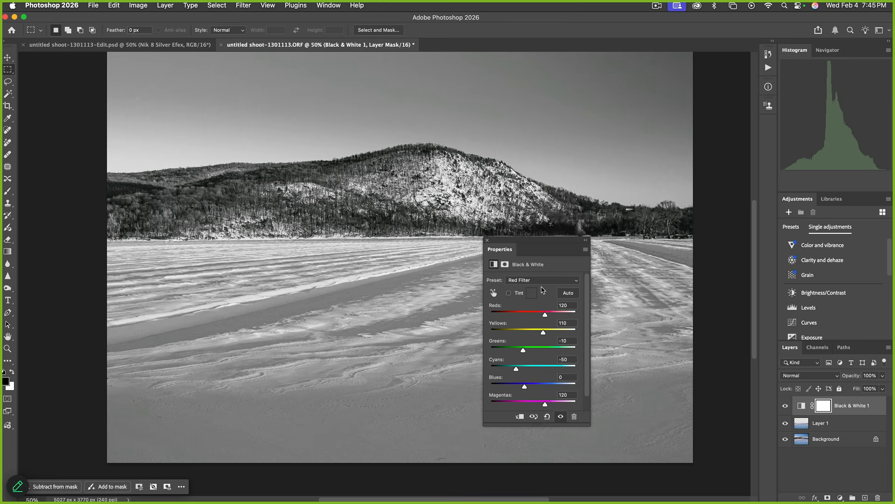
{"action": "left_click", "coordinate": [544, 280]}
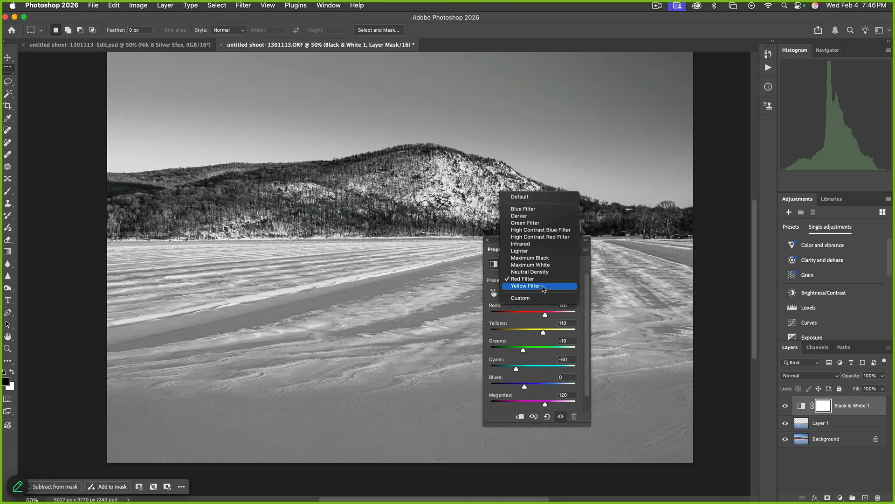
{"action": "left_click", "coordinate": [543, 286]}
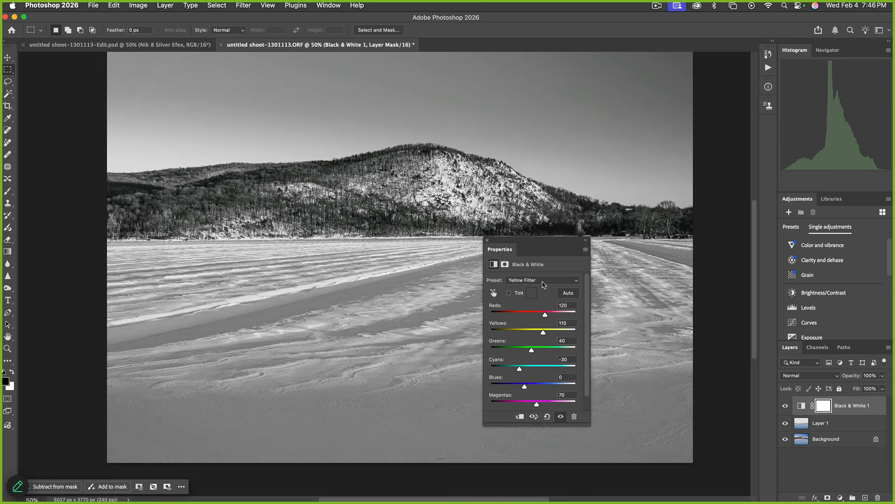
Try Blue Filter, settle on the Yellow Filter preset, and close the Properties panel
{"action": "left_click", "coordinate": [543, 281]}
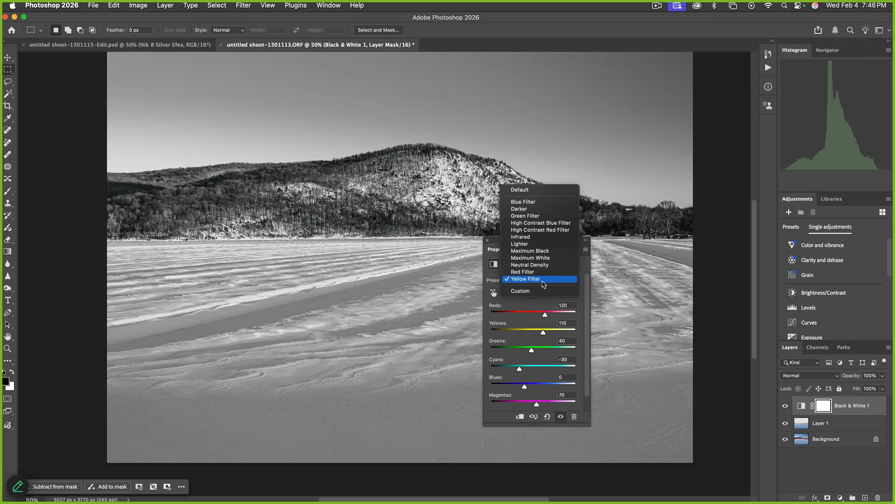
{"action": "left_click", "coordinate": [539, 201]}
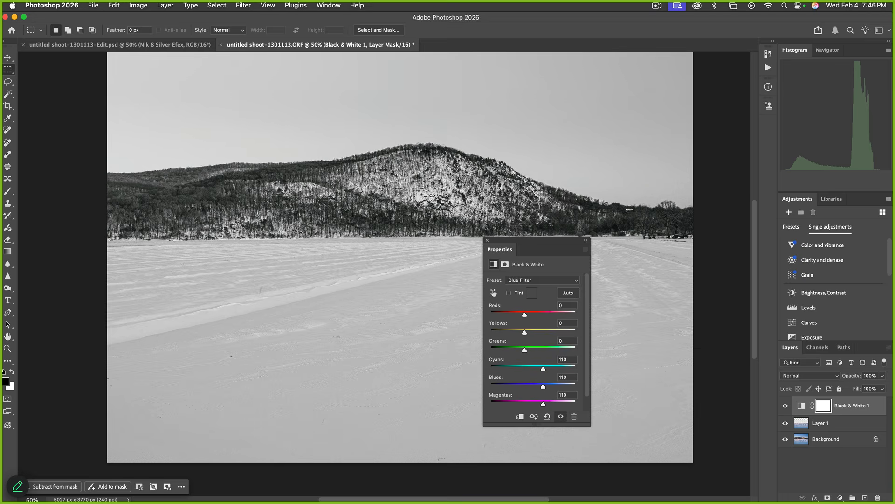
{"action": "left_click", "coordinate": [538, 280]}
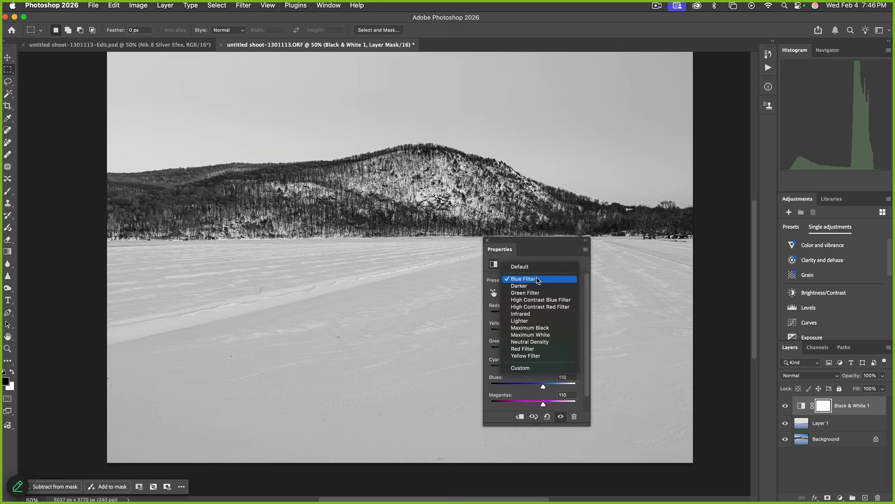
{"action": "left_click", "coordinate": [537, 357]}
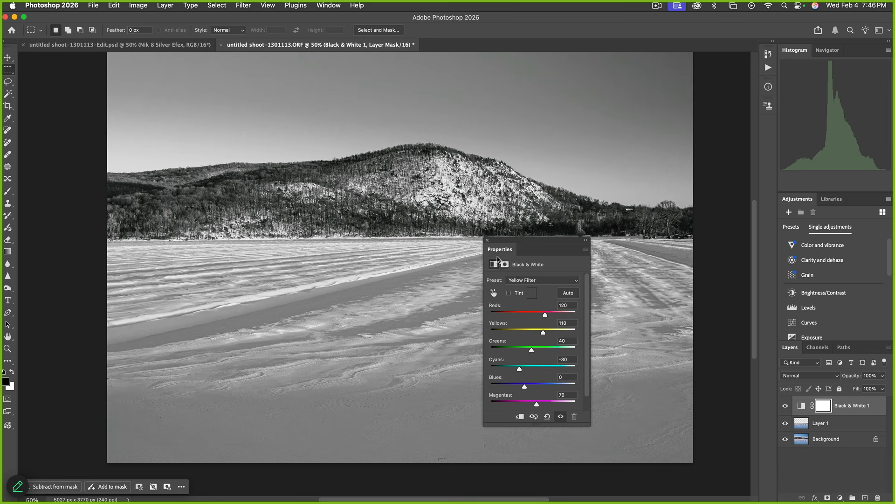
{"action": "left_click", "coordinate": [487, 241]}
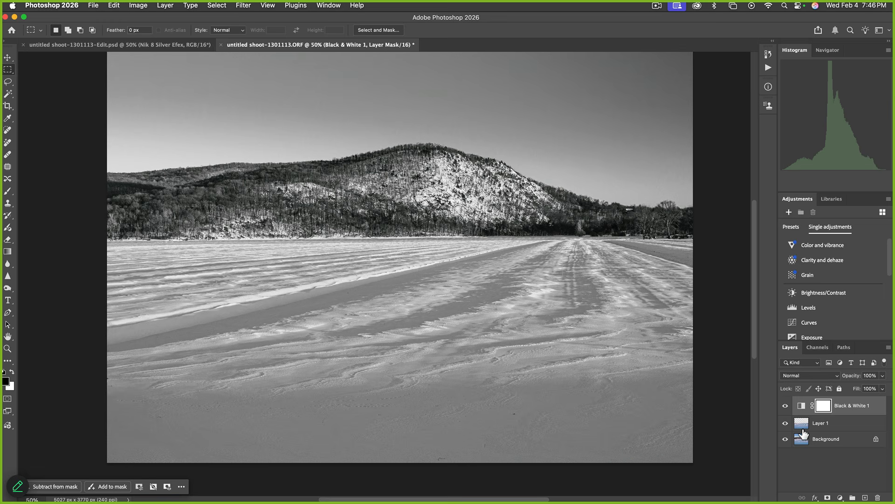
{"action": "left_click_drag", "start_coordinate": [802, 429], "coordinate": [804, 427]}
Load Layer 1's snow selection, fill the Black & White mask, and fit the image on screen
{"action": "left_click", "coordinate": [803, 427], "text": "super"}
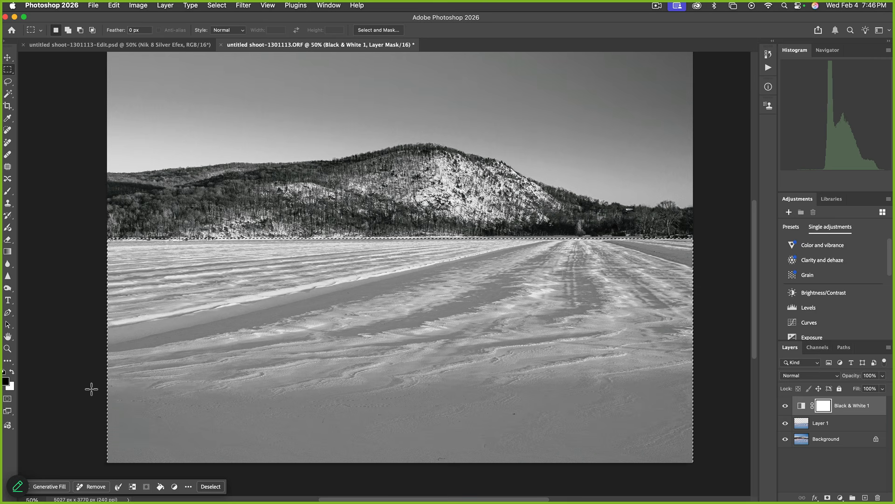
{"action": "key", "text": "alt+BackSpace"}
{"action": "scroll", "coordinate": [87, 381], "scroll_direction": "down", "scroll_amount": 10}
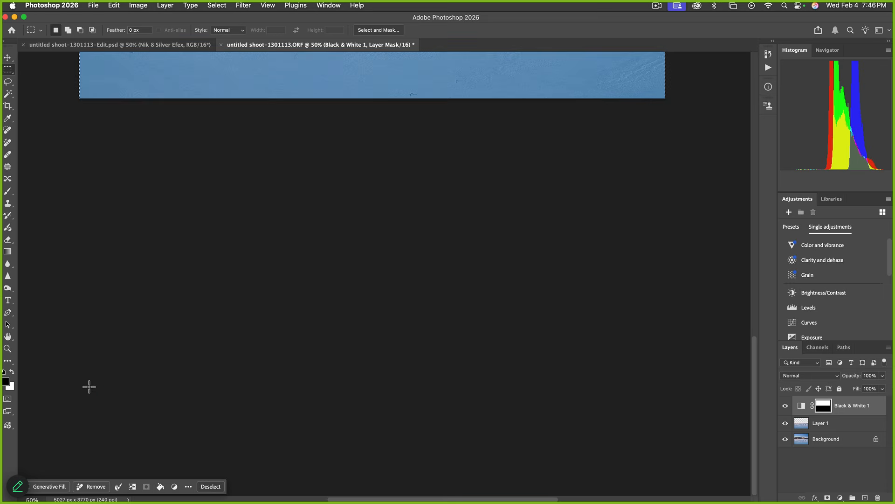
{"action": "key", "text": "super+0"}
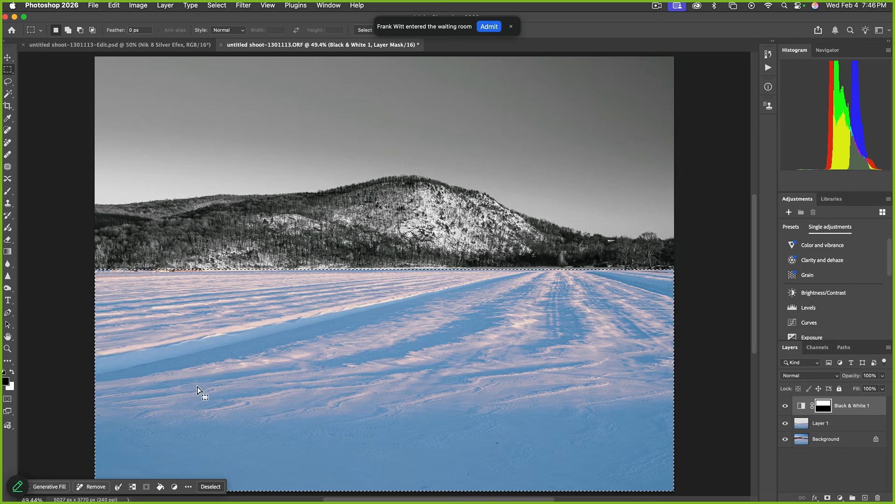
Fill the Black & White 1 mask from the sky-and-mountain selection, compare it, then undo
{"action": "left_click", "coordinate": [826, 408], "text": "super"}
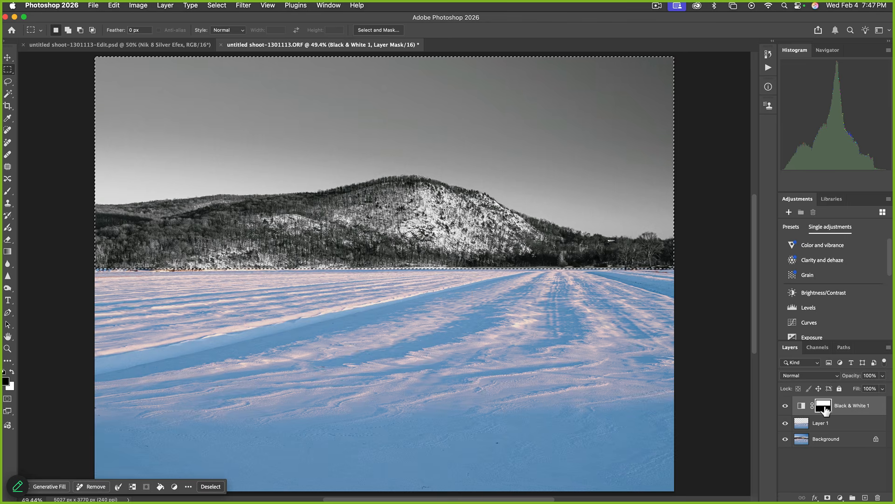
{"action": "key", "text": "alt+Delete"}
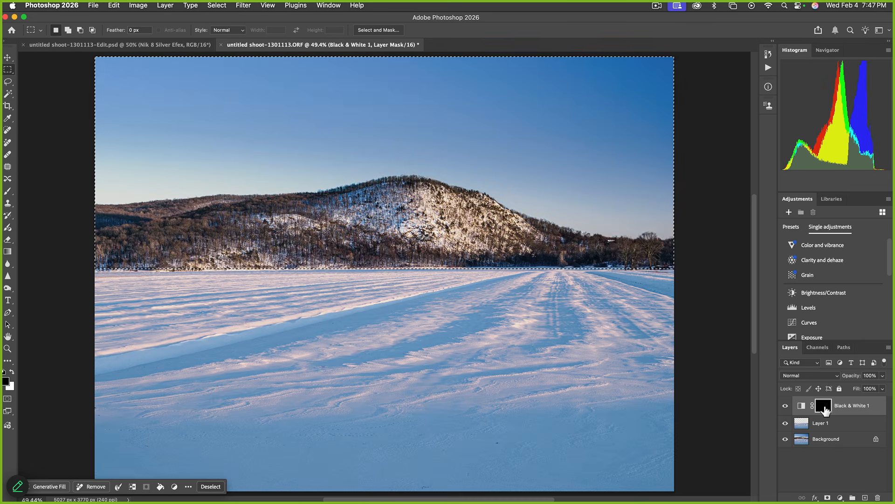
{"action": "left_click", "coordinate": [785, 406]}
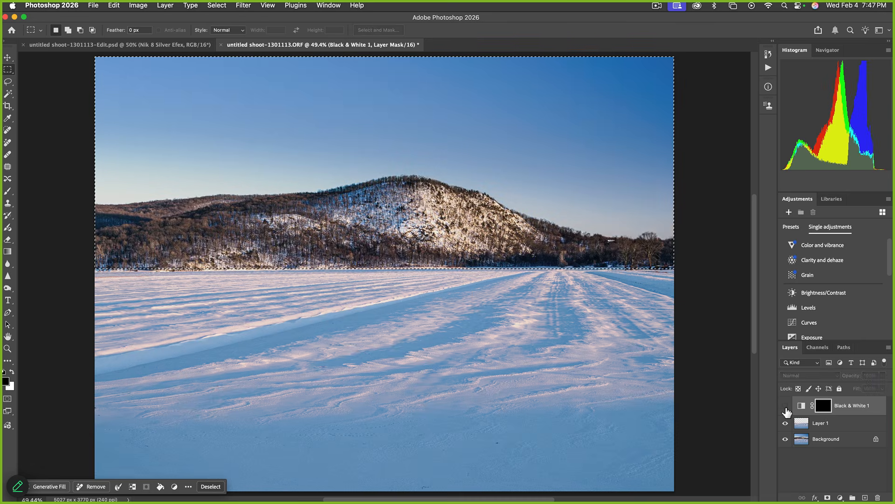
{"action": "left_click", "coordinate": [785, 406]}
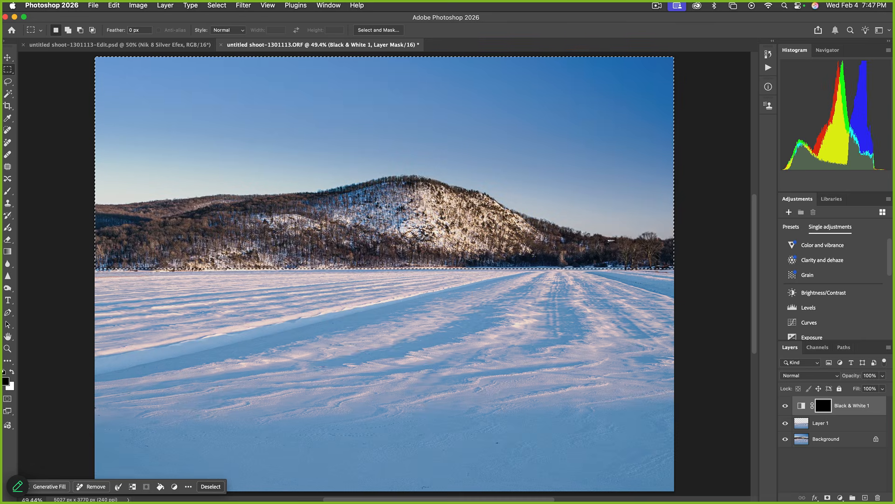
{"action": "left_click", "coordinate": [823, 406]}
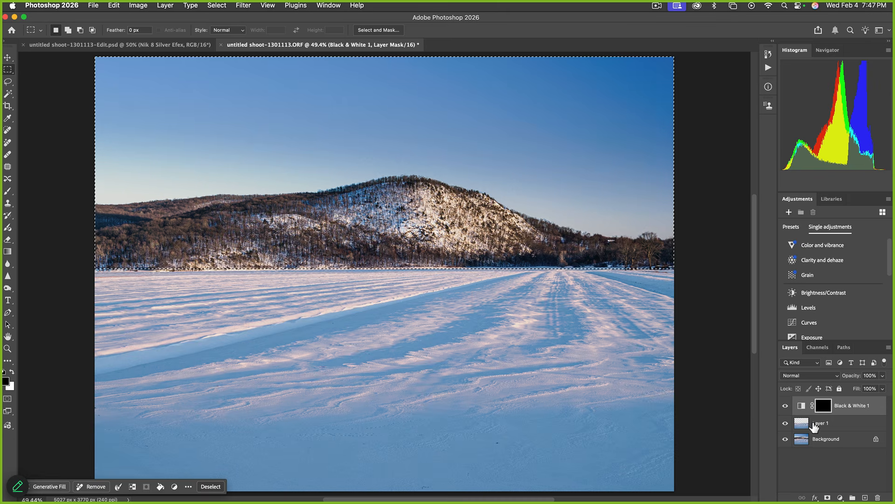
{"action": "key", "text": "super+z"}
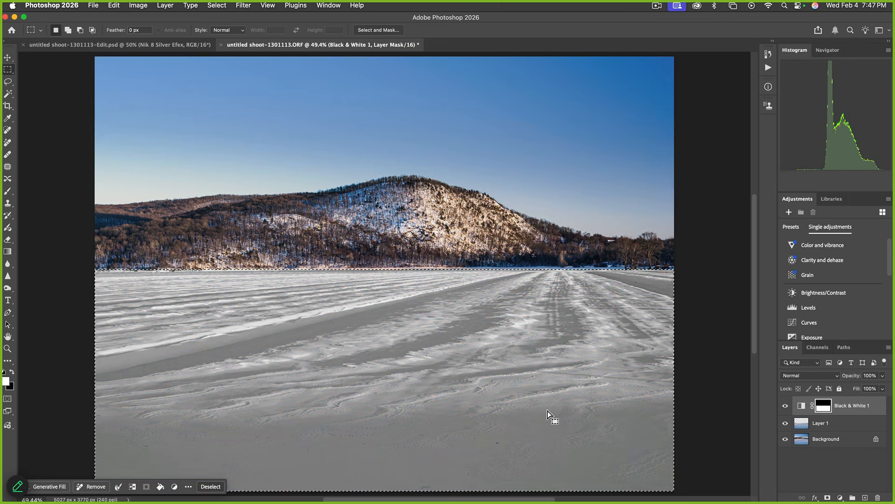
Blend Black & White 1 as Luminosity and toggle its visibility repeatedly to compare
{"action": "left_click", "coordinate": [809, 377]}
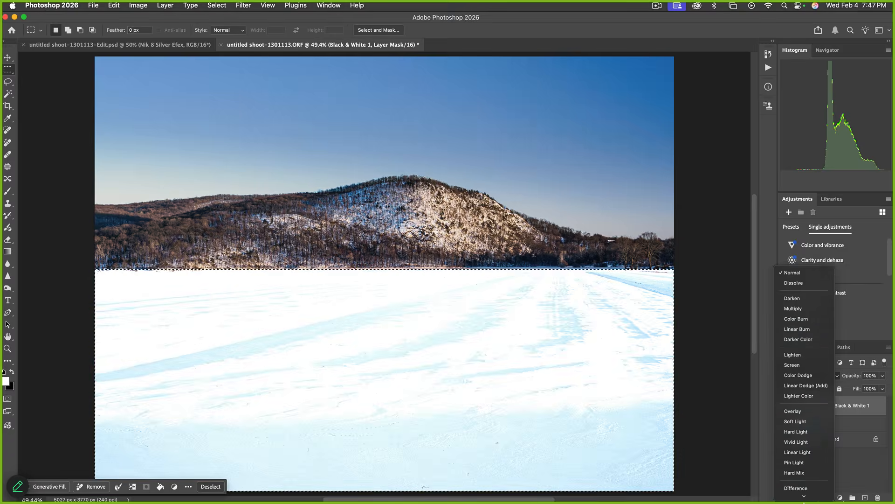
{"action": "left_click", "coordinate": [801, 493]}
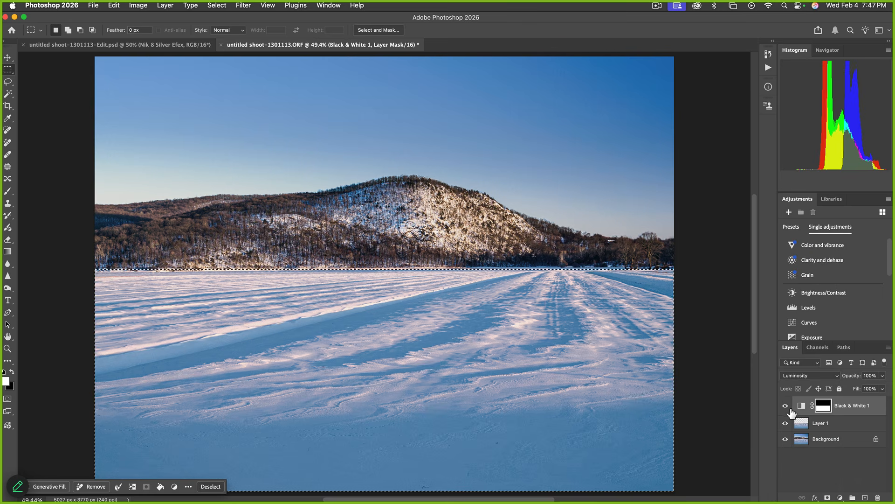
{"action": "left_click", "coordinate": [786, 405]}
{"action": "left_click", "coordinate": [786, 406]}
{"action": "left_click", "coordinate": [785, 406]}
{"action": "left_click", "coordinate": [785, 406]}
{"action": "left_click", "coordinate": [785, 406]}
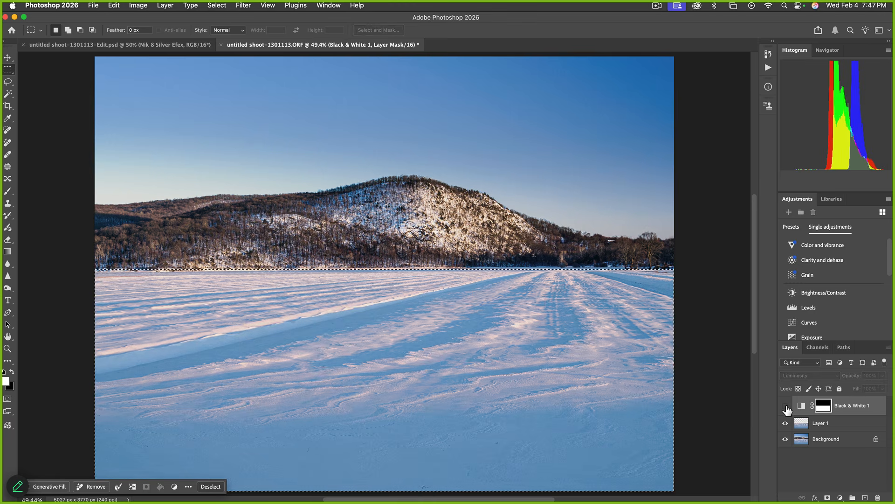
{"action": "left_click", "coordinate": [785, 406]}
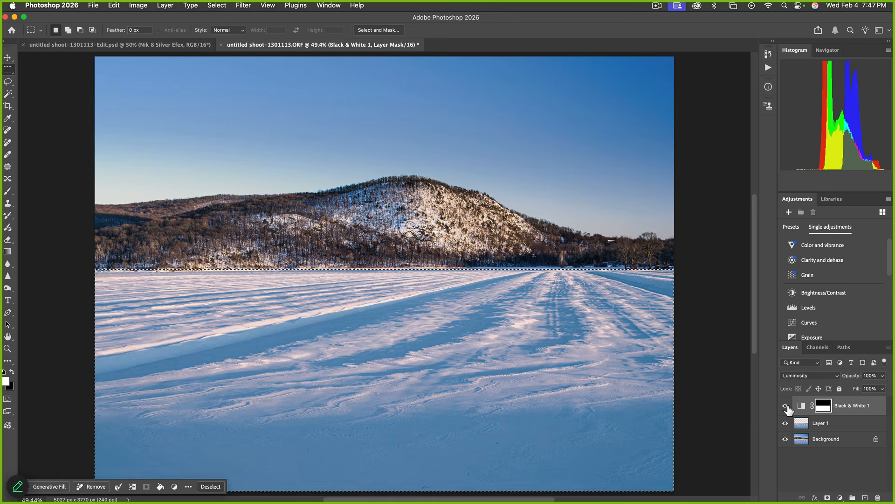
{"action": "left_click", "coordinate": [785, 405]}
{"action": "left_click", "coordinate": [785, 405]}
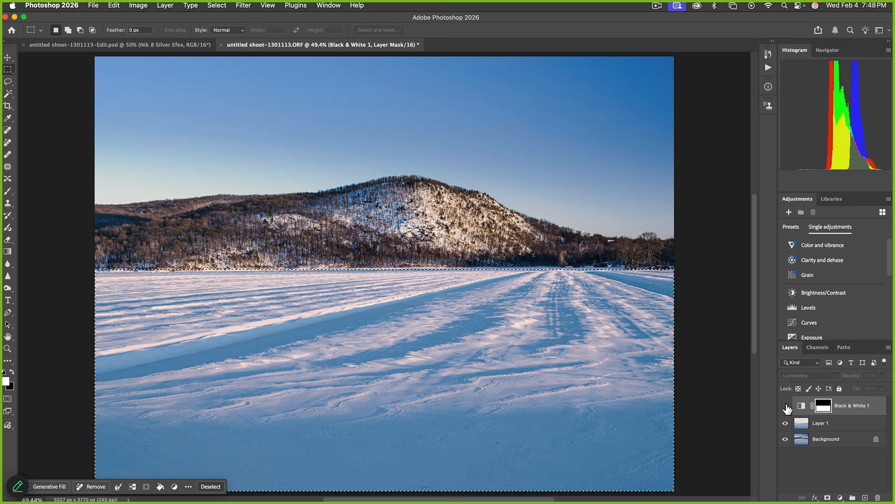
{"action": "left_click", "coordinate": [786, 405]}
{"action": "left_click", "coordinate": [785, 406]}
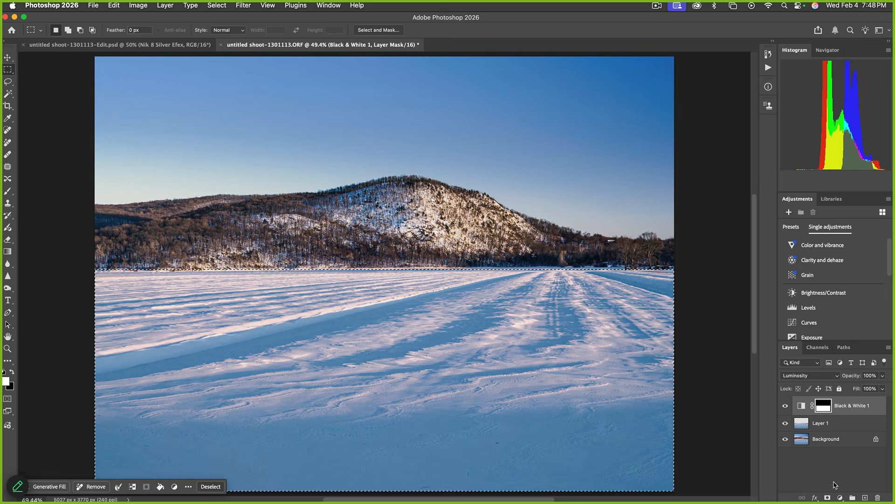
{"action": "left_click", "coordinate": [840, 498]}
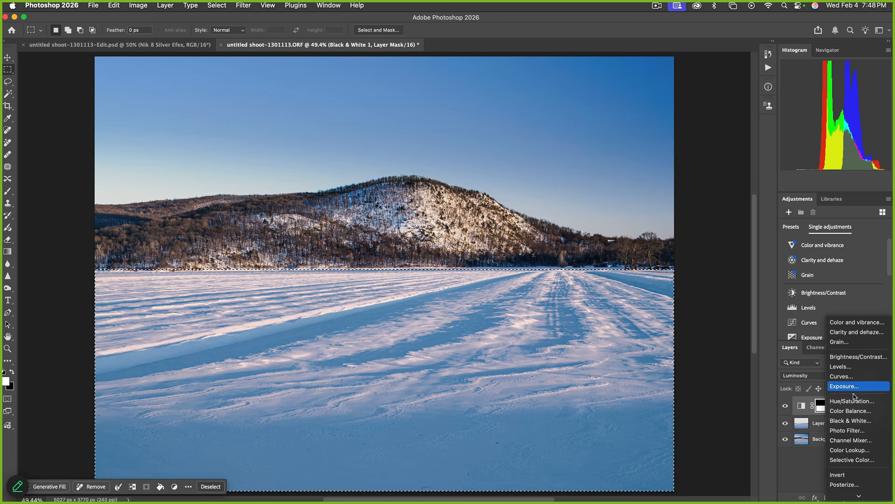
Add a Color Balance layer with midtones at Cyan-Red -10 and Yellow-Blue +27
{"action": "left_click", "coordinate": [855, 412]}
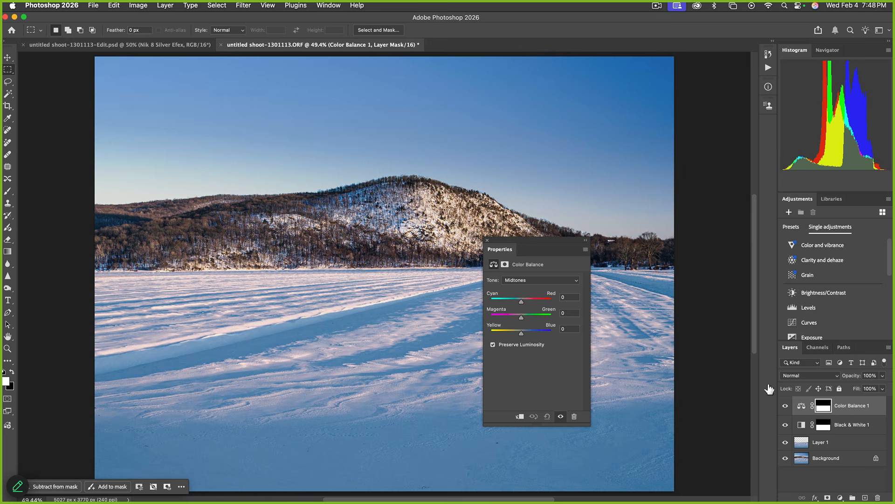
{"action": "left_click_drag", "start_coordinate": [530, 240], "coordinate": [553, 282]}
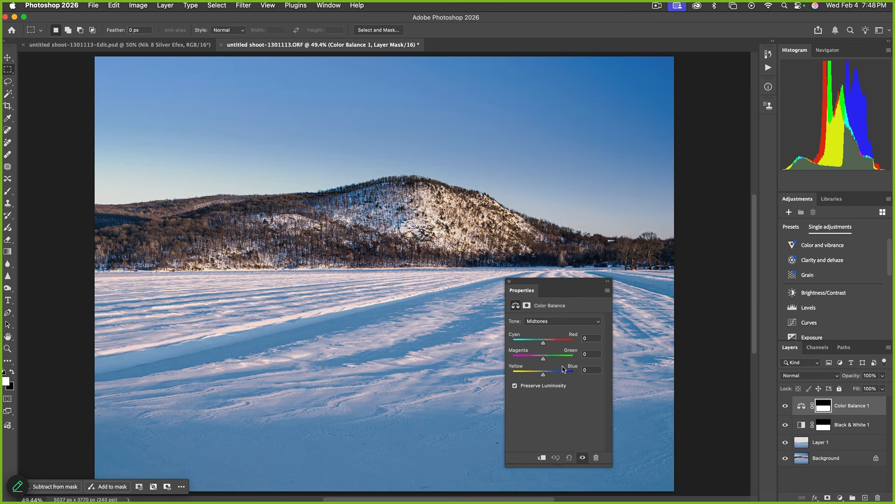
{"action": "mouse_move", "coordinate": [544, 345]}
{"action": "left_mouse_down"}
{"action": "mouse_move", "coordinate": [527, 345]}
{"action": "mouse_move", "coordinate": [557, 344]}
{"action": "mouse_move", "coordinate": [524, 345]}
{"action": "mouse_move", "coordinate": [553, 345]}
{"action": "mouse_move", "coordinate": [543, 344]}
{"action": "mouse_move", "coordinate": [535, 359]}
{"action": "mouse_move", "coordinate": [553, 360]}
{"action": "mouse_move", "coordinate": [544, 359]}
{"action": "left_mouse_up"}
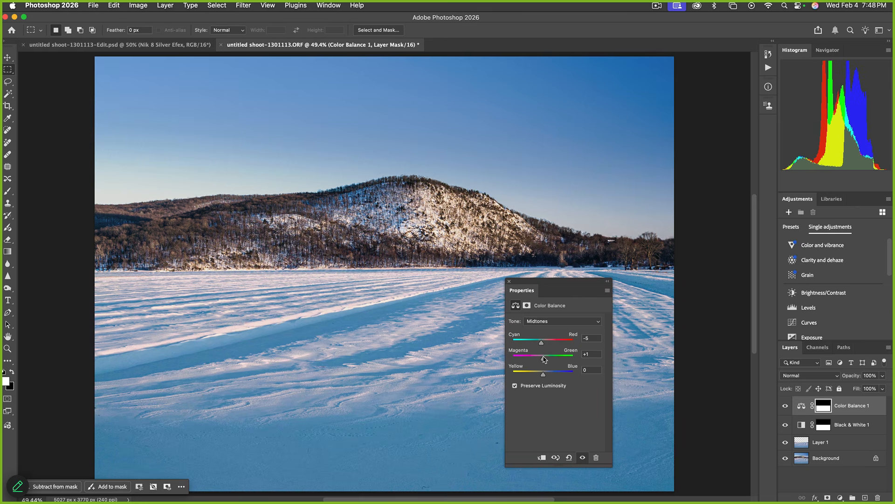
{"action": "left_click", "coordinate": [590, 353]}
{"action": "type", "text": "0"}
{"action": "mouse_move", "coordinate": [543, 375]}
{"action": "left_mouse_down"}
{"action": "mouse_move", "coordinate": [555, 377]}
{"action": "mouse_move", "coordinate": [518, 376]}
{"action": "mouse_move", "coordinate": [550, 376]}
{"action": "left_mouse_up"}
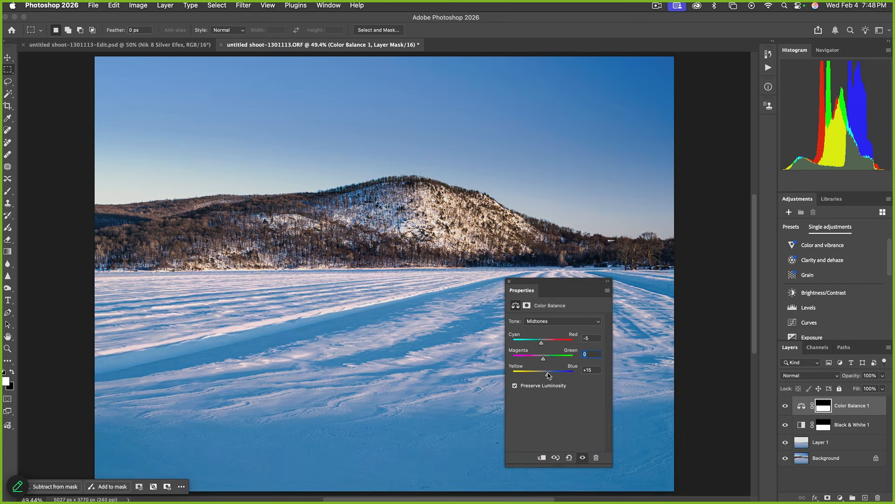
{"action": "left_click", "coordinate": [558, 321]}
{"action": "left_click", "coordinate": [556, 331]}
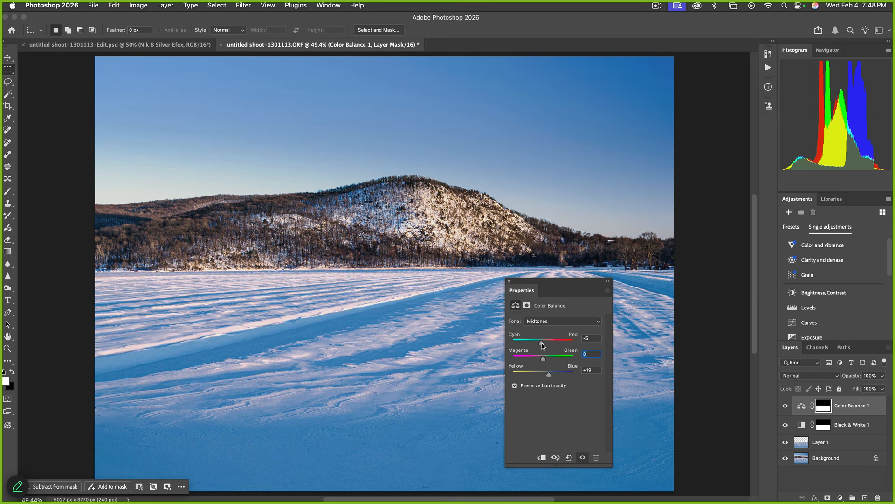
{"action": "left_click_drag", "start_coordinate": [542, 343], "coordinate": [552, 376]}
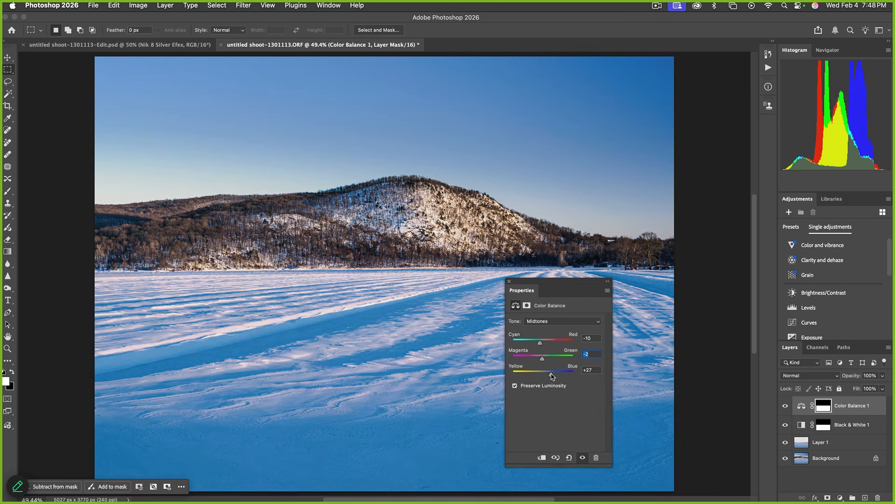
Set shadows to Cyan-Red +10, Yellow-Blue +7 and lower the layer's opacity to 71%
{"action": "left_click", "coordinate": [548, 320]}
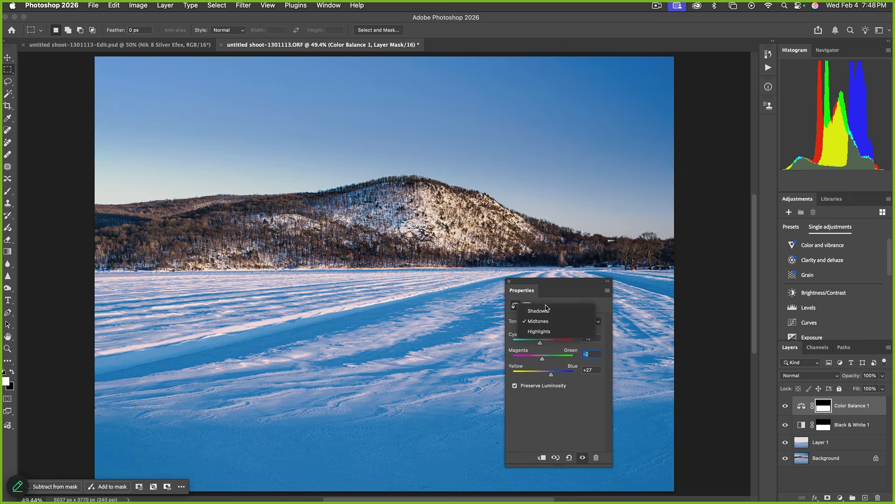
{"action": "left_click", "coordinate": [541, 306]}
{"action": "left_click_drag", "start_coordinate": [542, 344], "coordinate": [546, 375]}
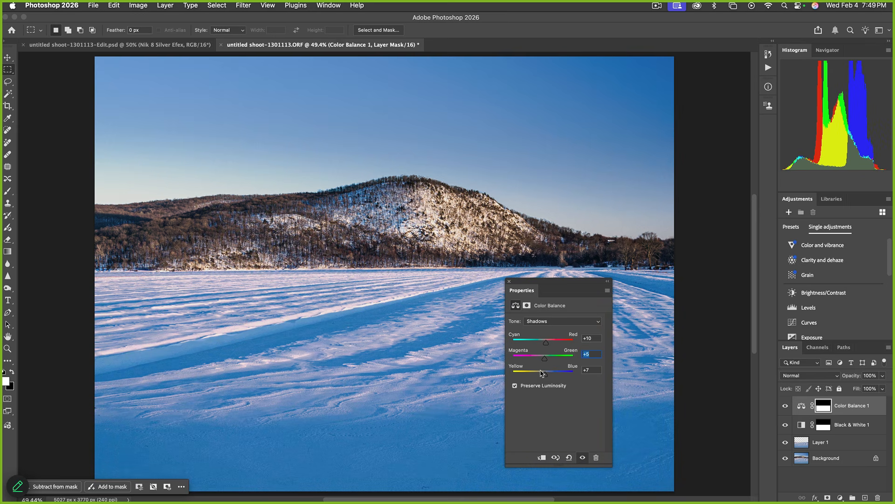
{"action": "left_click", "coordinate": [509, 282]}
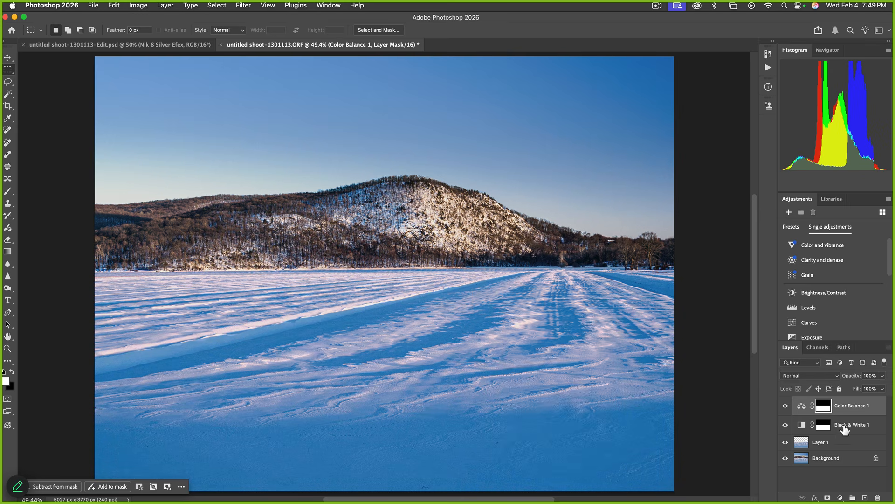
{"action": "left_click", "coordinate": [882, 376]}
{"action": "left_click_drag", "start_coordinate": [883, 388], "coordinate": [872, 390]}
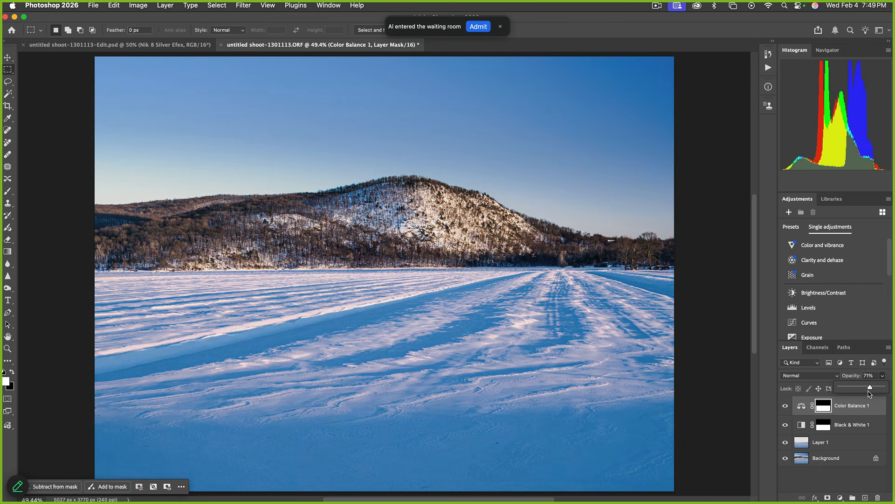
{"action": "left_click", "coordinate": [798, 428]}
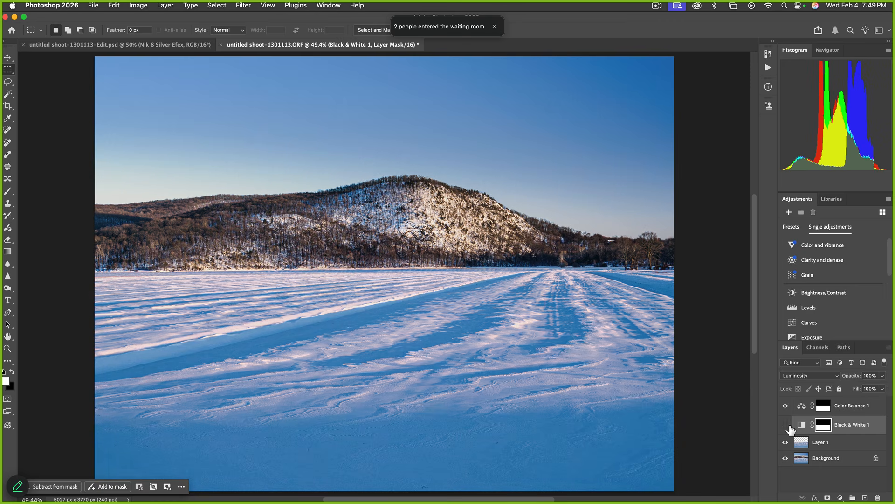
Toggle the Black & White 1 layer off and on to compare the photo
{"action": "left_click", "coordinate": [786, 425]}
{"action": "left_click", "coordinate": [787, 425]}
{"action": "left_click", "coordinate": [787, 426]}
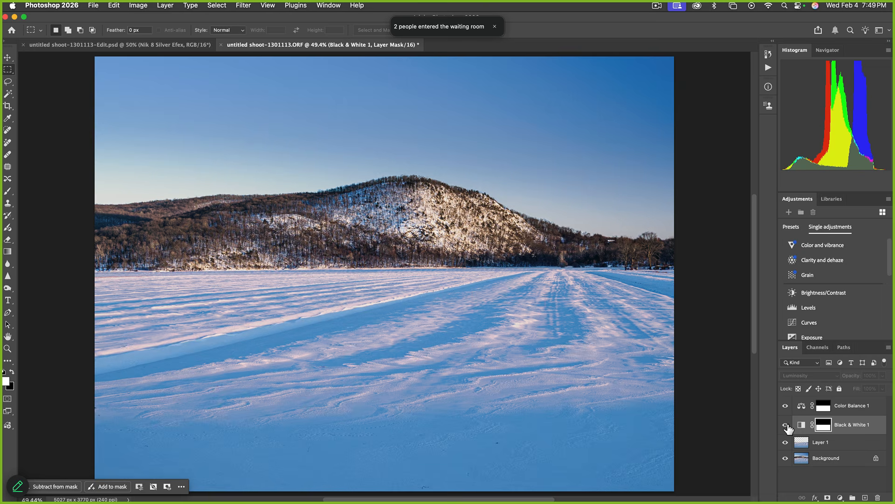
{"action": "left_click", "coordinate": [786, 426]}
{"action": "left_click", "coordinate": [788, 427]}
{"action": "left_click", "coordinate": [787, 426]}
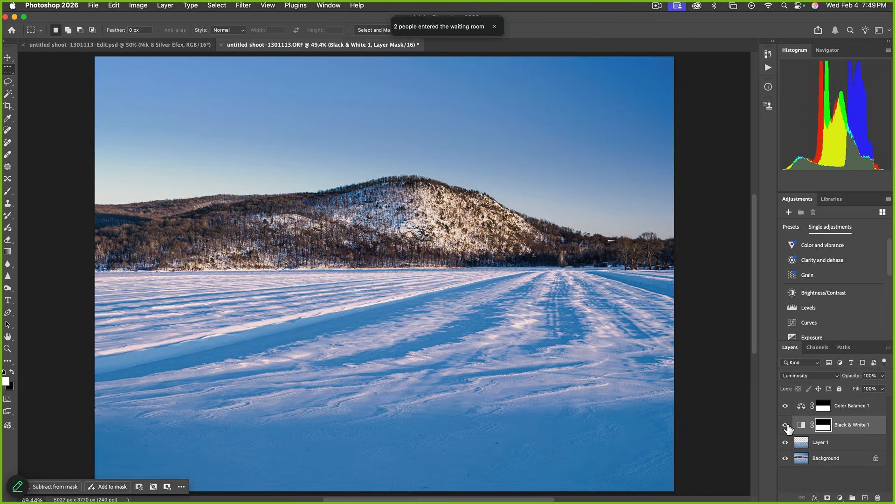
Set the Black & White 1 layer's opacity to 67%, then select Color Balance 1
{"action": "left_click", "coordinate": [883, 389]}
{"action": "left_click", "coordinate": [883, 377]}
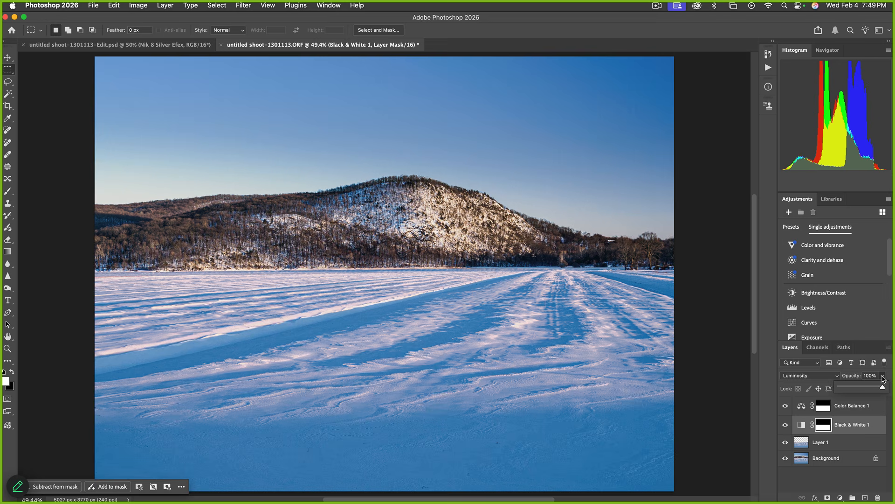
{"action": "left_click", "coordinate": [883, 377]}
{"action": "left_click", "coordinate": [872, 388]}
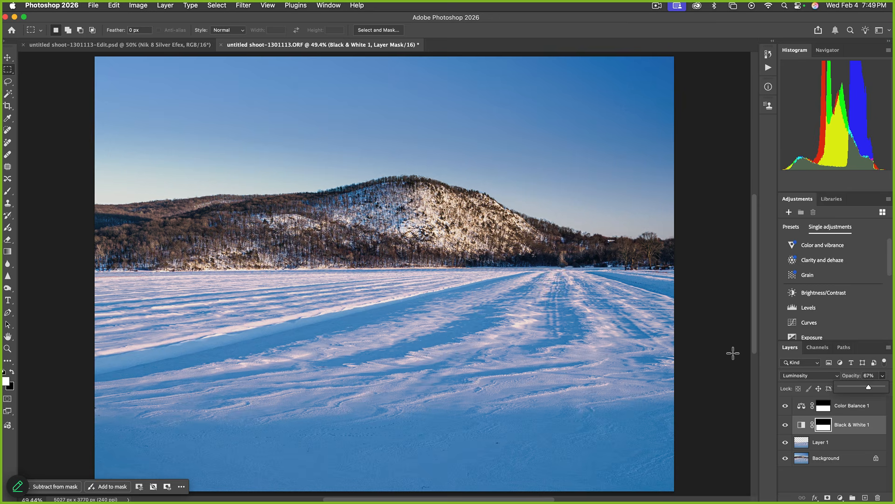
{"action": "left_click", "coordinate": [808, 409]}
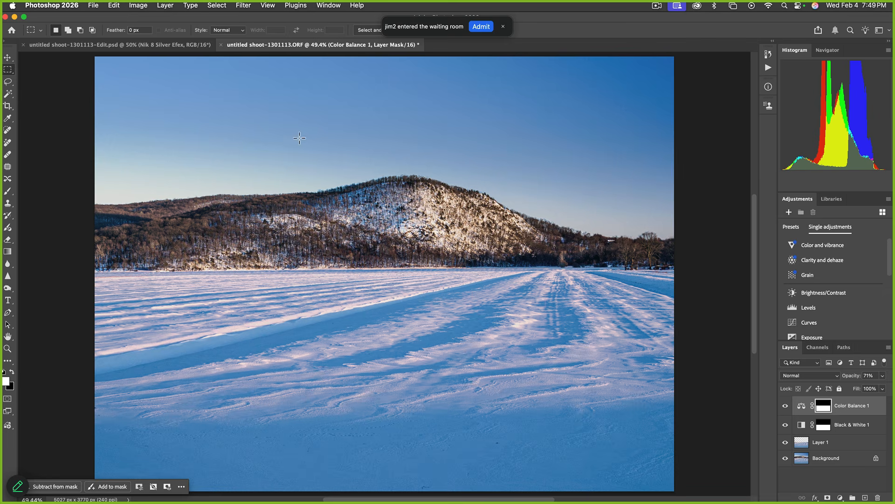
{"action": "left_click", "coordinate": [114, 5]}
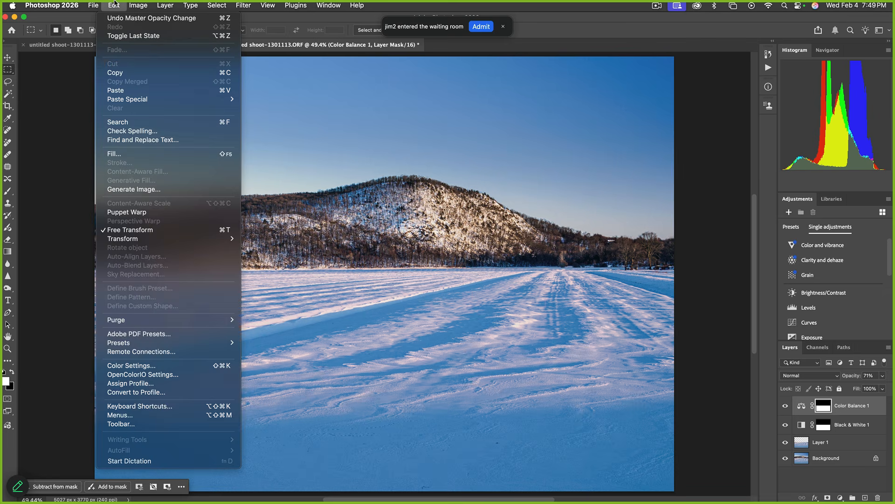
{"action": "mouse_move", "coordinate": [131, 4]}
{"action": "mouse_move", "coordinate": [91, 4]}
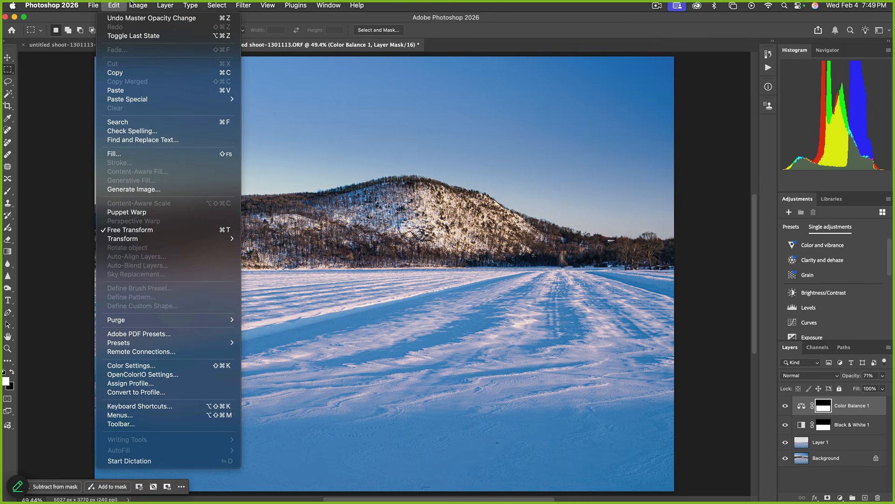
{"action": "left_click", "coordinate": [387, 216]}
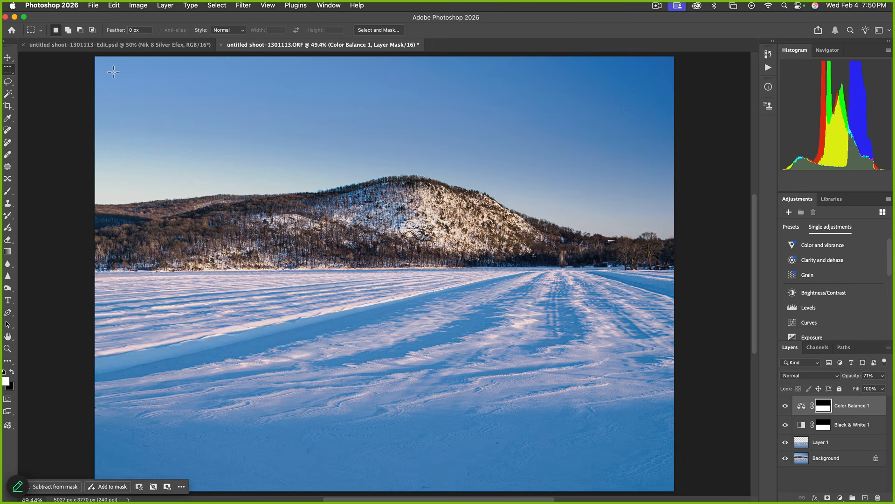
{"action": "left_click", "coordinate": [802, 443]}
{"action": "left_click", "coordinate": [142, 5]}
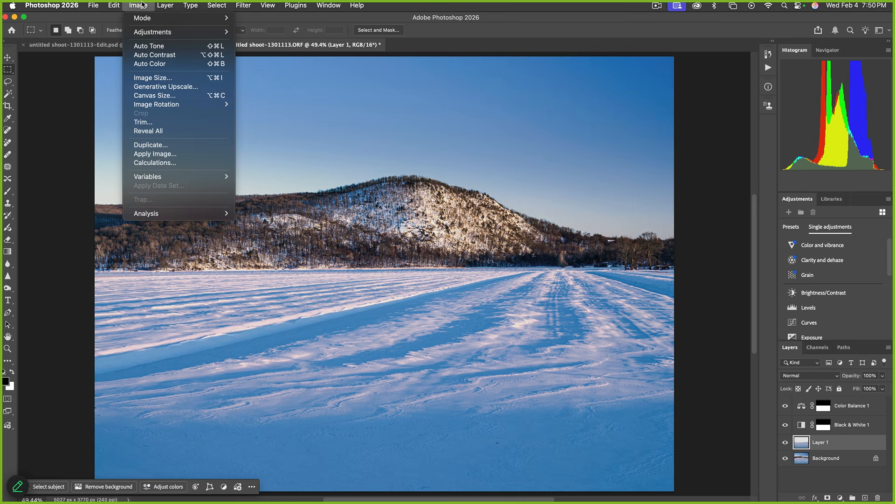
{"action": "mouse_move", "coordinate": [122, 5]}
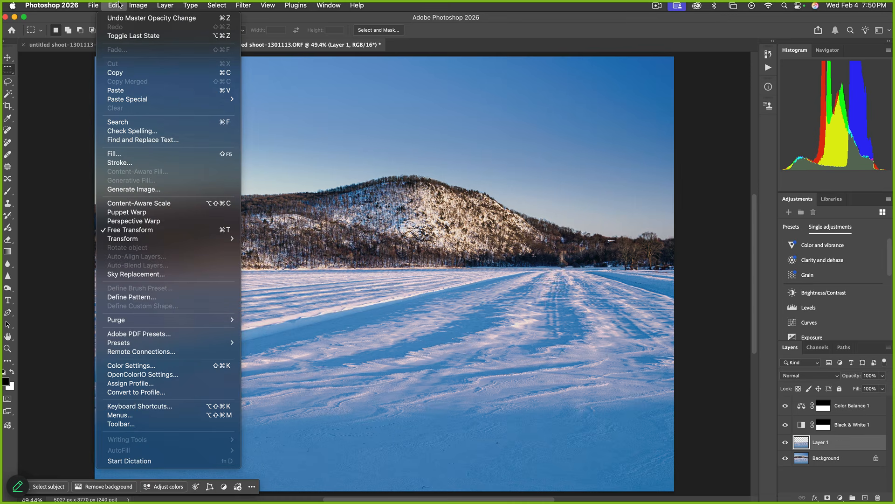
{"action": "left_click", "coordinate": [142, 275]}
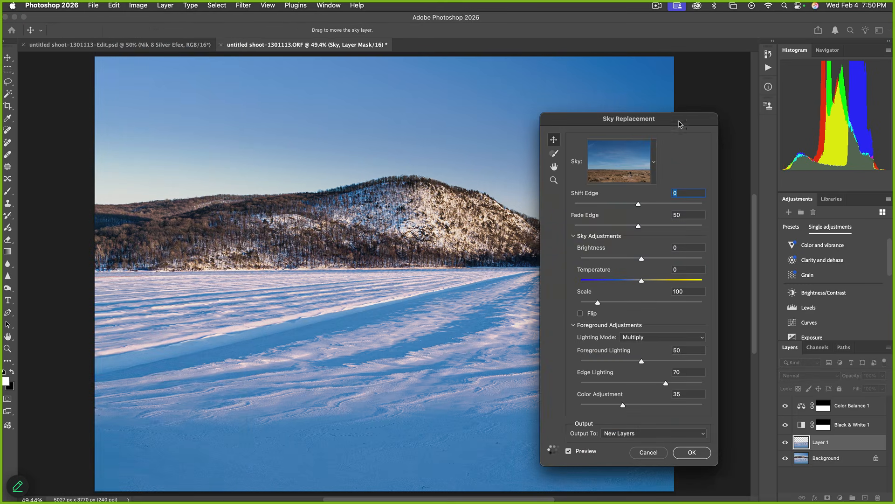
{"action": "left_click", "coordinate": [474, 193]}
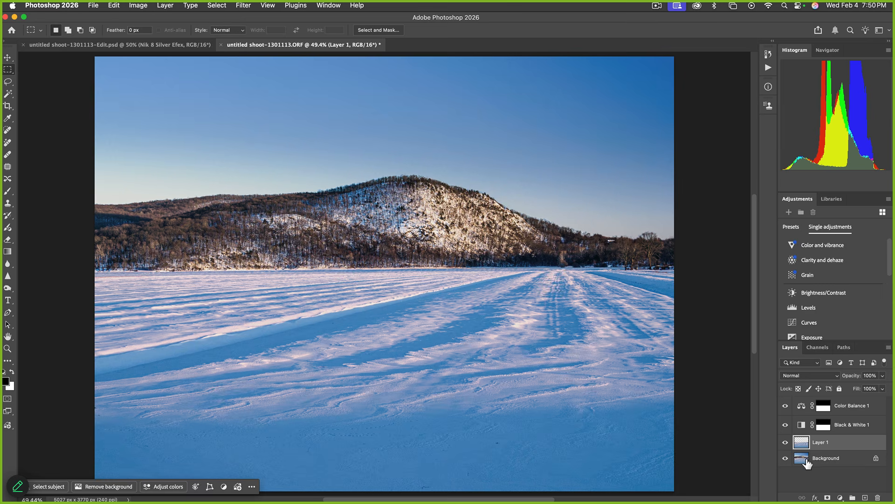
{"action": "left_click", "coordinate": [811, 458]}
Stamp all visible layers into Layer 2 and drag it above Color Balance 1
{"action": "left_click", "coordinate": [93, 6]}
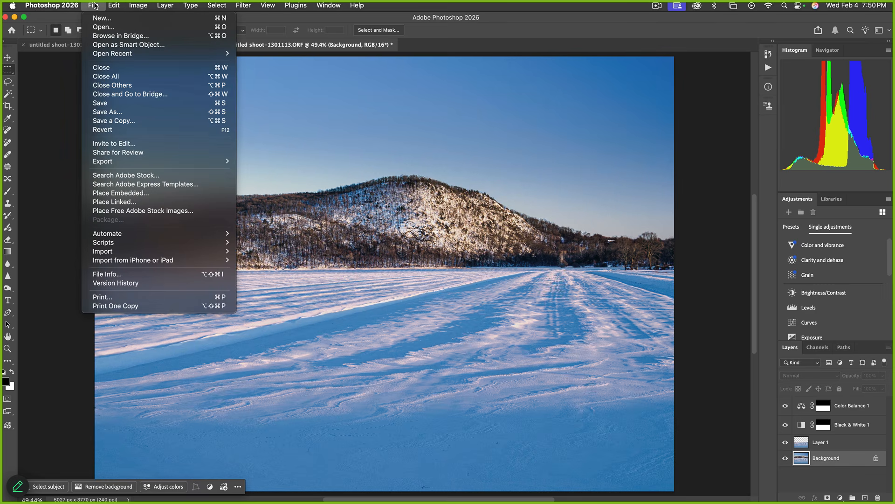
{"action": "left_click", "coordinate": [873, 472]}
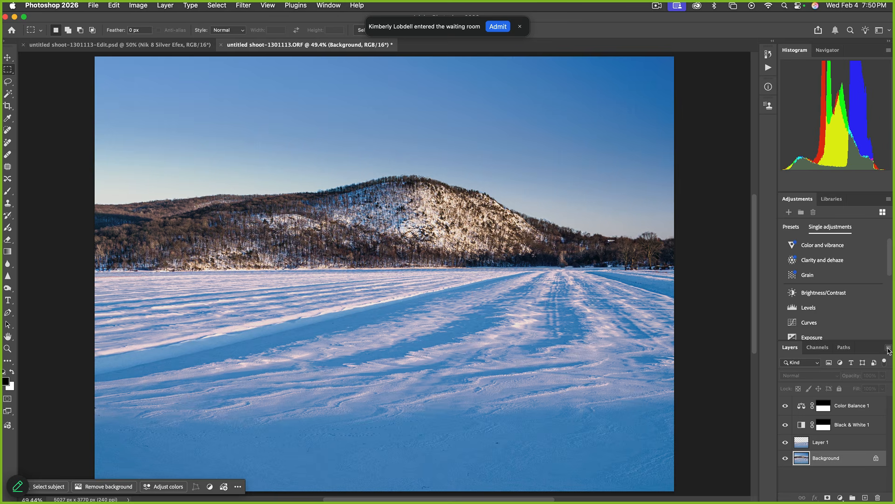
{"action": "left_click", "coordinate": [889, 348]}
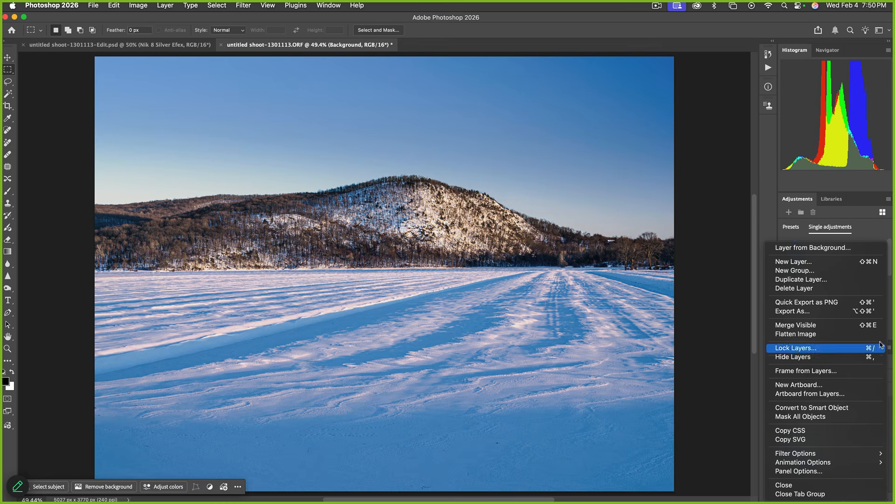
{"action": "left_click", "coordinate": [866, 325], "text": "alt"}
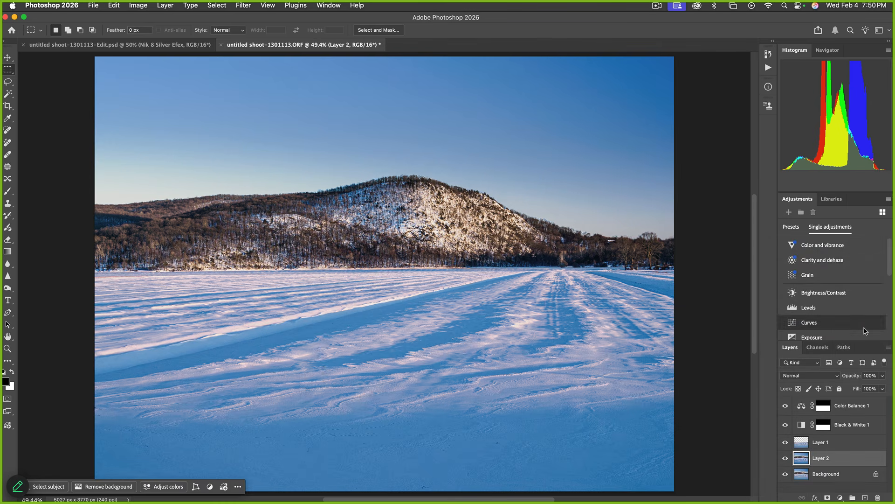
{"action": "left_click_drag", "start_coordinate": [809, 461], "coordinate": [805, 406]}
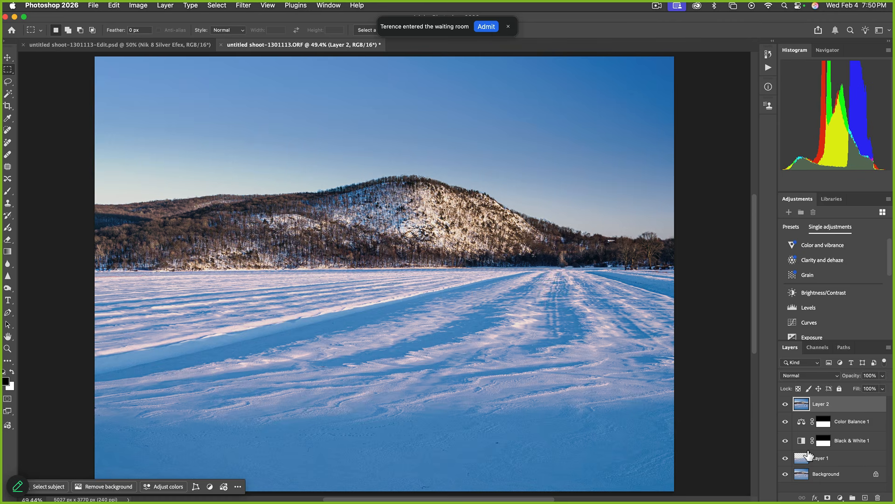
{"action": "left_click", "coordinate": [481, 27]}
Apply Sky Replacement using the second Blue Skies streaky-cloud preset
{"action": "left_click", "coordinate": [115, 5]}
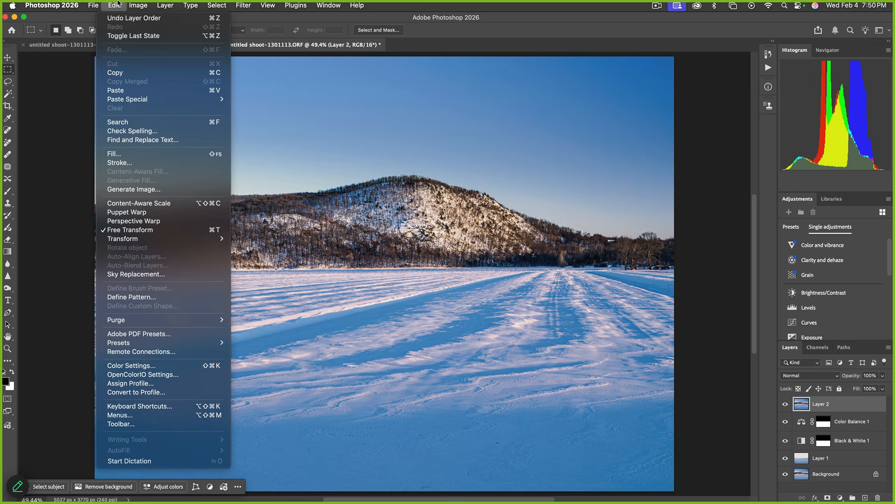
{"action": "left_click", "coordinate": [136, 274]}
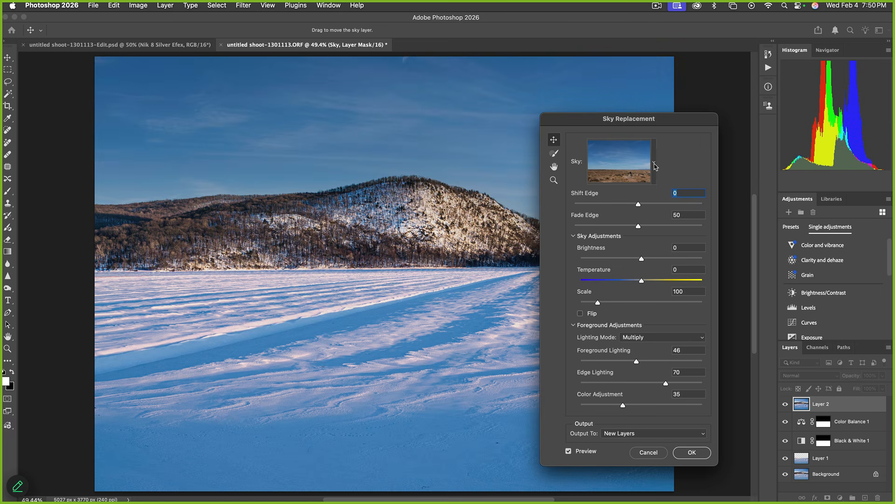
{"action": "left_click", "coordinate": [655, 165]}
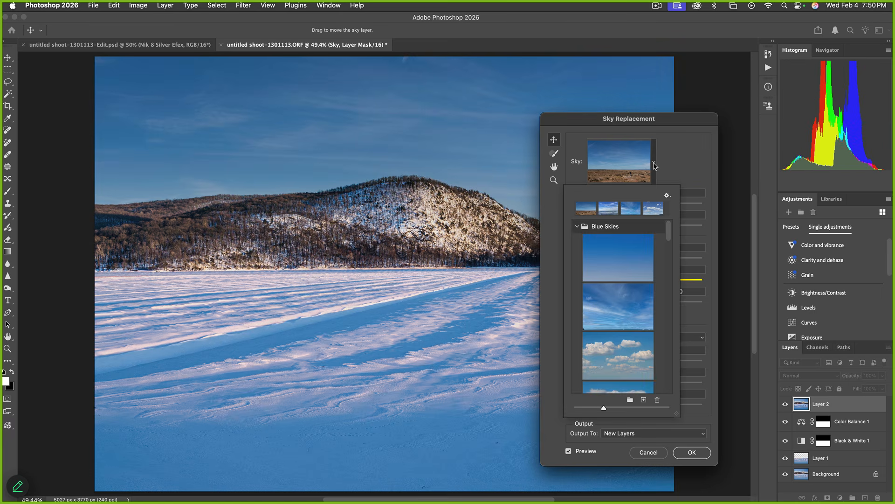
{"action": "left_click", "coordinate": [638, 310]}
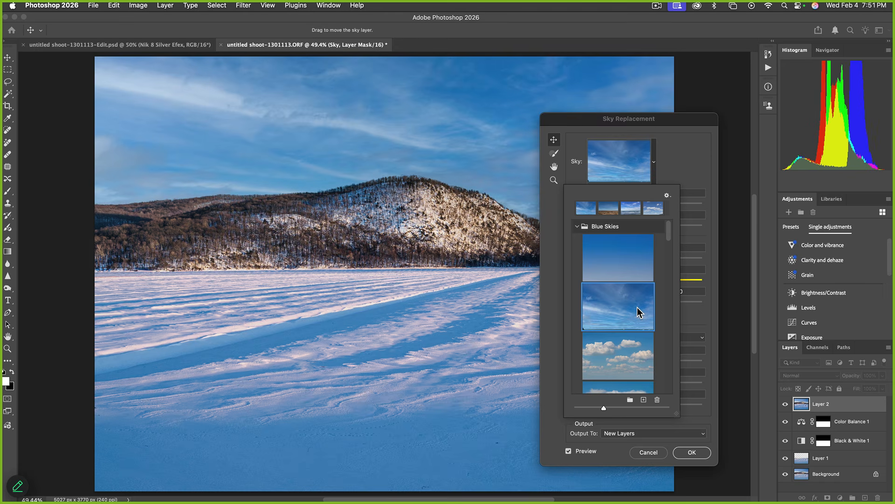
{"action": "left_click", "coordinate": [705, 457]}
{"action": "left_click", "coordinate": [705, 457]}
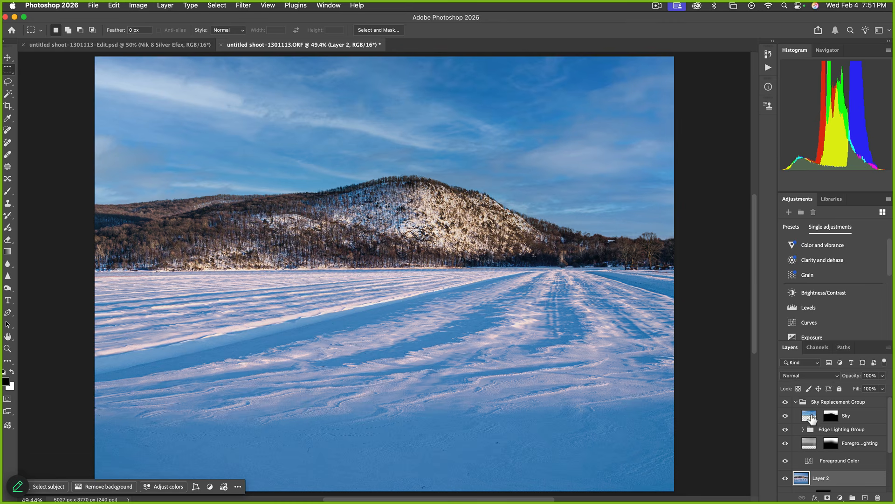
Hide the Edge Lighting Group, Foreground Lighting and Foreground Color layers
{"action": "scroll", "coordinate": [818, 437], "scroll_direction": "down", "scroll_amount": 2}
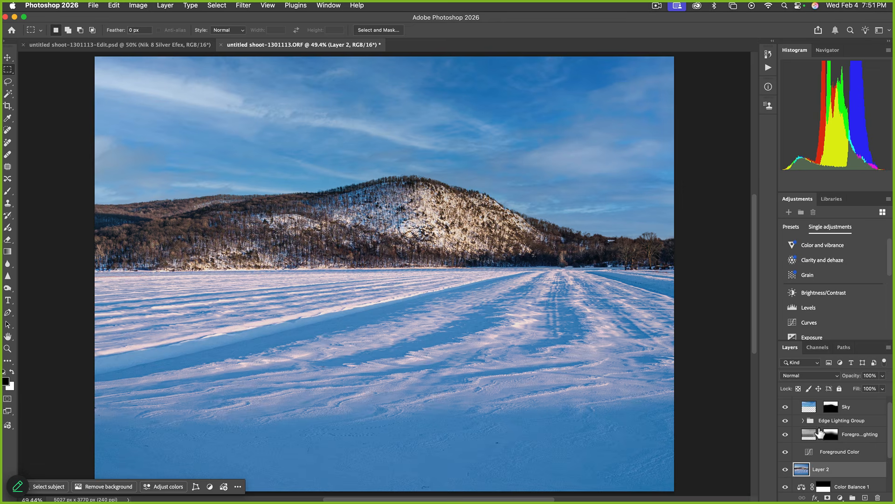
{"action": "left_click", "coordinate": [785, 421]}
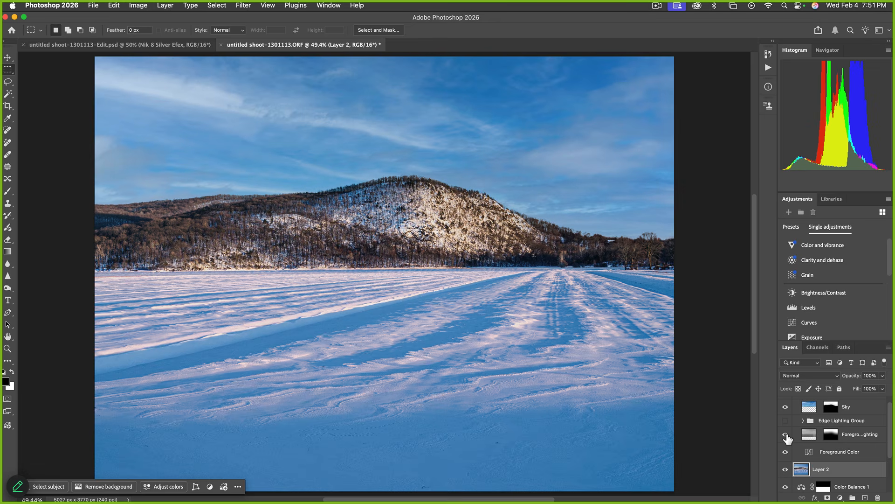
{"action": "left_click", "coordinate": [786, 435]}
{"action": "left_click", "coordinate": [786, 452]}
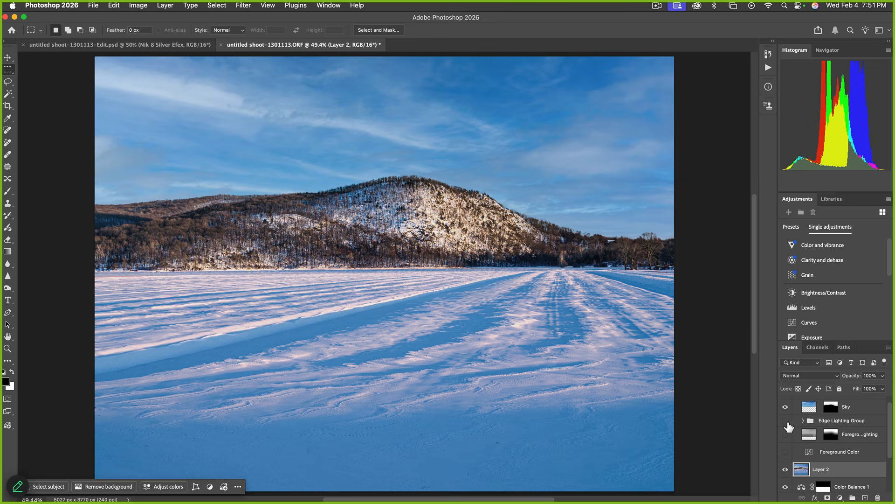
{"action": "left_click", "coordinate": [786, 421]}
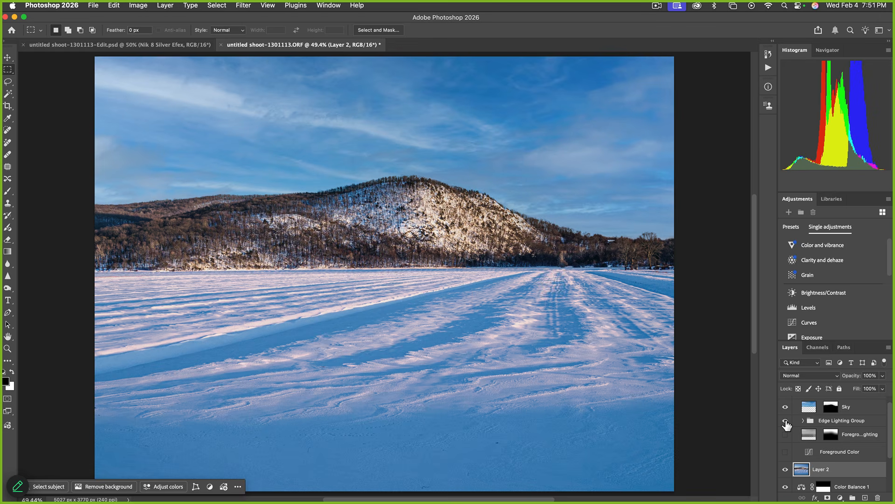
{"action": "left_click", "coordinate": [787, 422]}
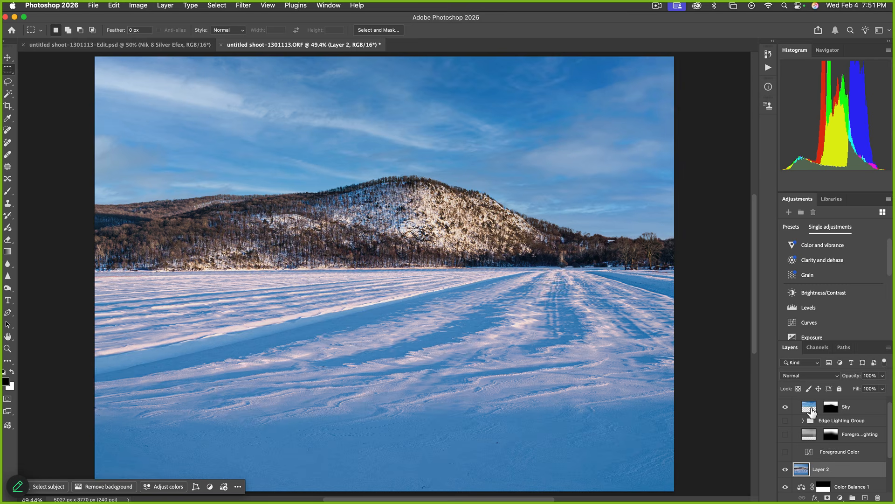
Start a Free Transform on the Sky layer
{"action": "left_click", "coordinate": [811, 408]}
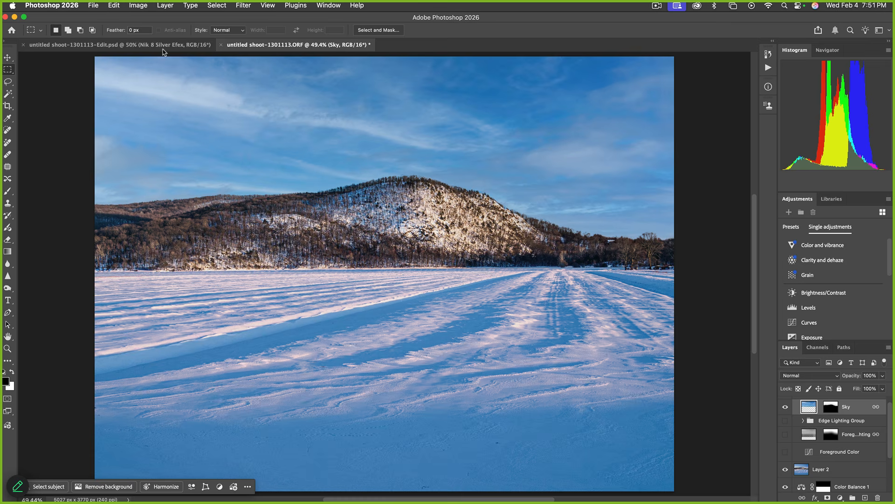
{"action": "left_click", "coordinate": [114, 5]}
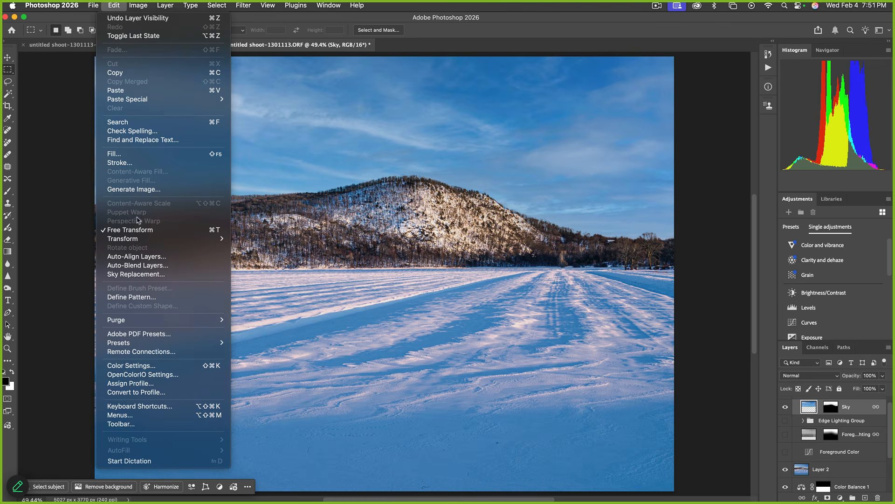
{"action": "left_click", "coordinate": [144, 229]}
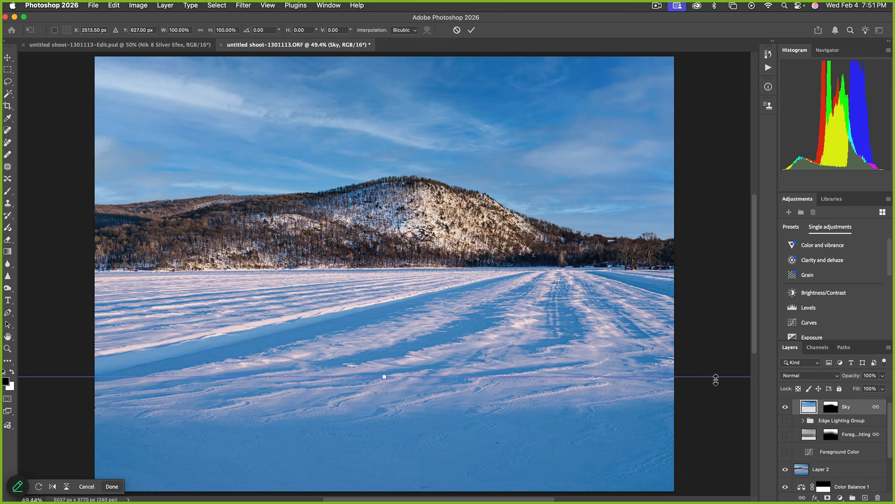
Enlarge the sky from its top-left handle, shift it right and down, and commit
{"action": "key", "text": "super+minus"}
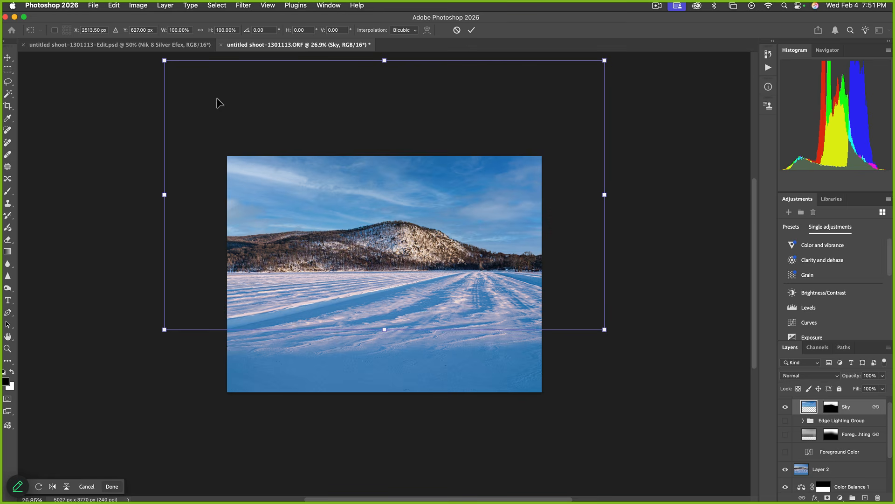
{"action": "left_click_drag", "start_coordinate": [165, 60], "coordinate": [117, 43]}
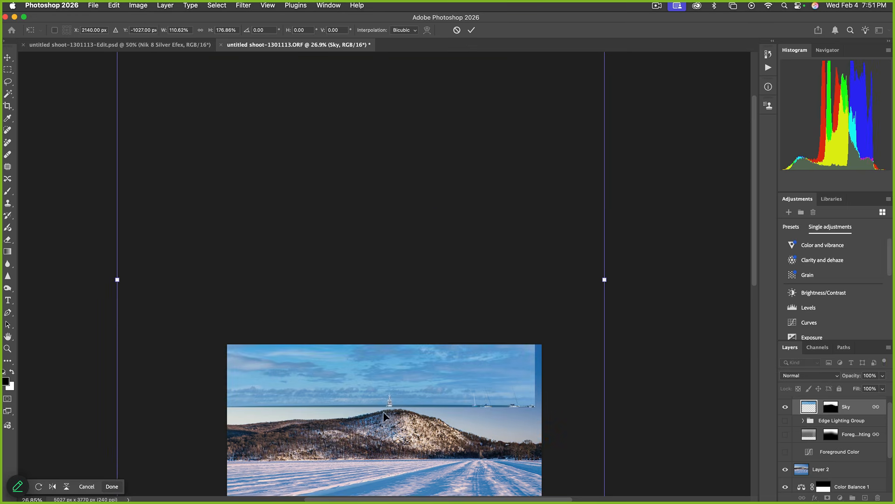
{"action": "left_click_drag", "start_coordinate": [396, 408], "coordinate": [388, 250]}
{"action": "left_click_drag", "start_coordinate": [411, 234], "coordinate": [427, 298]}
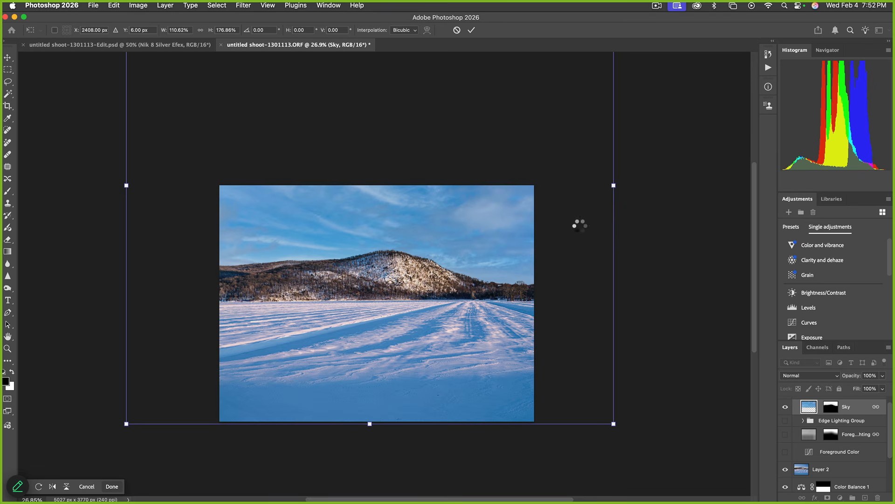
{"action": "key", "text": "Return"}
{"action": "key", "text": "super+0"}
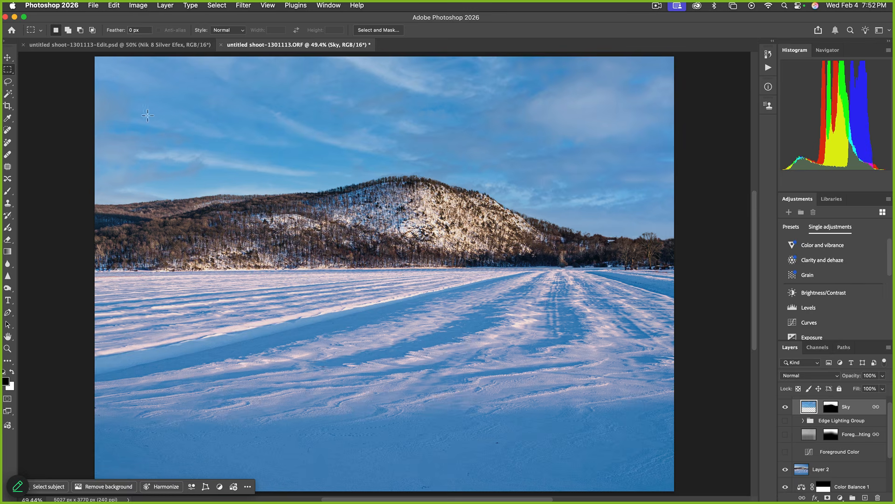
Merge the Sky layer through Layer 2 into one Sky layer with Cmd+E
{"action": "left_click", "coordinate": [249, 5]}
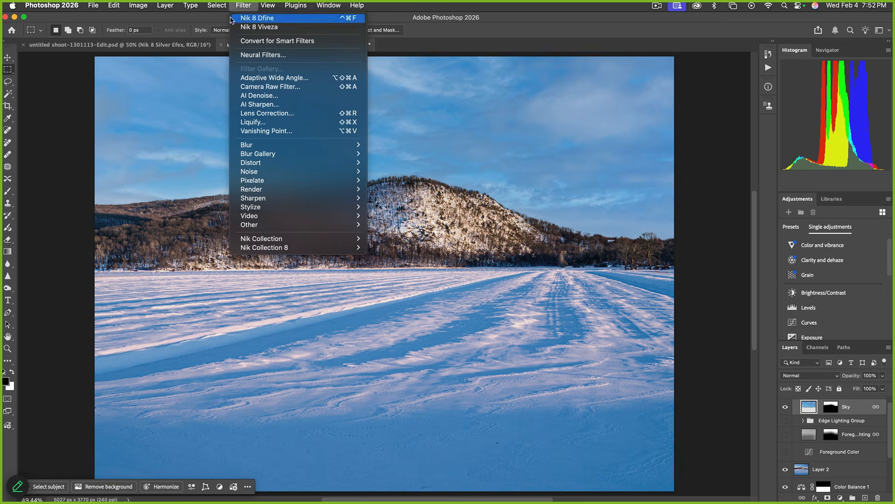
{"action": "mouse_move", "coordinate": [221, 6]}
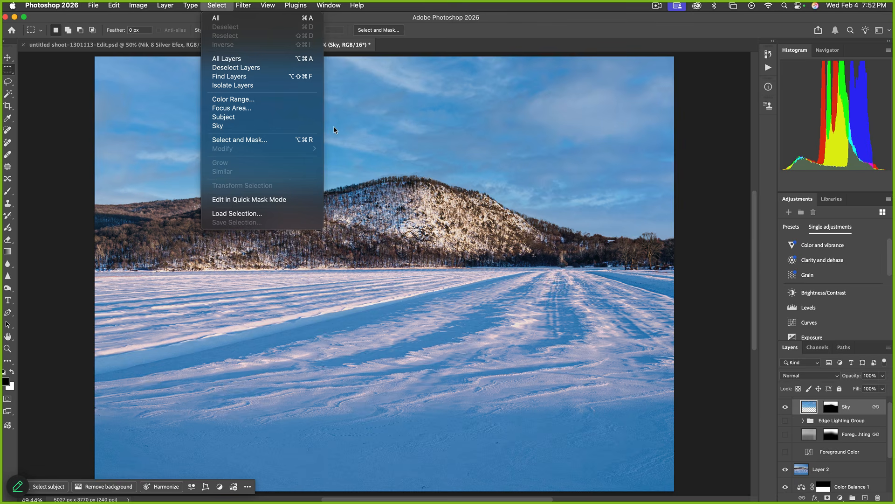
{"action": "left_click", "coordinate": [448, 140]}
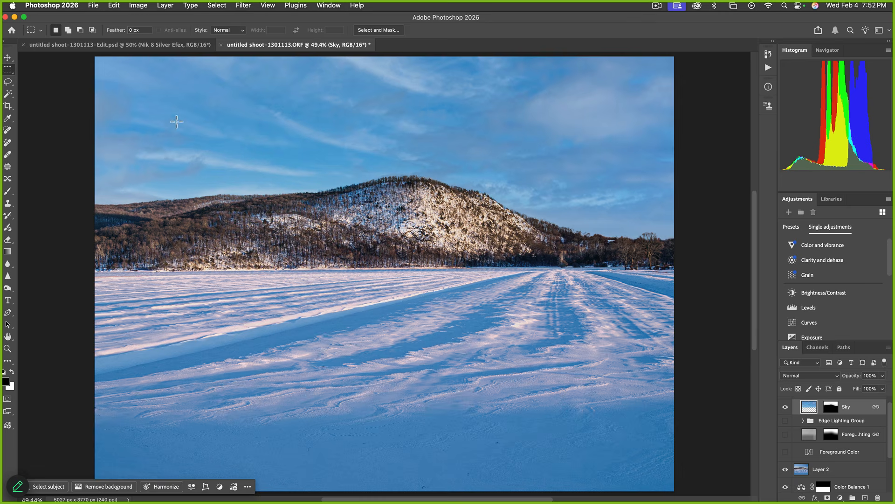
{"action": "left_click", "coordinate": [207, 6]}
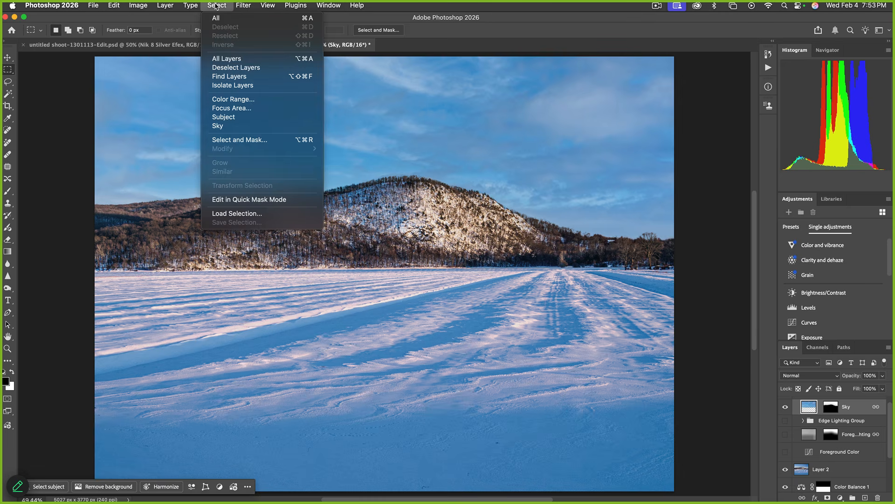
{"action": "left_click", "coordinate": [228, 126]}
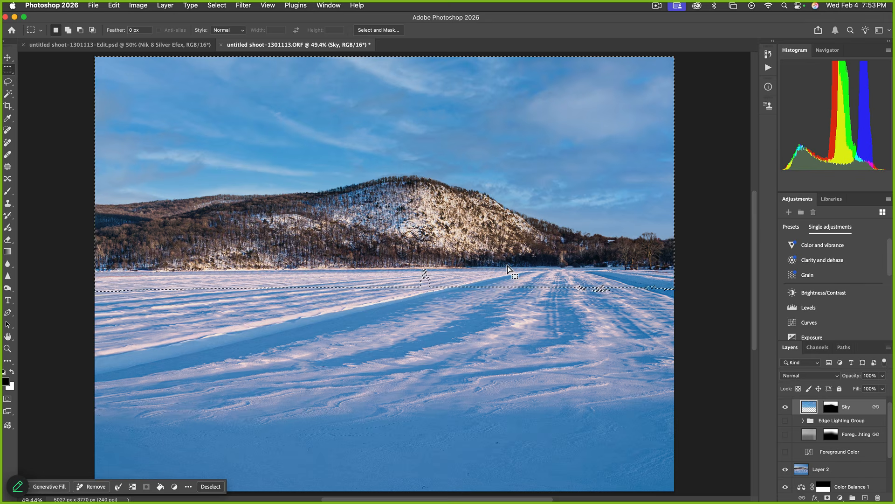
{"action": "key", "text": "super+d"}
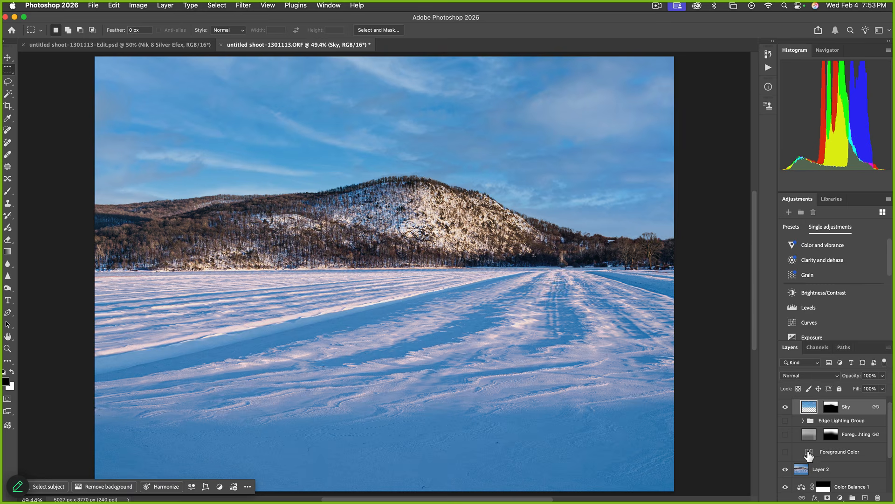
{"action": "left_click", "coordinate": [802, 470], "text": "shift"}
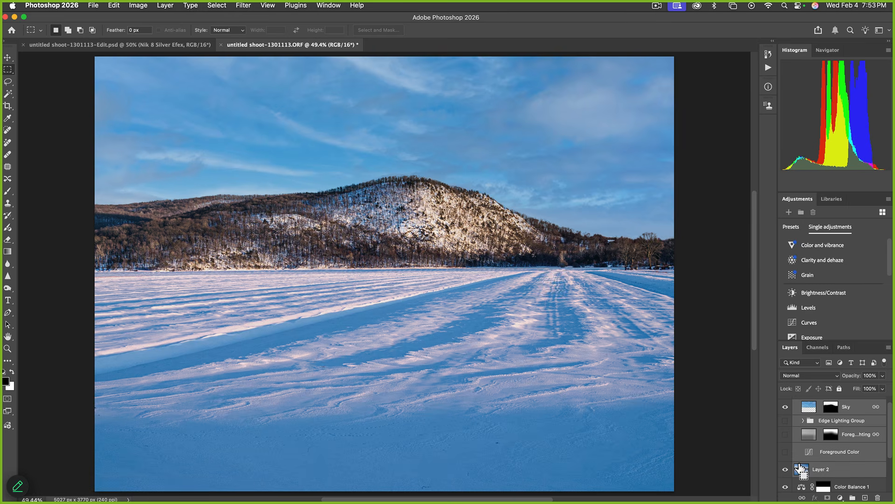
{"action": "key", "text": "super+e"}
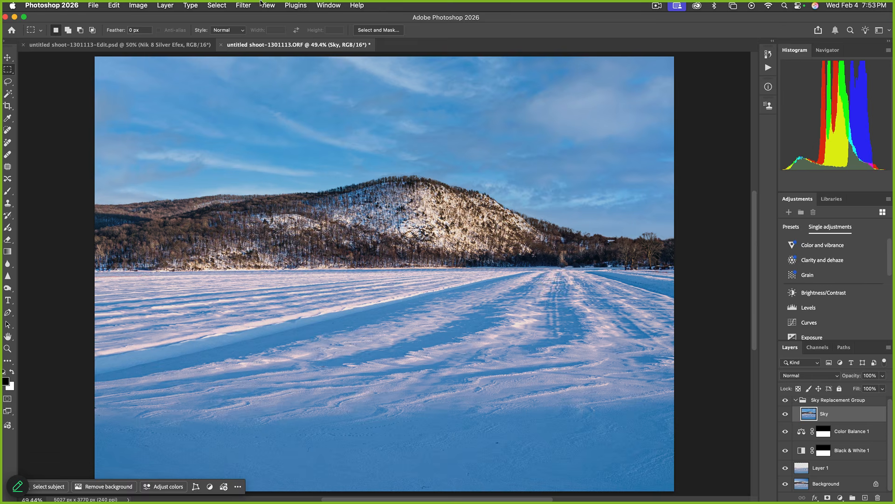
{"action": "left_click", "coordinate": [217, 5]}
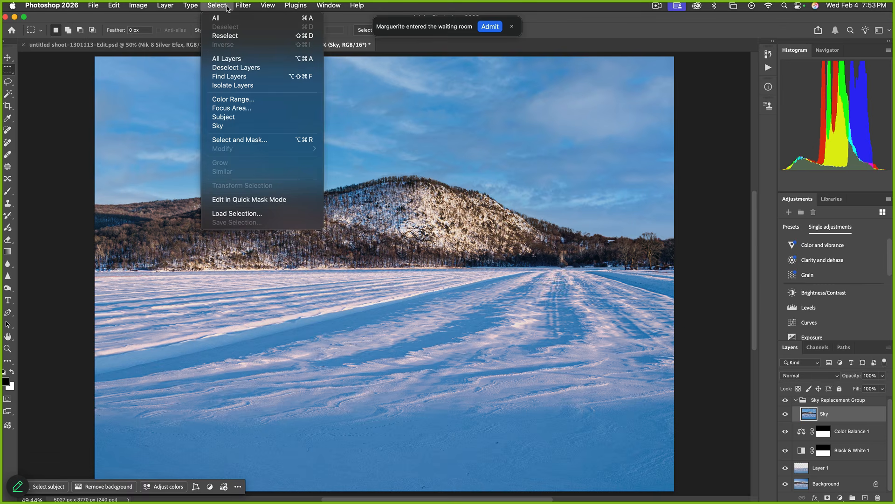
Move the Sky layer out of the group to the top and select the sky
{"action": "left_click", "coordinate": [808, 419]}
{"action": "left_click_drag", "start_coordinate": [808, 419], "coordinate": [816, 397]}
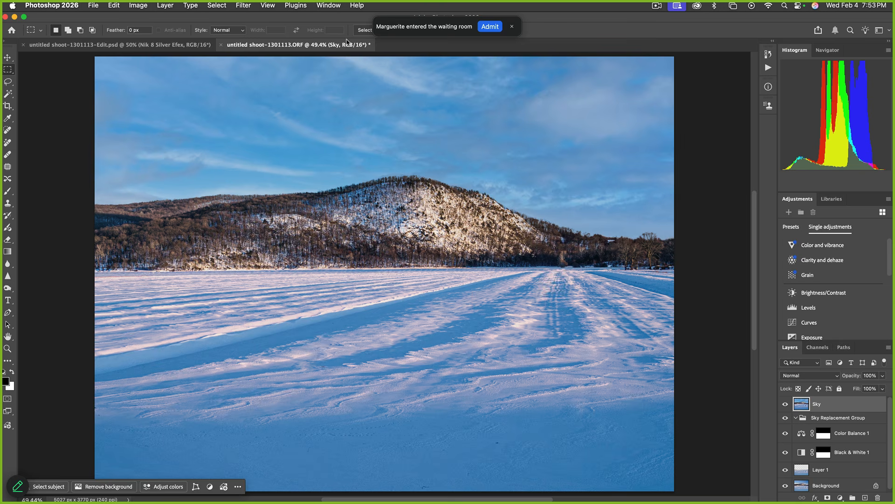
{"action": "left_click", "coordinate": [218, 5]}
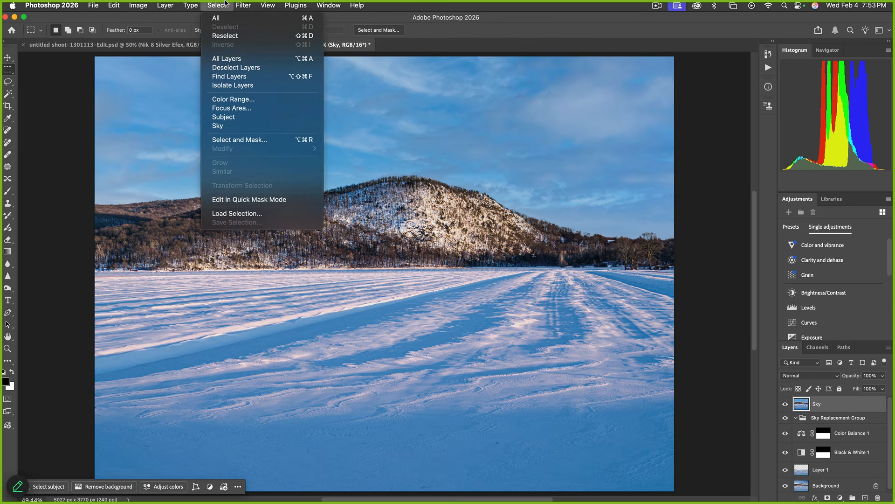
{"action": "left_click", "coordinate": [214, 124]}
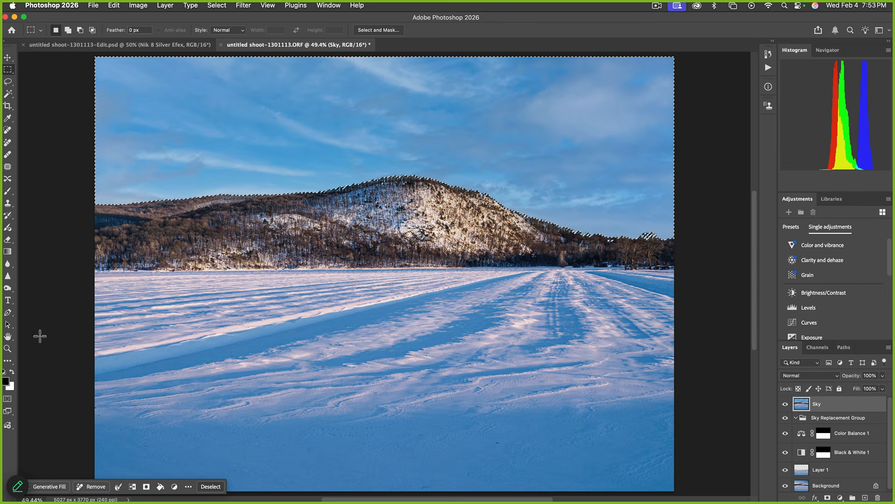
Blend a white gradient upward from the ridge into the sky, then deselect
{"action": "left_click", "coordinate": [13, 373]}
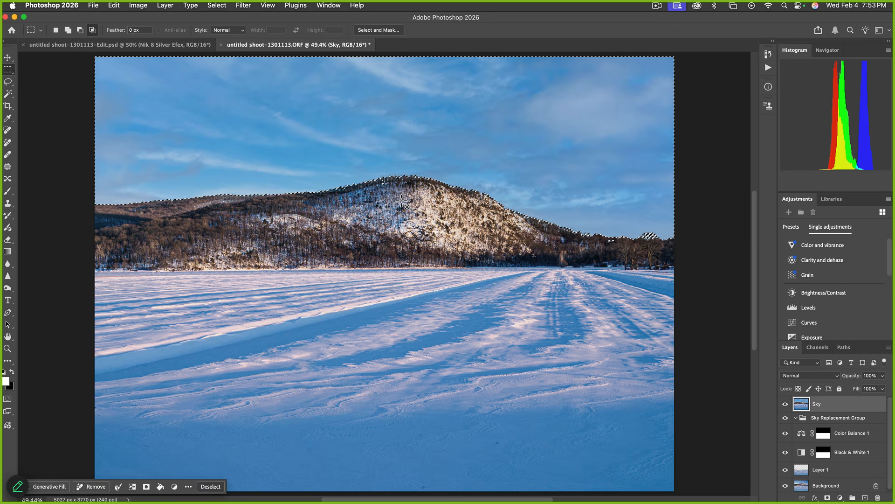
{"action": "key", "text": "g"}
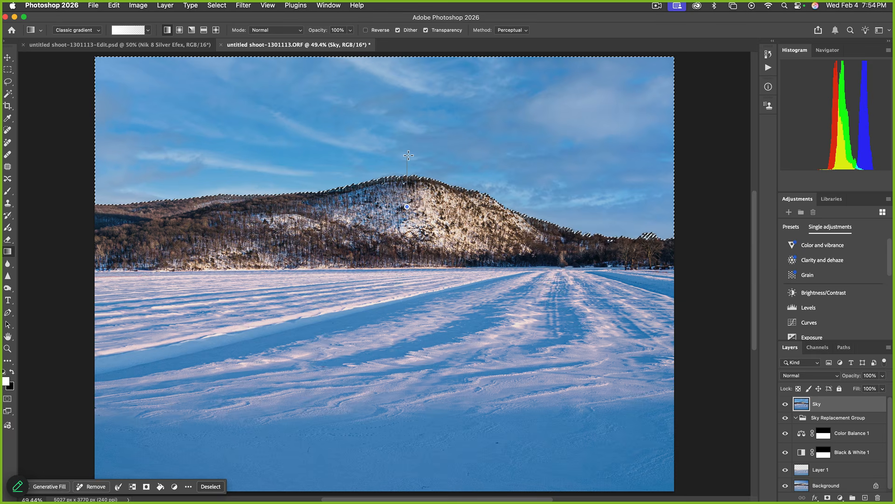
{"action": "left_click_drag", "start_coordinate": [408, 153], "coordinate": [408, 153]}
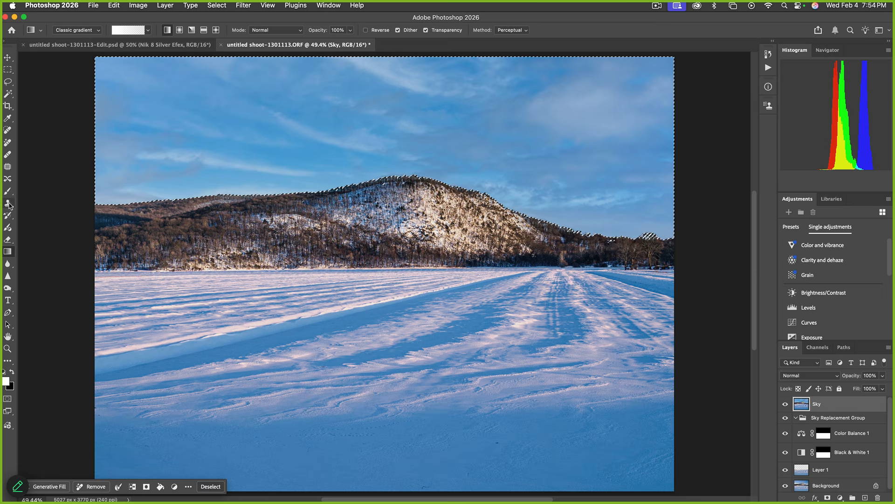
{"action": "key", "text": "super+d"}
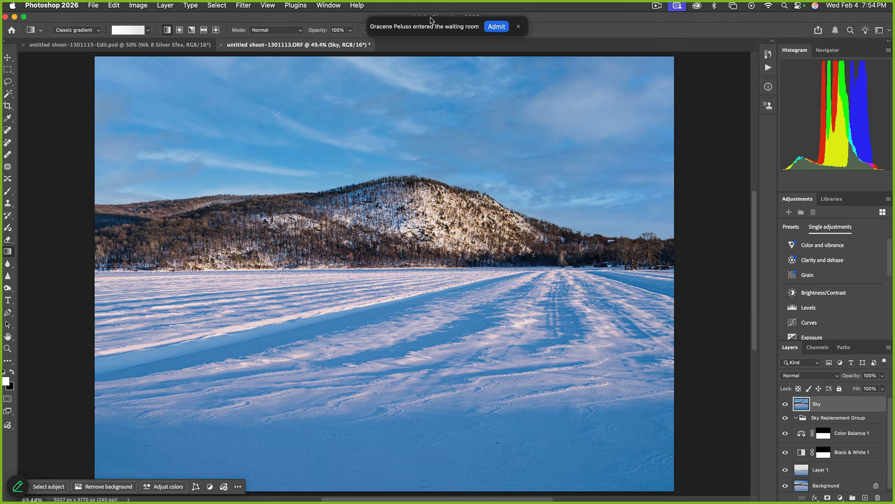
{"action": "left_click", "coordinate": [237, 5]}
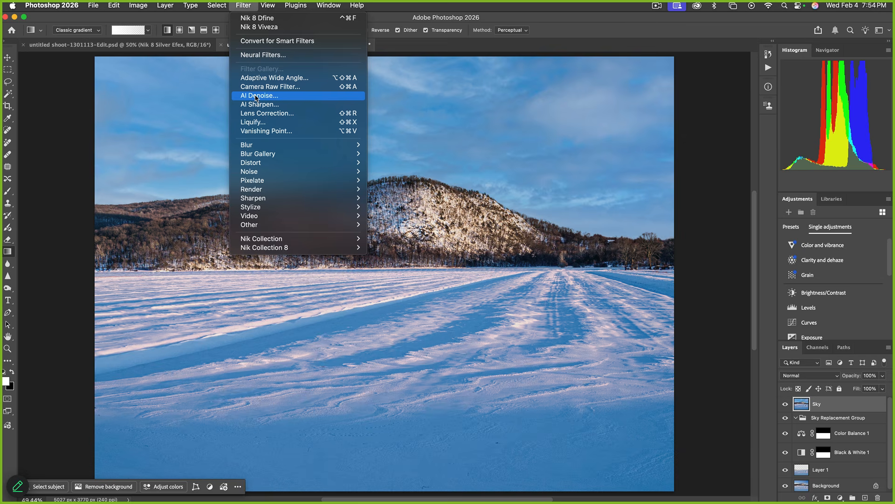
Save as untitled shoot-1301113-Edit-2.psd and switch back to Lightroom Classic
{"action": "left_click", "coordinate": [73, 108]}
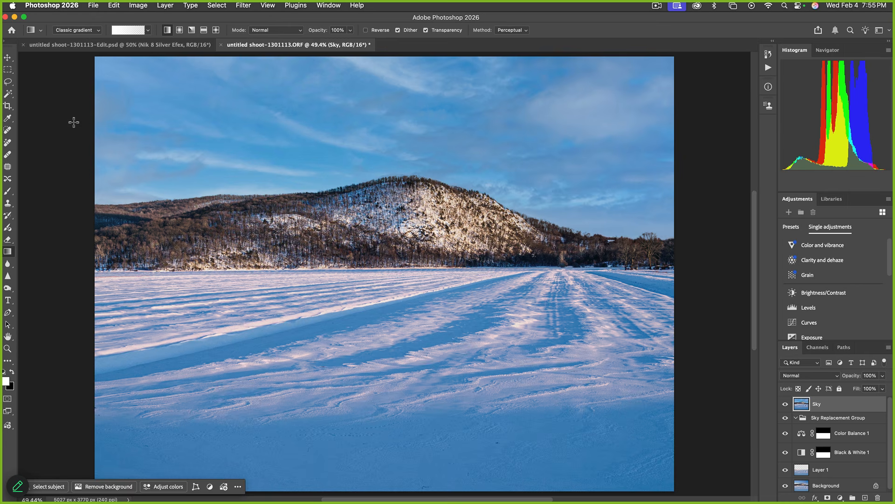
{"action": "key", "text": "super+s"}
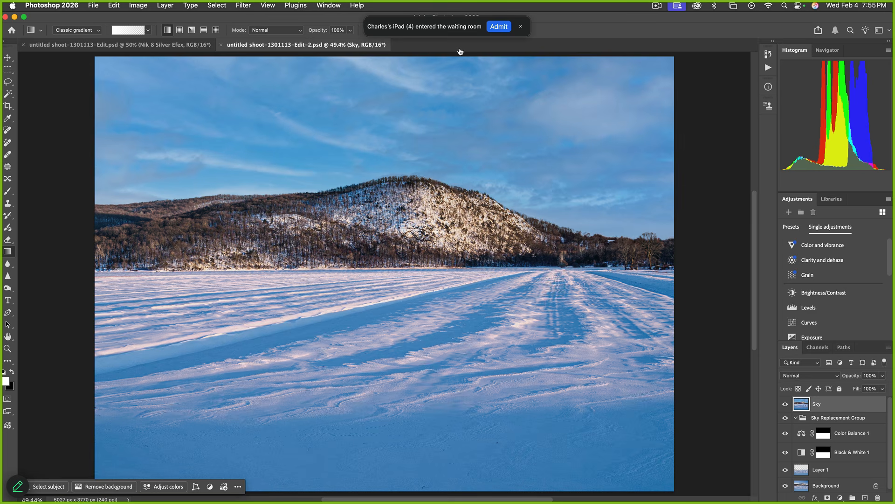
{"action": "key", "text": "super+Tab"}
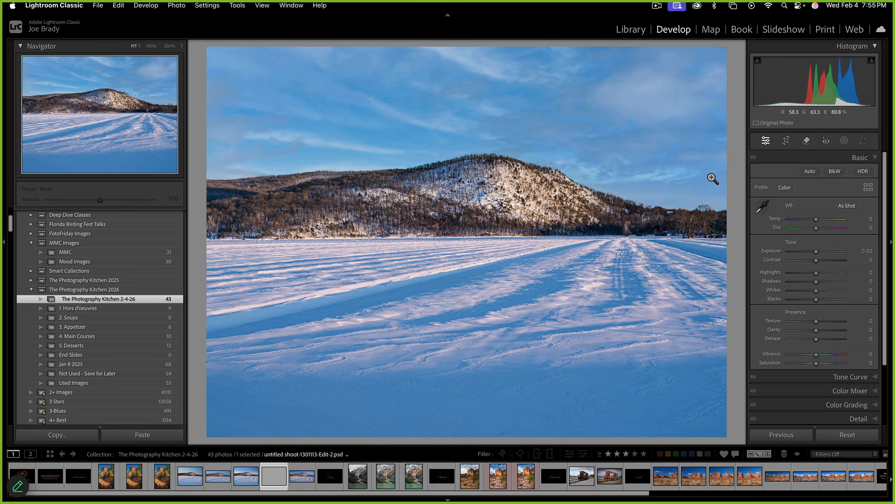
Draw a linear gradient mask over the mountain, intersected with Select Sky
{"action": "left_click", "coordinate": [844, 140]}
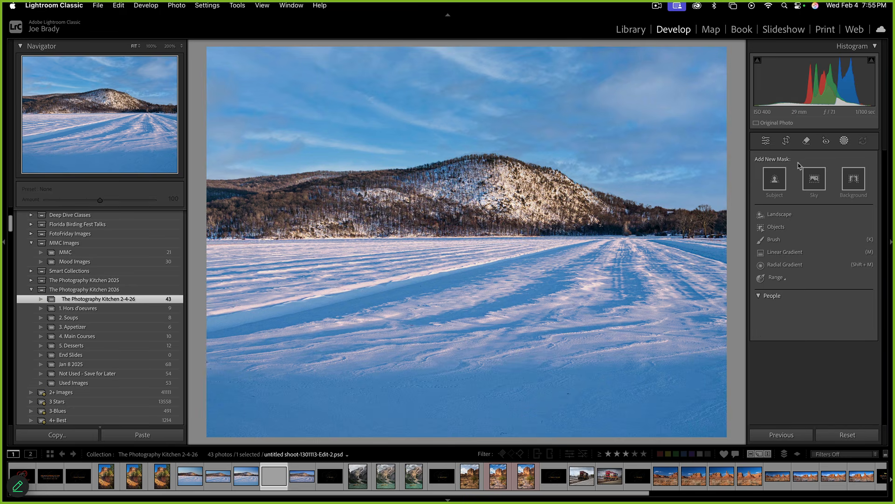
{"action": "left_click", "coordinate": [785, 253]}
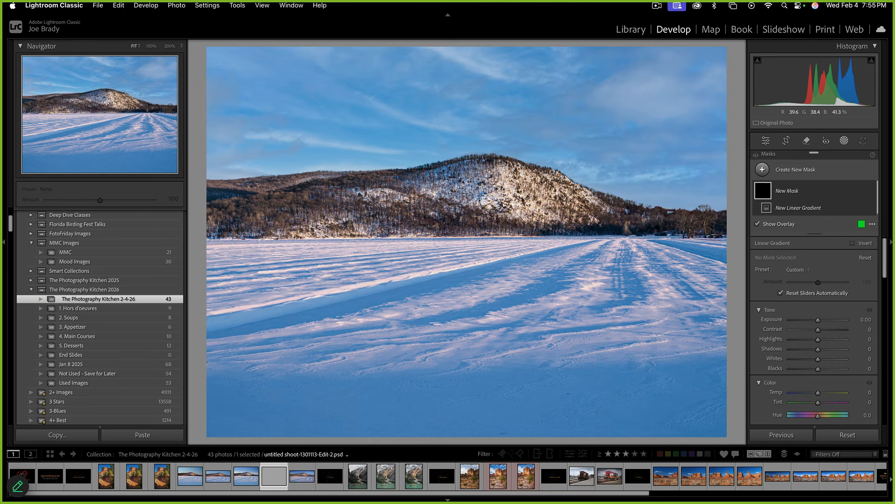
{"action": "left_click_drag", "start_coordinate": [473, 186], "coordinate": [483, 116]}
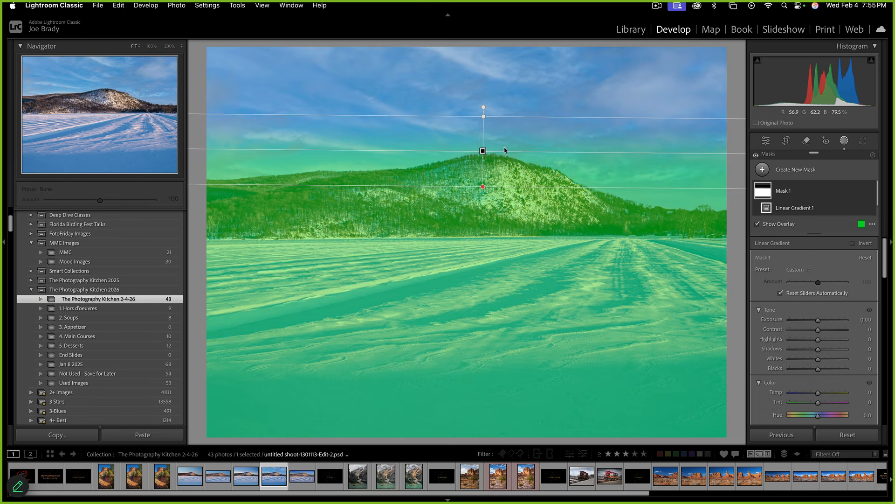
{"action": "left_click", "coordinate": [861, 192]}
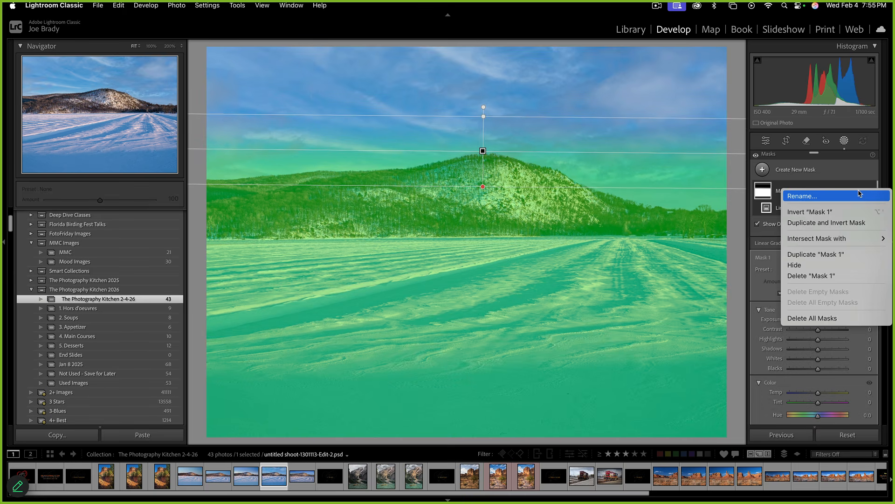
{"action": "mouse_move", "coordinate": [835, 239]}
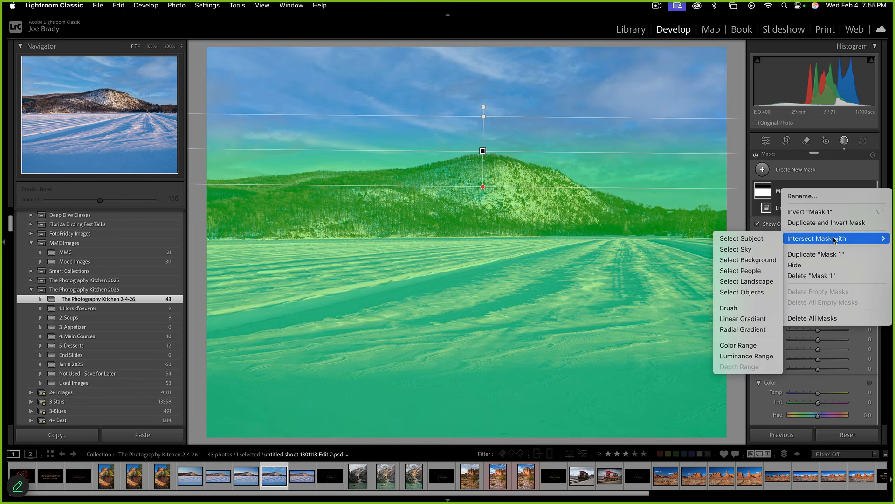
{"action": "left_click", "coordinate": [750, 251]}
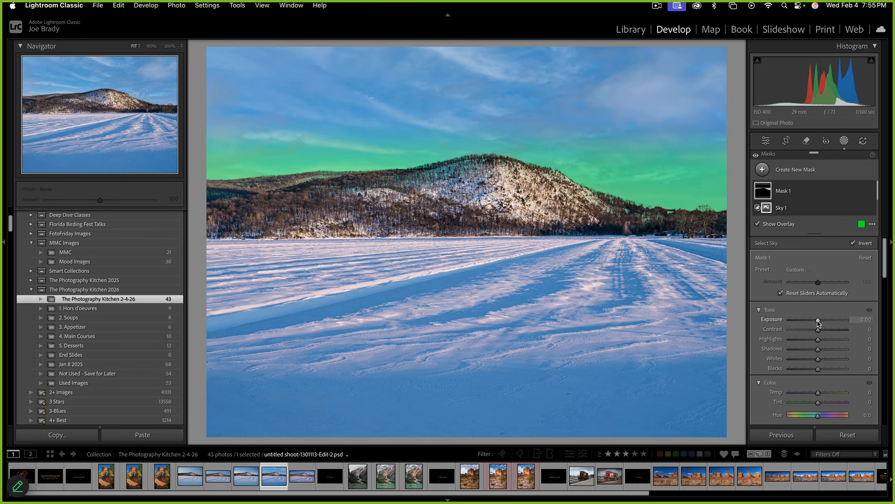
Set Mask 1's Exposure to 0.65 with the overlay hidden
{"action": "key", "text": "o"}
{"action": "left_click_drag", "start_coordinate": [818, 322], "coordinate": [821, 322]}
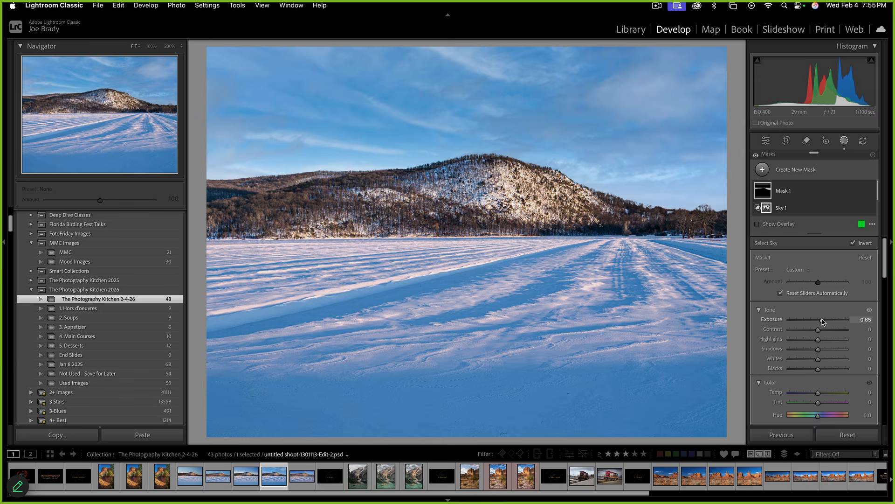
{"action": "key", "text": "Escape"}
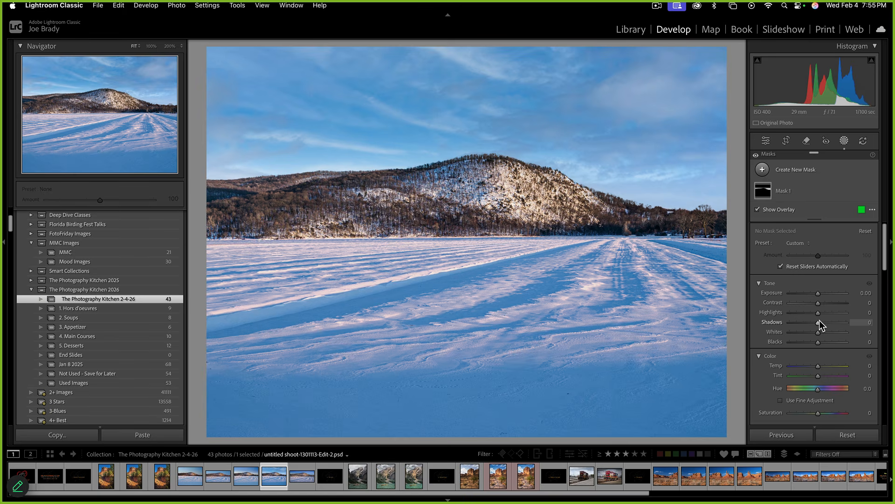
Try the 11 x 17 and then 2 x 1 crop ratios, then unlock the aspect ratio
{"action": "left_click", "coordinate": [788, 143]}
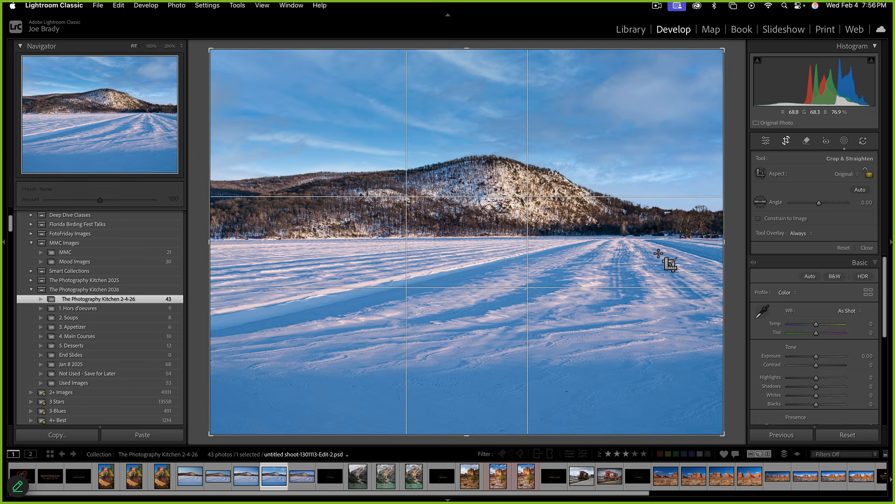
{"action": "left_click", "coordinate": [847, 175]}
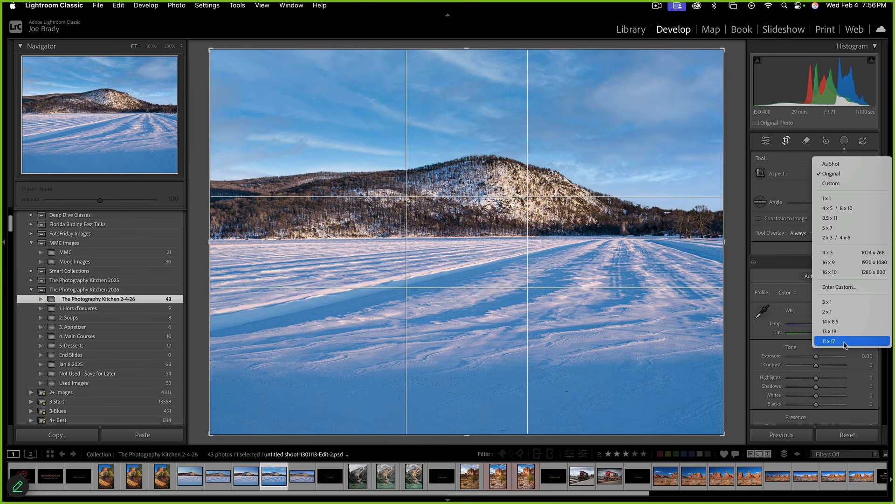
{"action": "left_click", "coordinate": [829, 340]}
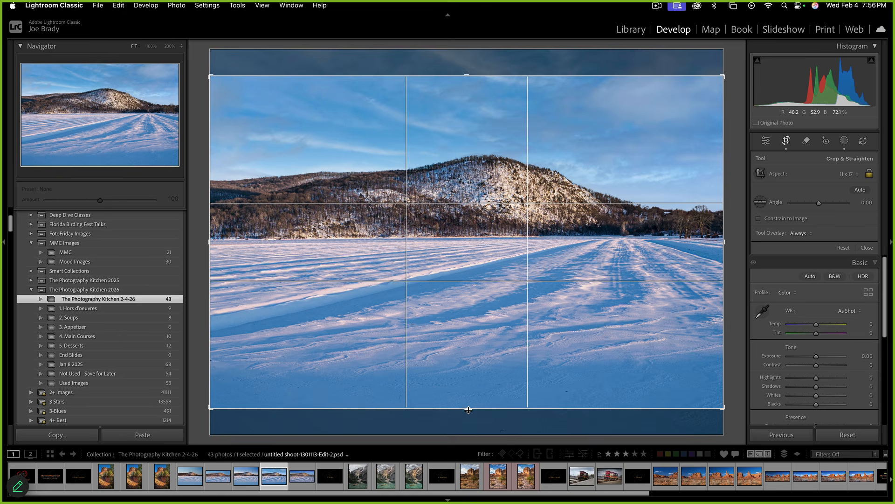
{"action": "left_click", "coordinate": [853, 177]}
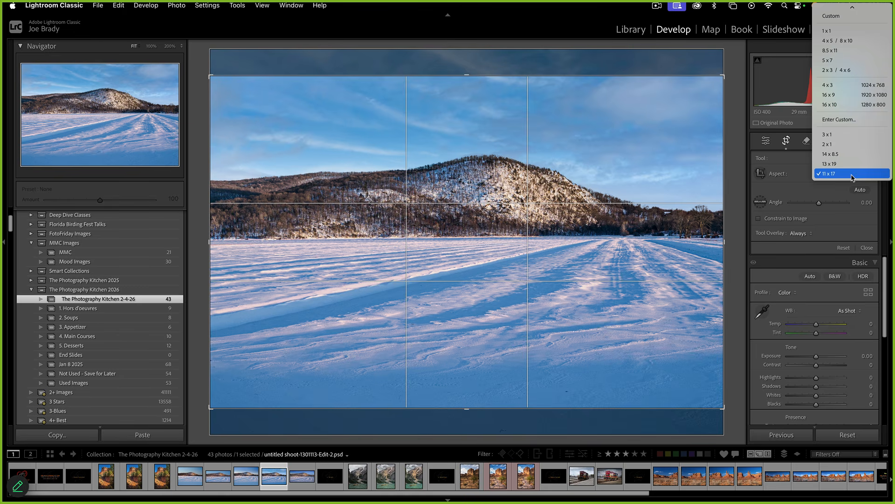
{"action": "left_click", "coordinate": [846, 144]}
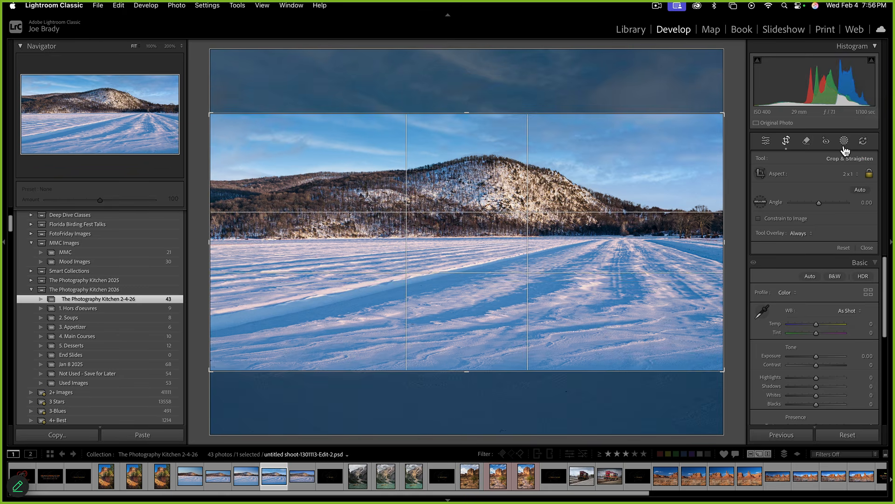
{"action": "left_click", "coordinate": [870, 175]}
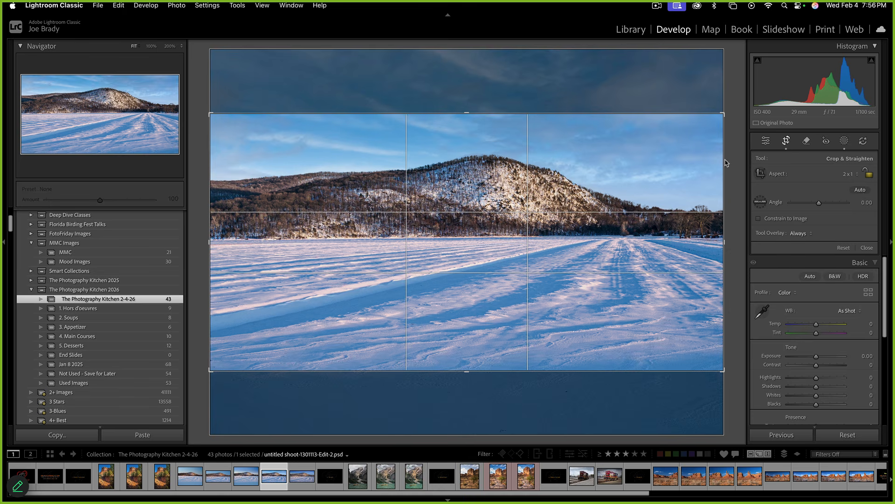
Adjust the top and bottom crop edges to trim sky and foreground snow, and apply the crop
{"action": "left_click_drag", "start_coordinate": [467, 114], "coordinate": [465, 97]}
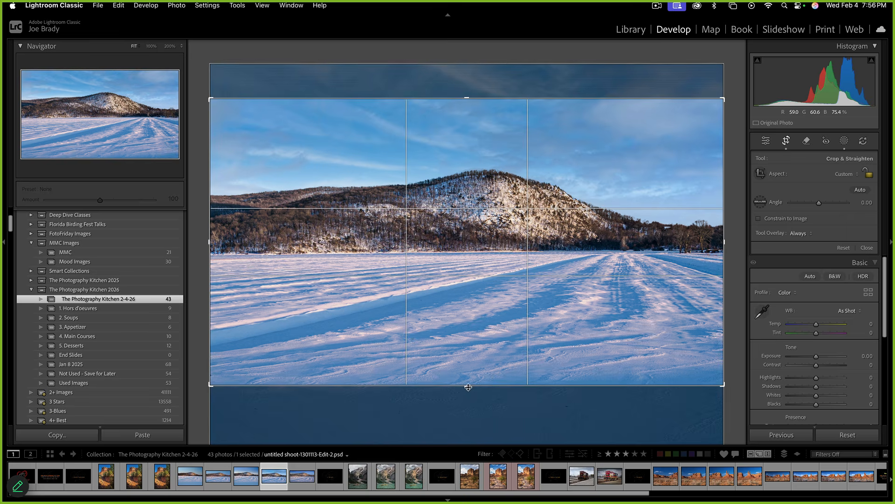
{"action": "left_click_drag", "start_coordinate": [467, 387], "coordinate": [468, 391]}
{"action": "left_click_drag", "start_coordinate": [468, 96], "coordinate": [472, 100]}
{"action": "key", "text": "Return"}
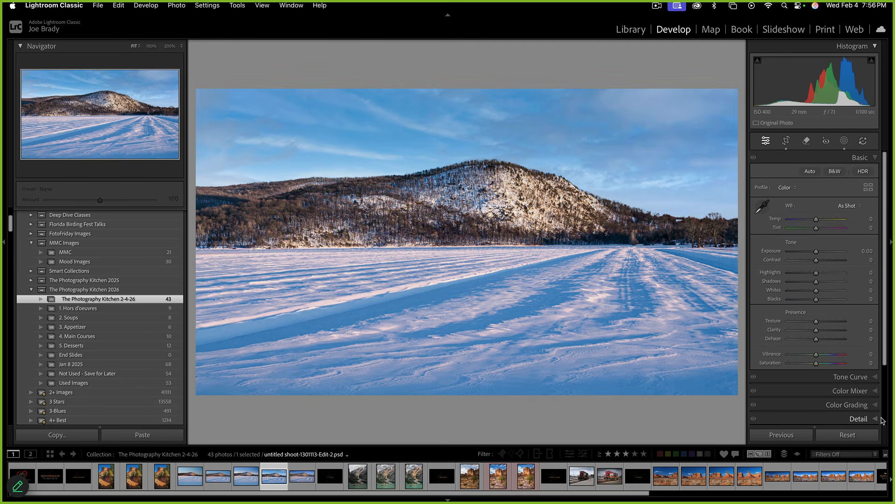
Set Post-Crop Vignetting to Amount -16, Roundness -59, Feather 73
{"action": "scroll", "coordinate": [881, 417], "scroll_direction": "down", "scroll_amount": 3}
{"action": "left_click", "coordinate": [861, 403]}
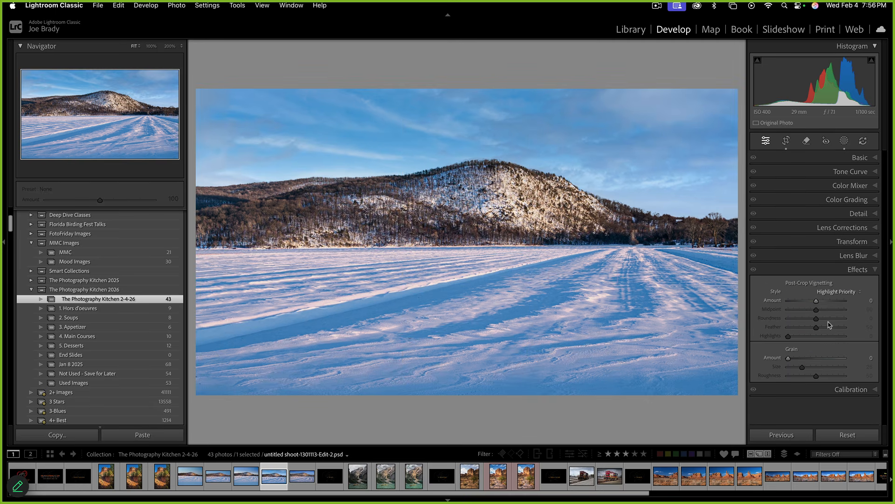
{"action": "left_click_drag", "start_coordinate": [817, 302], "coordinate": [778, 304]}
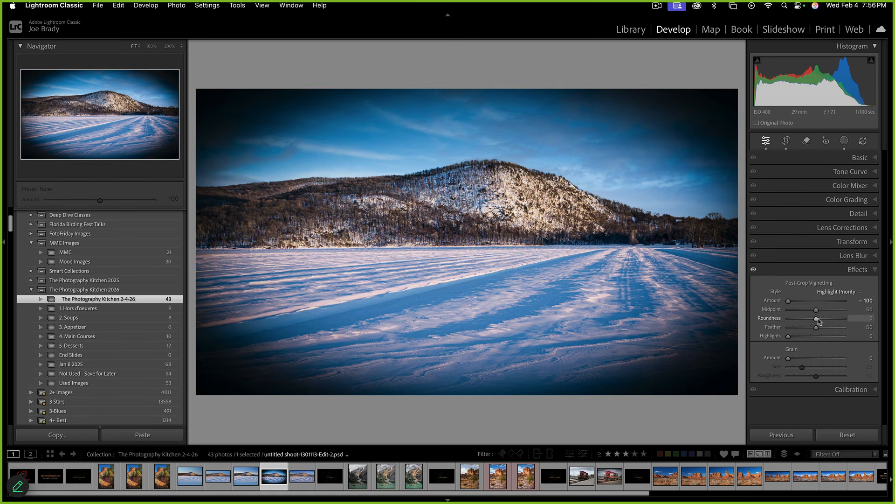
{"action": "mouse_move", "coordinate": [817, 321]}
{"action": "left_mouse_down"}
{"action": "mouse_move", "coordinate": [799, 318]}
{"action": "mouse_move", "coordinate": [831, 329]}
{"action": "left_mouse_up"}
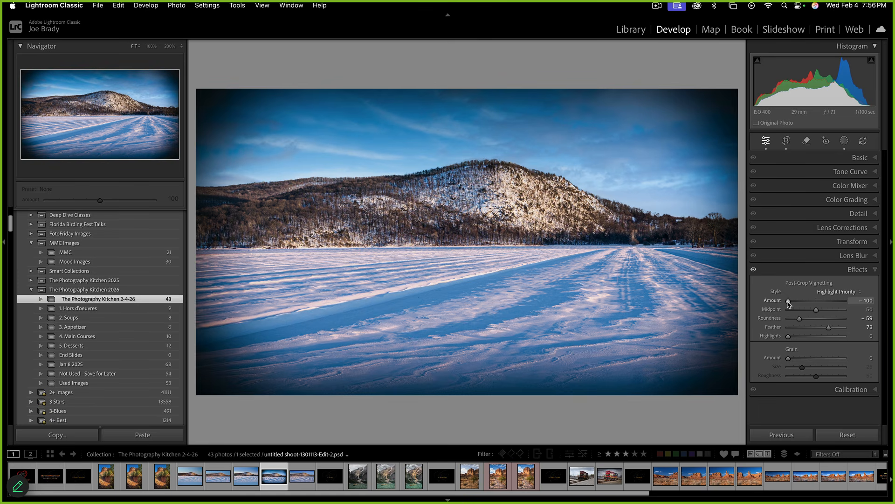
{"action": "left_click_drag", "start_coordinate": [788, 302], "coordinate": [812, 303]}
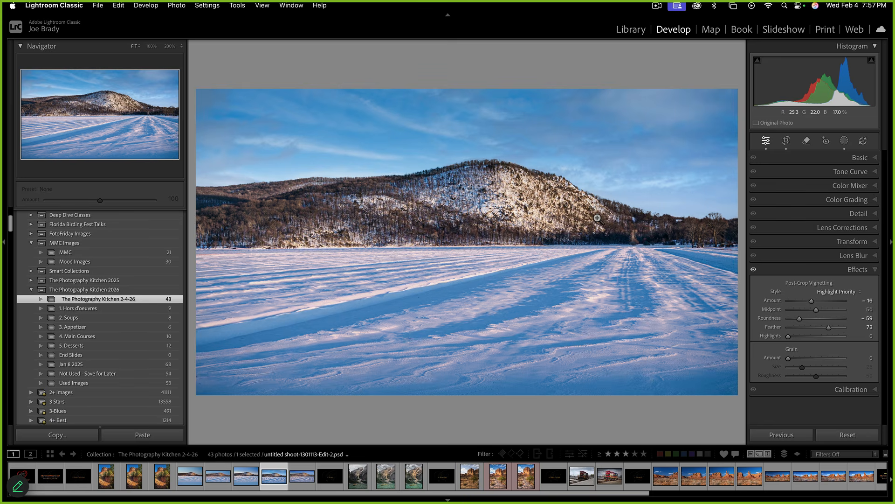
Toggle the Effects panel off and on to compare, leaving the vignette enabled
{"action": "left_click", "coordinate": [755, 272]}
{"action": "left_click", "coordinate": [755, 272]}
{"action": "left_click", "coordinate": [755, 272]}
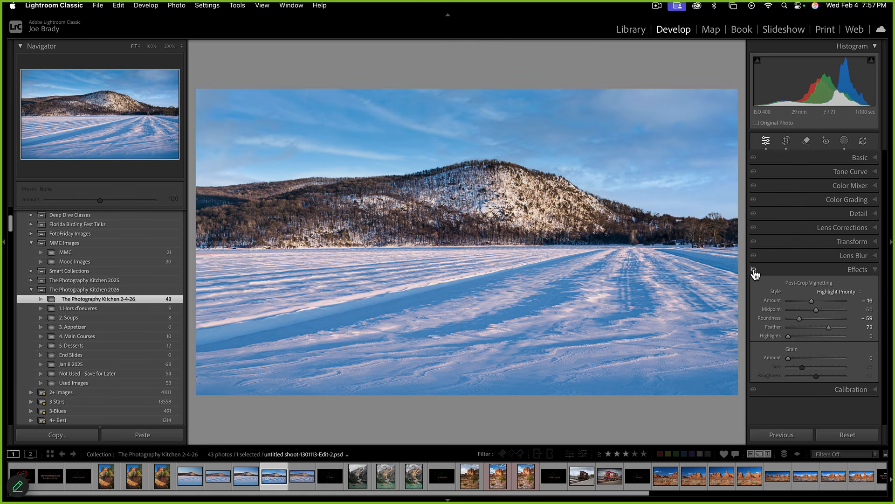
{"action": "left_click", "coordinate": [755, 272]}
{"action": "left_click", "coordinate": [755, 272]}
{"action": "left_click", "coordinate": [754, 272]}
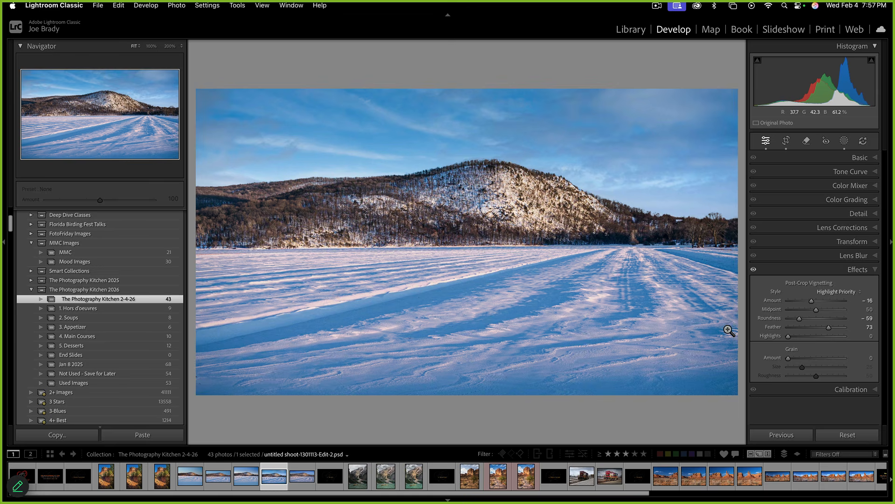
Create two virtual copies of the edited photo and select Copy 1
{"action": "key", "text": "super+apostrophe"}
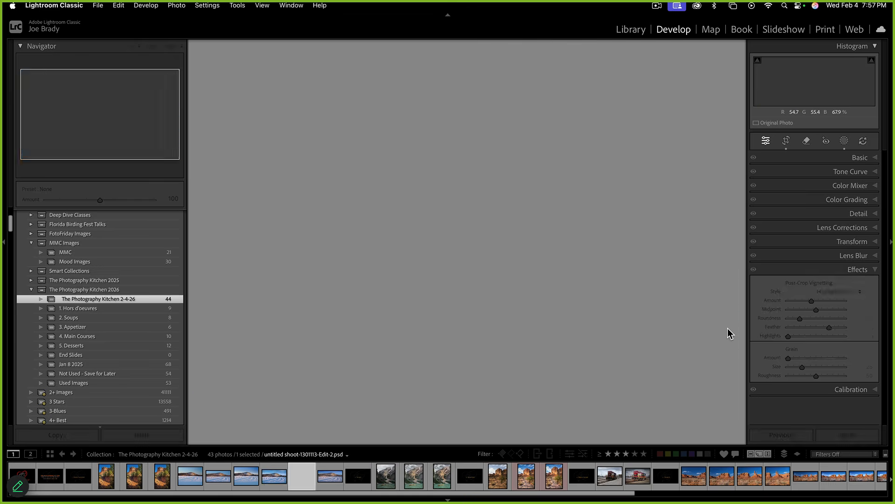
{"action": "key", "text": "super+apostrophe"}
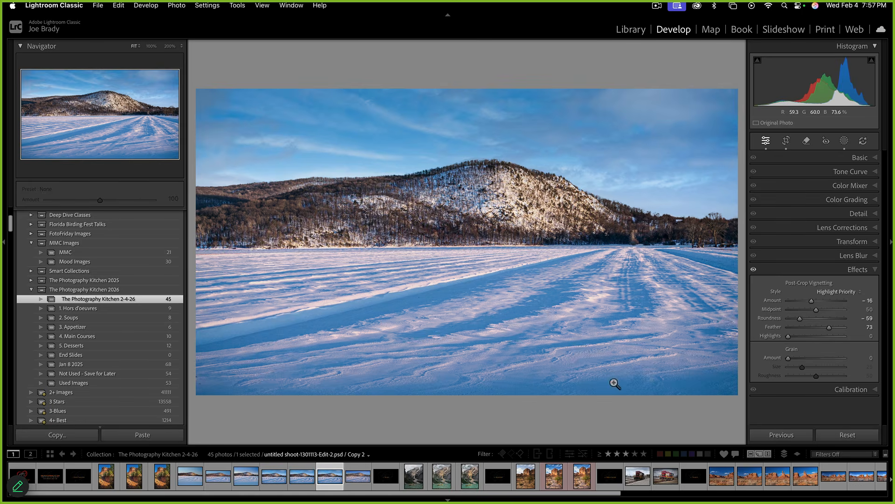
{"action": "left_click", "coordinate": [303, 482]}
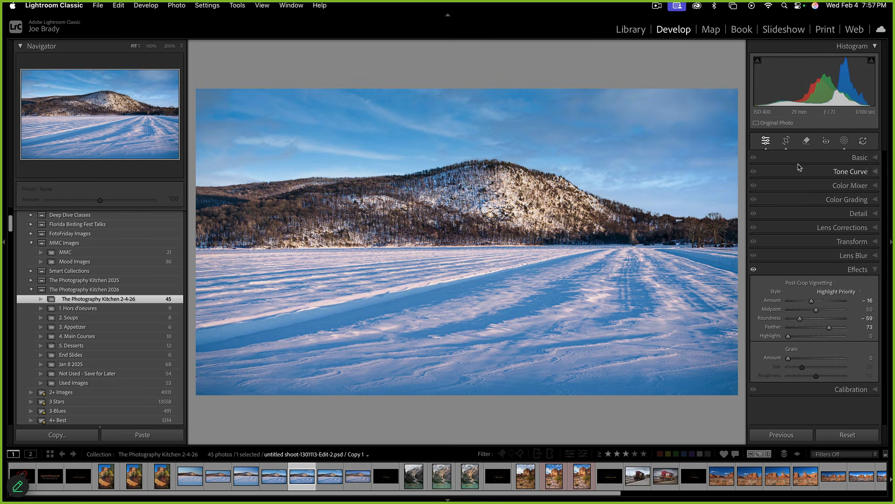
Crop Copy 1 to an 11 x 17 ratio, repositioning the photo within the frame
{"action": "left_click", "coordinate": [786, 141]}
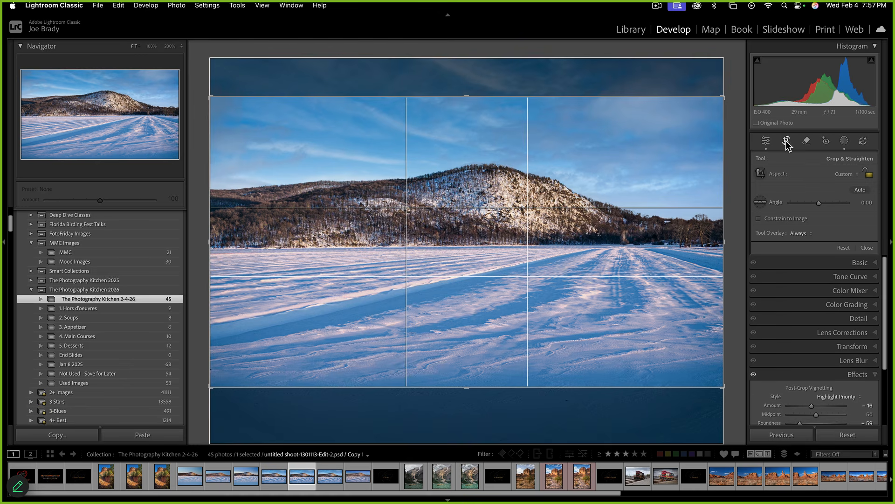
{"action": "left_click", "coordinate": [844, 175]}
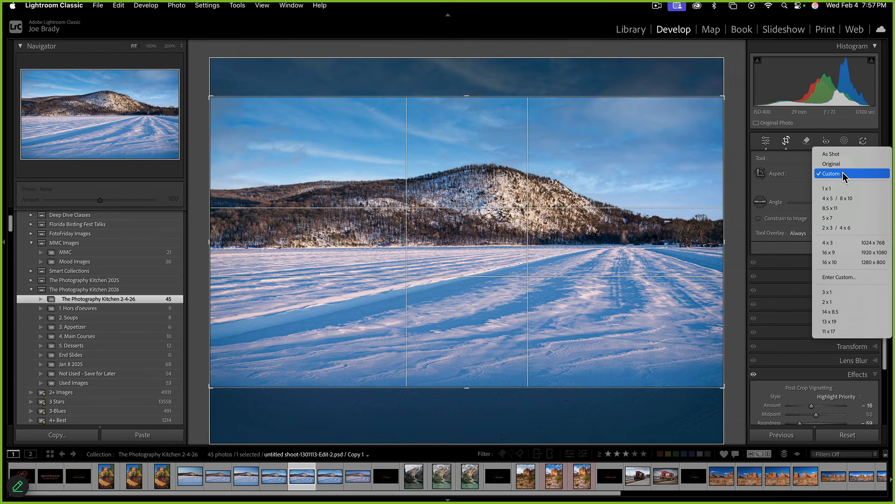
{"action": "left_click", "coordinate": [533, 336]}
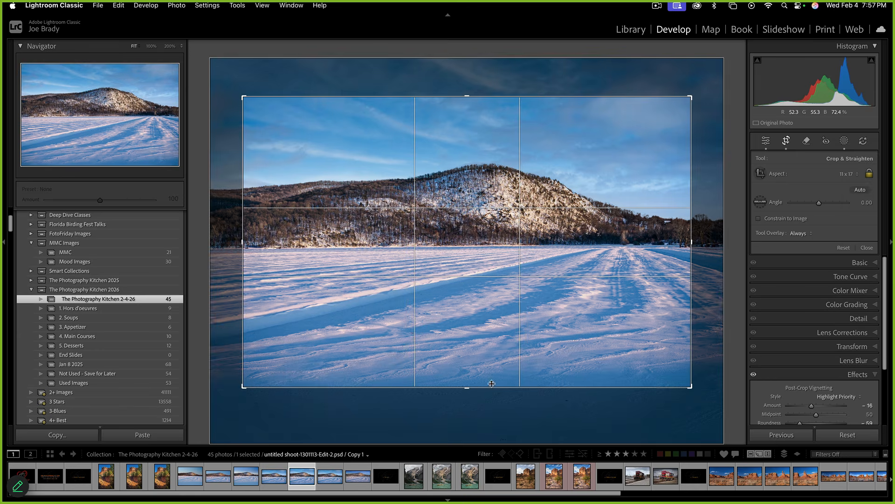
{"action": "left_click_drag", "start_coordinate": [471, 389], "coordinate": [471, 378]}
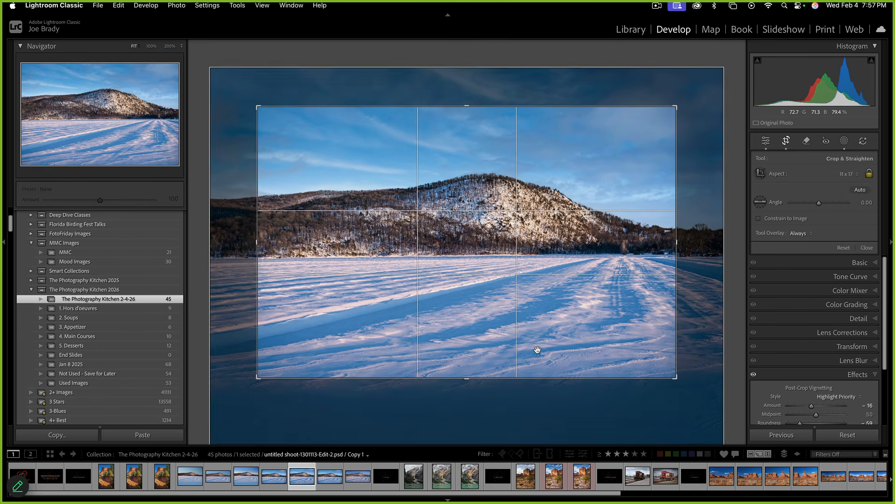
{"action": "left_click_drag", "start_coordinate": [538, 349], "coordinate": [525, 341]}
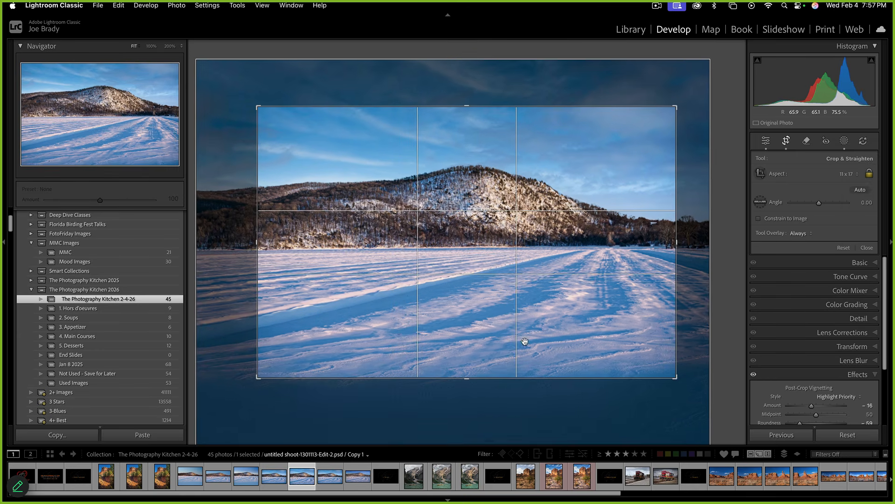
{"action": "key", "text": "Return"}
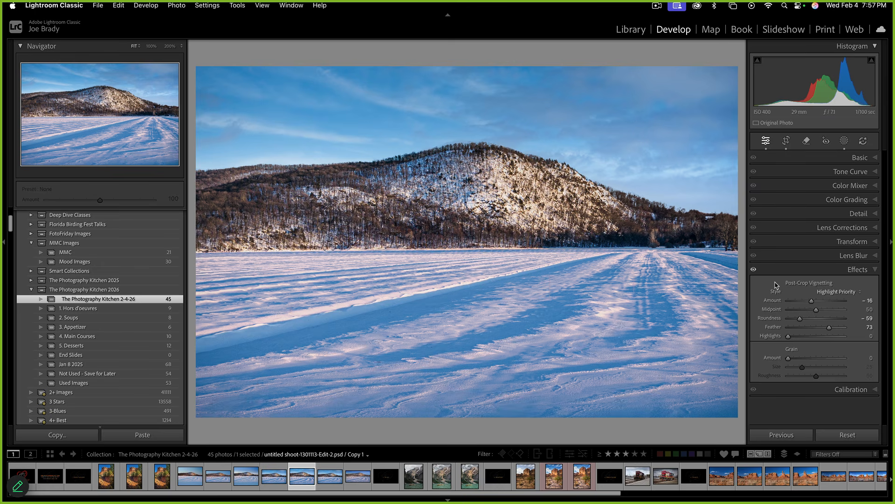
Toggle the vignette off and on to compare the cropped copy, leaving it enabled
{"action": "left_click", "coordinate": [754, 271]}
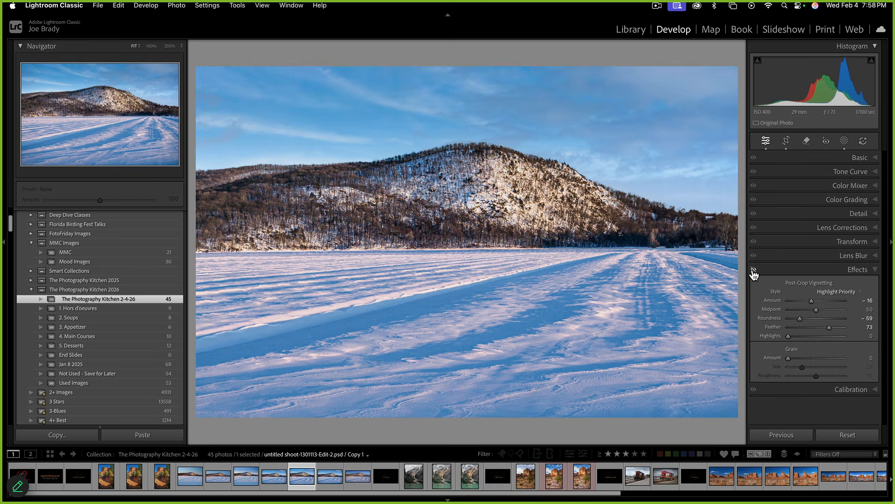
{"action": "left_click", "coordinate": [754, 270]}
{"action": "left_click", "coordinate": [754, 271]}
{"action": "left_click", "coordinate": [754, 271]}
{"action": "left_click", "coordinate": [754, 271]}
{"action": "left_click", "coordinate": [754, 270]}
Crop Copy 2 to a 3 x 1 panorama with the mountain moved higher in the frame
{"action": "left_click", "coordinate": [323, 479]}
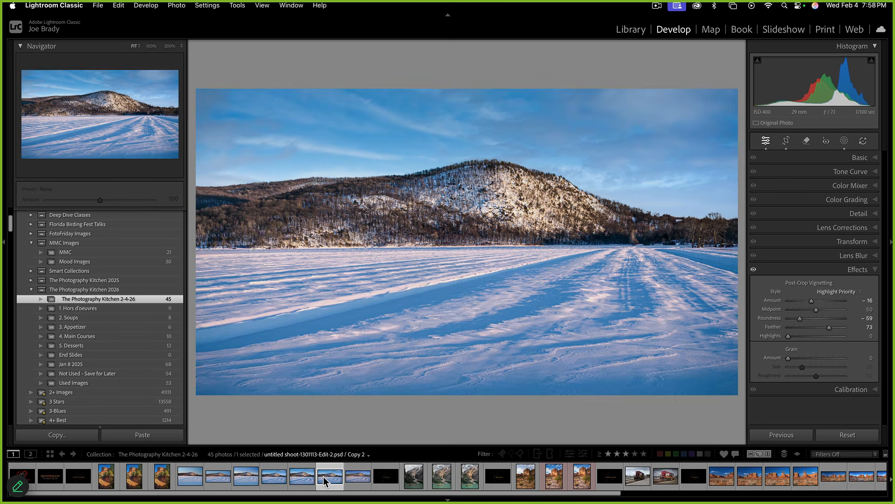
{"action": "key", "text": "r"}
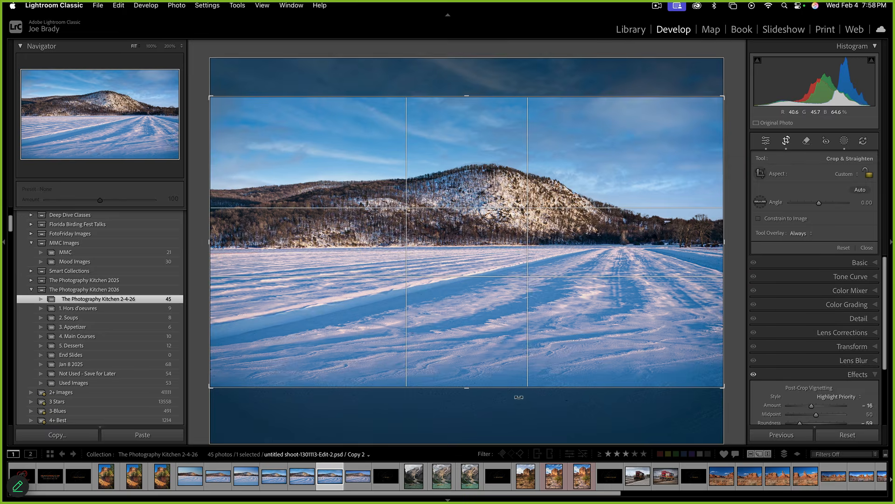
{"action": "left_click_drag", "start_coordinate": [470, 391], "coordinate": [471, 329]}
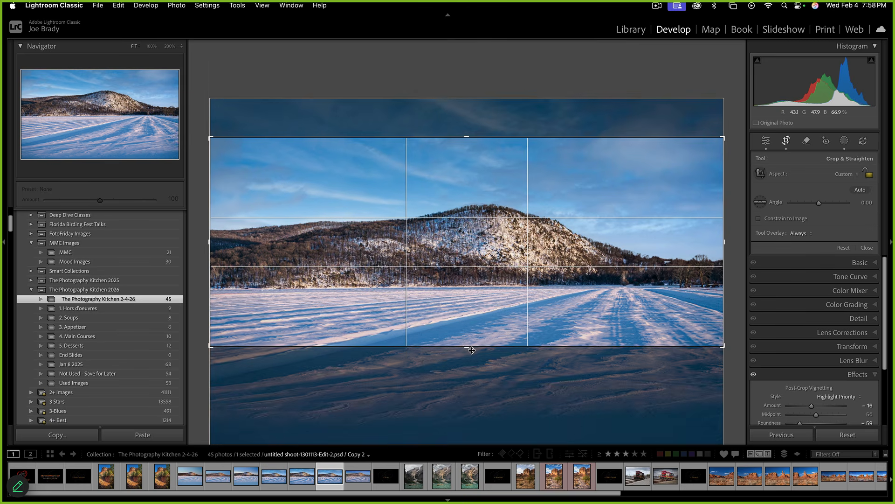
{"action": "left_click", "coordinate": [845, 175]}
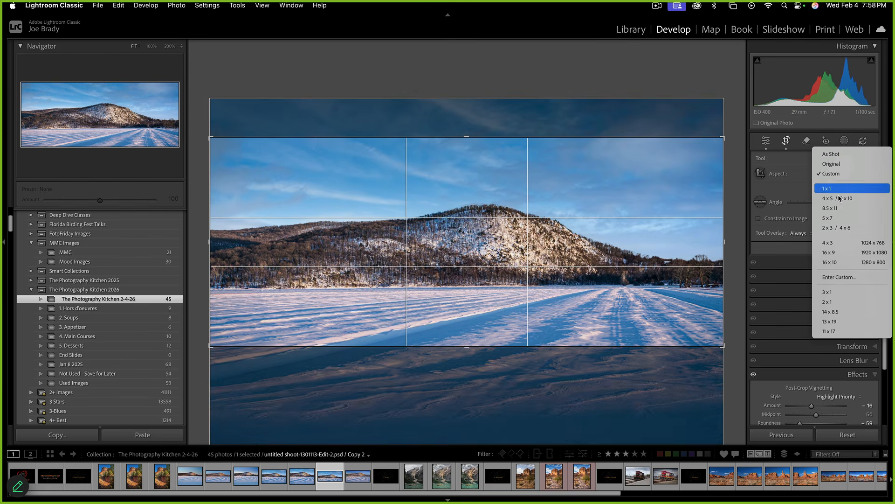
{"action": "left_click", "coordinate": [835, 293]}
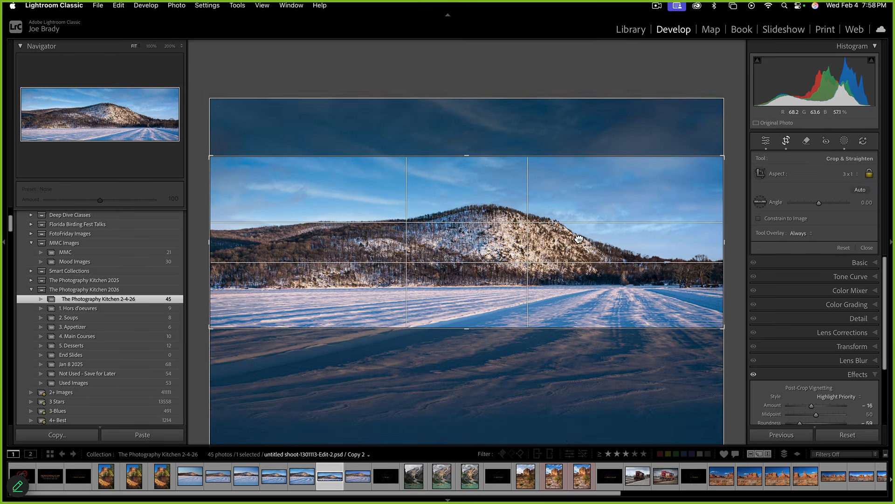
{"action": "left_click_drag", "start_coordinate": [579, 238], "coordinate": [580, 222]}
{"action": "key", "text": "Return"}
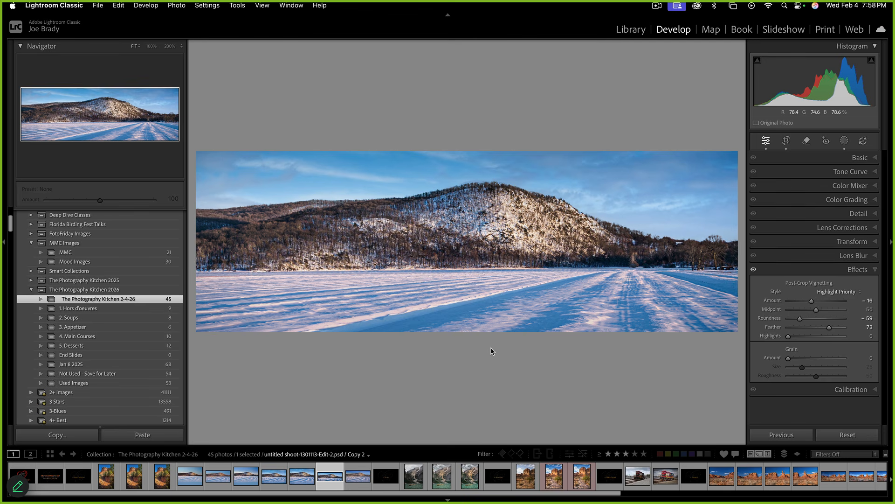
Compare the panorama with and without the vignette, then select four mountain photos in the filmstrip
{"action": "left_click", "coordinate": [753, 270]}
{"action": "left_click", "coordinate": [754, 270]}
{"action": "left_click", "coordinate": [753, 271]}
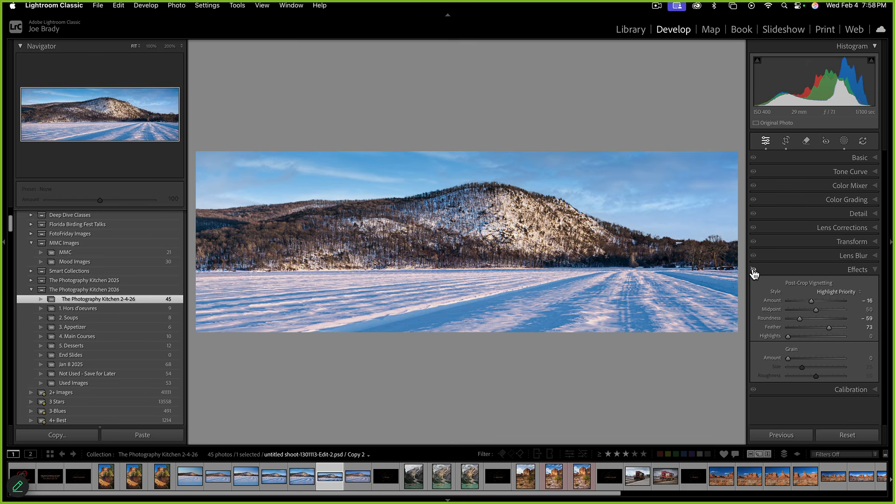
{"action": "left_click", "coordinate": [753, 270]}
{"action": "left_click", "coordinate": [754, 270]}
{"action": "left_click", "coordinate": [753, 270]}
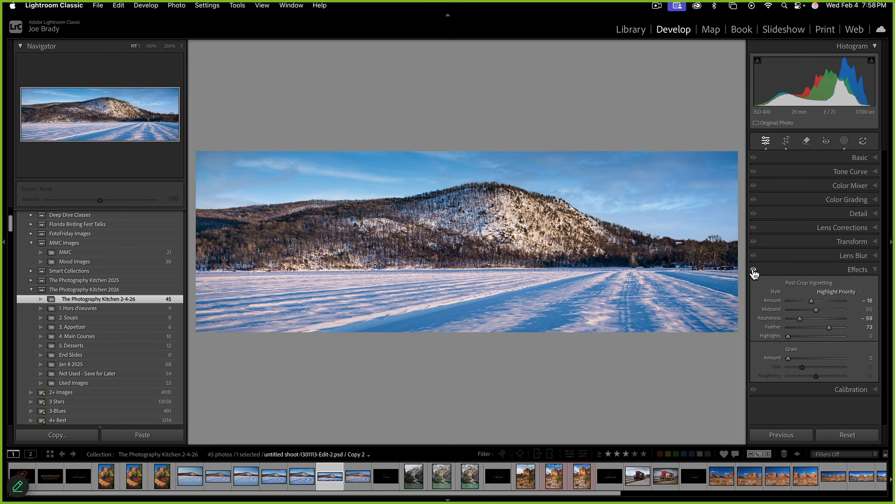
{"action": "left_click", "coordinate": [247, 477]}
{"action": "left_click", "coordinate": [326, 474], "text": "shift"}
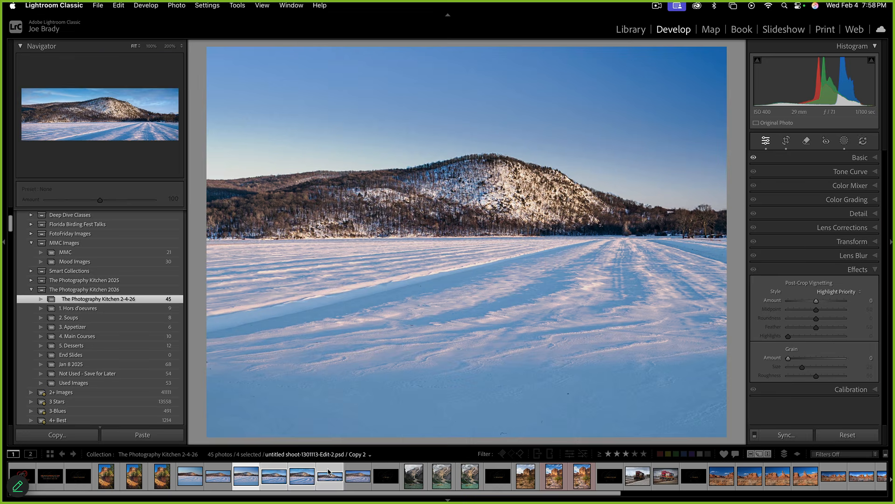
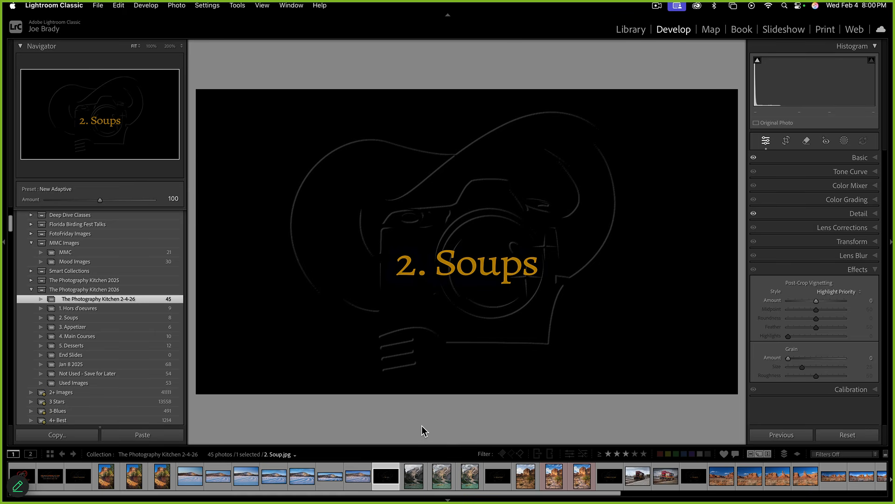
Go to the mountain lake photo with the wooden boats and make virtual Copy 5
{"action": "key", "text": "Right"}
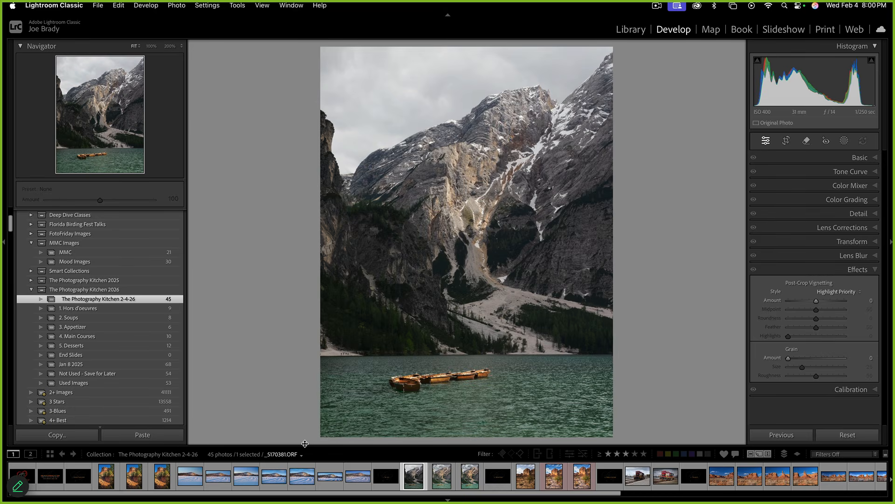
{"action": "left_click_drag", "start_coordinate": [305, 444], "coordinate": [305, 450]}
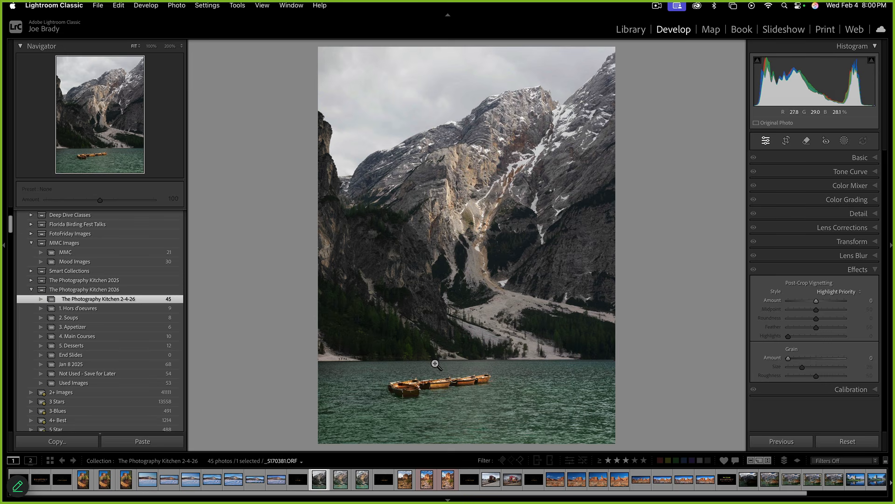
{"action": "left_click_drag", "start_coordinate": [435, 363], "coordinate": [434, 362]}
{"action": "key", "text": "super+apostrophe"}
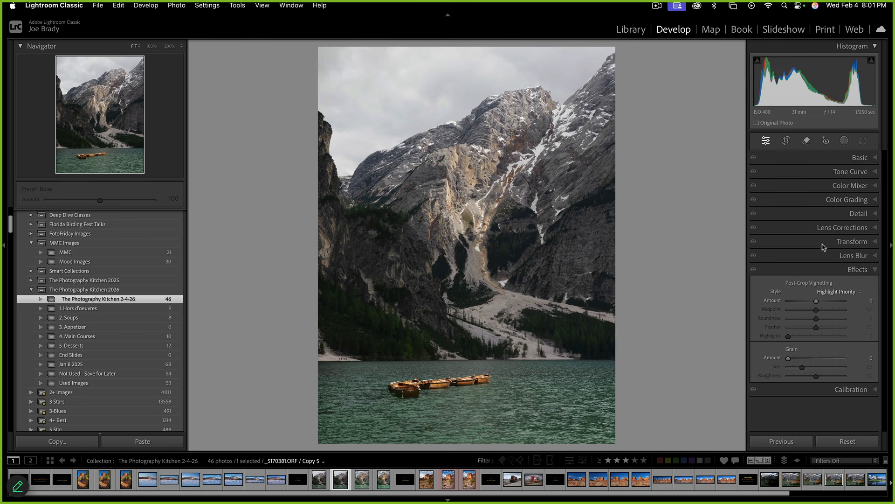
Set Highlights to -57, Shadows to +100, Texture to +44 and Clarity to +20
{"action": "left_click", "coordinate": [876, 160]}
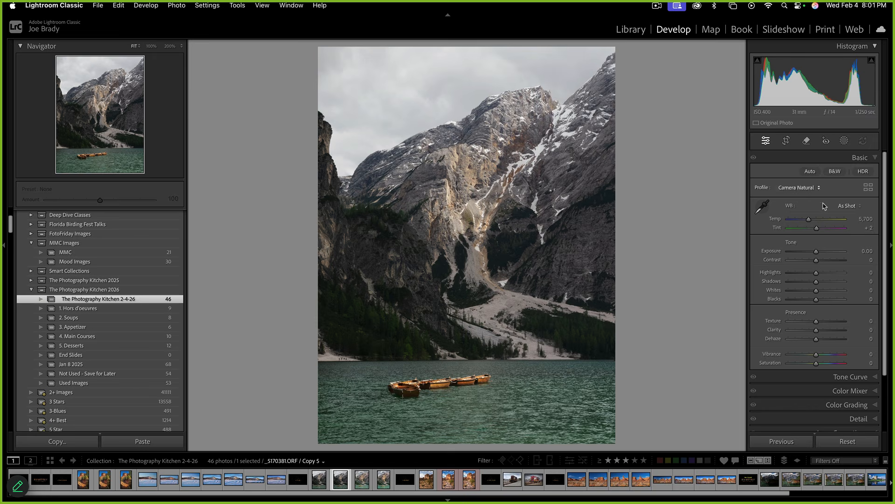
{"action": "left_click", "coordinate": [838, 282]}
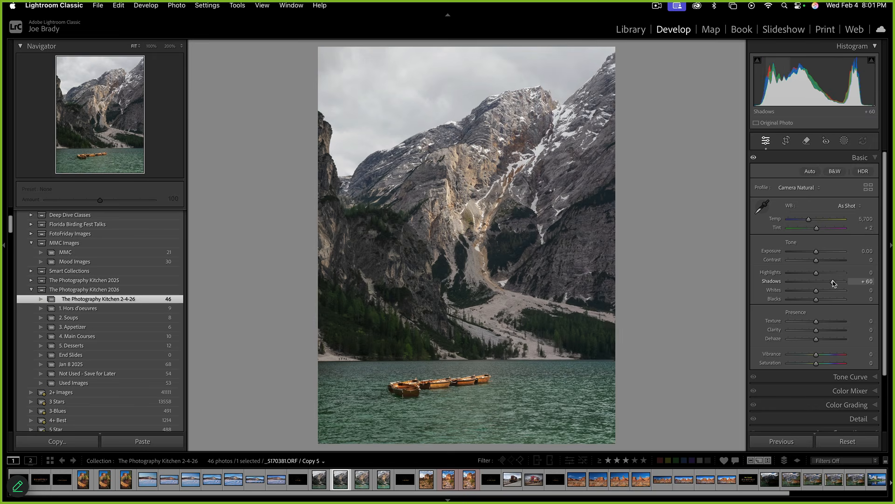
{"action": "left_click", "coordinate": [800, 272]}
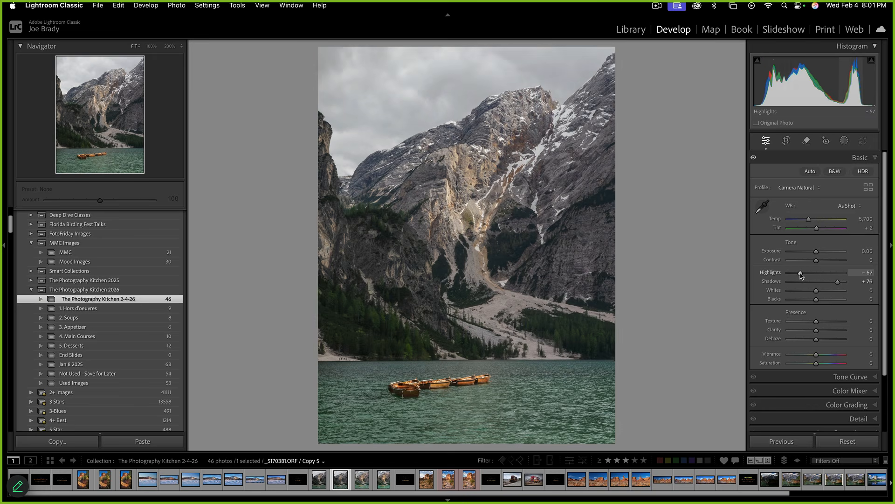
{"action": "left_click", "coordinate": [829, 321]}
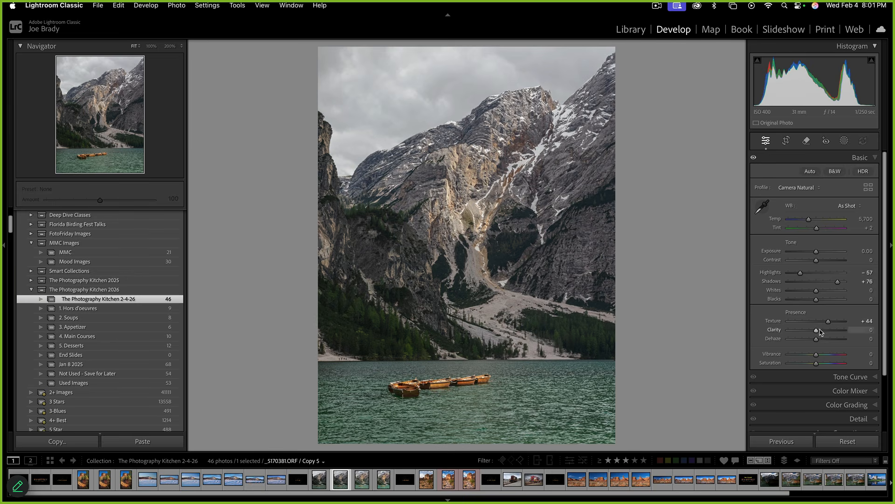
{"action": "mouse_move", "coordinate": [816, 332]}
{"action": "left_mouse_down"}
{"action": "mouse_move", "coordinate": [836, 339]}
{"action": "mouse_move", "coordinate": [819, 340]}
{"action": "left_mouse_up"}
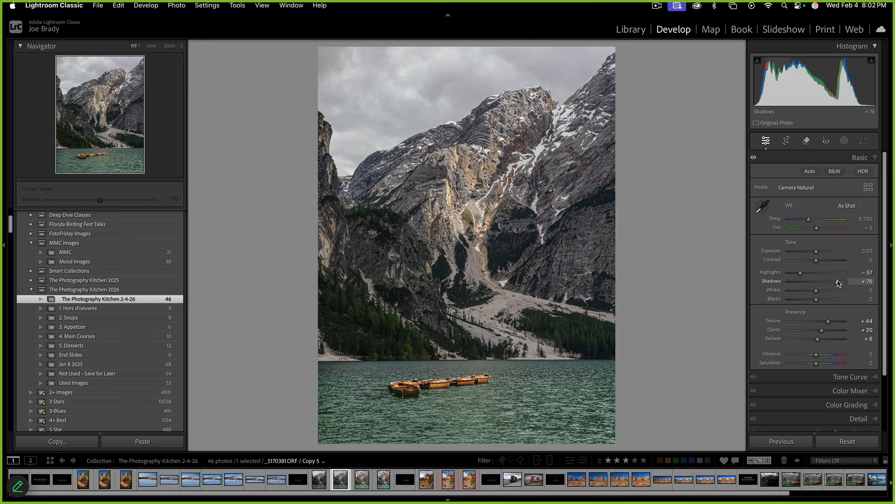
{"action": "left_click_drag", "start_coordinate": [838, 283], "coordinate": [846, 283]}
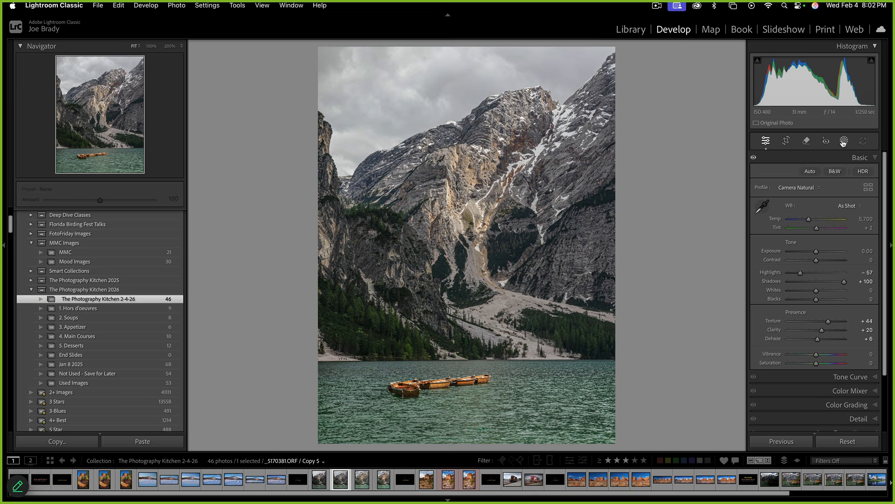
Raise Vibrance to +29 and Saturation to +16
{"action": "left_click", "coordinate": [825, 355]}
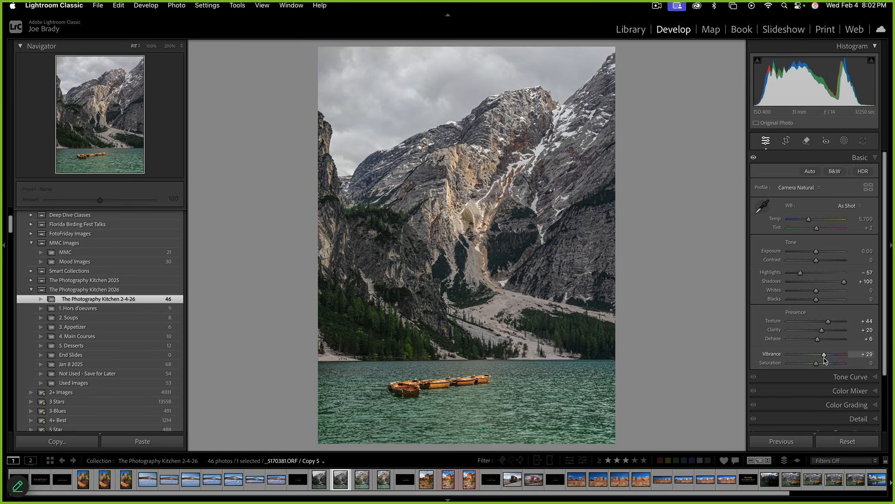
{"action": "left_click", "coordinate": [822, 363]}
{"action": "left_click_drag", "start_coordinate": [822, 364], "coordinate": [821, 364]}
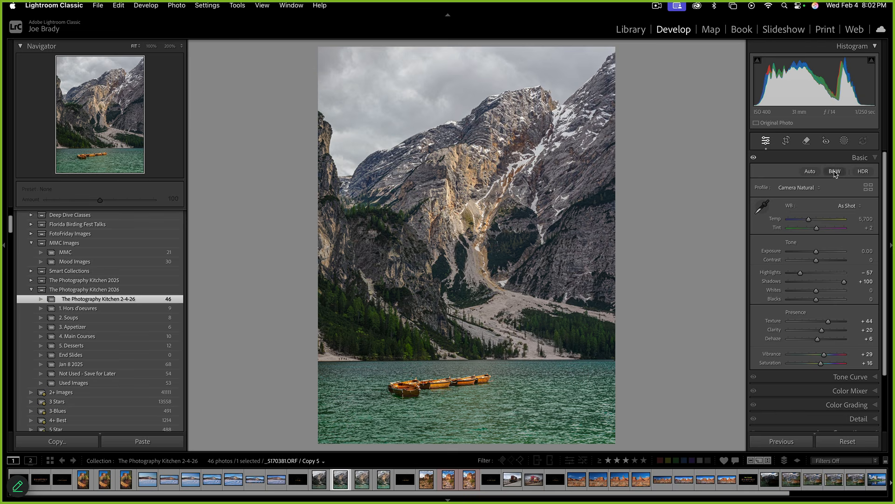
{"action": "left_click", "coordinate": [844, 140]}
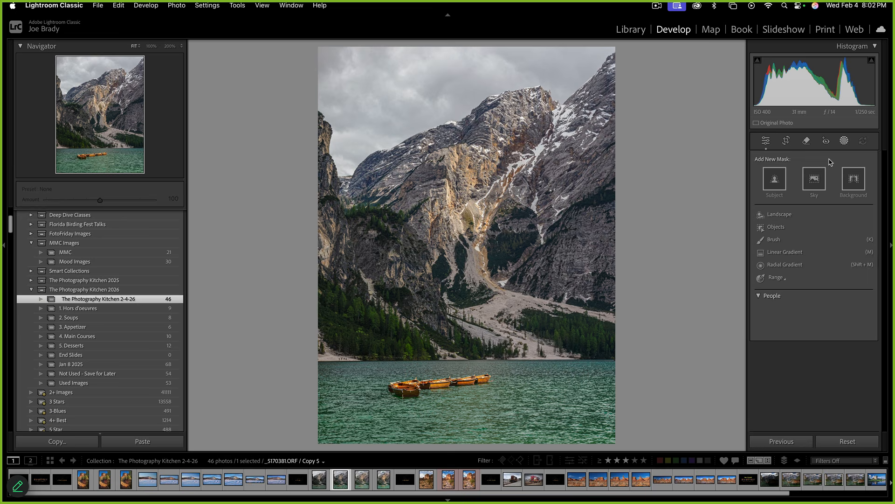
Add a Sky mask and raise its Dehaze to +43 to add drama to the clouds
{"action": "left_click", "coordinate": [822, 180]}
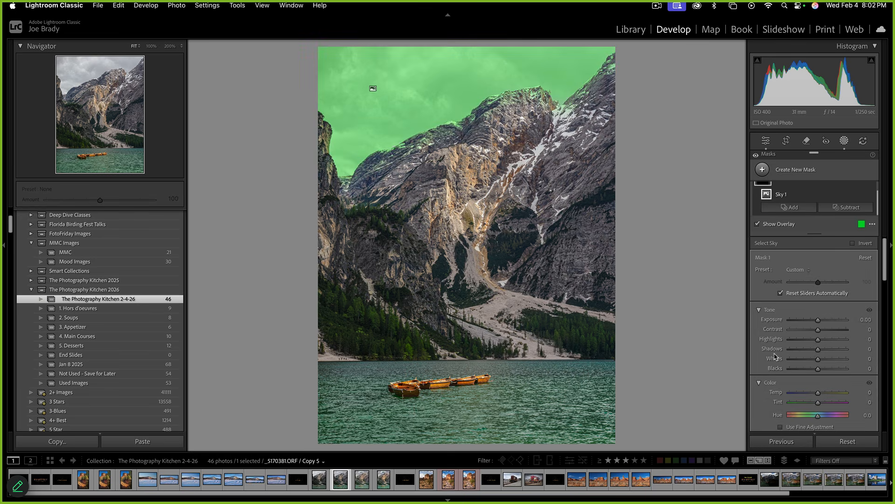
{"action": "scroll", "coordinate": [789, 360], "scroll_direction": "down", "scroll_amount": 3}
{"action": "scroll", "coordinate": [788, 358], "scroll_direction": "down", "scroll_amount": 8}
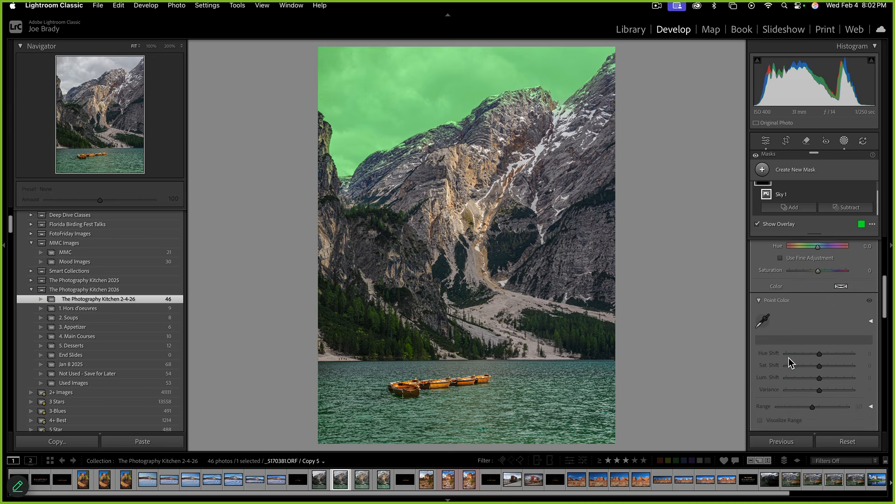
{"action": "scroll", "coordinate": [788, 357], "scroll_direction": "down", "scroll_amount": 3}
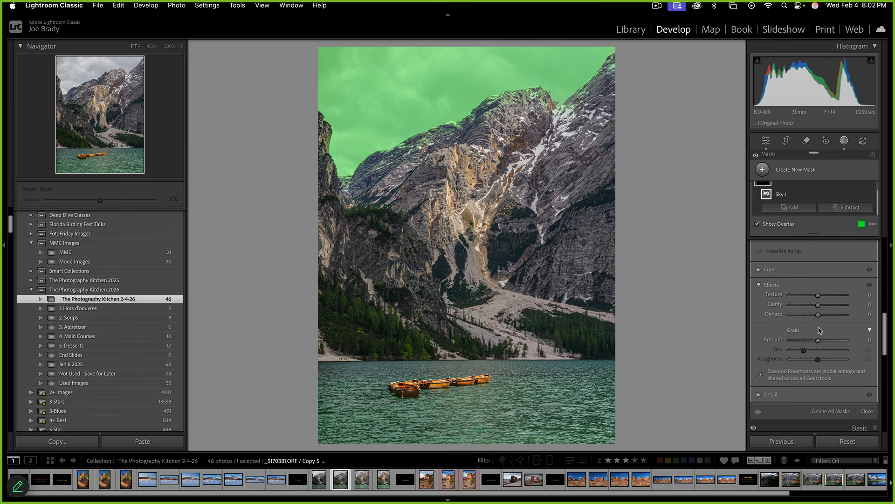
{"action": "left_click_drag", "start_coordinate": [819, 314], "coordinate": [830, 316]}
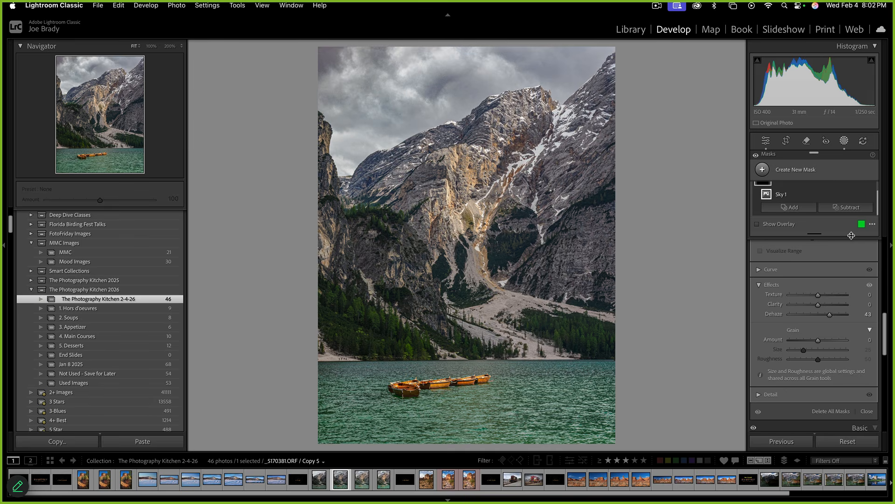
{"action": "scroll", "coordinate": [852, 207], "scroll_direction": "up", "scroll_amount": 1}
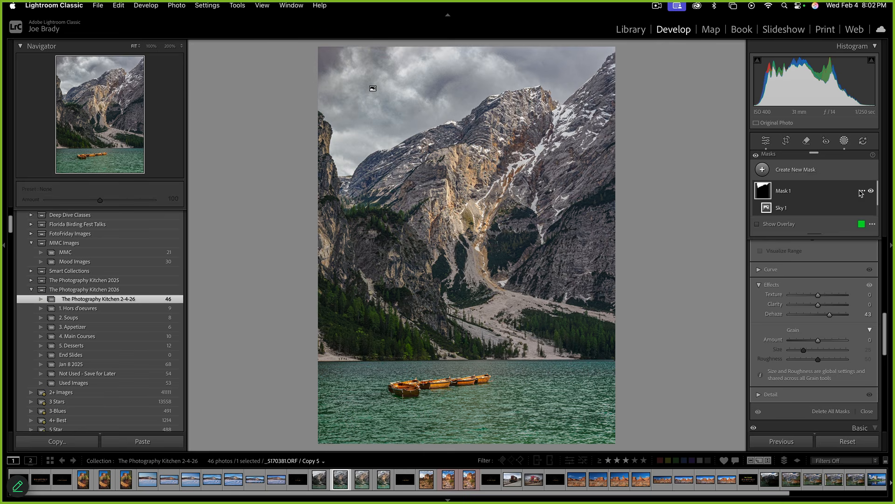
{"action": "left_click", "coordinate": [862, 191]}
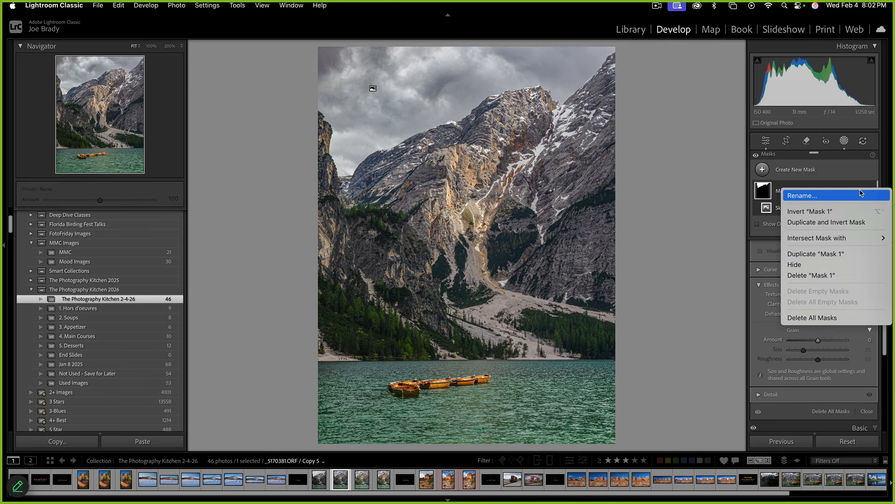
Duplicate Mask 1 as an inverted mask covering the landscape below the sky
{"action": "left_click", "coordinate": [846, 222]}
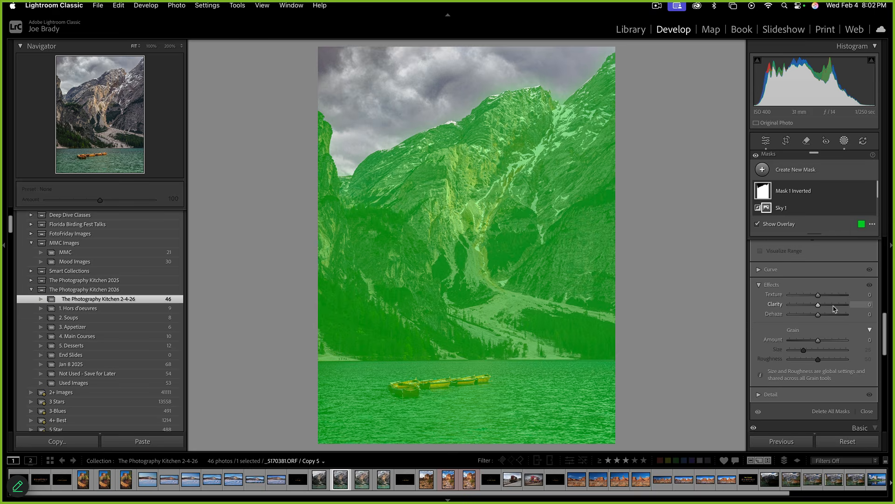
{"action": "scroll", "coordinate": [839, 315], "scroll_direction": "up", "scroll_amount": 3}
{"action": "scroll", "coordinate": [839, 321], "scroll_direction": "up", "scroll_amount": 2}
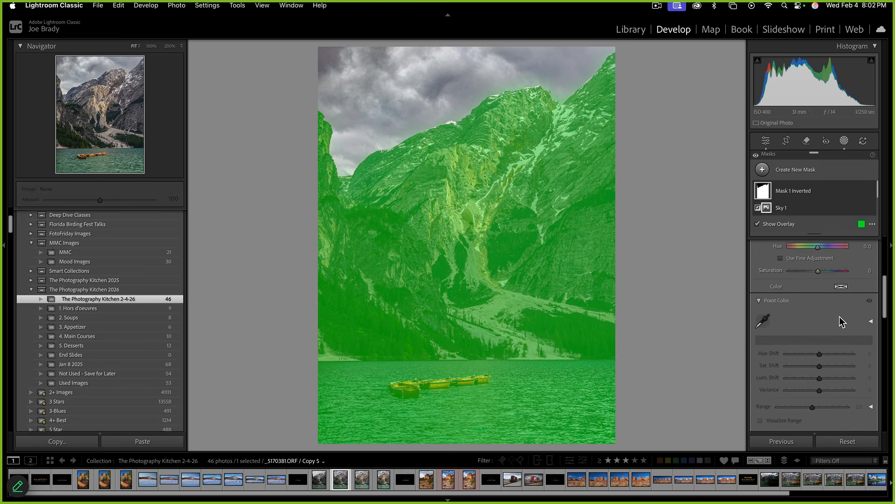
{"action": "left_click", "coordinate": [760, 303]}
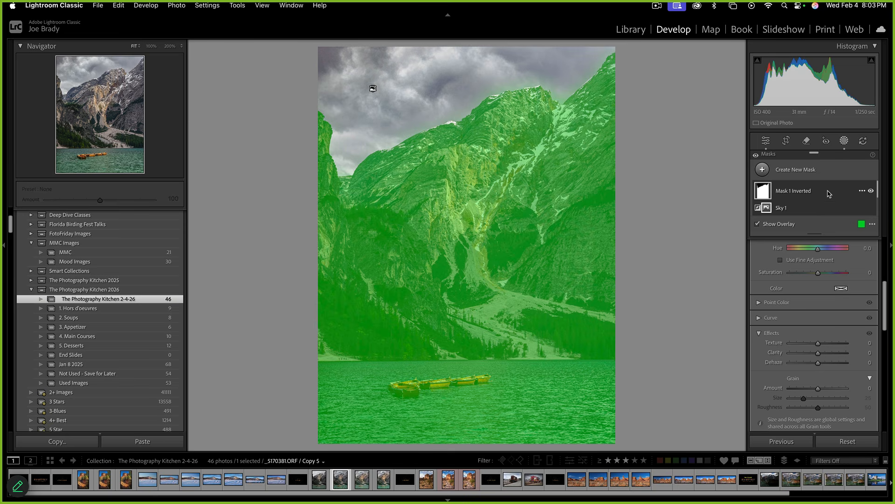
{"action": "scroll", "coordinate": [818, 189], "scroll_direction": "down", "scroll_amount": 1}
{"action": "scroll", "coordinate": [820, 189], "scroll_direction": "down", "scroll_amount": 1}
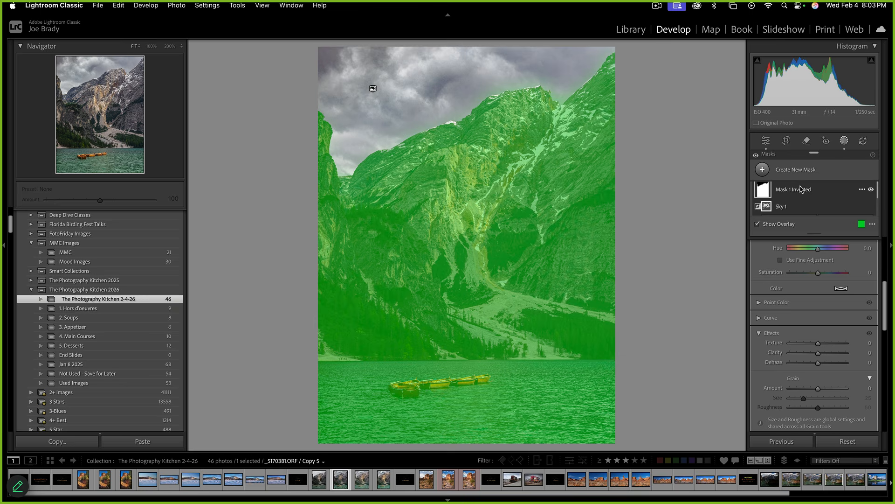
{"action": "scroll", "coordinate": [820, 191], "scroll_direction": "up", "scroll_amount": 1}
{"action": "scroll", "coordinate": [820, 191], "scroll_direction": "down", "scroll_amount": 1}
Subtract the sky from the inverted mask and fit the whole photo in view
{"action": "left_click", "coordinate": [847, 193]}
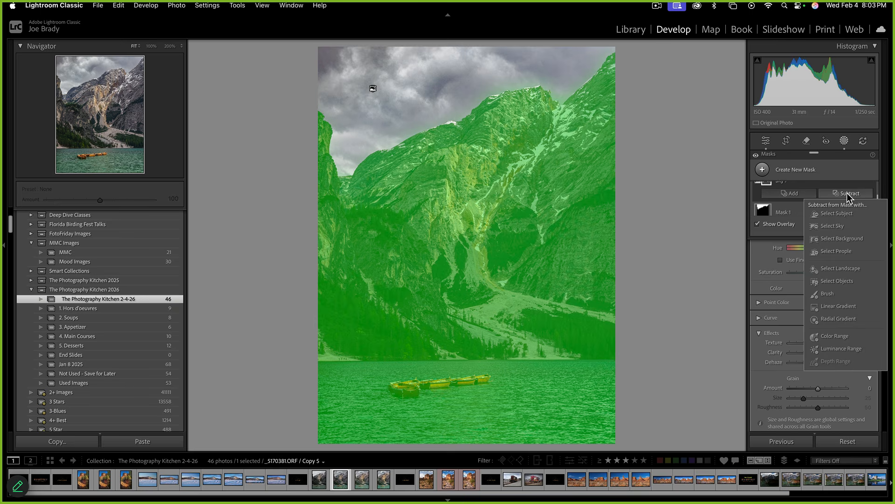
{"action": "left_click", "coordinate": [834, 226]}
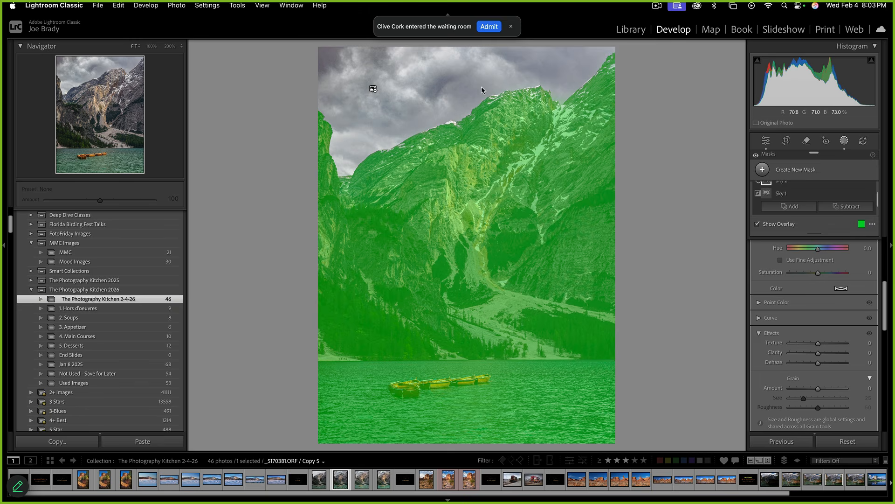
{"action": "key", "text": "super+z"}
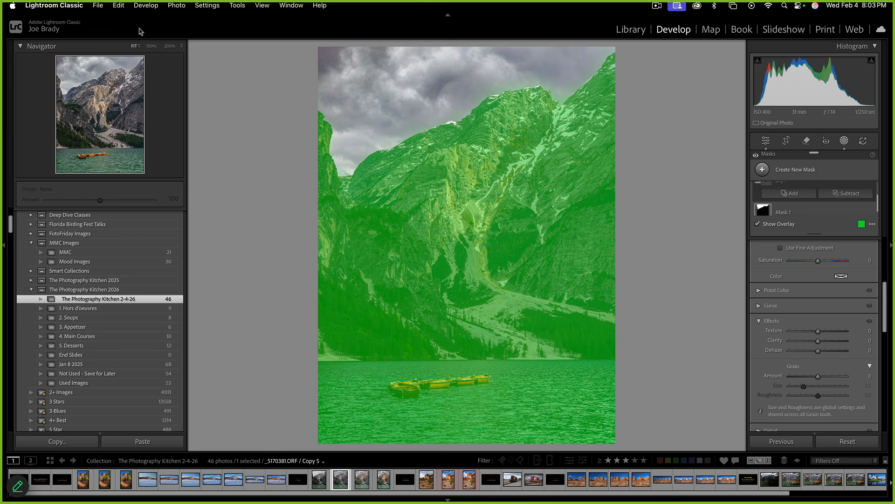
{"action": "left_click", "coordinate": [182, 46]}
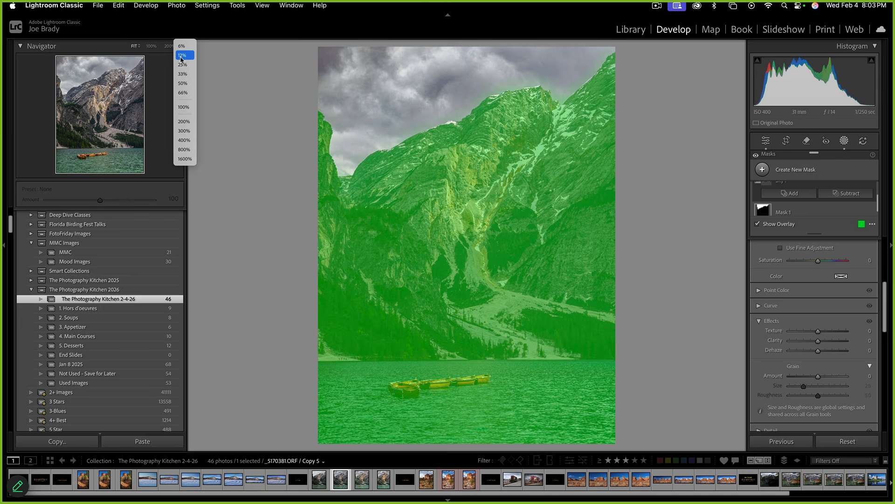
{"action": "left_click", "coordinate": [183, 85]}
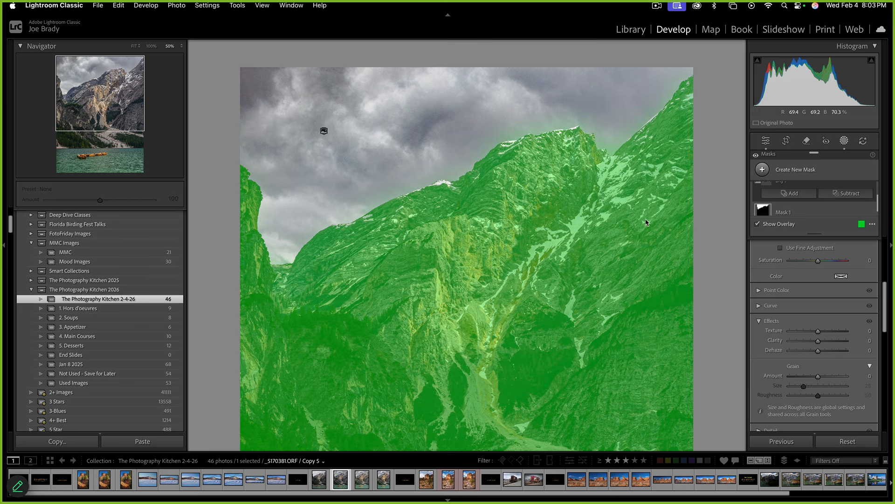
{"action": "left_click", "coordinate": [845, 196]}
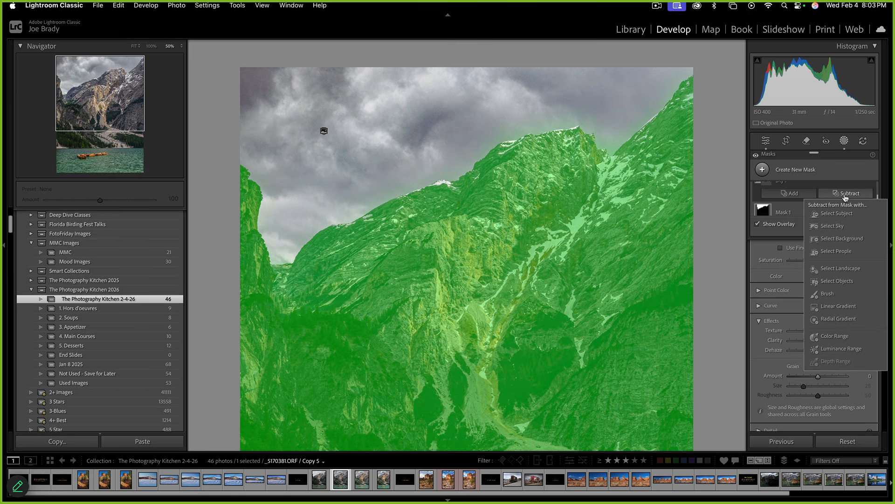
{"action": "left_click", "coordinate": [833, 225]}
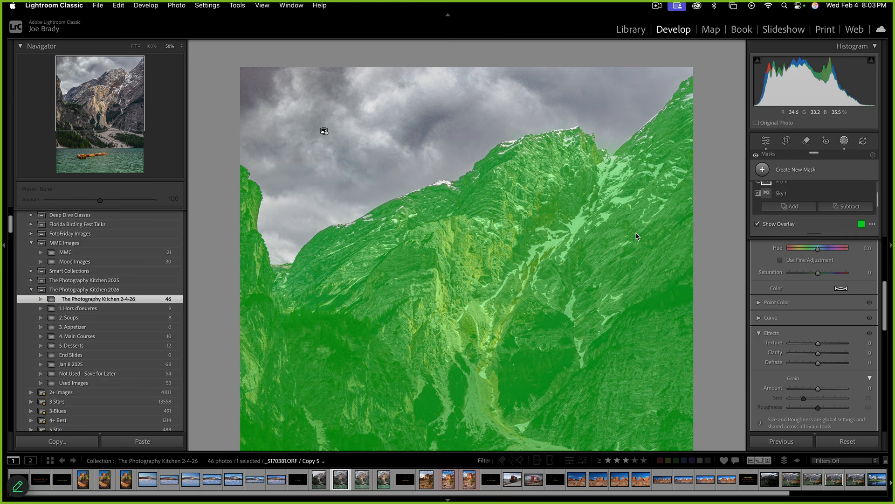
{"action": "key", "text": "super+0"}
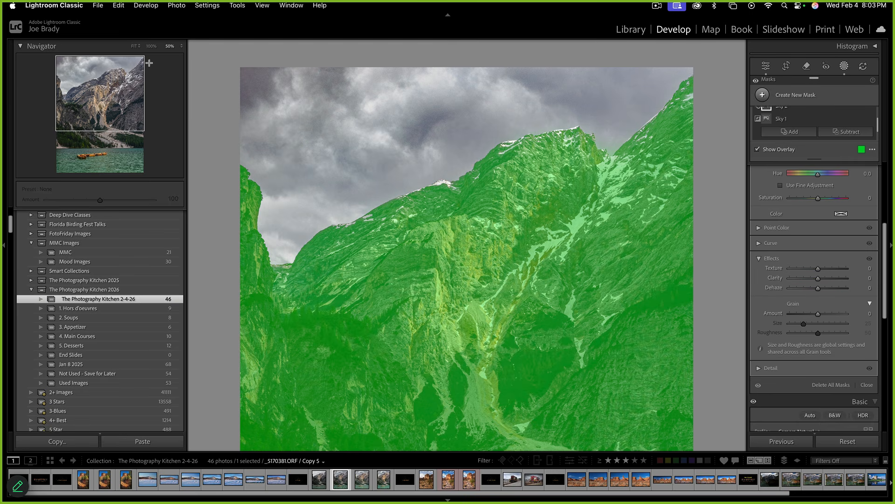
{"action": "left_click", "coordinate": [134, 46]}
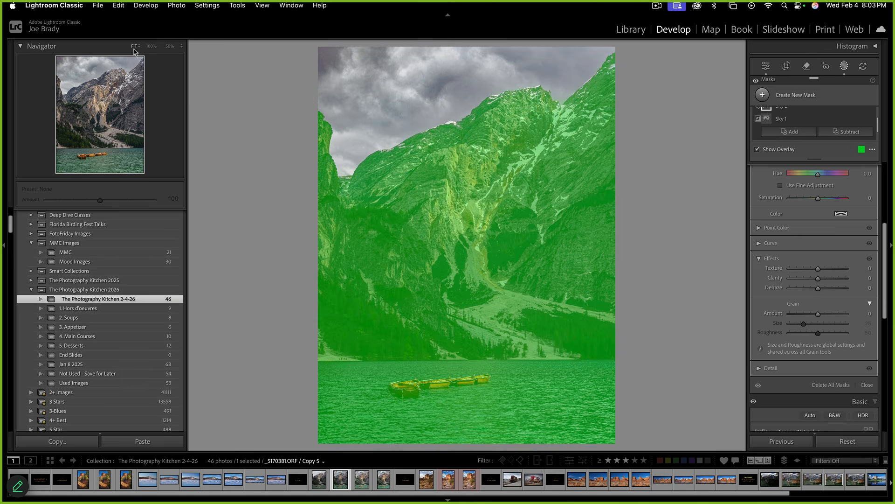
Give the landscape mask Exposure +0.48, Saturation +26 and Temp +12
{"action": "scroll", "coordinate": [823, 229], "scroll_direction": "up", "scroll_amount": 1}
{"action": "scroll", "coordinate": [823, 229], "scroll_direction": "up", "scroll_amount": 5}
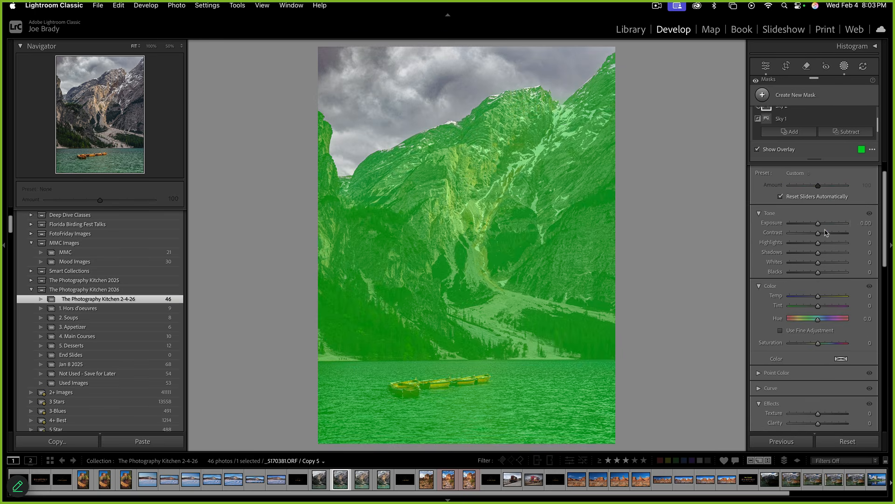
{"action": "key", "text": "o"}
{"action": "left_click_drag", "start_coordinate": [821, 226], "coordinate": [822, 226]}
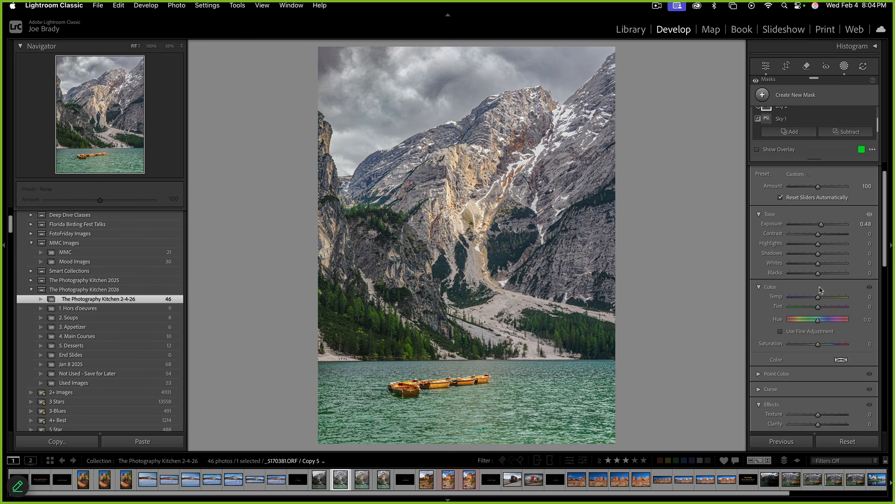
{"action": "left_click", "coordinate": [825, 344]}
{"action": "left_click_drag", "start_coordinate": [824, 299], "coordinate": [819, 300]}
Draw a linear gradient mask from the lake shoreline down across the water
{"action": "key", "text": "m"}
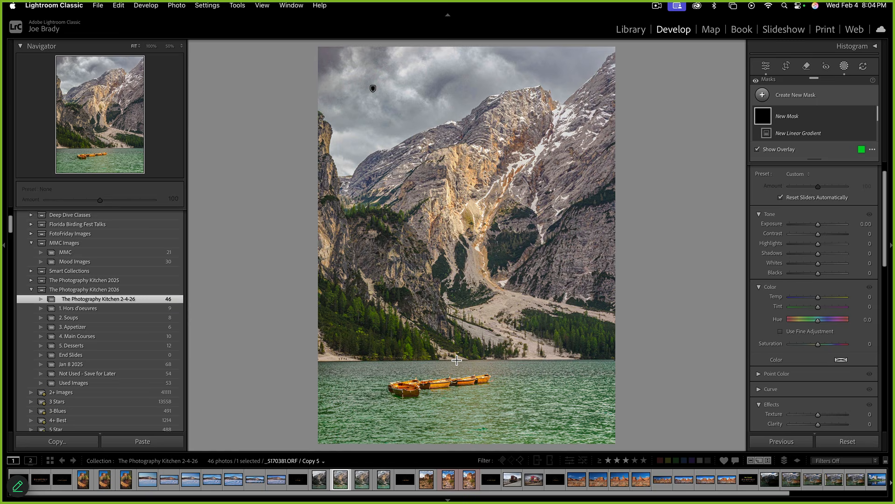
{"action": "left_click_drag", "start_coordinate": [457, 359], "coordinate": [458, 415]}
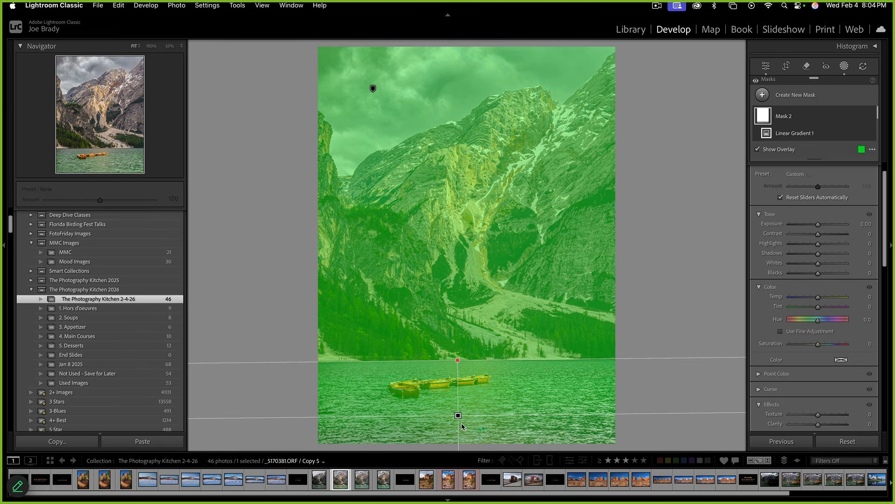
{"action": "left_click_drag", "start_coordinate": [458, 415], "coordinate": [455, 414]}
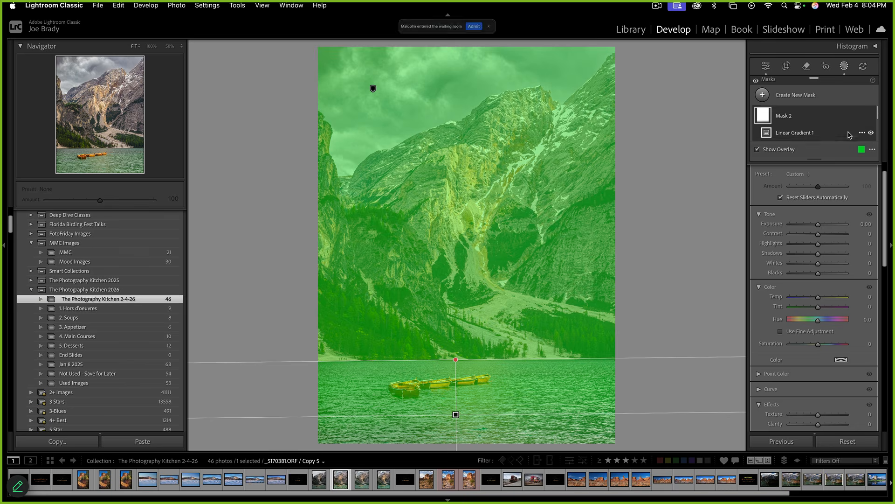
{"action": "scroll", "coordinate": [849, 137], "scroll_direction": "down", "scroll_amount": 2}
{"action": "left_click", "coordinate": [846, 116]}
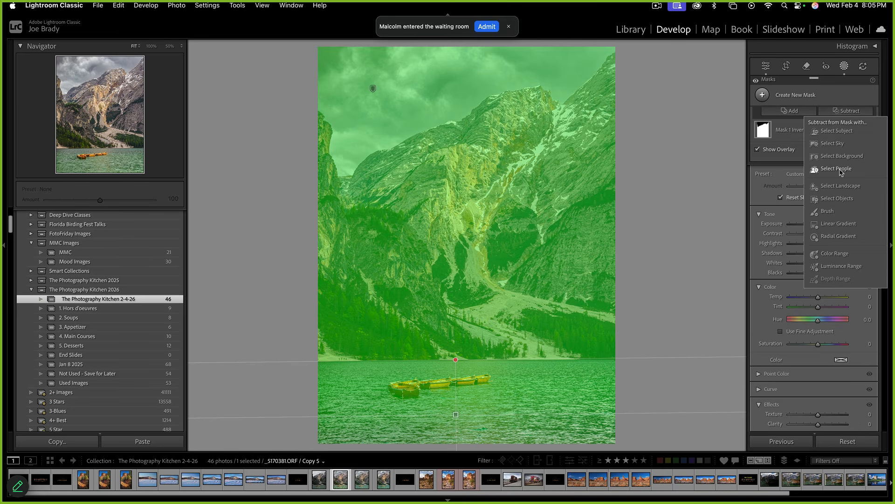
Subtract a landscape selection of Sky and Mountains from the lake gradient
{"action": "left_click", "coordinate": [846, 190]}
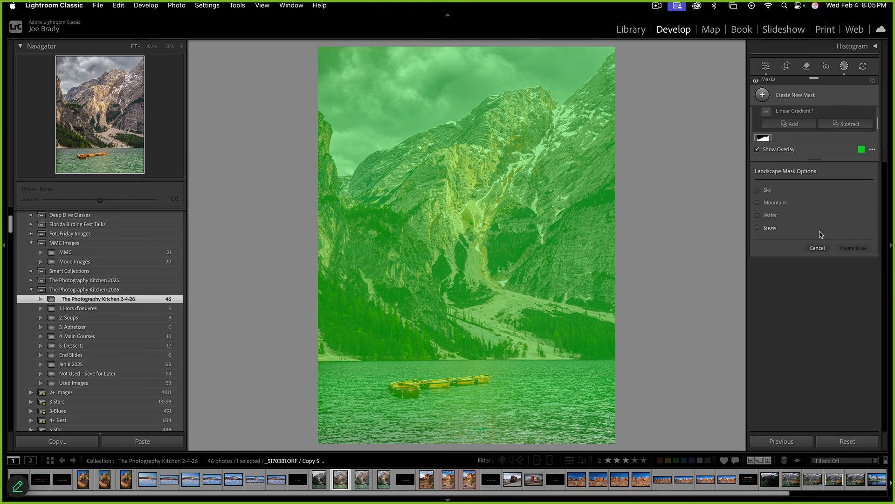
{"action": "left_click", "coordinate": [758, 190]}
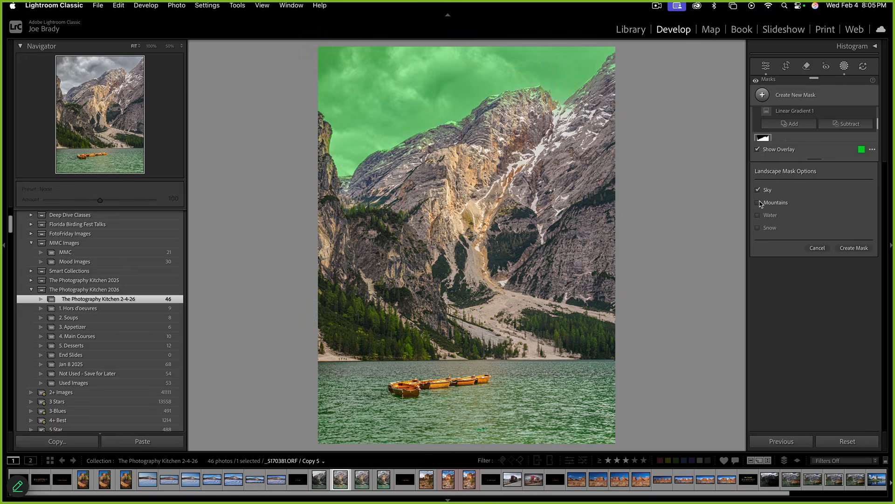
{"action": "left_click", "coordinate": [758, 202]}
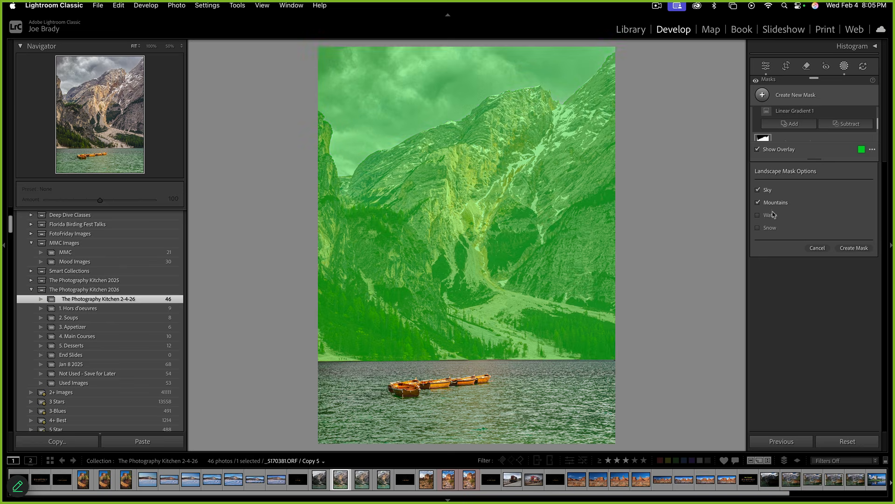
{"action": "left_click", "coordinate": [854, 248]}
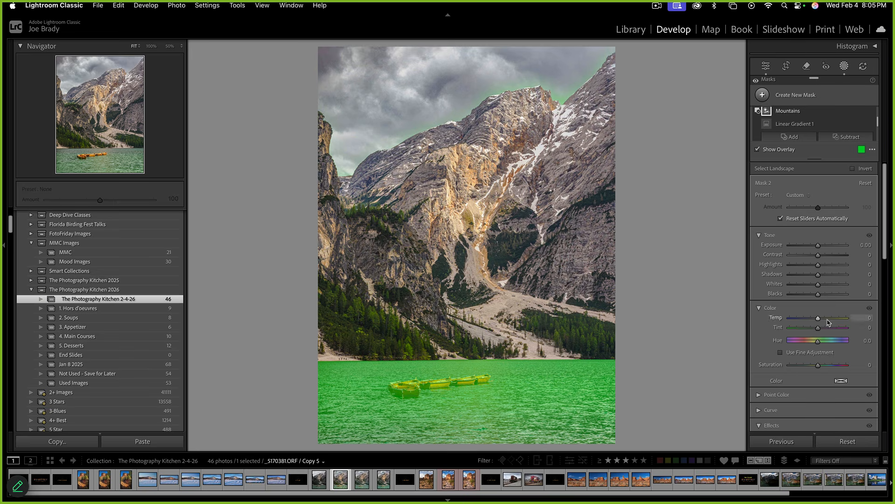
Set the lake to Temp -12, Tint +7, Exposure +0.23, Saturation +42, and widen the gradient at 12.5% zoom
{"action": "left_click_drag", "start_coordinate": [819, 329], "coordinate": [814, 319]}
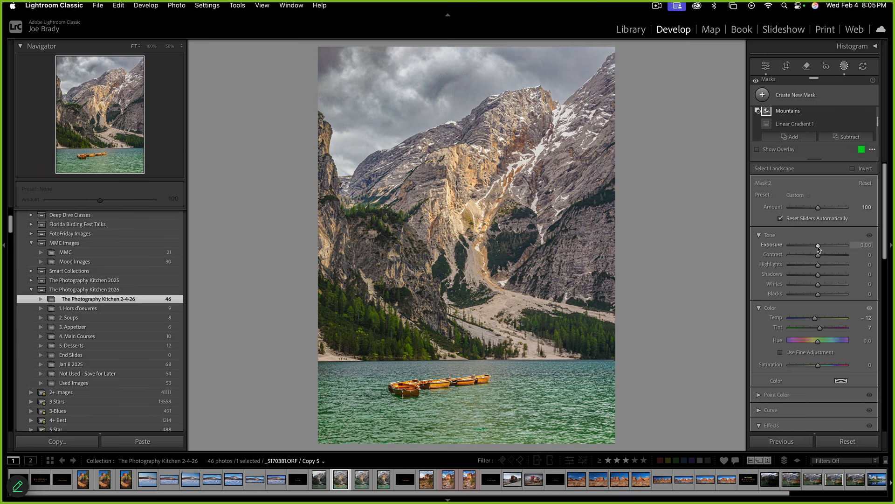
{"action": "left_click_drag", "start_coordinate": [819, 249], "coordinate": [821, 249]}
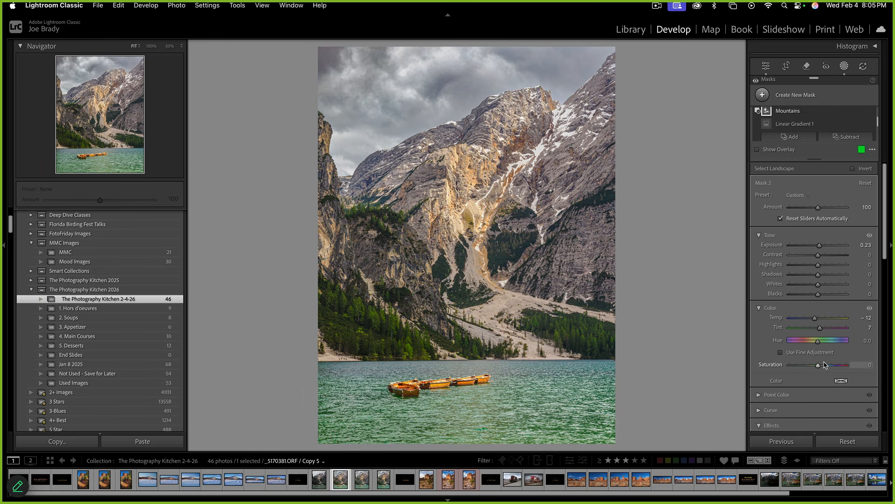
{"action": "left_click_drag", "start_coordinate": [826, 365], "coordinate": [829, 367]}
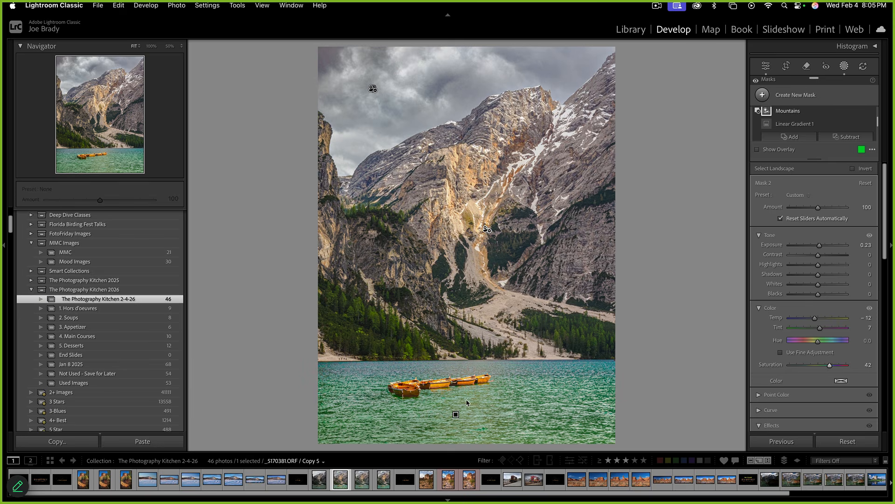
{"action": "left_click", "coordinate": [456, 414]}
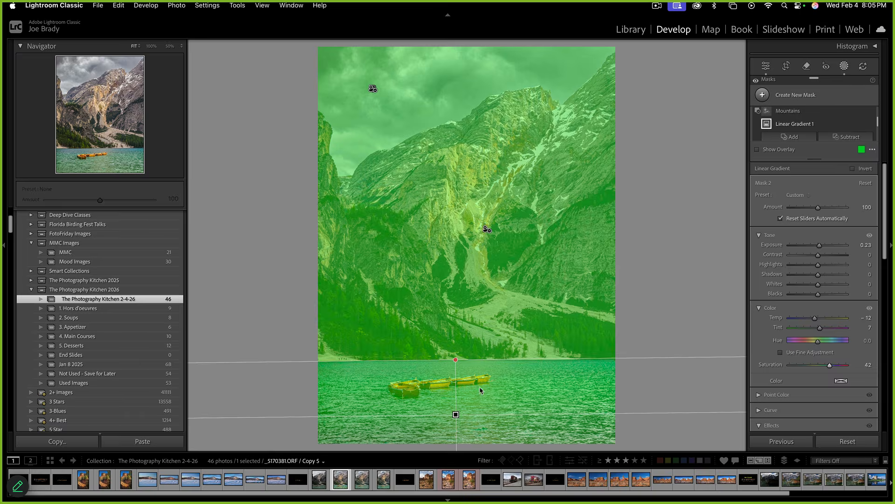
{"action": "left_click", "coordinate": [181, 46]}
{"action": "left_click", "coordinate": [182, 55]}
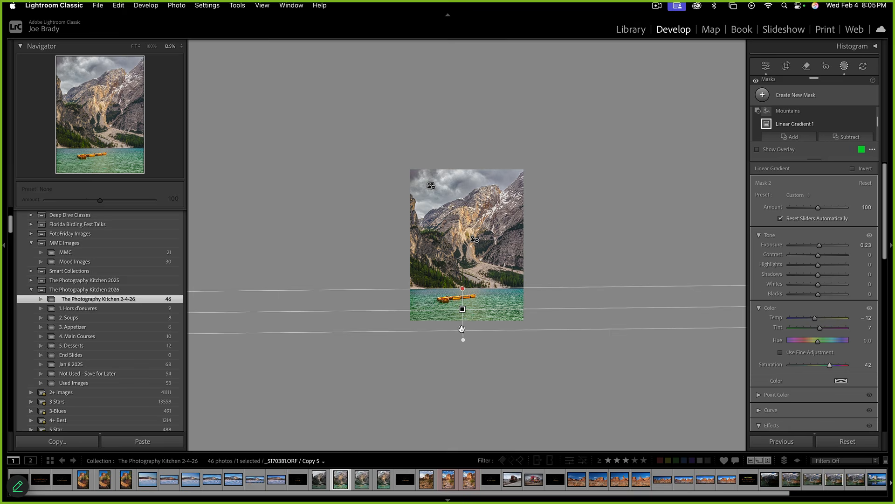
{"action": "left_click_drag", "start_coordinate": [462, 329], "coordinate": [458, 396]}
Extend the lake gradient lower, raise its Clarity to 21, and exit masking
{"action": "left_click", "coordinate": [520, 365]}
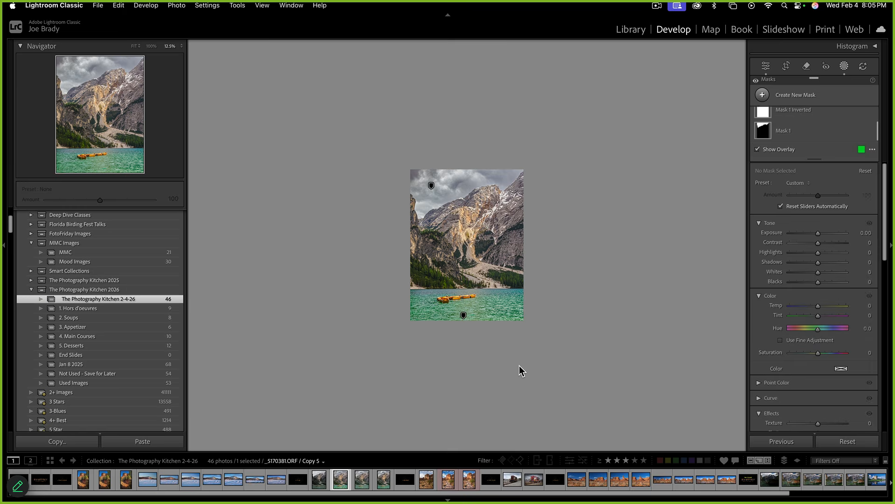
{"action": "key", "text": "super+0"}
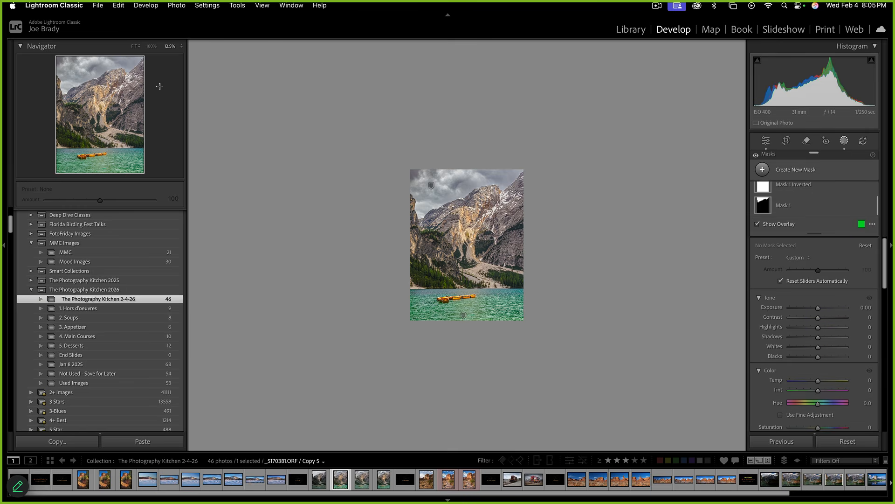
{"action": "left_click", "coordinate": [136, 45]}
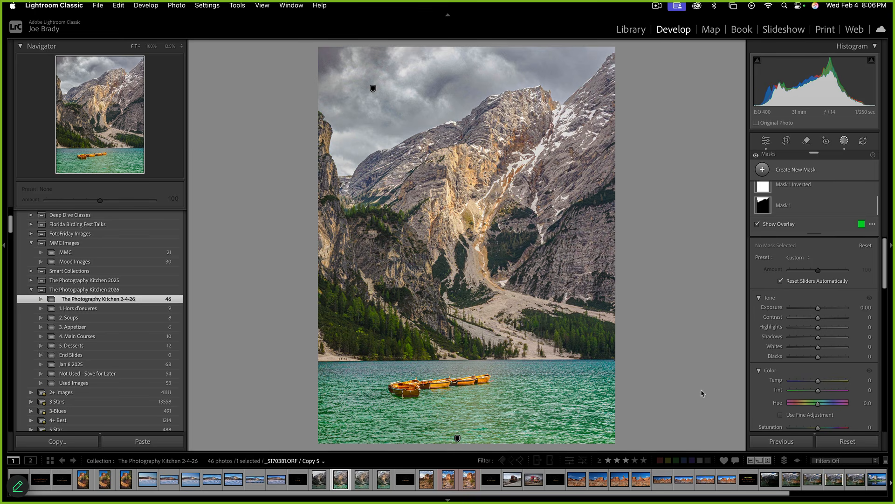
{"action": "scroll", "coordinate": [819, 359], "scroll_direction": "down", "scroll_amount": 5}
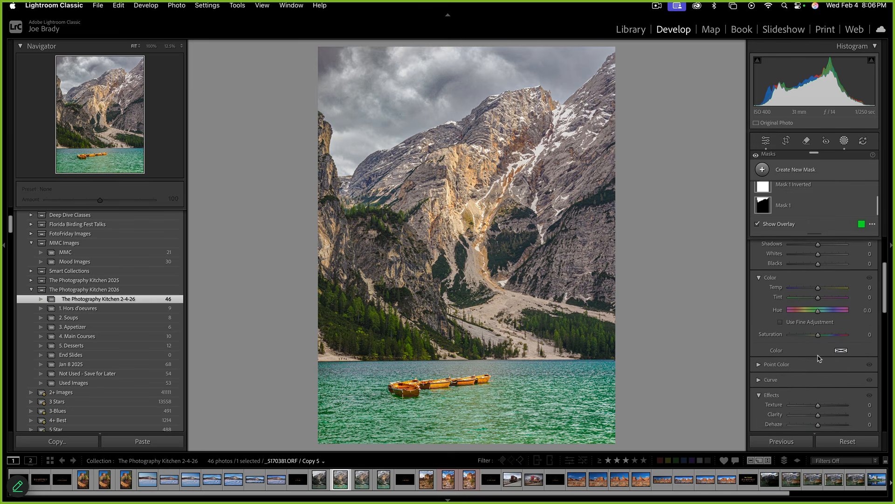
{"action": "scroll", "coordinate": [819, 358], "scroll_direction": "down", "scroll_amount": 3}
{"action": "left_click_drag", "start_coordinate": [818, 360], "coordinate": [822, 362]}
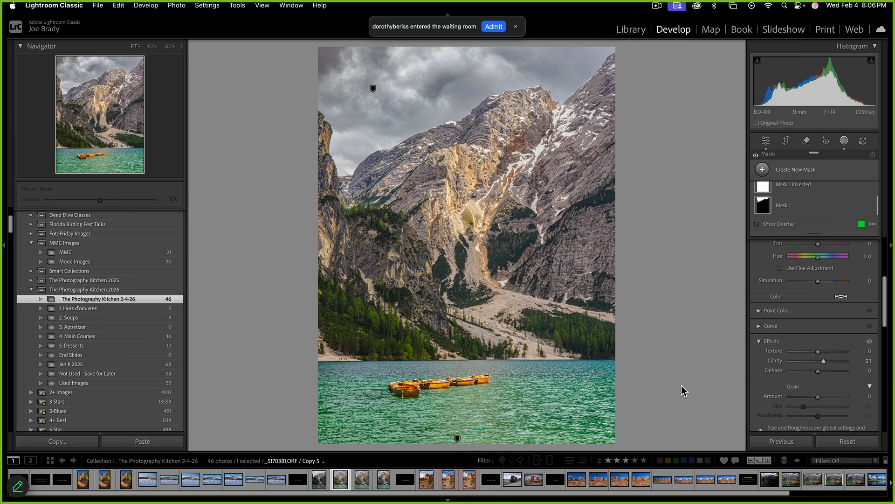
{"action": "key", "text": "shift+w"}
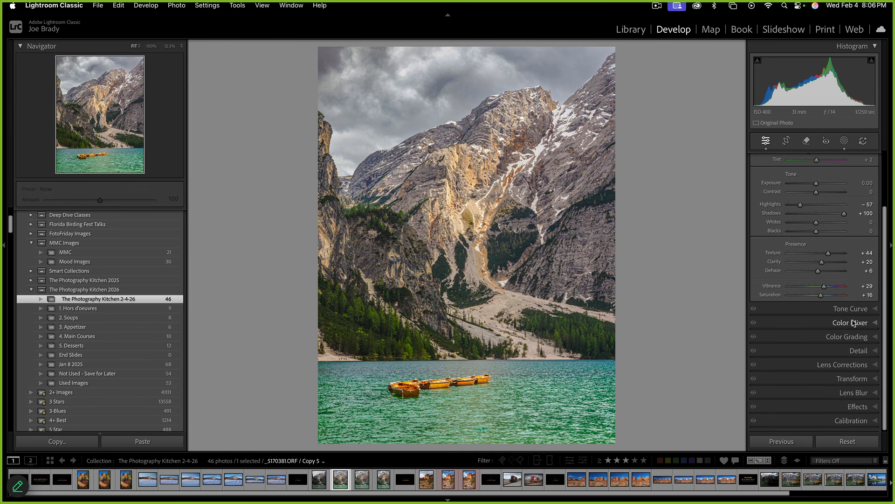
Sample the lake's teal in Point Color and set Hue Shift 18, Sat Shift -37
{"action": "left_click", "coordinate": [856, 323]}
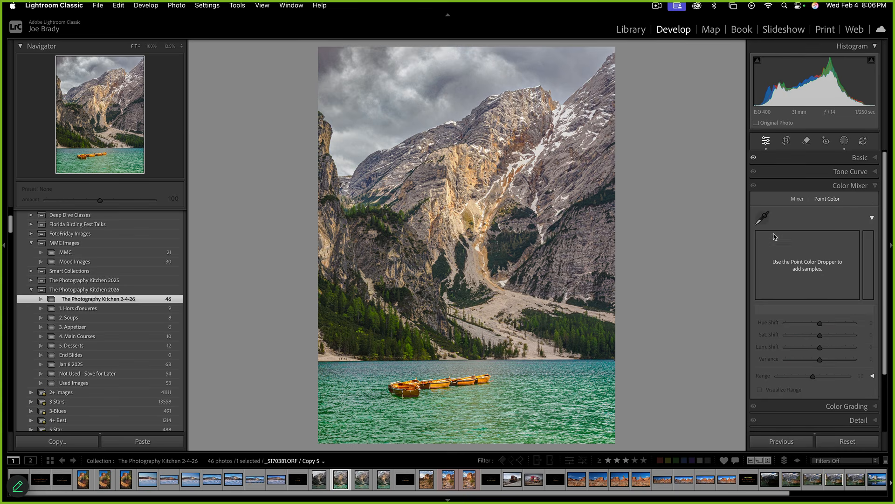
{"action": "left_click", "coordinate": [763, 218]}
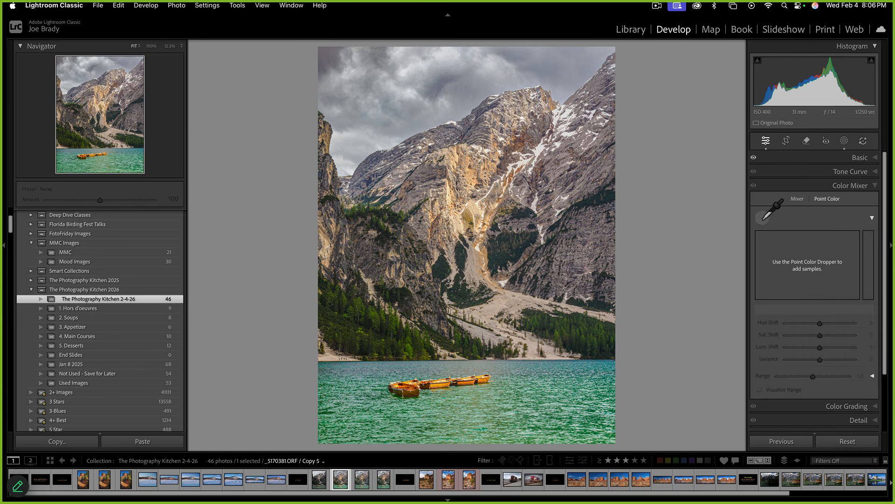
{"action": "left_click", "coordinate": [539, 404]}
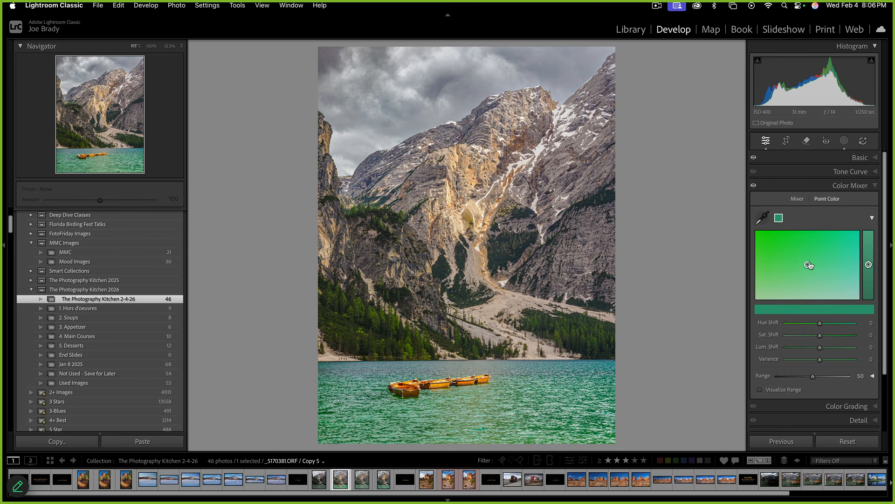
{"action": "left_click_drag", "start_coordinate": [808, 265], "coordinate": [822, 268]}
{"action": "left_click_drag", "start_coordinate": [819, 338], "coordinate": [807, 336]}
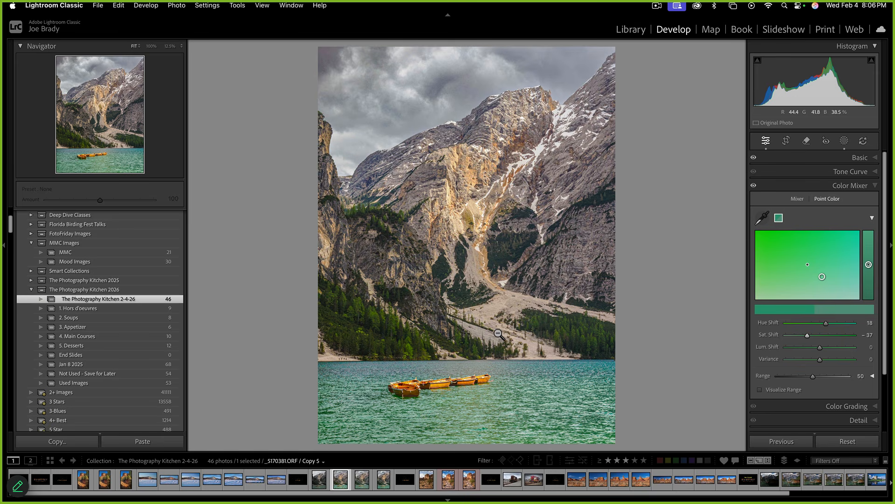
Compare the edited copy against the unedited original photo
{"action": "left_click", "coordinate": [317, 485]}
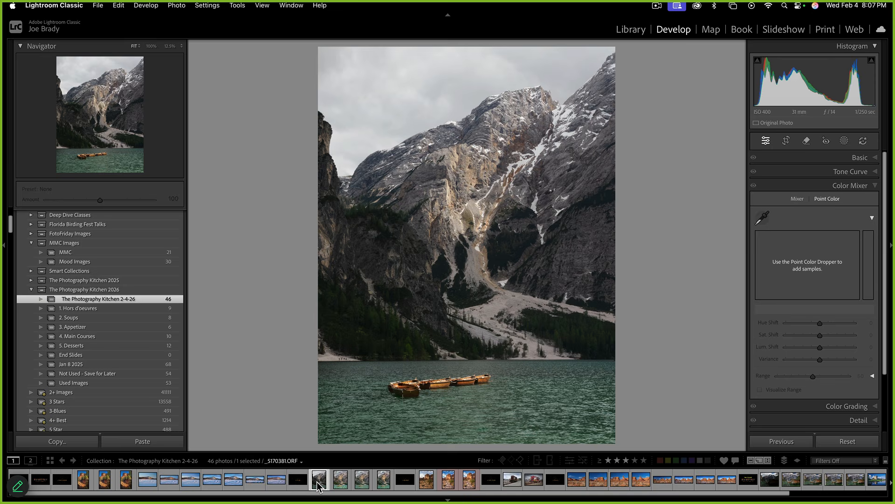
{"action": "left_click", "coordinate": [342, 485]}
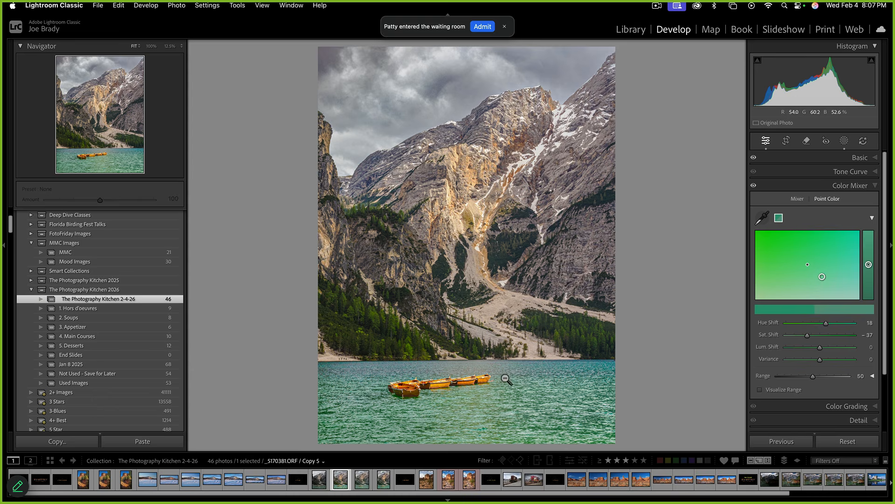
{"action": "left_click", "coordinate": [845, 141]}
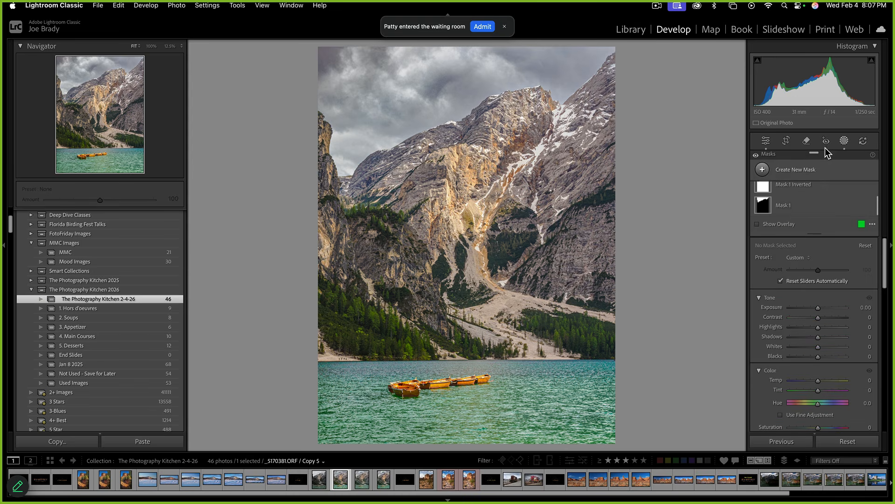
Start a brush mask with an erasing stroke, then exit and reopen masking
{"action": "left_click", "coordinate": [803, 171]}
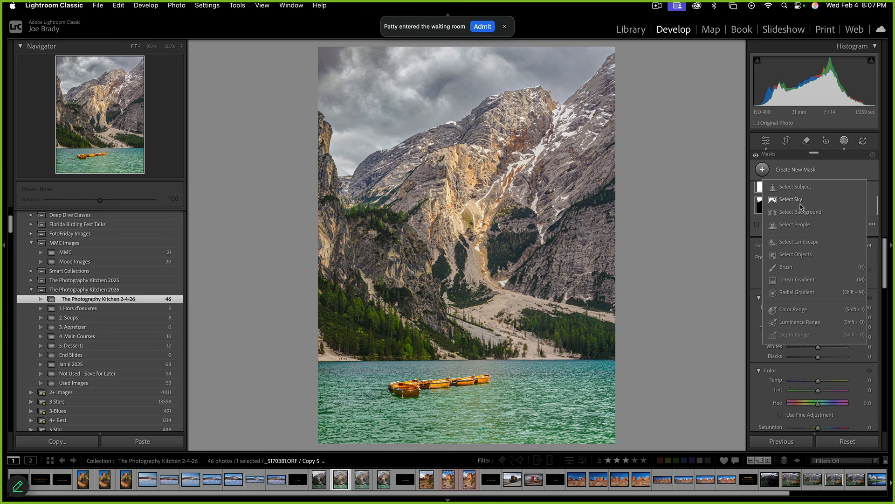
{"action": "left_click", "coordinate": [793, 270]}
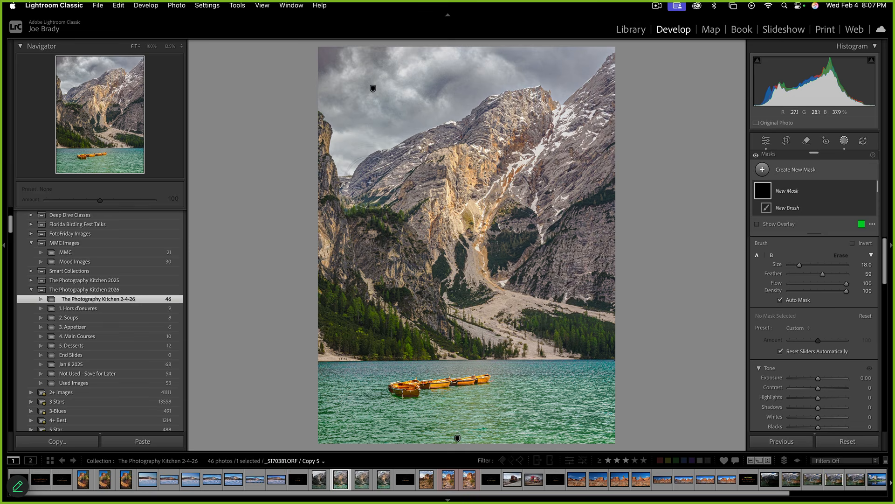
{"action": "key", "text": "alt"}
{"action": "left_click_drag", "start_coordinate": [434, 142], "coordinate": [457, 126]}
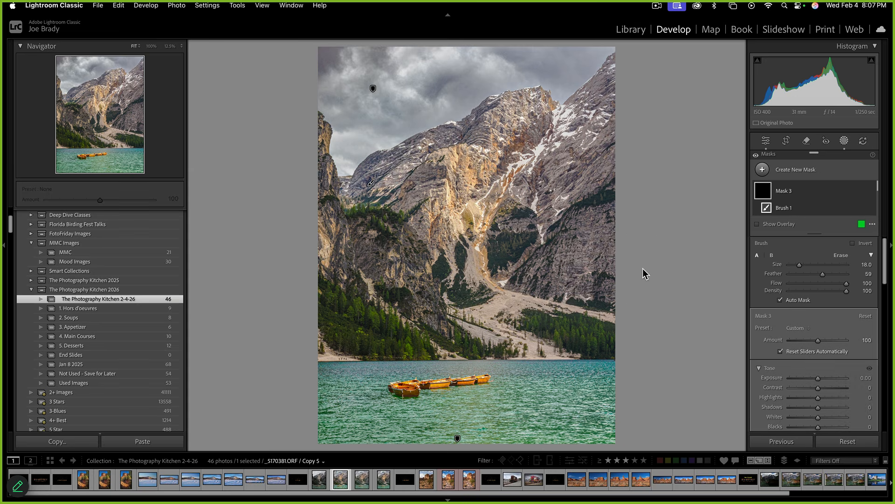
{"action": "key", "text": "shift+w"}
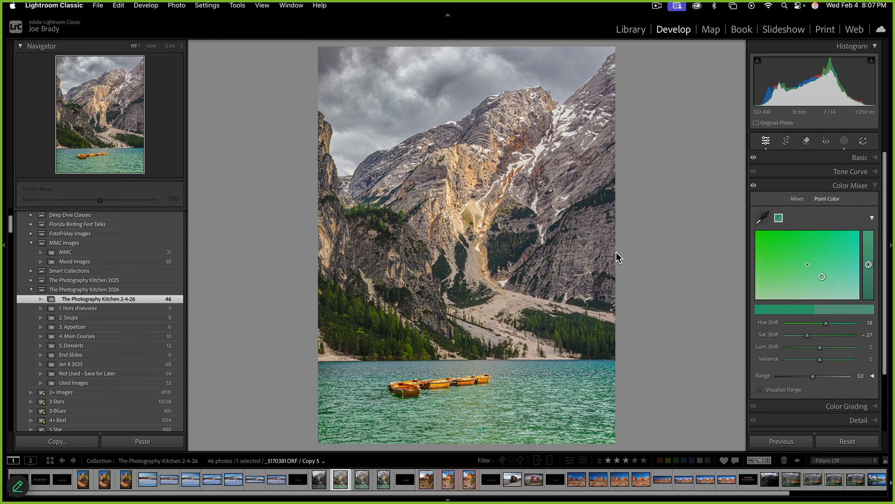
{"action": "left_click", "coordinate": [845, 141]}
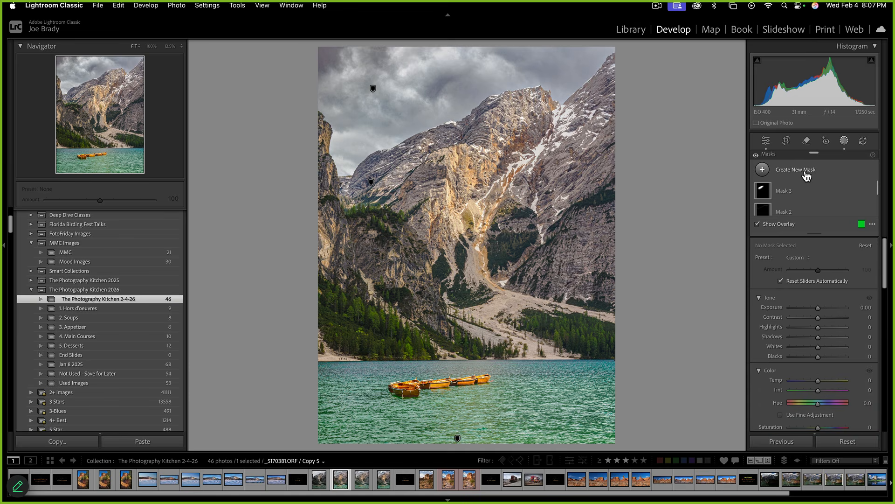
Brush the upper left slope and right-hand ridge and darken them to Exposure −0.53
{"action": "key", "text": "k"}
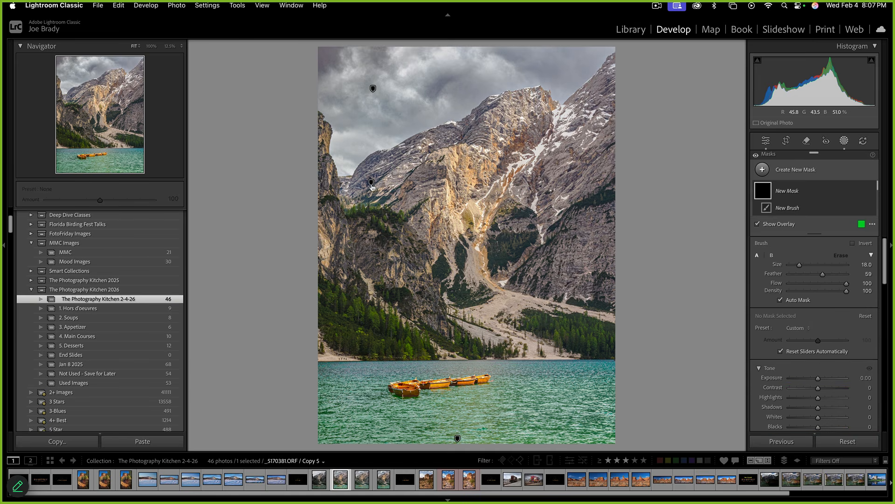
{"action": "mouse_move", "coordinate": [356, 185]}
{"action": "left_mouse_down"}
{"action": "mouse_move", "coordinate": [423, 138]}
{"action": "mouse_move", "coordinate": [480, 127]}
{"action": "left_mouse_up"}
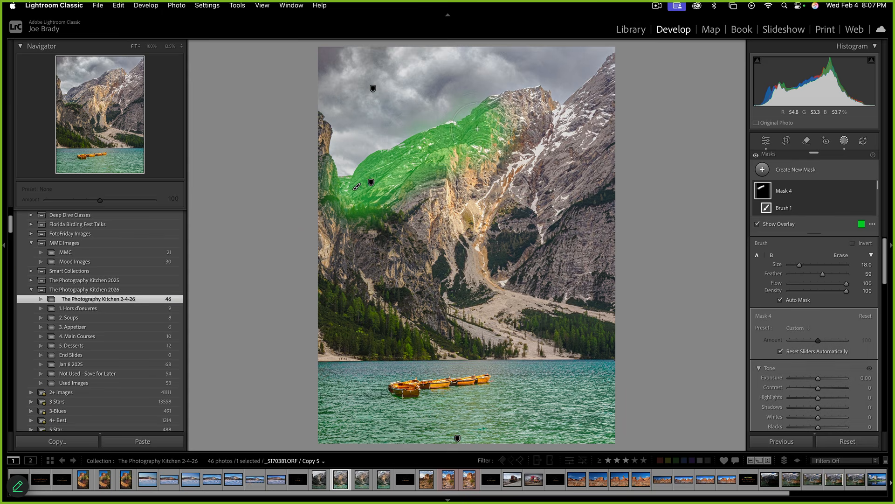
{"action": "mouse_move", "coordinate": [580, 156]}
{"action": "left_mouse_down"}
{"action": "mouse_move", "coordinate": [606, 60]}
{"action": "mouse_move", "coordinate": [610, 75]}
{"action": "left_mouse_up"}
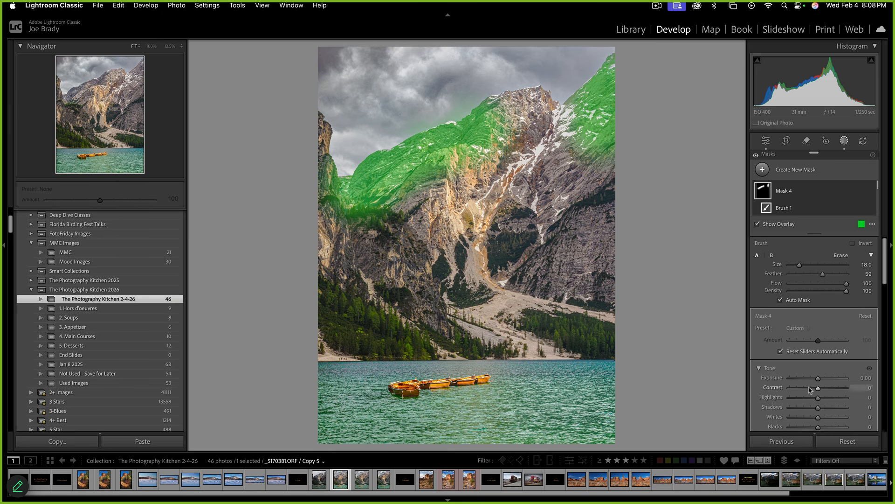
{"action": "left_click_drag", "start_coordinate": [817, 378], "coordinate": [813, 378]}
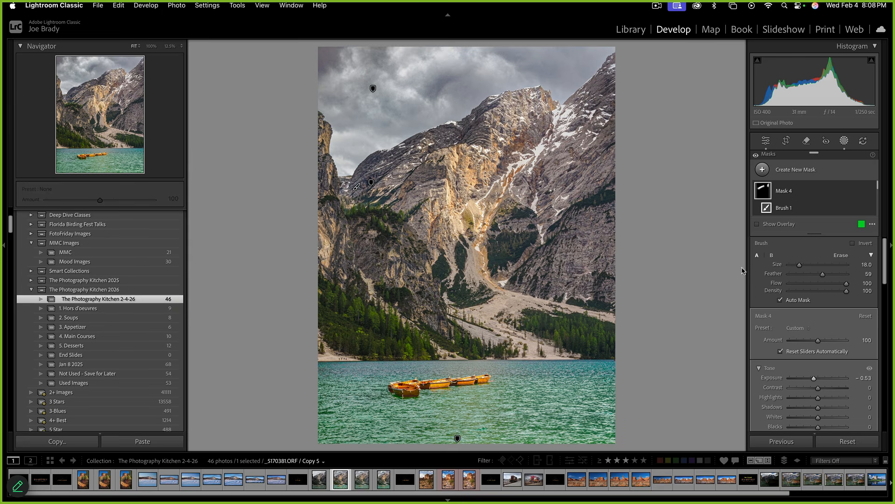
{"action": "key", "text": "k"}
{"action": "key", "text": "k"}
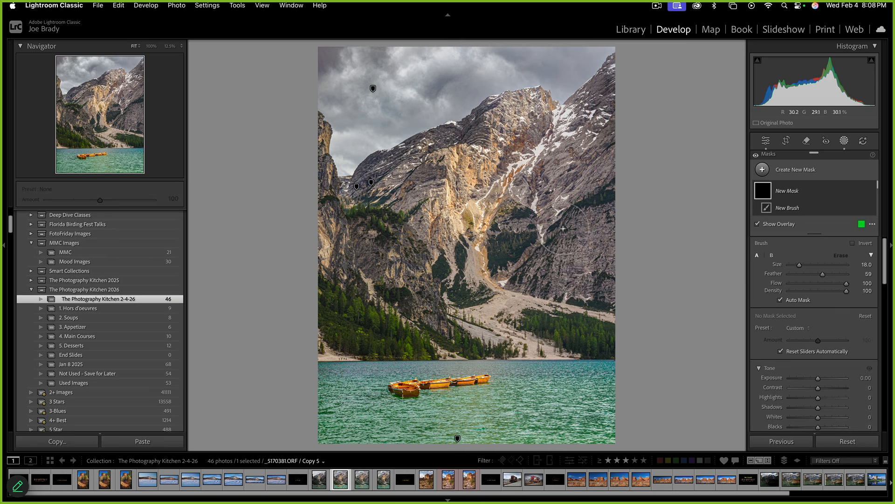
Brush Mask 5 over the central mountain face and scree slope and warm it to Temp +13
{"action": "mouse_move", "coordinate": [476, 202]}
{"action": "left_mouse_down"}
{"action": "mouse_move", "coordinate": [467, 158]}
{"action": "mouse_move", "coordinate": [468, 217]}
{"action": "mouse_move", "coordinate": [498, 223]}
{"action": "mouse_move", "coordinate": [511, 208]}
{"action": "mouse_move", "coordinate": [465, 249]}
{"action": "mouse_move", "coordinate": [495, 256]}
{"action": "mouse_move", "coordinate": [472, 287]}
{"action": "mouse_move", "coordinate": [499, 261]}
{"action": "mouse_move", "coordinate": [466, 225]}
{"action": "mouse_move", "coordinate": [427, 154]}
{"action": "mouse_move", "coordinate": [495, 162]}
{"action": "mouse_move", "coordinate": [481, 140]}
{"action": "mouse_move", "coordinate": [538, 187]}
{"action": "mouse_move", "coordinate": [512, 189]}
{"action": "left_mouse_up"}
{"action": "scroll", "coordinate": [788, 334], "scroll_direction": "down", "scroll_amount": 4}
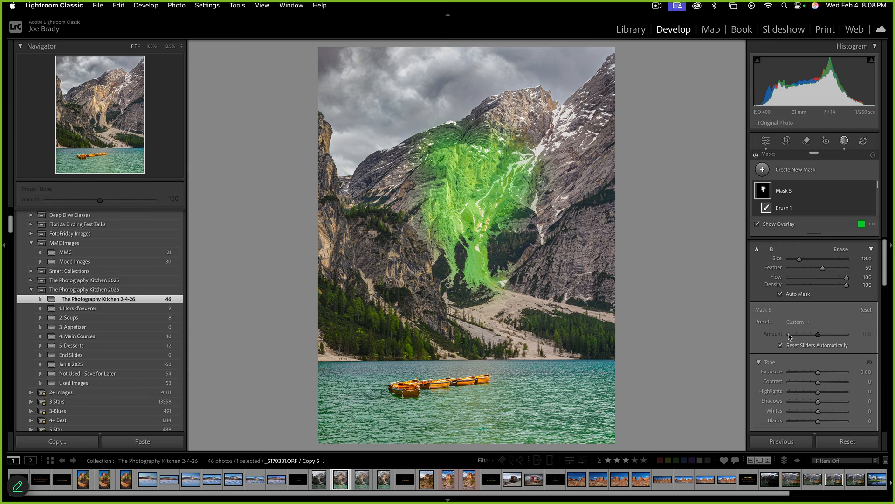
{"action": "scroll", "coordinate": [788, 334], "scroll_direction": "down", "scroll_amount": 2}
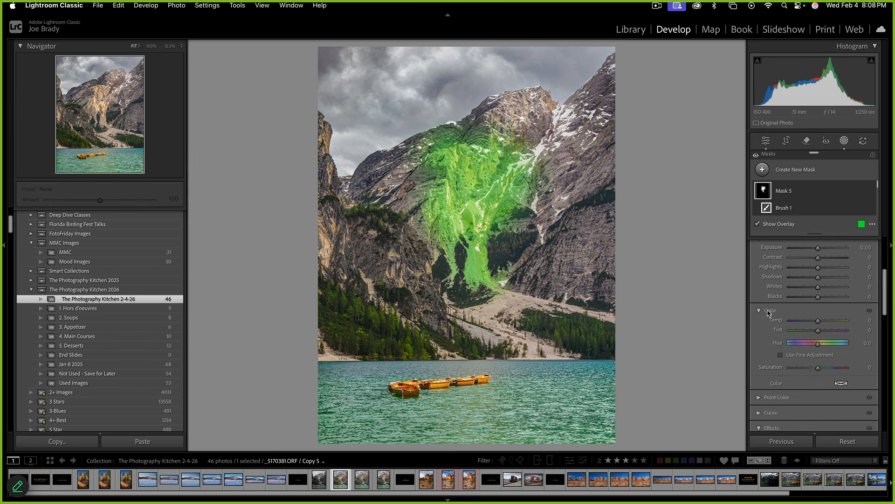
{"action": "key", "text": "o"}
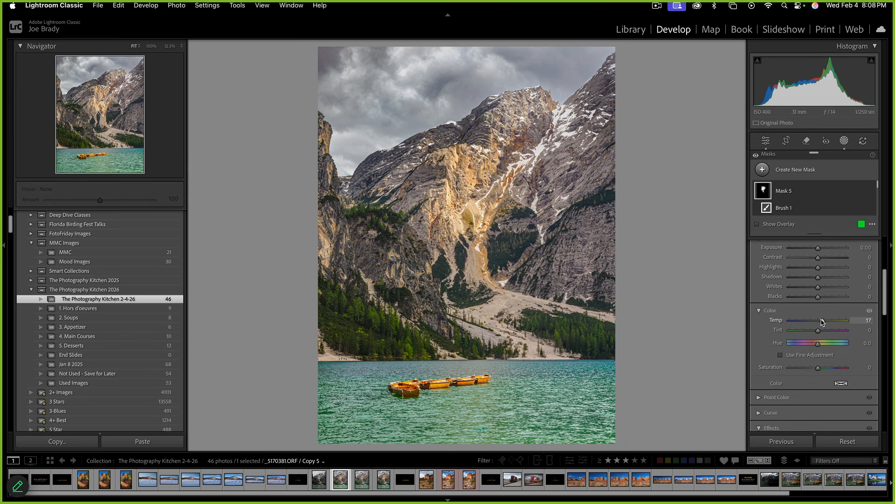
{"action": "left_click_drag", "start_coordinate": [825, 321], "coordinate": [824, 321]}
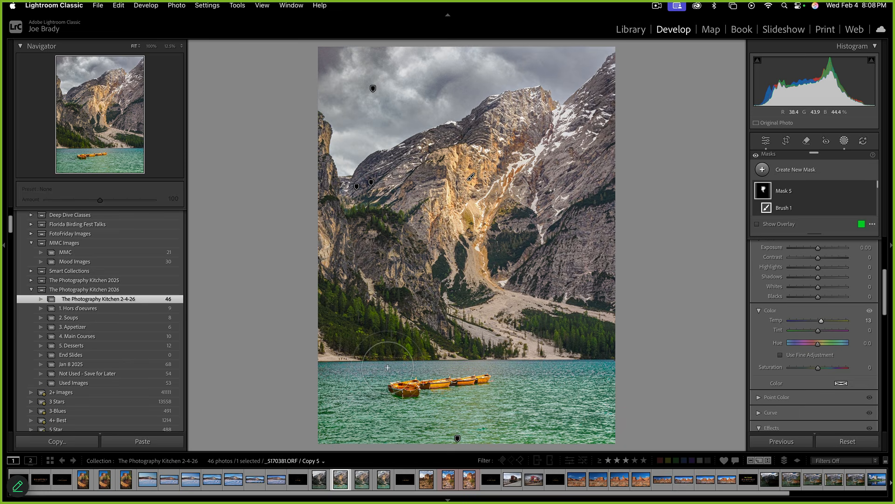
{"action": "key", "text": "d"}
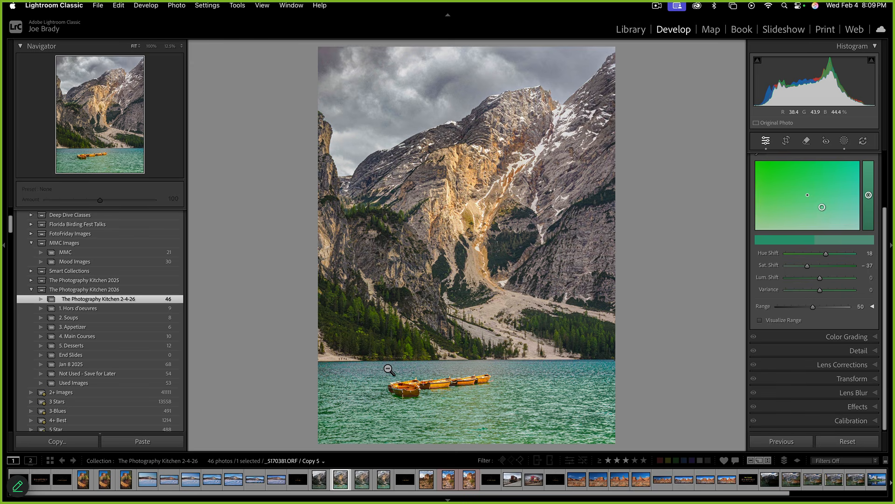
Set the Transform Aspect to +49 and shift the Y Offset to −0.4
{"action": "left_click", "coordinate": [859, 379]}
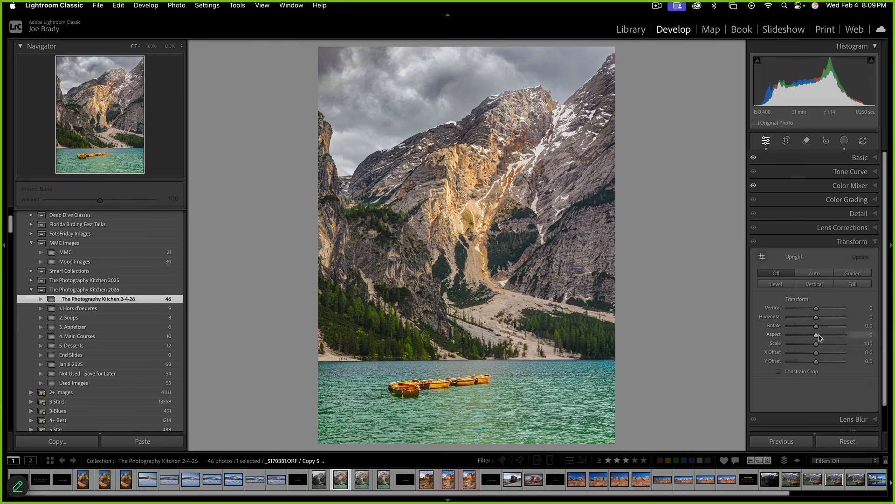
{"action": "left_click_drag", "start_coordinate": [816, 336], "coordinate": [830, 334]}
{"action": "scroll", "coordinate": [830, 335], "scroll_direction": "down", "scroll_amount": 1}
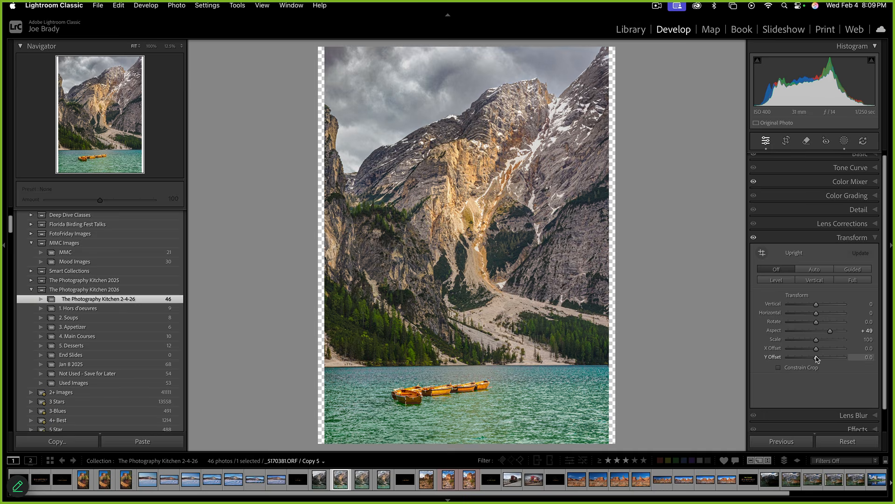
{"action": "mouse_move", "coordinate": [817, 357]}
{"action": "left_mouse_down"}
{"action": "mouse_move", "coordinate": [825, 357]}
{"action": "mouse_move", "coordinate": [808, 358]}
{"action": "mouse_move", "coordinate": [816, 358]}
{"action": "left_mouse_up"}
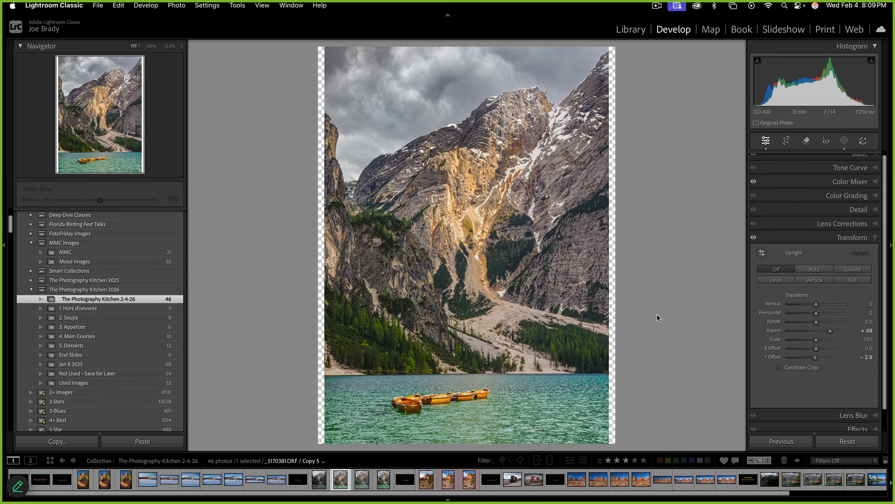
Try and undo Constrain Crop, then set Scale to 96 and X Offset to +0.9
{"action": "left_click", "coordinate": [779, 368]}
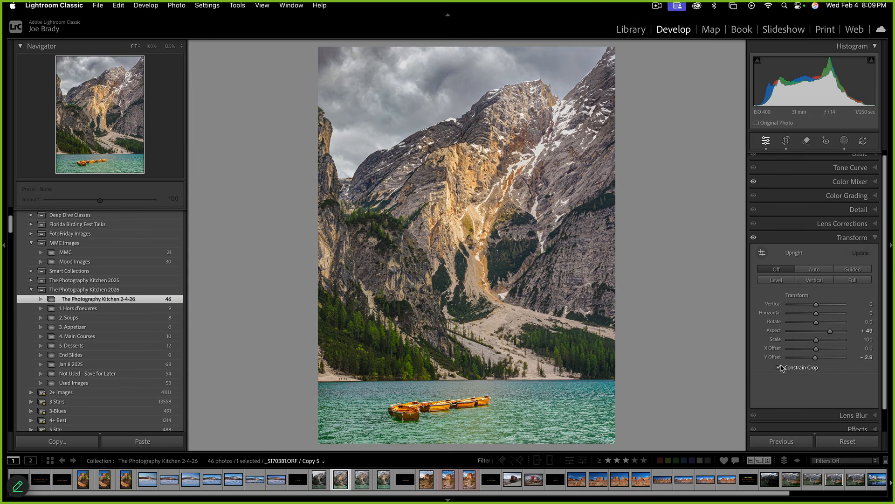
{"action": "key", "text": "super+z"}
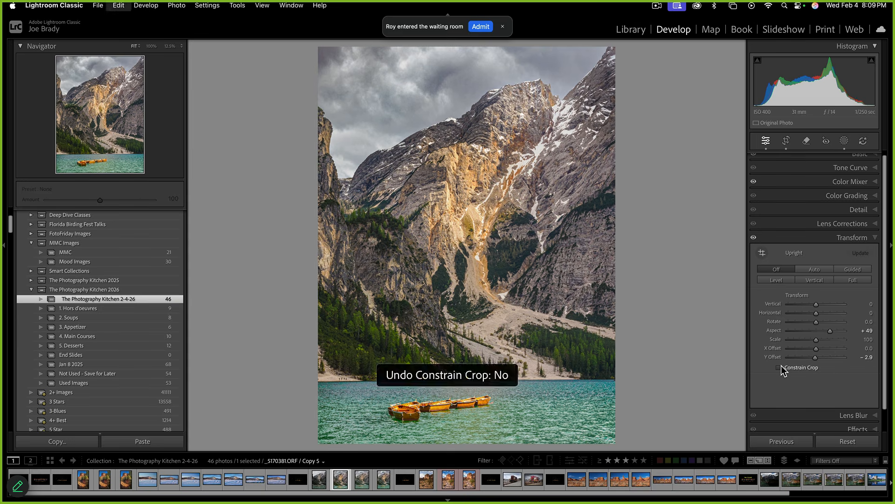
{"action": "key", "text": "super+z"}
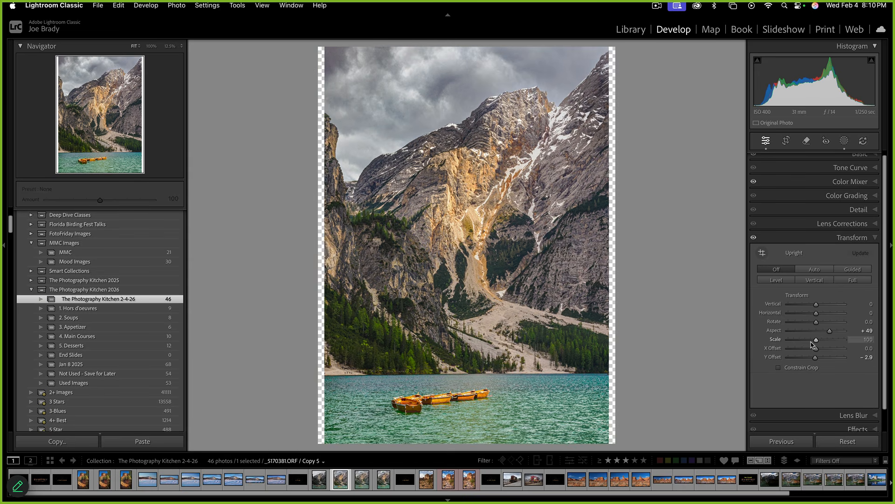
{"action": "left_click_drag", "start_coordinate": [816, 340], "coordinate": [815, 341]}
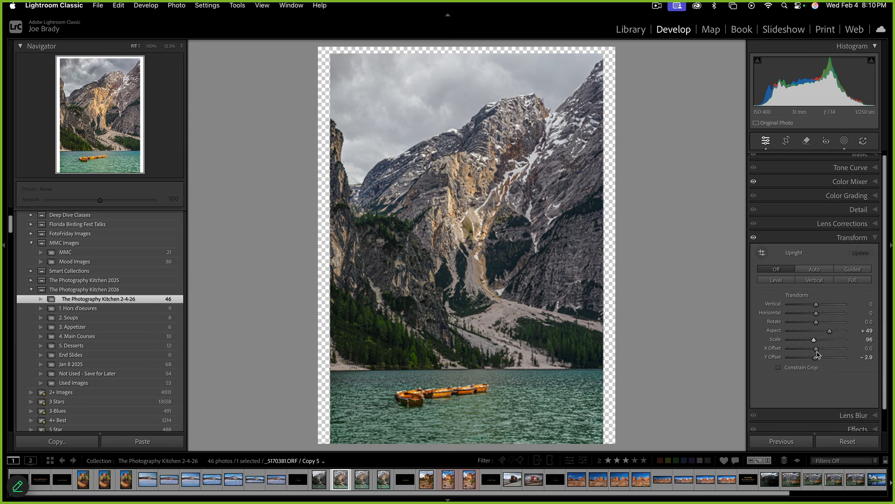
{"action": "left_click_drag", "start_coordinate": [816, 350], "coordinate": [818, 356]}
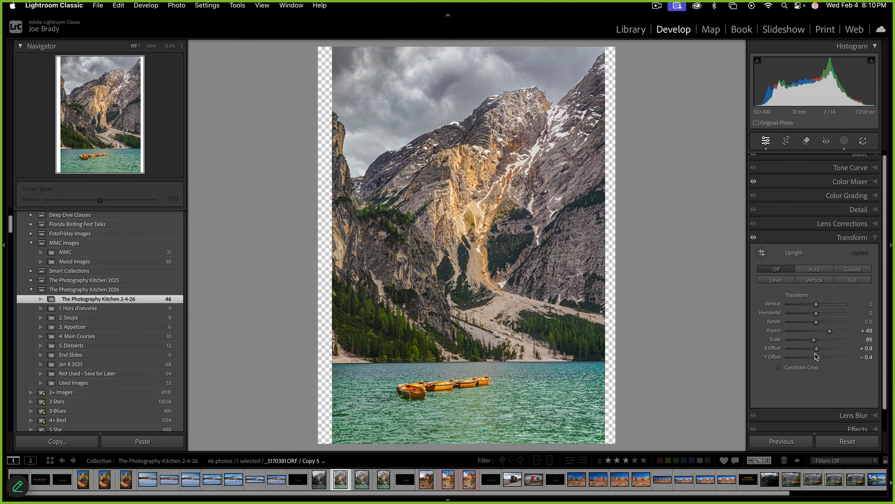
Unlock the crop aspect and trim the left, right and bottom edges to remove transparent areas
{"action": "left_click", "coordinate": [784, 141]}
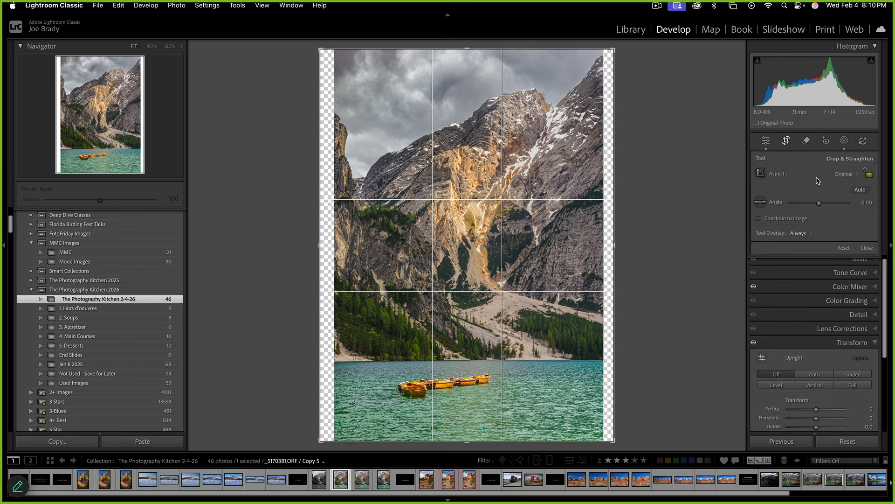
{"action": "left_click", "coordinate": [870, 176]}
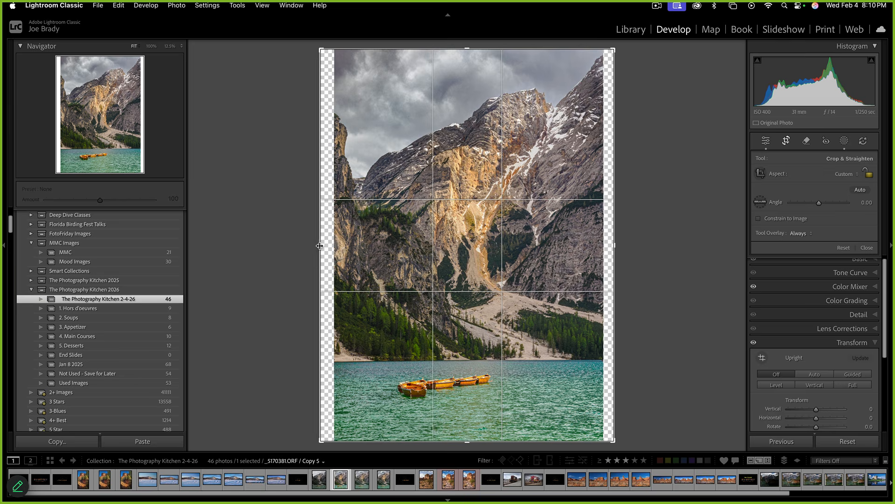
{"action": "left_click_drag", "start_coordinate": [320, 245], "coordinate": [327, 245]}
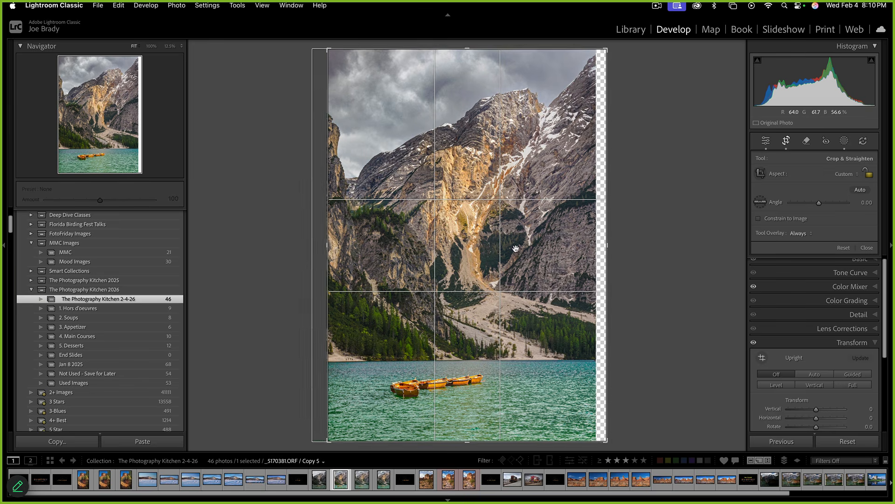
{"action": "left_click_drag", "start_coordinate": [608, 245], "coordinate": [603, 246]}
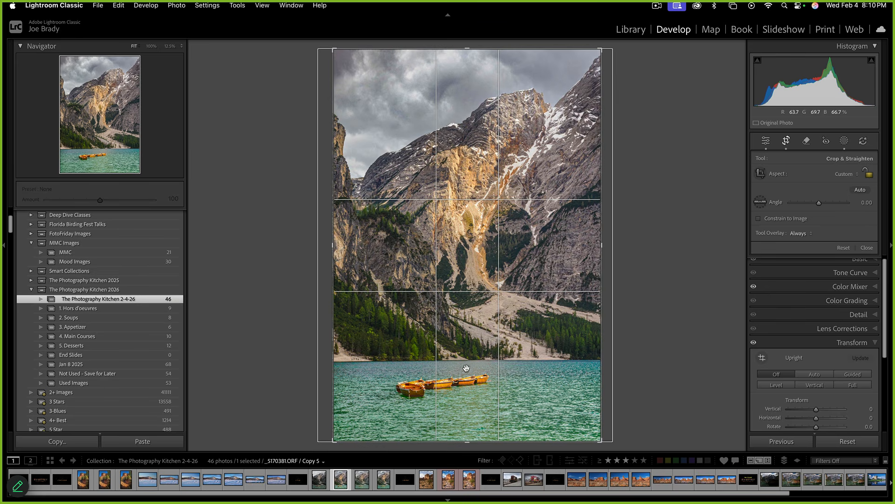
{"action": "left_click_drag", "start_coordinate": [467, 438], "coordinate": [468, 435]}
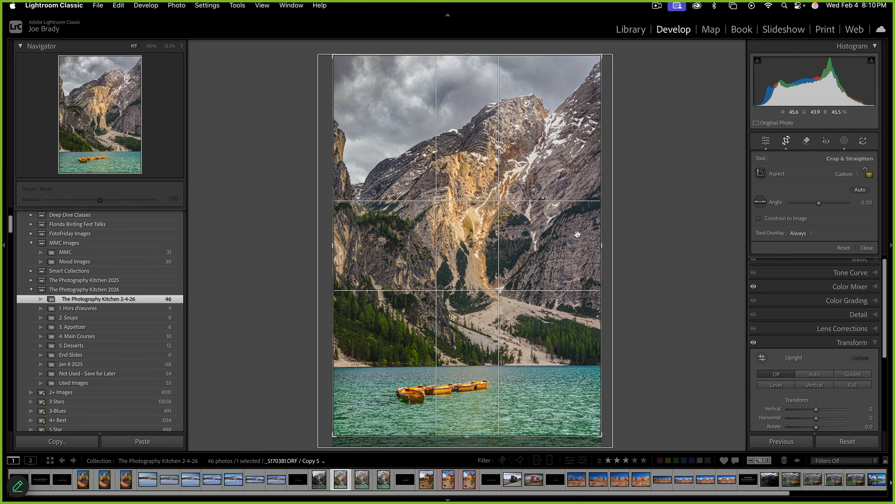
{"action": "left_click_drag", "start_coordinate": [598, 245], "coordinate": [601, 244]}
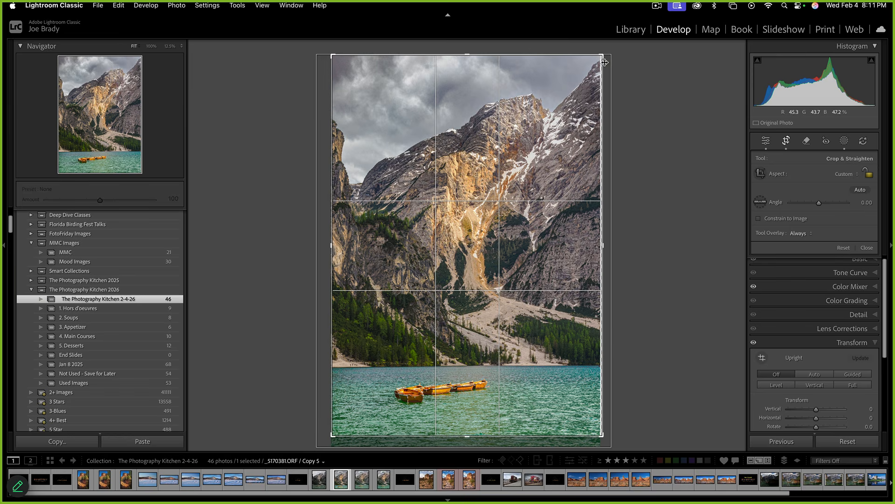
{"action": "left_click_drag", "start_coordinate": [602, 243], "coordinate": [600, 239]}
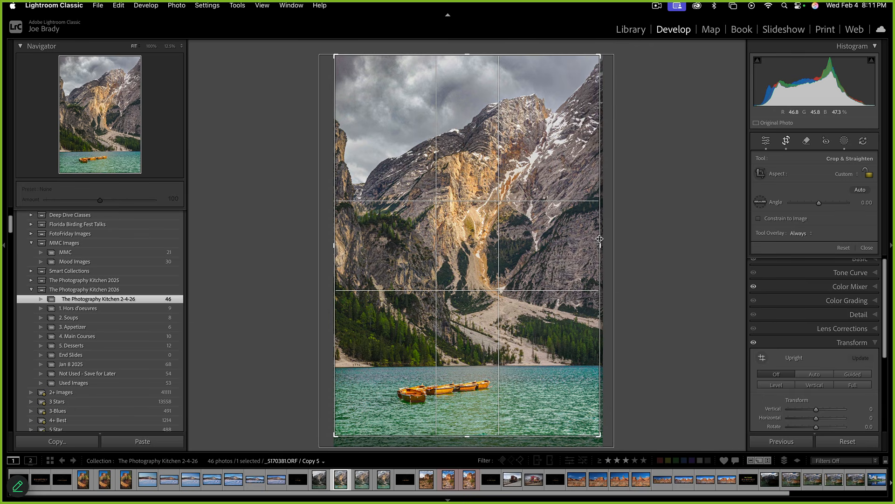
{"action": "key", "text": "Return"}
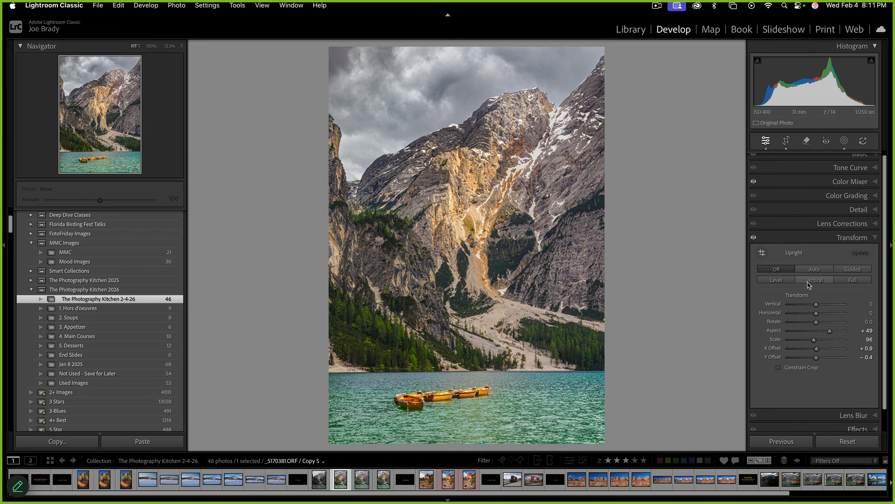
Add a subtle post-crop vignette of Amount −11, then also select the unedited lake photo
{"action": "scroll", "coordinate": [884, 416], "scroll_direction": "down", "scroll_amount": 1}
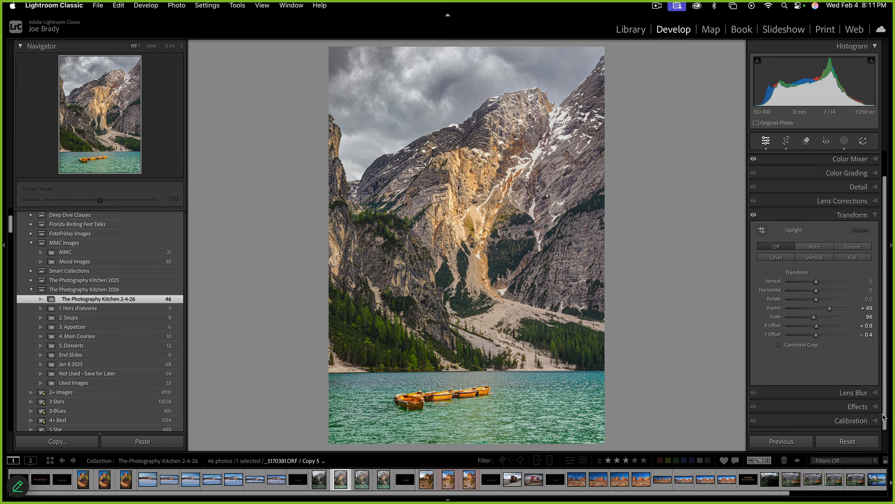
{"action": "left_click", "coordinate": [865, 408]}
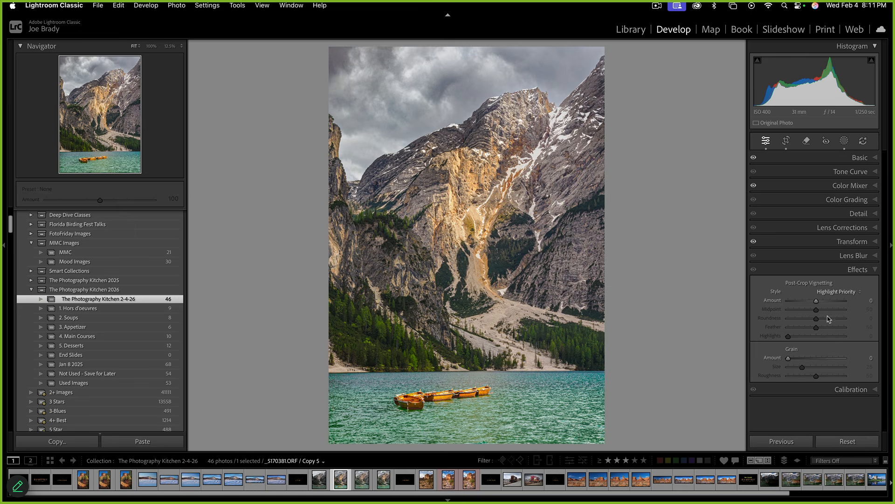
{"action": "left_click_drag", "start_coordinate": [817, 301], "coordinate": [814, 302]}
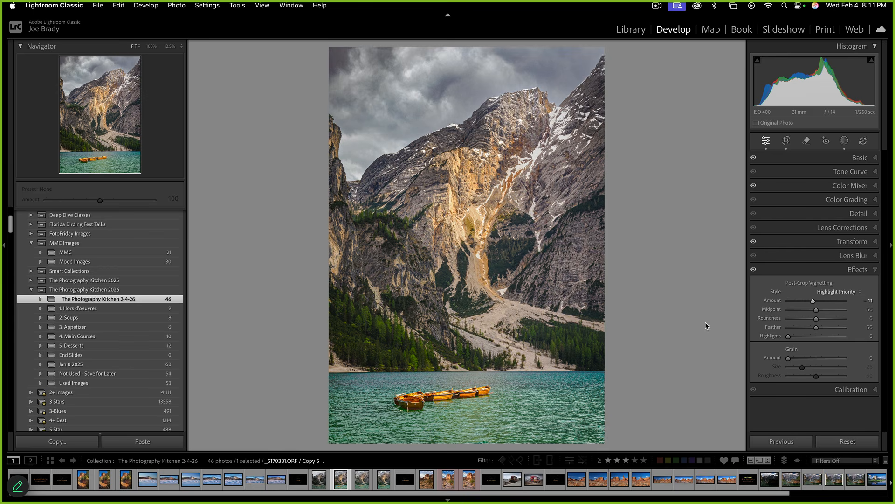
{"action": "left_click", "coordinate": [321, 482], "text": "super"}
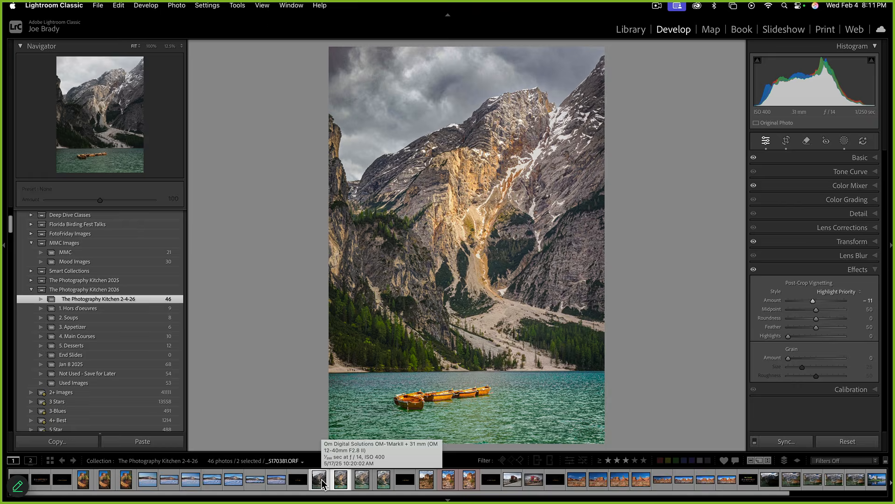
{"action": "left_click", "coordinate": [323, 481]}
{"action": "key", "text": "f"}
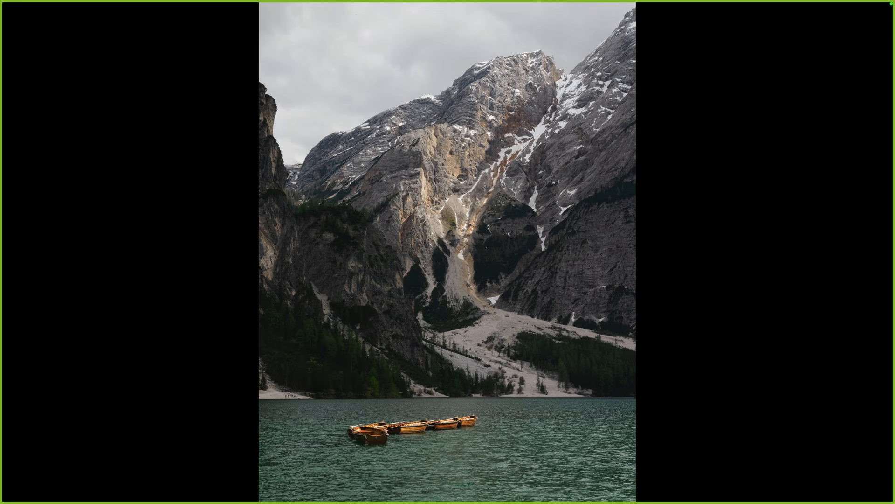
{"action": "key", "text": "Right"}
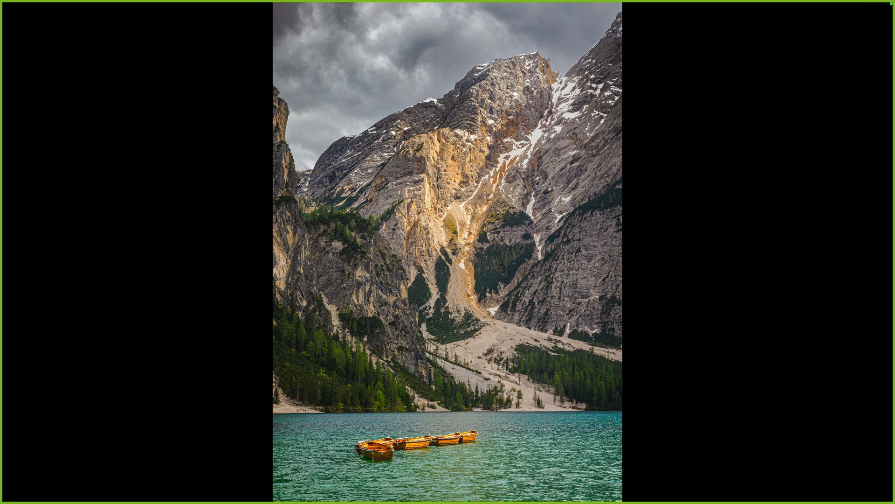
{"action": "key", "text": "Left"}
{"action": "key", "text": "Right"}
{"action": "key", "text": "f"}
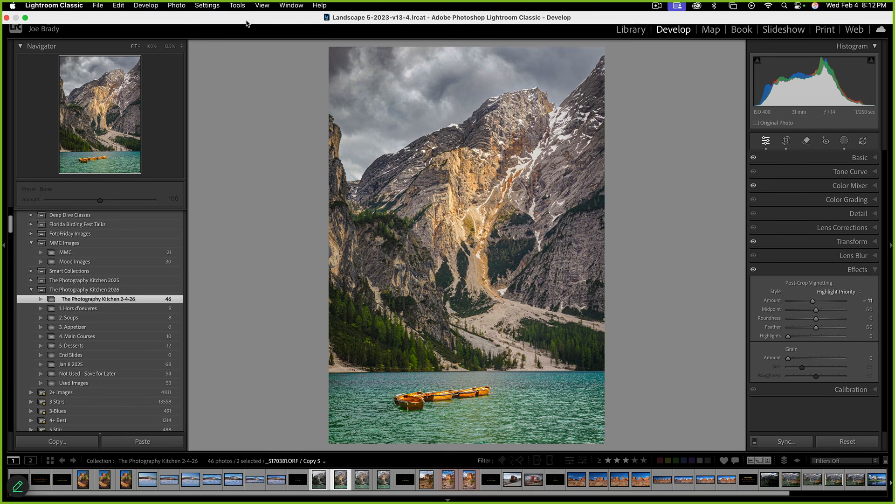
In Photoshop, add a Color Balance adjustment layer and zoom in on the boats and lake
{"action": "mouse_move", "coordinate": [451, 494]}
{"action": "left_click", "coordinate": [65, 483]}
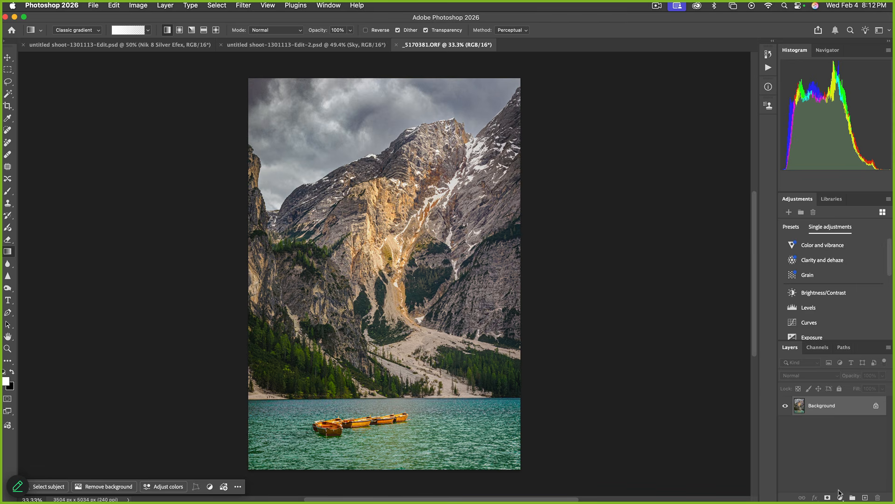
{"action": "left_click", "coordinate": [841, 498]}
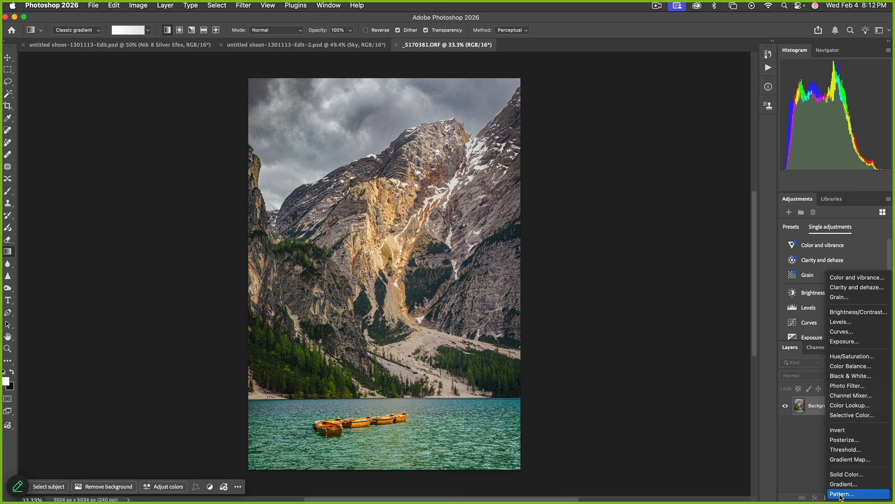
{"action": "left_click", "coordinate": [550, 387]}
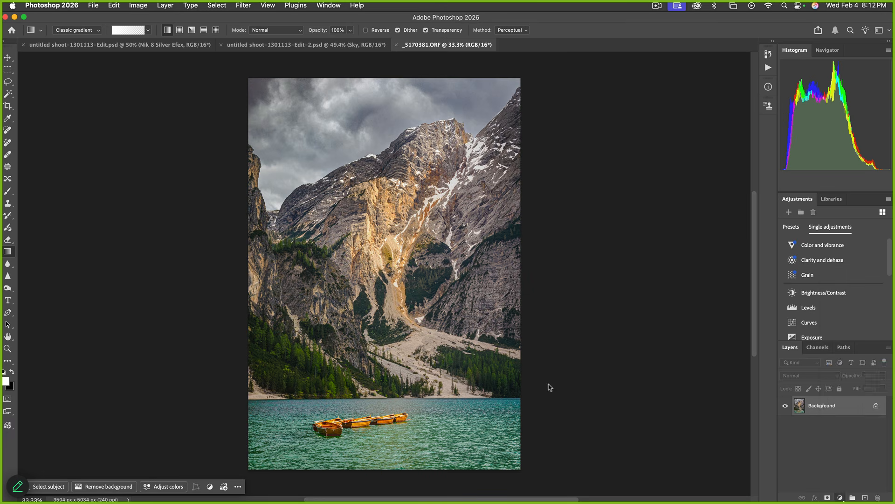
{"action": "left_click", "coordinate": [8, 348]}
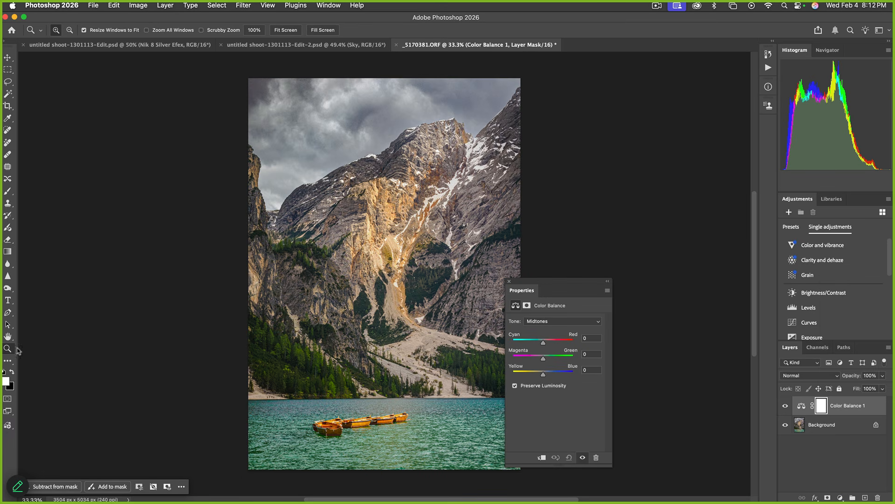
{"action": "left_click", "coordinate": [408, 411]}
{"action": "left_click", "coordinate": [408, 411]}
{"action": "key", "text": "space"}
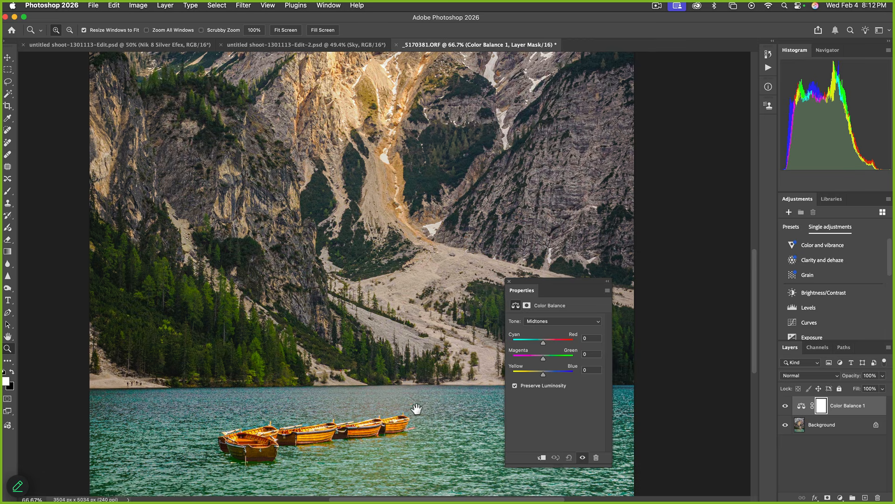
{"action": "left_click_drag", "start_coordinate": [416, 409], "coordinate": [392, 330]}
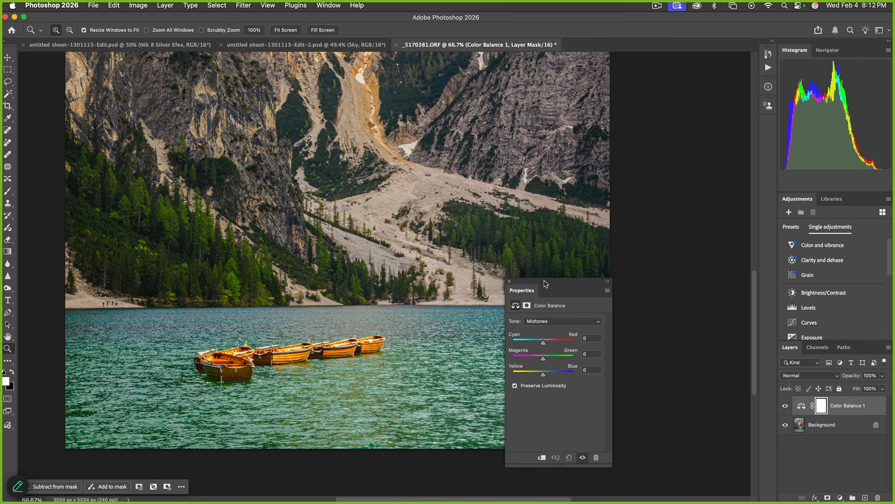
{"action": "left_click_drag", "start_coordinate": [545, 283], "coordinate": [622, 265]}
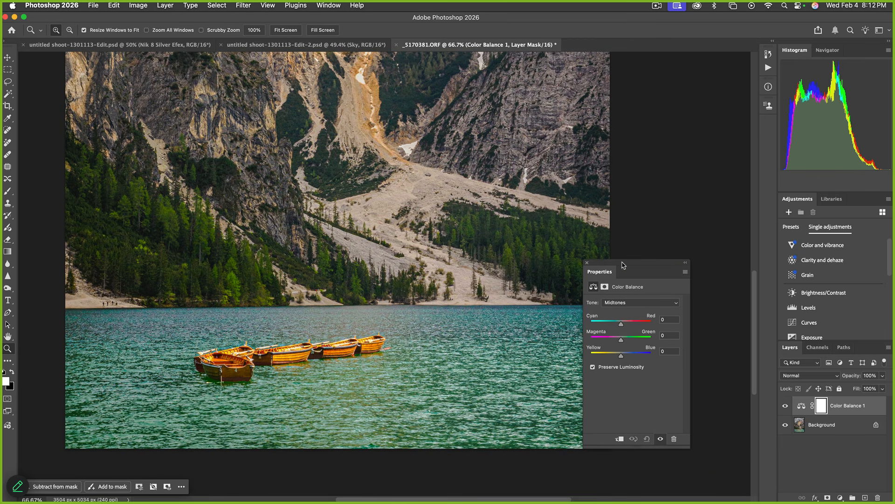
Set the Color Balance midtones to Red +10, Magenta −5 and Blue +7
{"action": "left_click", "coordinate": [636, 323]}
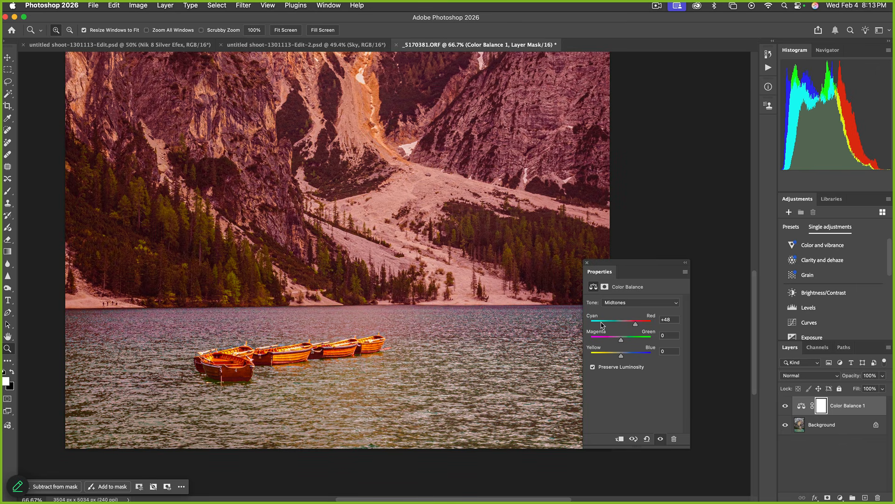
{"action": "left_click", "coordinate": [604, 323]}
{"action": "left_click", "coordinate": [639, 323]}
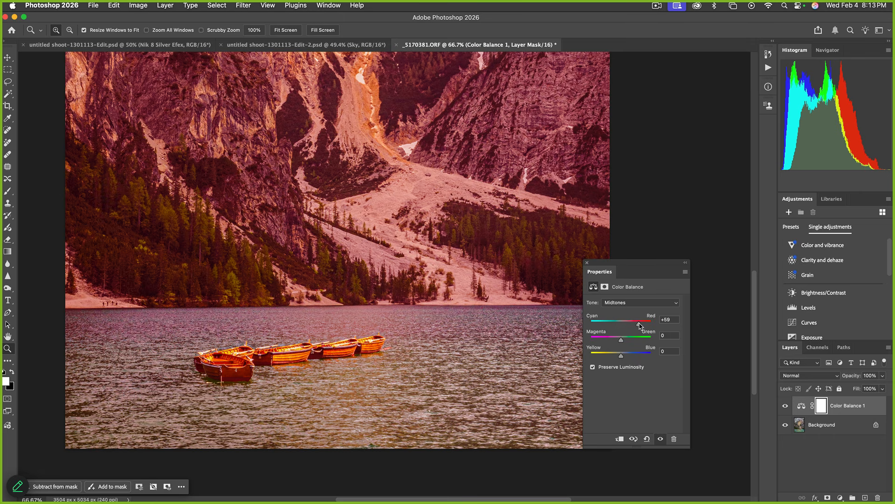
{"action": "left_click_drag", "start_coordinate": [639, 323], "coordinate": [625, 325]}
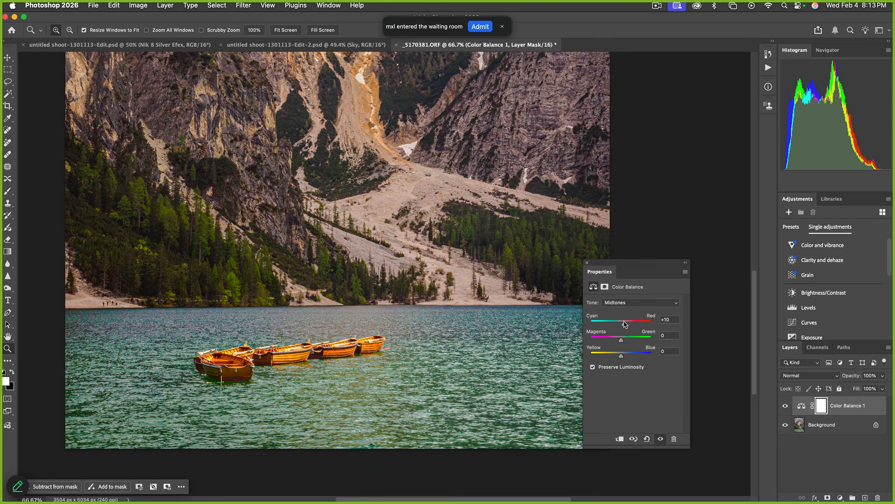
{"action": "mouse_move", "coordinate": [621, 340]}
{"action": "left_mouse_down"}
{"action": "mouse_move", "coordinate": [611, 341]}
{"action": "mouse_move", "coordinate": [632, 341]}
{"action": "mouse_move", "coordinate": [612, 341]}
{"action": "mouse_move", "coordinate": [629, 341]}
{"action": "mouse_move", "coordinate": [613, 340]}
{"action": "mouse_move", "coordinate": [627, 341]}
{"action": "mouse_move", "coordinate": [611, 356]}
{"action": "mouse_move", "coordinate": [623, 357]}
{"action": "left_mouse_up"}
{"action": "left_click", "coordinate": [631, 303]}
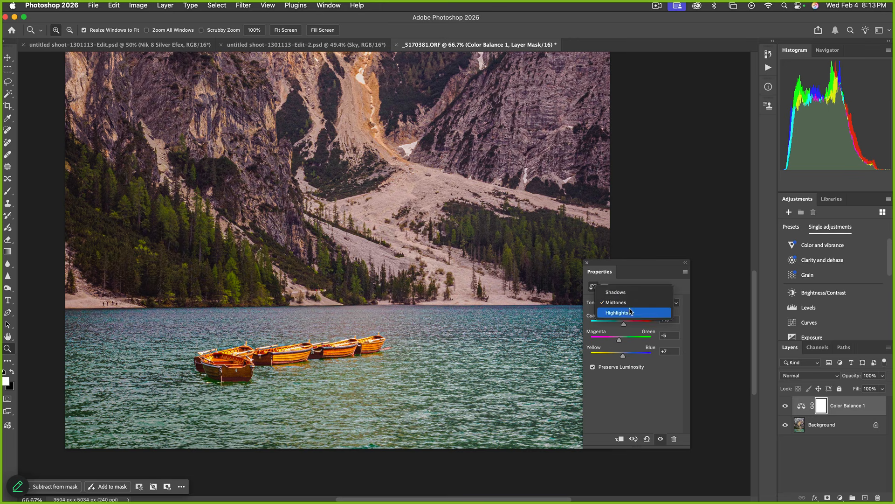
Shift the Color Balance highlights slightly toward cyan, magenta and blue
{"action": "left_click", "coordinate": [631, 311]}
{"action": "mouse_move", "coordinate": [622, 324]}
{"action": "left_mouse_down"}
{"action": "mouse_move", "coordinate": [630, 325]}
{"action": "mouse_move", "coordinate": [618, 325]}
{"action": "left_mouse_up"}
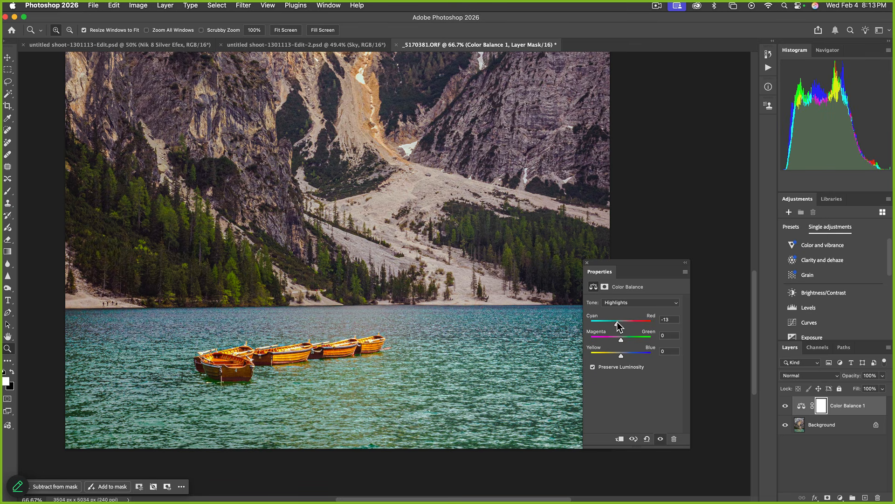
{"action": "mouse_move", "coordinate": [621, 339]}
{"action": "left_mouse_down"}
{"action": "mouse_move", "coordinate": [612, 342]}
{"action": "mouse_move", "coordinate": [630, 340]}
{"action": "mouse_move", "coordinate": [619, 340]}
{"action": "mouse_move", "coordinate": [615, 357]}
{"action": "mouse_move", "coordinate": [624, 356]}
{"action": "left_mouse_up"}
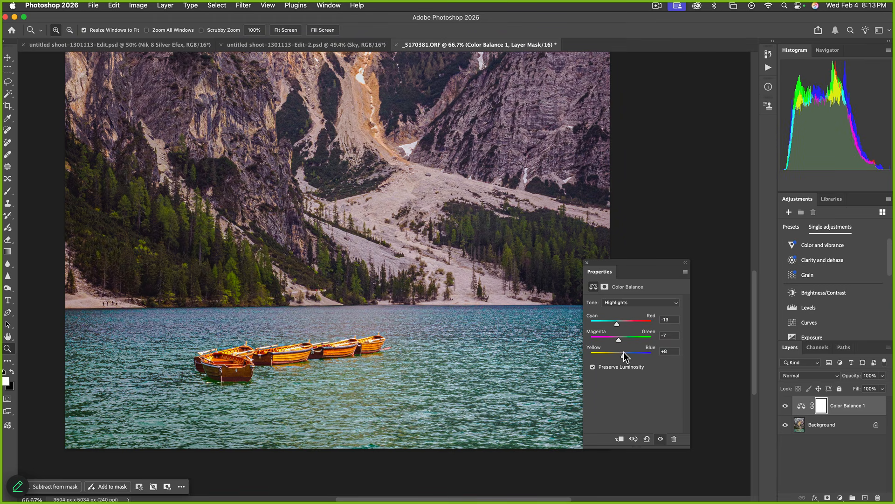
{"action": "left_click_drag", "start_coordinate": [623, 353], "coordinate": [622, 357]}
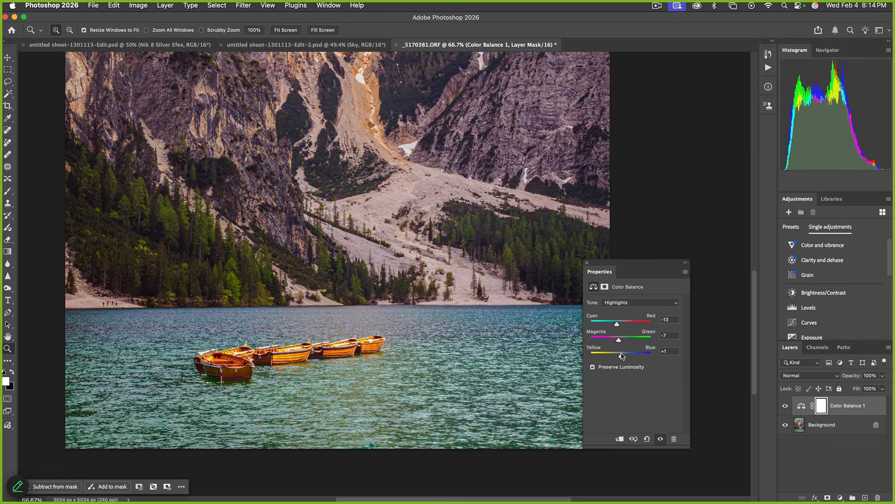
Set the shadows to Cyan −8, Magenta −5 and Blue +2, then close the Properties panel
{"action": "left_click", "coordinate": [626, 303]}
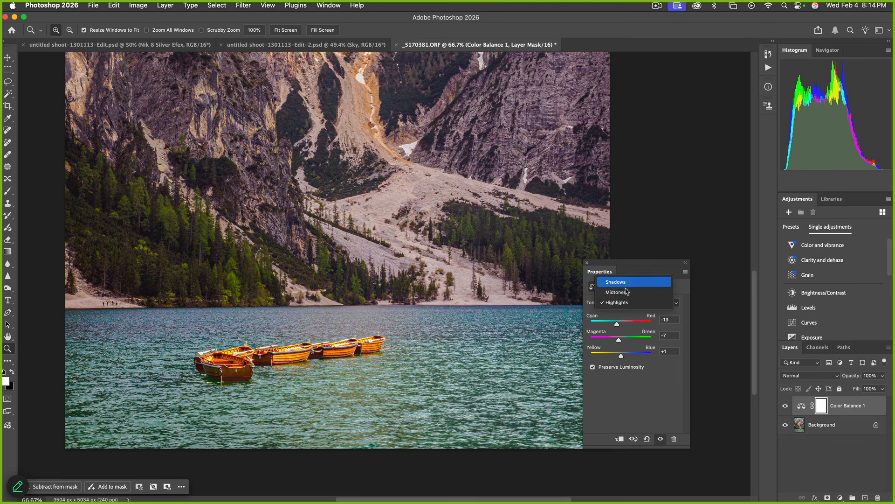
{"action": "left_click", "coordinate": [627, 285]}
{"action": "mouse_move", "coordinate": [621, 324]}
{"action": "left_mouse_down"}
{"action": "mouse_move", "coordinate": [630, 339]}
{"action": "mouse_move", "coordinate": [620, 338]}
{"action": "left_mouse_up"}
{"action": "left_click_drag", "start_coordinate": [623, 340], "coordinate": [622, 357]}
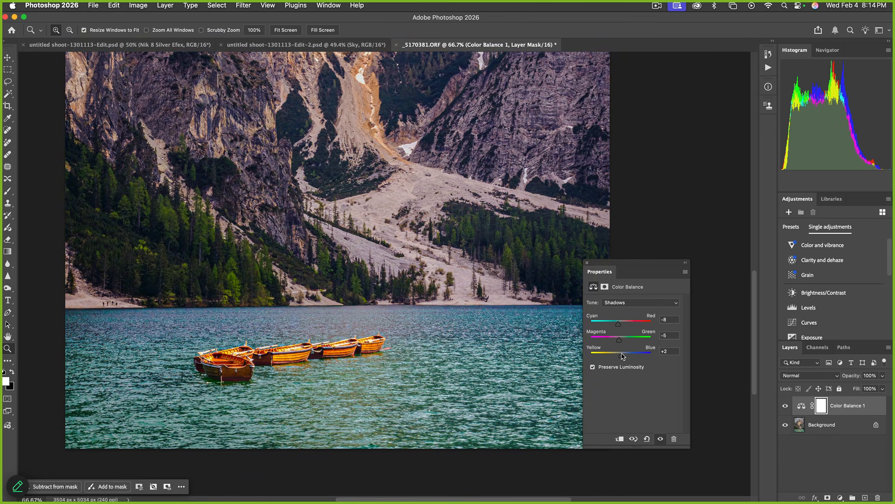
{"action": "left_click", "coordinate": [587, 263]}
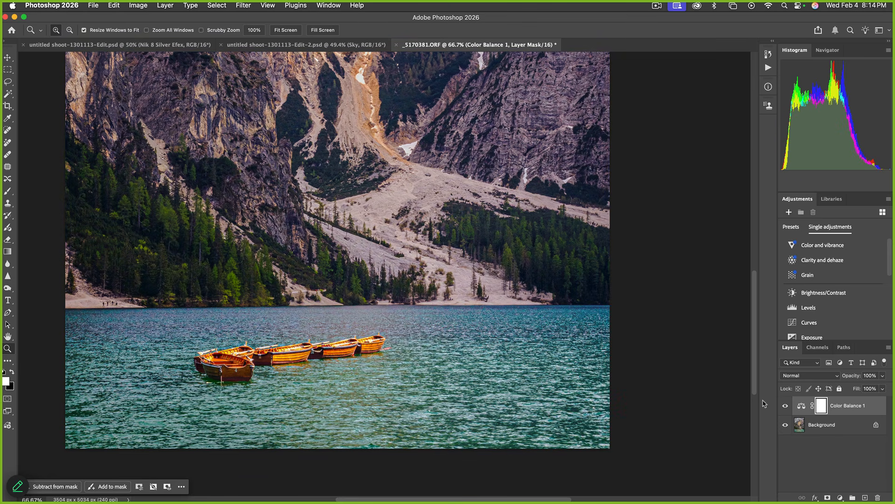
Toggle Color Balance 1 on and off to compare, fit the image on screen, ending with it on
{"action": "left_click", "coordinate": [786, 406]}
{"action": "left_click", "coordinate": [786, 406]}
{"action": "left_click", "coordinate": [786, 406]}
{"action": "left_click", "coordinate": [786, 406]}
{"action": "left_click", "coordinate": [786, 406]}
{"action": "left_click", "coordinate": [786, 406]}
{"action": "left_click", "coordinate": [786, 406]}
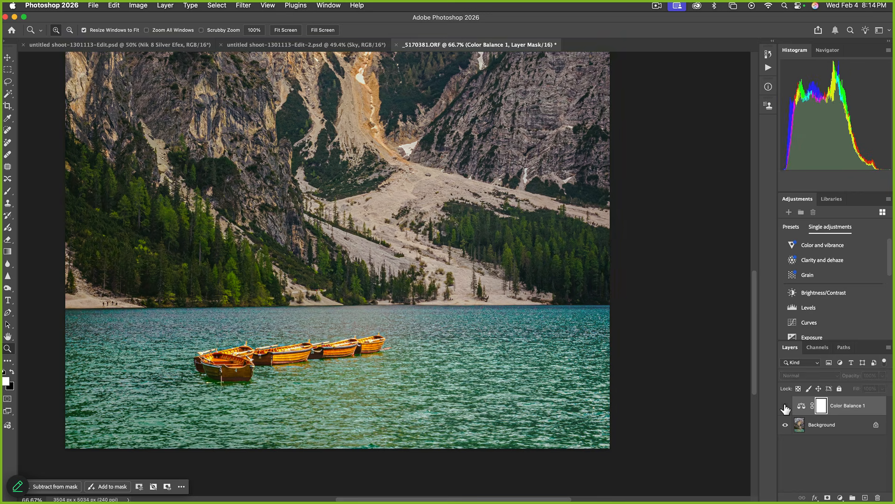
{"action": "left_click", "coordinate": [786, 406]}
{"action": "key", "text": "super+0"}
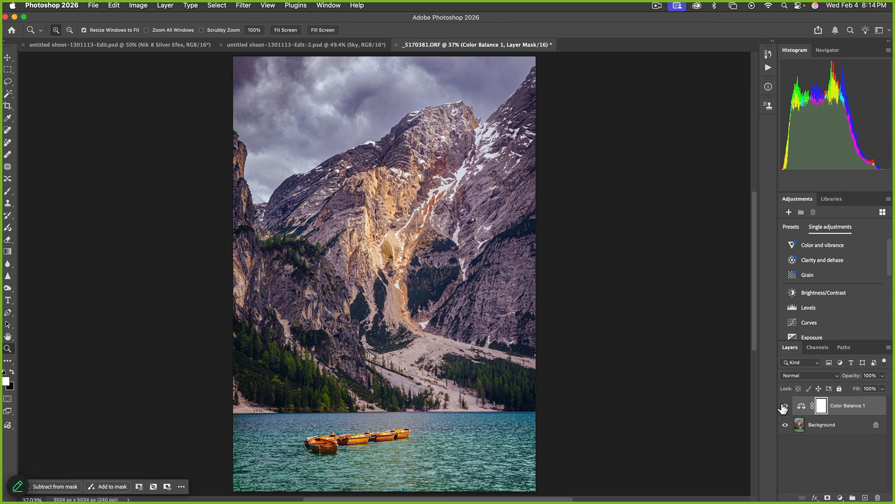
{"action": "left_click", "coordinate": [786, 406]}
{"action": "left_click", "coordinate": [786, 406]}
{"action": "left_click", "coordinate": [786, 406]}
{"action": "left_click", "coordinate": [786, 406]}
{"action": "left_click", "coordinate": [786, 406]}
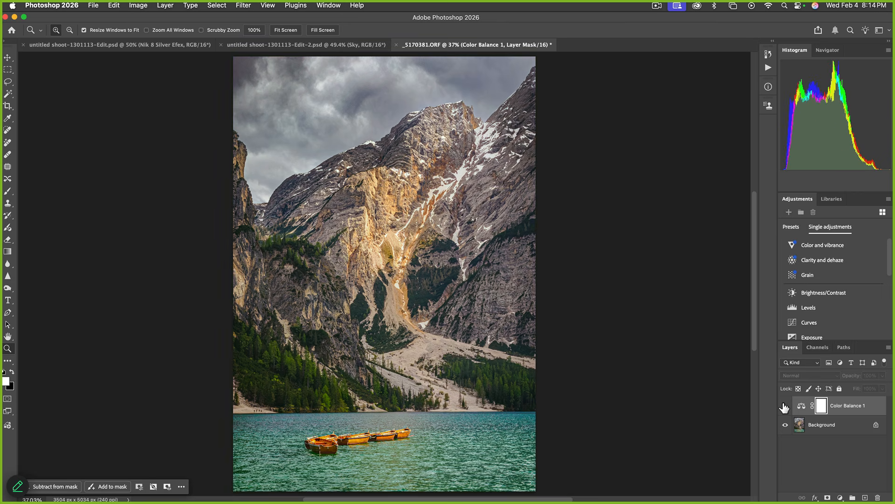
{"action": "left_click", "coordinate": [786, 406]}
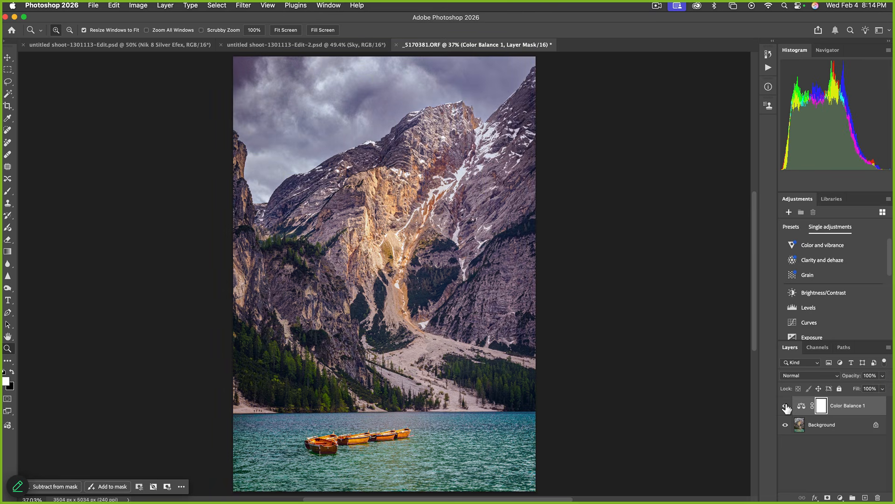
{"action": "left_click", "coordinate": [12, 69]}
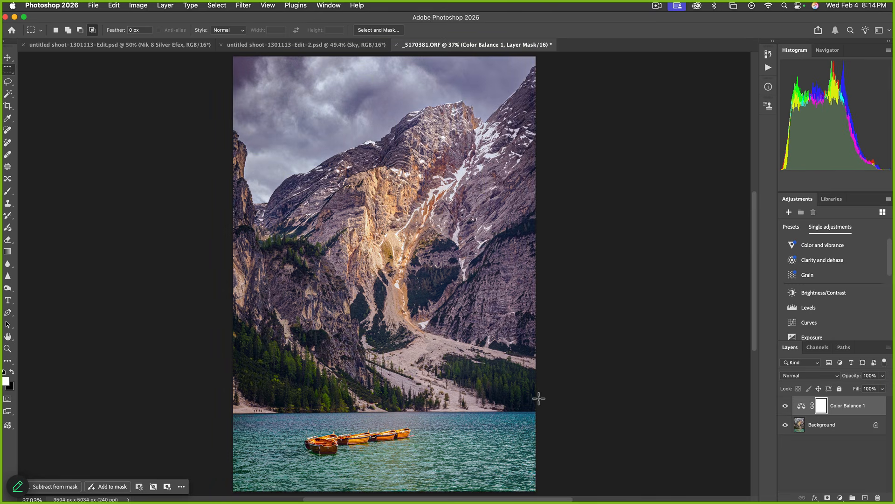
{"action": "left_click_drag", "start_coordinate": [544, 414], "coordinate": [210, 49]}
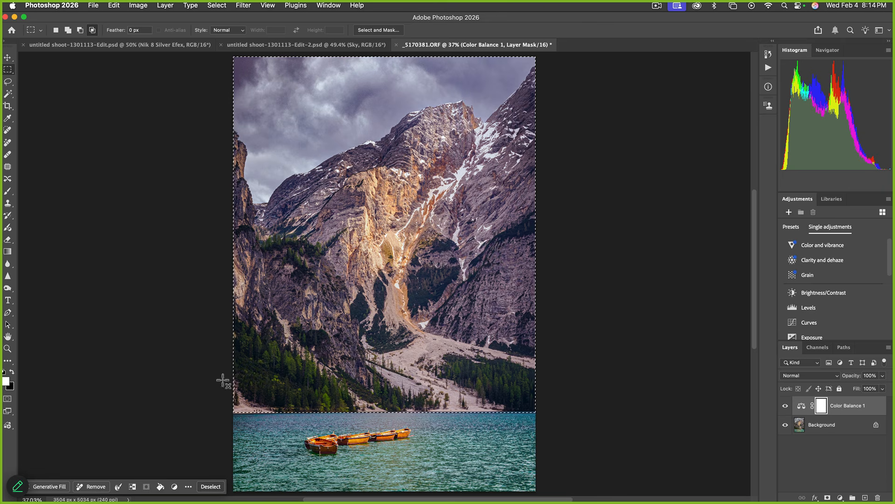
{"action": "left_click", "coordinate": [12, 373]}
{"action": "key", "text": "alt+BackSpace"}
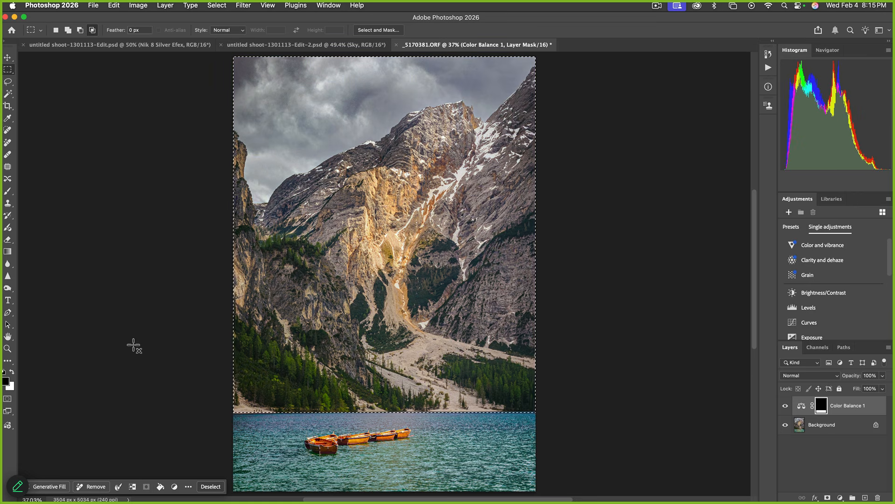
{"action": "left_click", "coordinate": [785, 405]}
{"action": "left_click", "coordinate": [785, 406]}
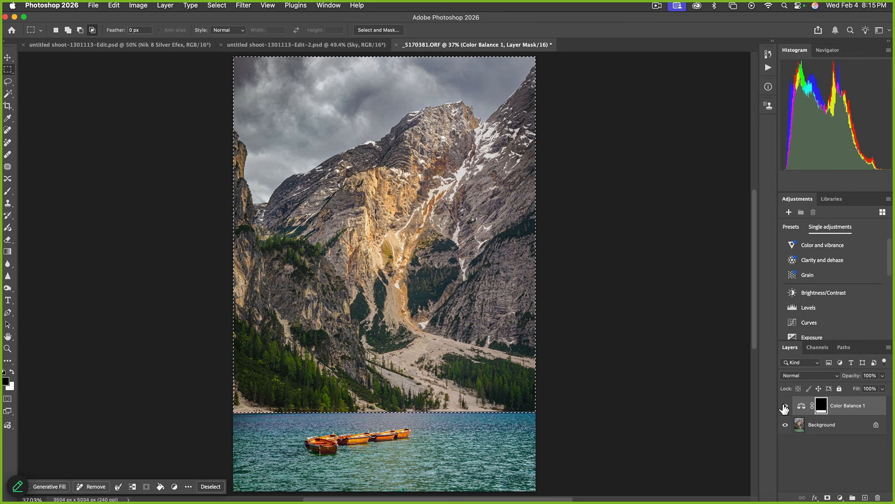
{"action": "key", "text": "super+d"}
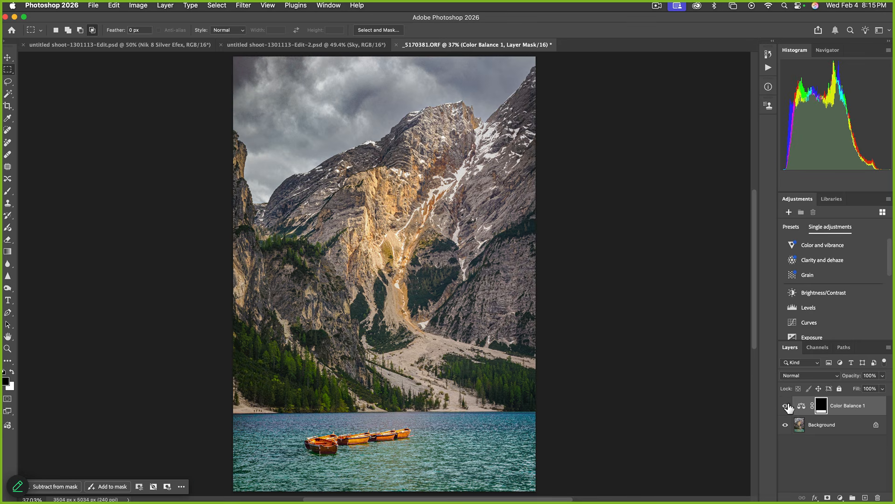
{"action": "left_click", "coordinate": [786, 406]}
{"action": "left_click", "coordinate": [786, 406]}
{"action": "left_click", "coordinate": [786, 406]}
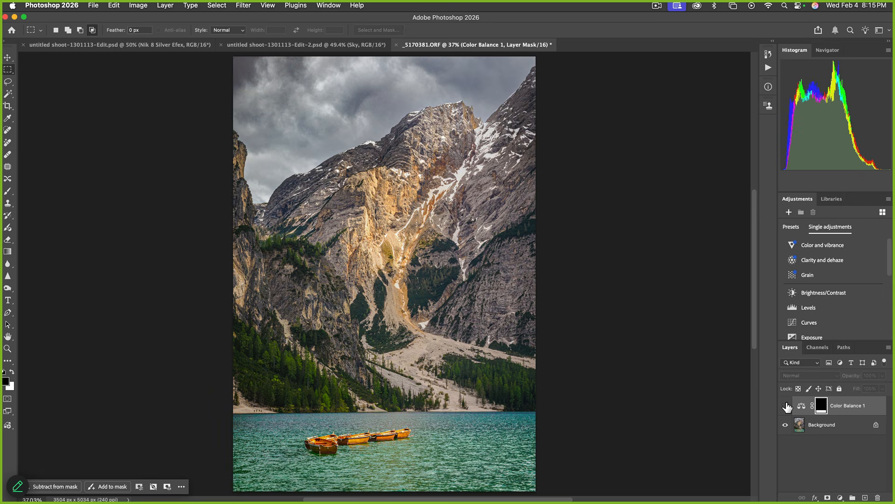
{"action": "left_click", "coordinate": [786, 407]}
{"action": "left_click", "coordinate": [785, 407]}
{"action": "left_click", "coordinate": [786, 406]}
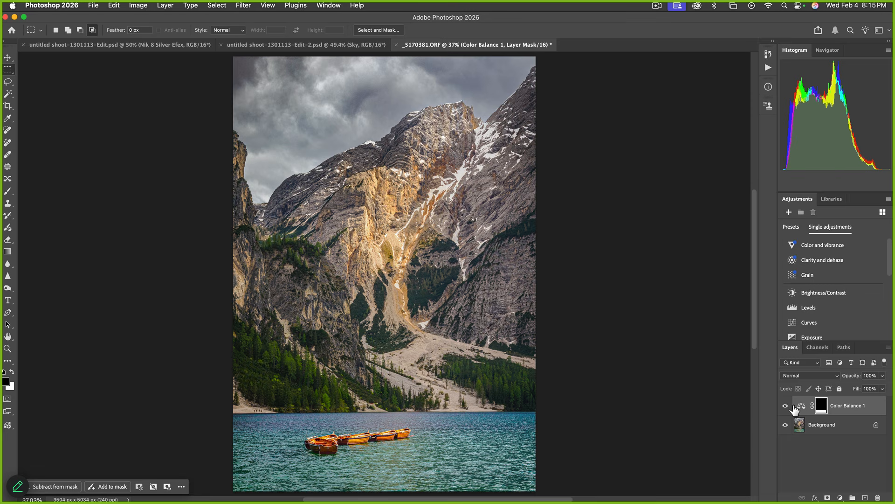
Save the edit as _5170381-Edit.psd and switch back to Lightroom Classic
{"action": "key", "text": "super+s"}
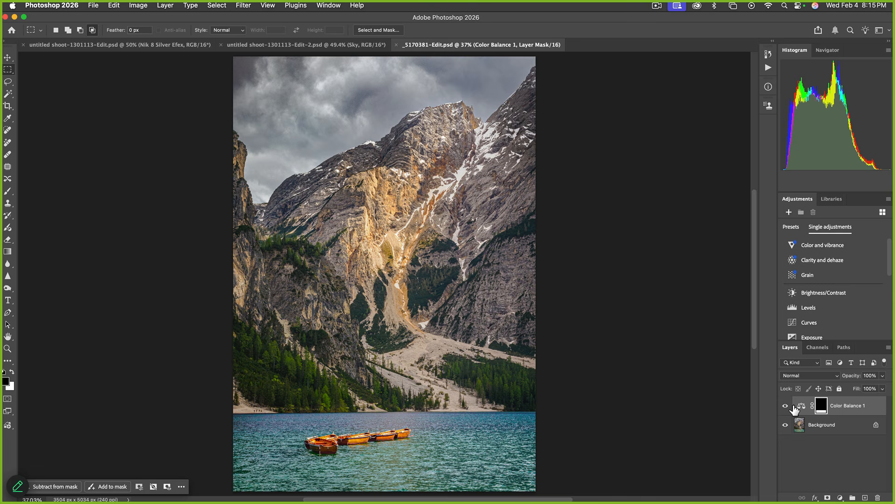
{"action": "key", "text": "super+Tab"}
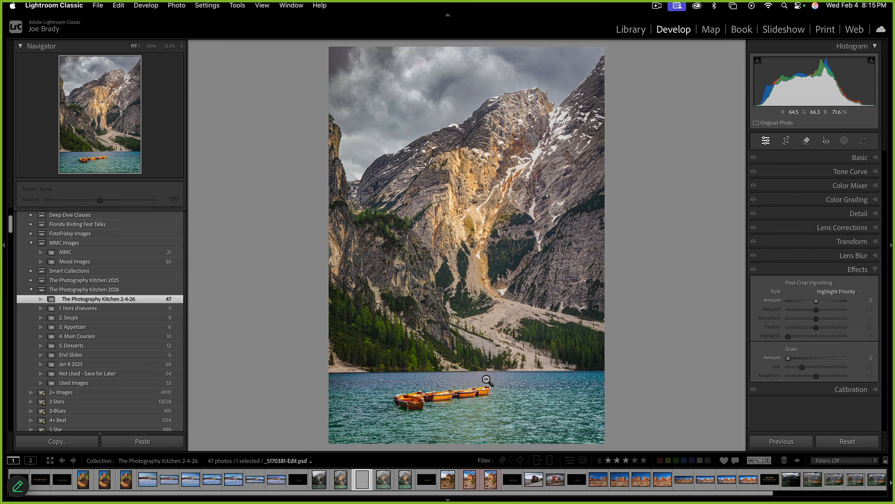
Select _5170381-Edit.psd in the filmstrip after glancing at the earlier lake copy
{"action": "left_click", "coordinate": [340, 481]}
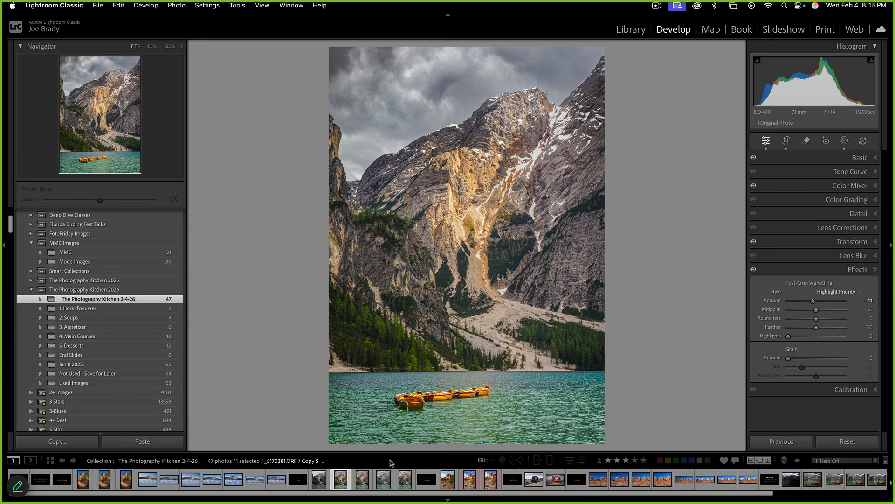
{"action": "left_click", "coordinate": [362, 482]}
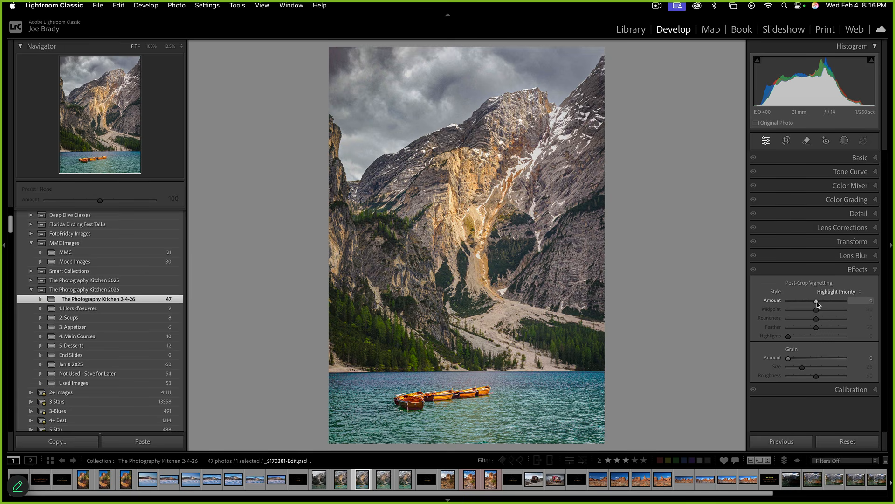
Give _5170381-Edit.psd a post-crop vignette, settling the Amount at −11
{"action": "left_click_drag", "start_coordinate": [817, 301], "coordinate": [768, 302]}
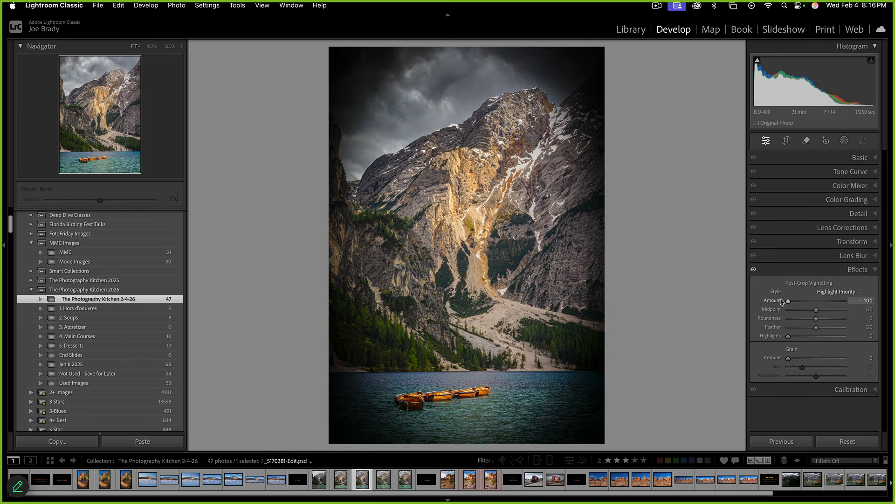
{"action": "left_click_drag", "start_coordinate": [786, 301], "coordinate": [814, 302]}
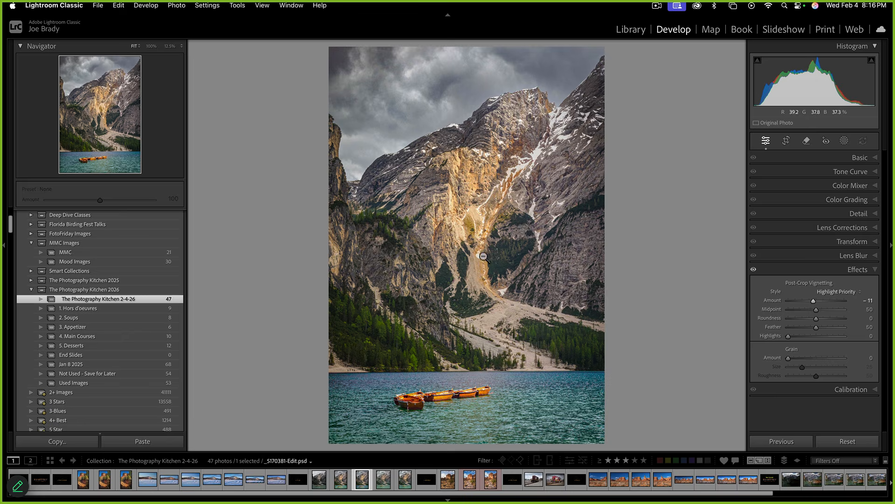
{"action": "left_click", "coordinate": [421, 482]}
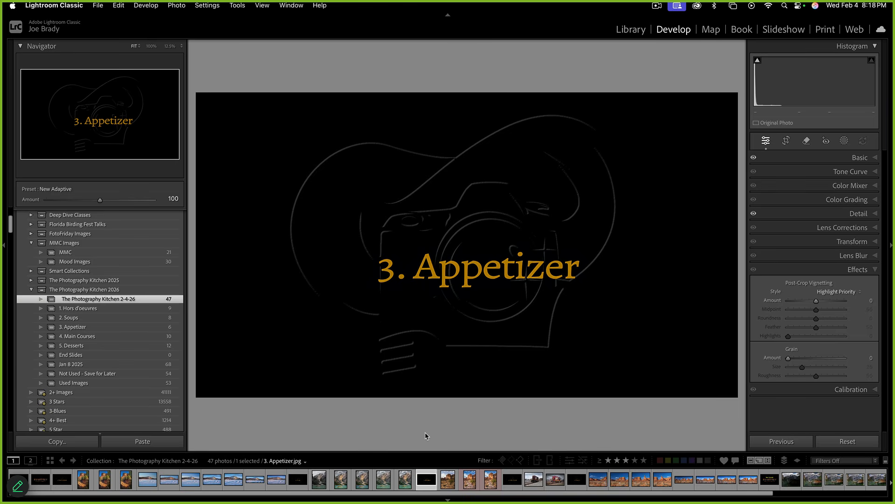
Go to the 3. Appetizer title slide in the filmstrip, next to the red-rock photo _B110527.ORF
{"action": "left_click", "coordinate": [449, 484]}
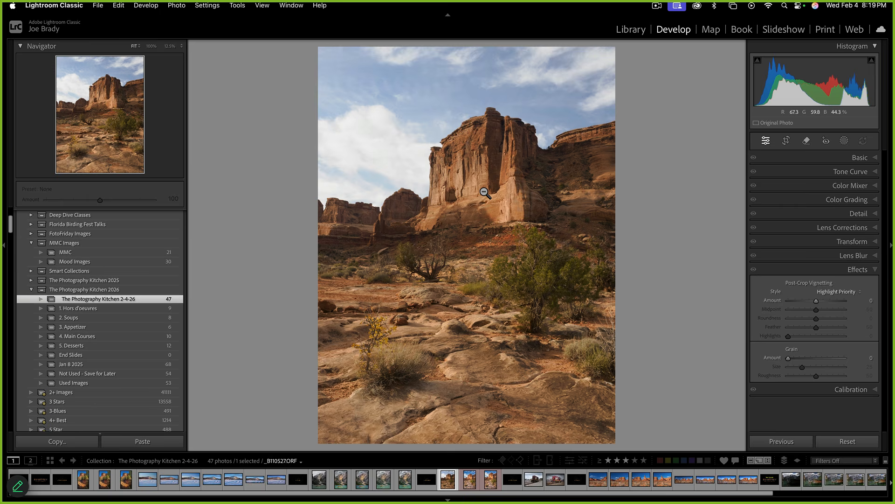
Create a virtual copy of the butte photo and give it the Adaptive Color profile at Amount 130
{"action": "key", "text": "super+apostrophe"}
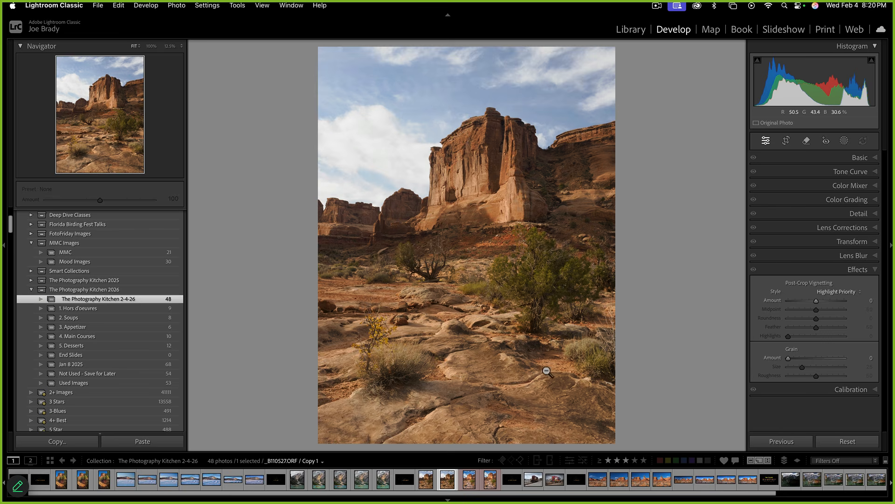
{"action": "left_click", "coordinate": [865, 158]}
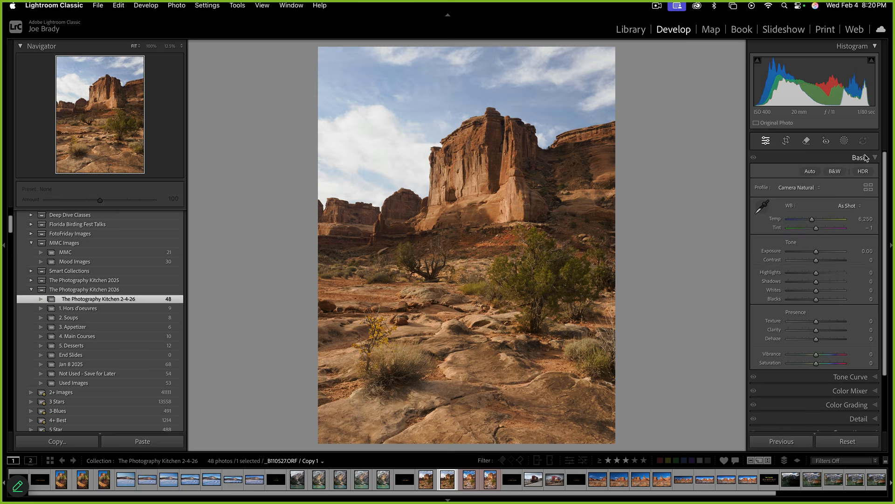
{"action": "left_click", "coordinate": [806, 189]}
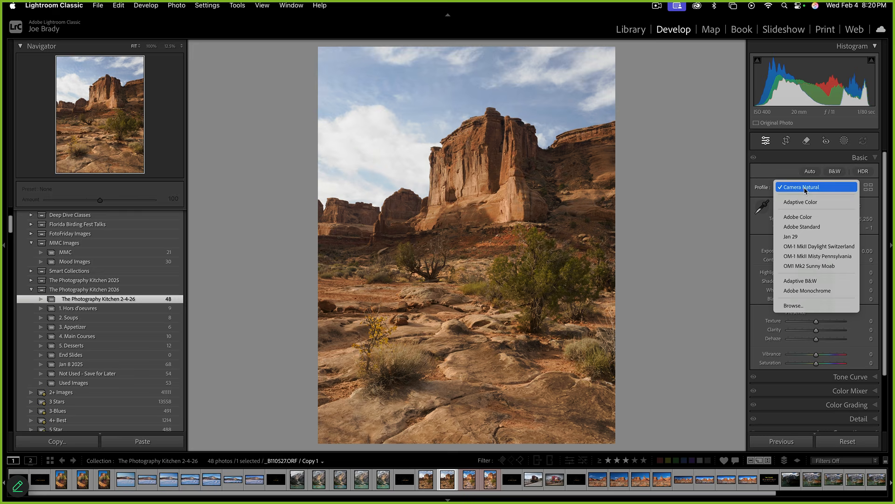
{"action": "left_click", "coordinate": [805, 201]}
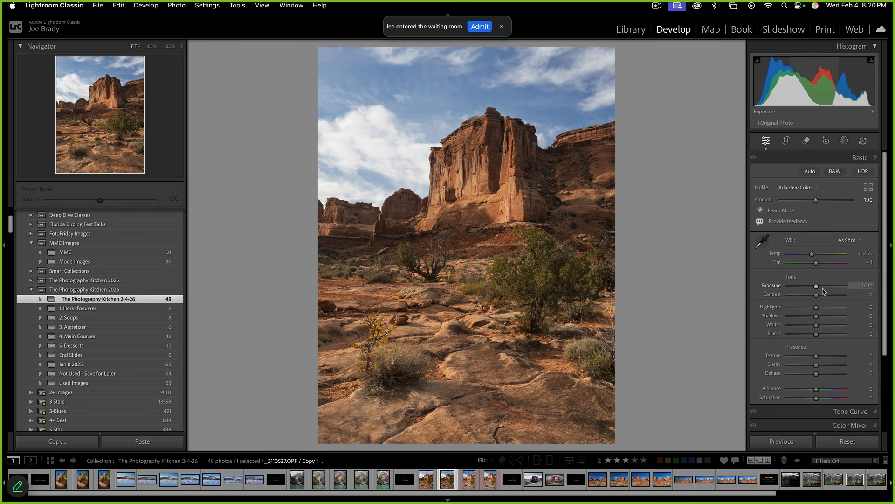
{"action": "left_click_drag", "start_coordinate": [817, 200], "coordinate": [826, 206]}
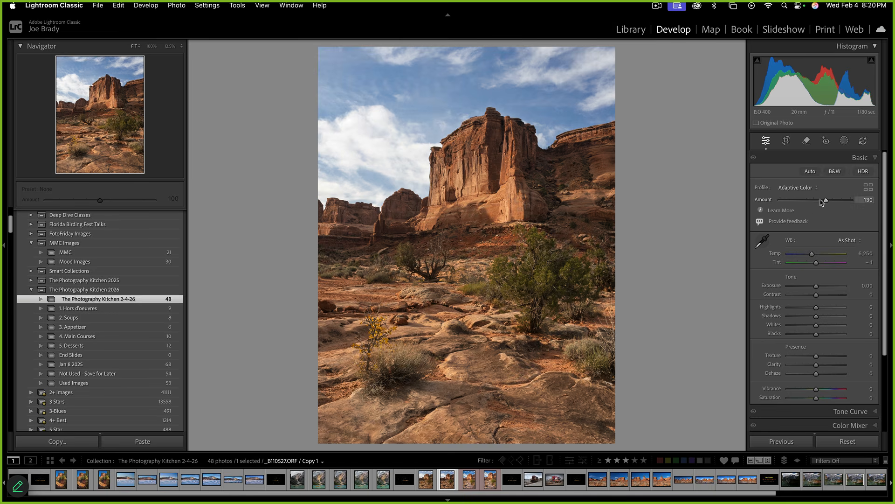
{"action": "left_click", "coordinate": [796, 188]}
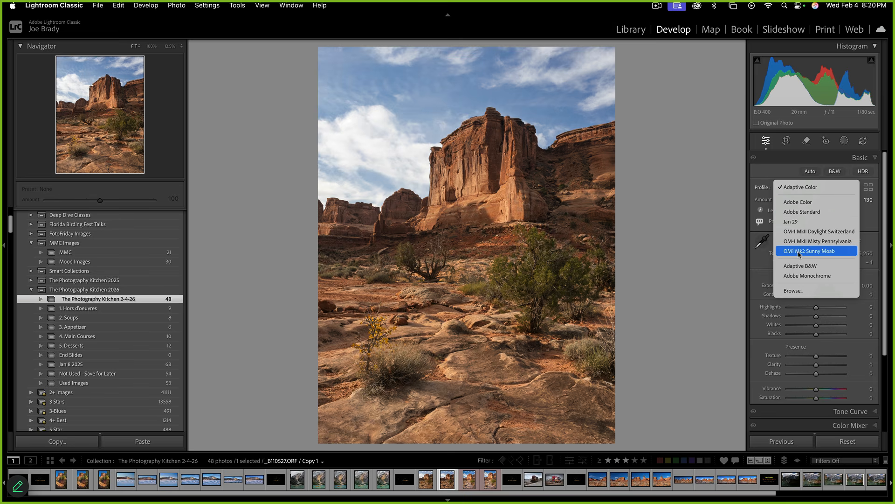
Switch to the OM1 Mk2 Sunny Moab profile with Highlights -100 and Shadows +100
{"action": "left_click", "coordinate": [815, 252]}
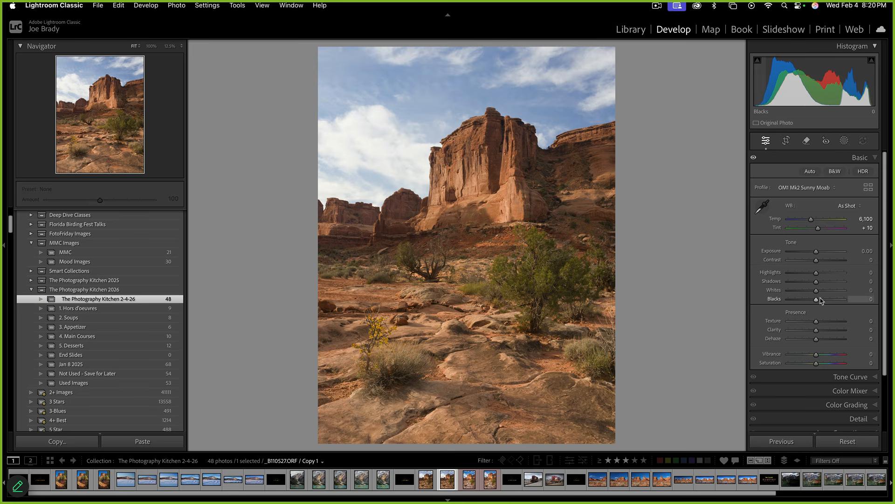
{"action": "left_click_drag", "start_coordinate": [816, 281], "coordinate": [786, 274]}
{"action": "scroll", "coordinate": [816, 280], "scroll_direction": "down", "scroll_amount": 1}
{"action": "left_click_drag", "start_coordinate": [841, 278], "coordinate": [846, 280]}
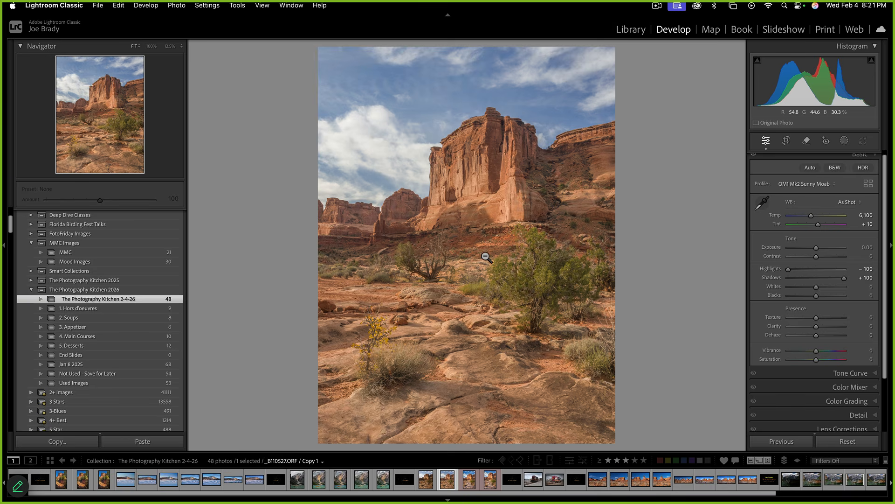
{"action": "left_click", "coordinate": [844, 141]}
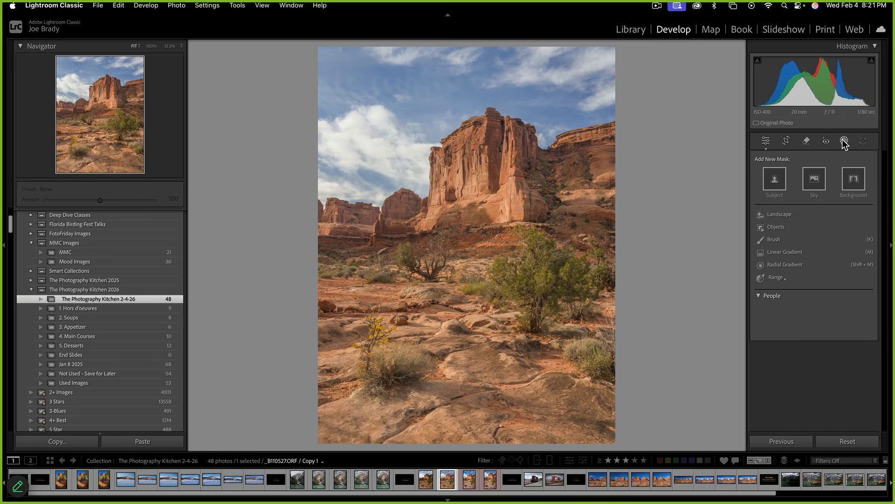
Add a Sky mask and cool it to Temp -45 and Tint +21
{"action": "left_click", "coordinate": [814, 180]}
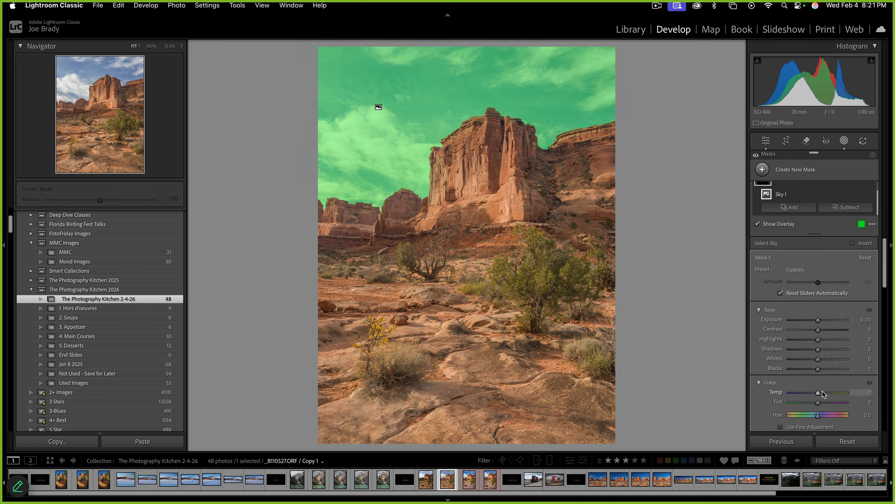
{"action": "left_click_drag", "start_coordinate": [819, 395], "coordinate": [805, 392]}
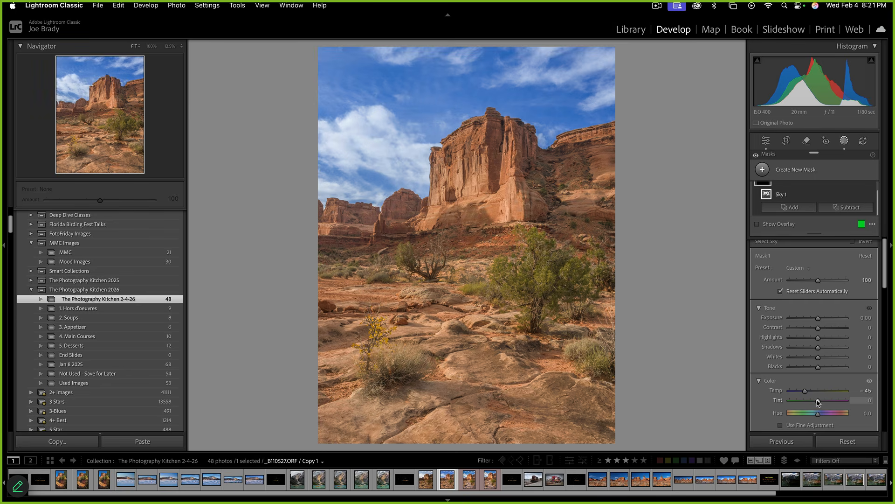
{"action": "left_click_drag", "start_coordinate": [820, 402], "coordinate": [823, 402]}
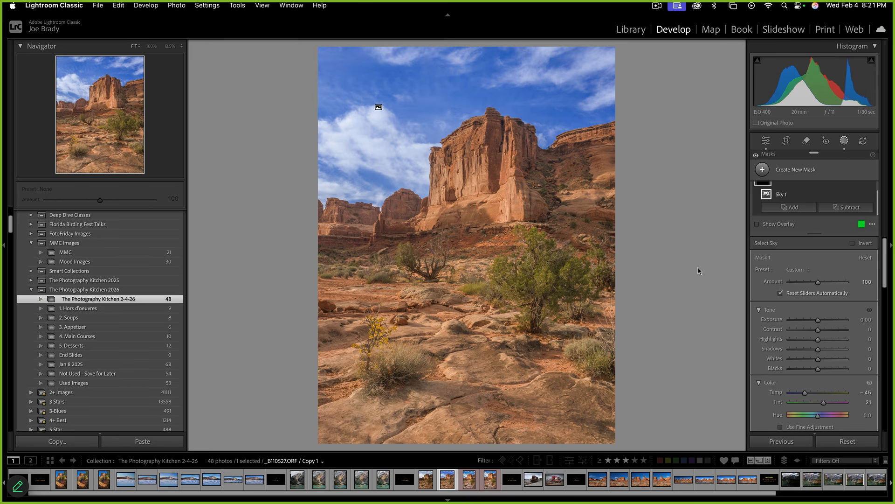
{"action": "left_click", "coordinate": [802, 169]}
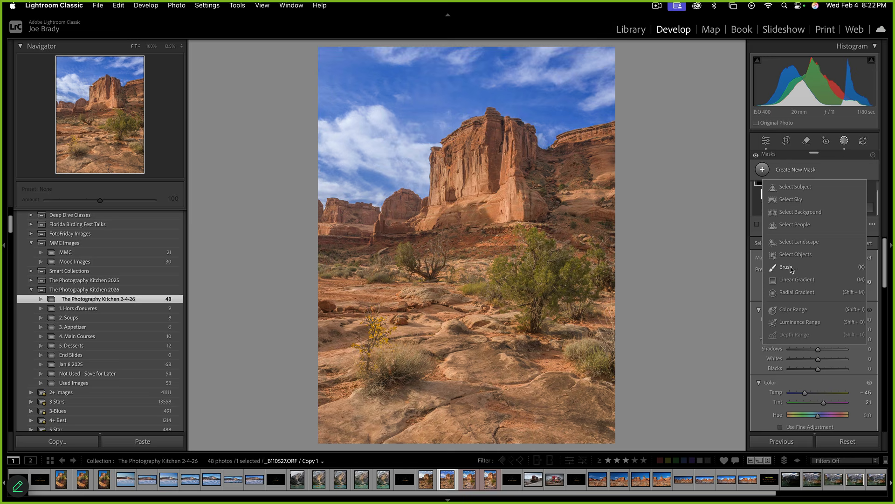
Add Mask 2 over the top of the butte and raise its Exposure to +0.96
{"action": "left_click", "coordinate": [862, 280]}
{"action": "left_click_drag", "start_coordinate": [459, 192], "coordinate": [442, 115]}
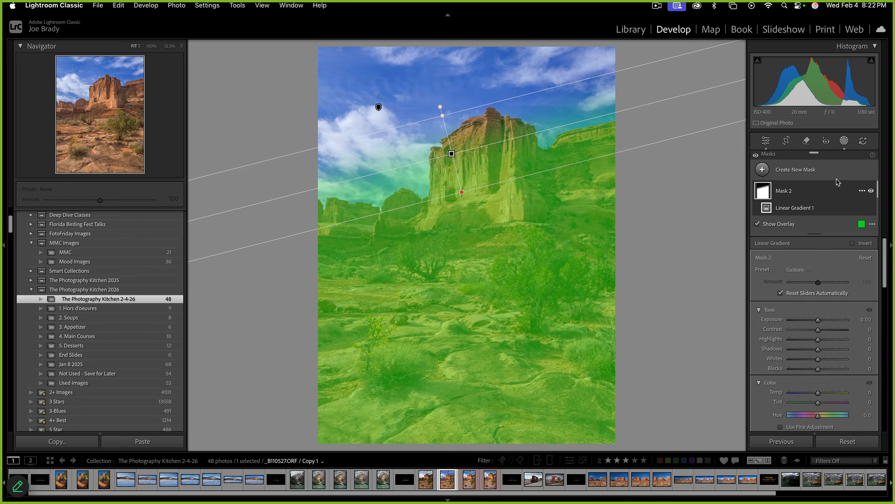
{"action": "left_click", "coordinate": [861, 192]}
{"action": "mouse_move", "coordinate": [806, 239]}
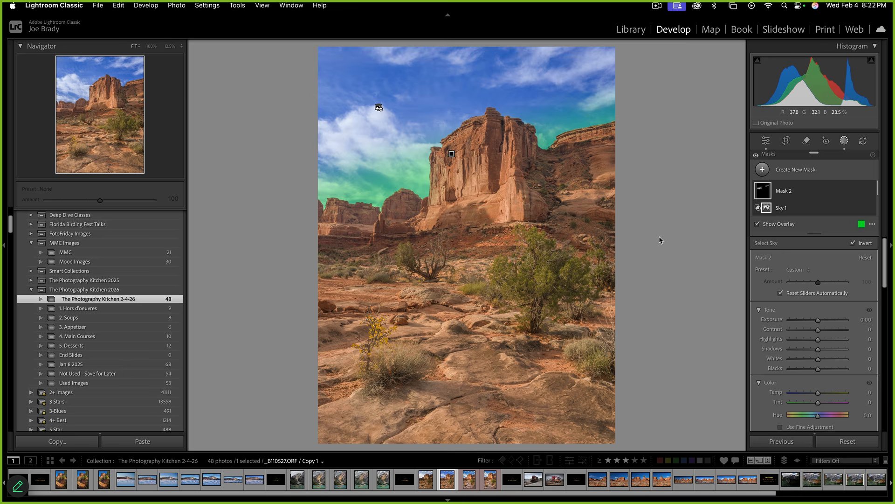
{"action": "left_click_drag", "start_coordinate": [818, 320], "coordinate": [825, 317]}
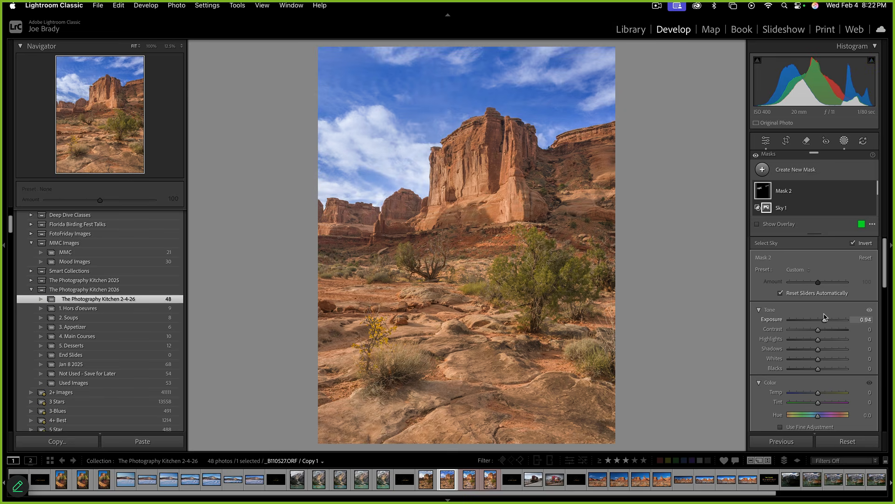
{"action": "left_click_drag", "start_coordinate": [825, 317], "coordinate": [826, 318]}
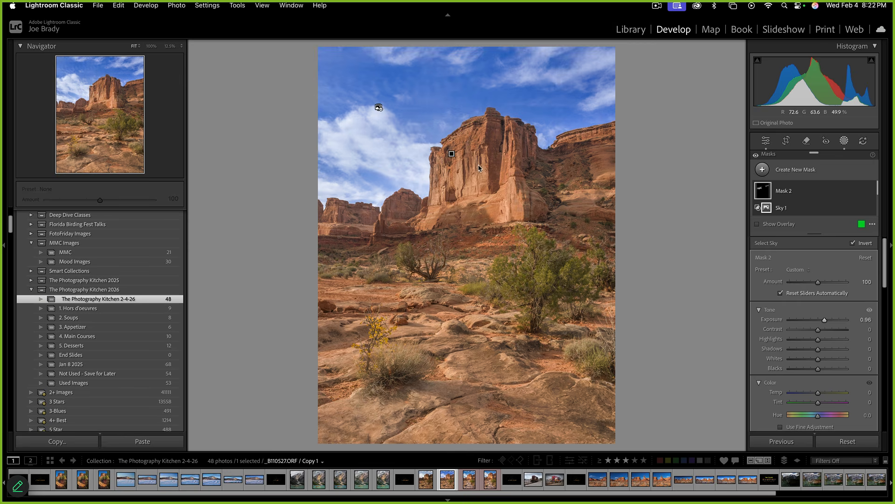
Make an inverted copy of Mask 2, then undo it
{"action": "left_click", "coordinate": [861, 191]}
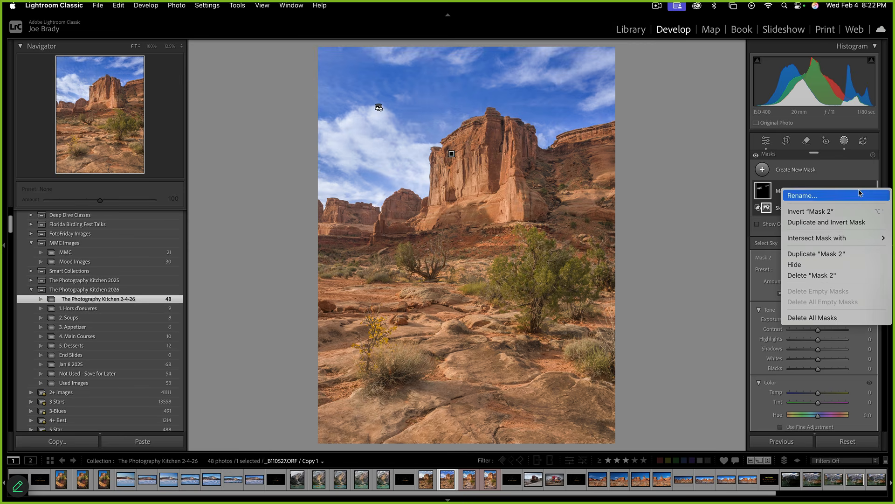
{"action": "left_click", "coordinate": [856, 223]}
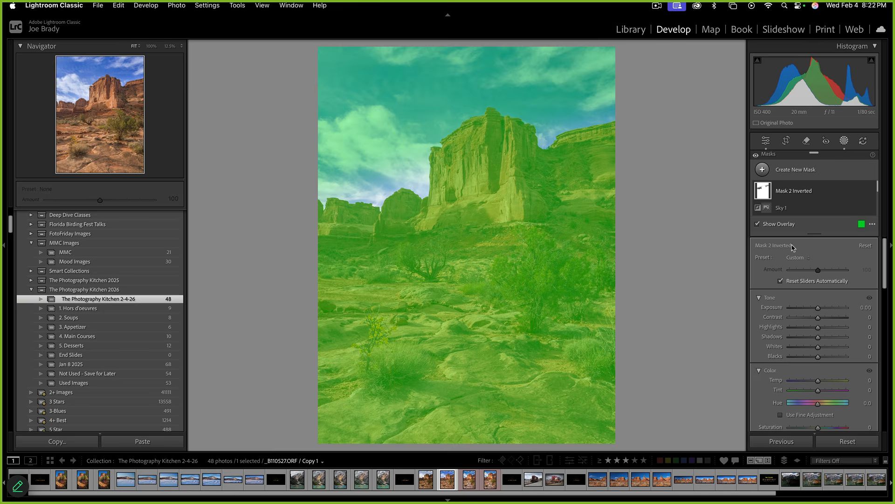
{"action": "key", "text": "super+z"}
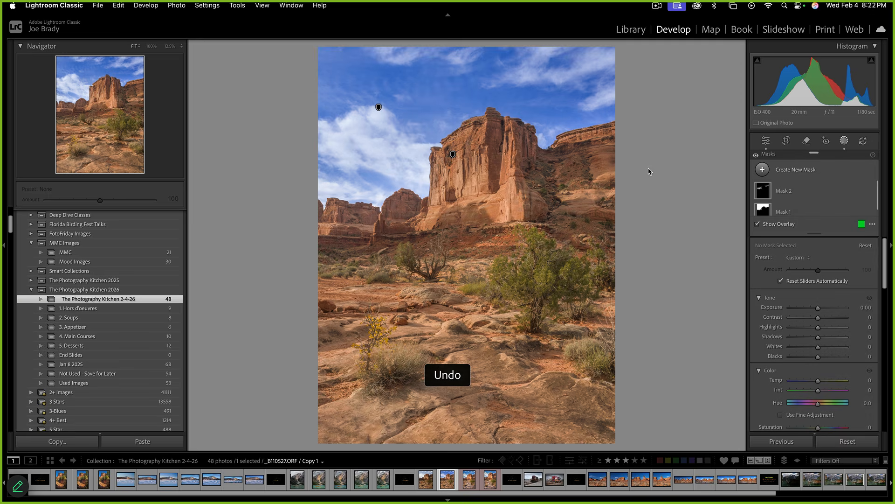
Duplicate and invert the sky mask, Mask 1, so it covers the butte and landscape
{"action": "left_click", "coordinate": [767, 211]}
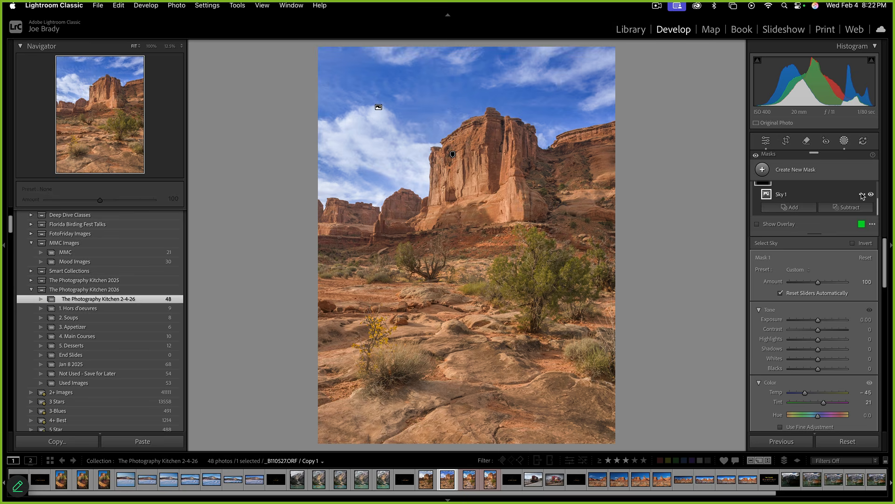
{"action": "left_click", "coordinate": [863, 195]}
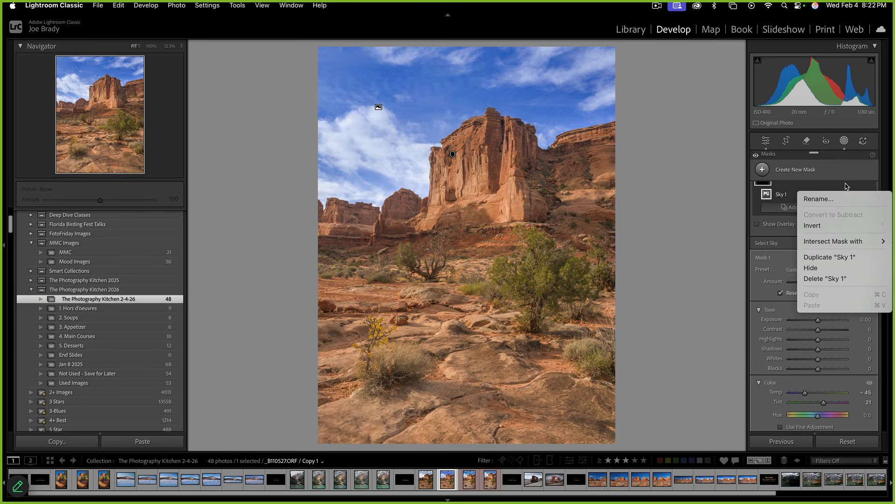
{"action": "left_click", "coordinate": [793, 186]}
{"action": "scroll", "coordinate": [817, 186], "scroll_direction": "up", "scroll_amount": 2}
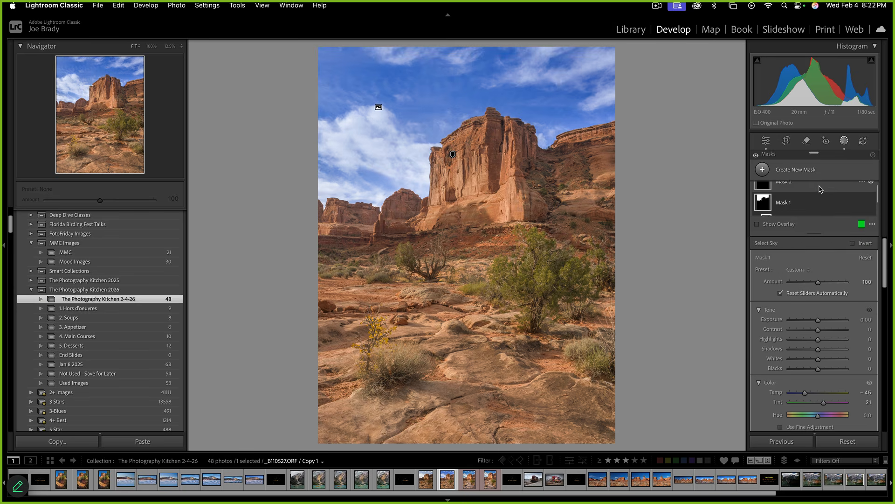
{"action": "left_click", "coordinate": [860, 200]}
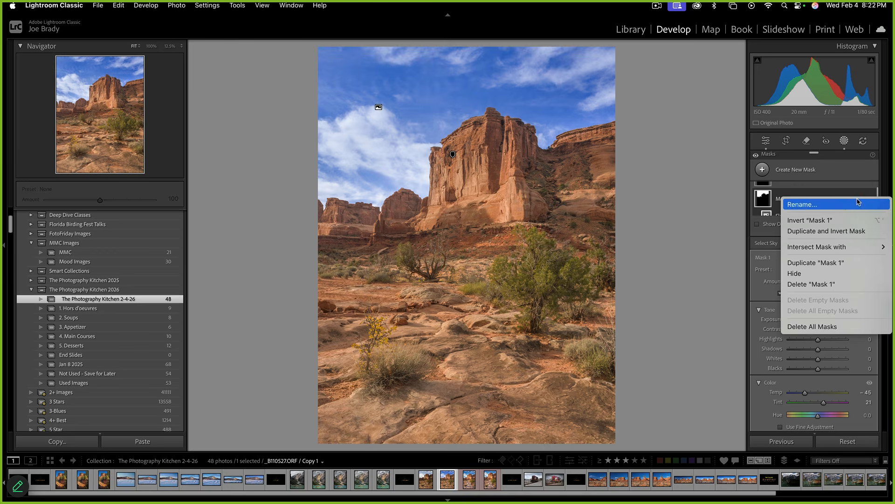
{"action": "left_click", "coordinate": [848, 231]}
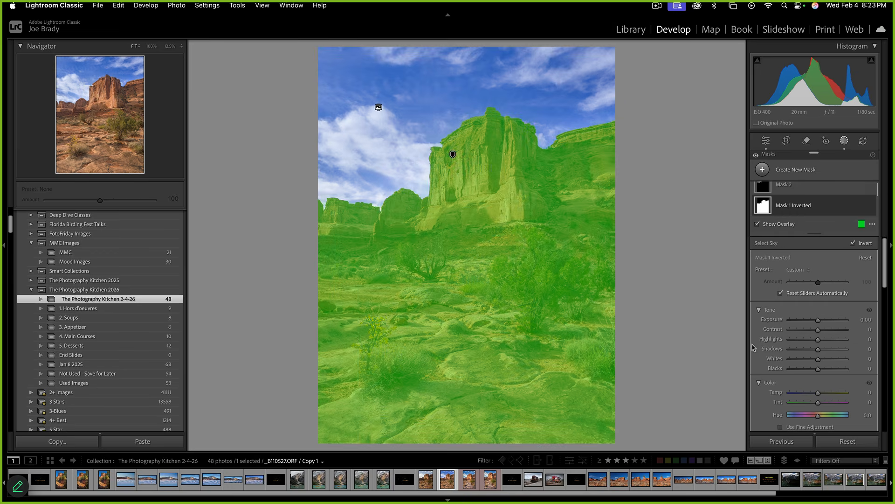
Set Mask 1 Inverted to Temp +22, Tint +34, Exposure 0.16, Contrast 20 and Blacks -10
{"action": "scroll", "coordinate": [769, 386], "scroll_direction": "down", "scroll_amount": 2}
{"action": "left_click_drag", "start_coordinate": [819, 353], "coordinate": [826, 351]}
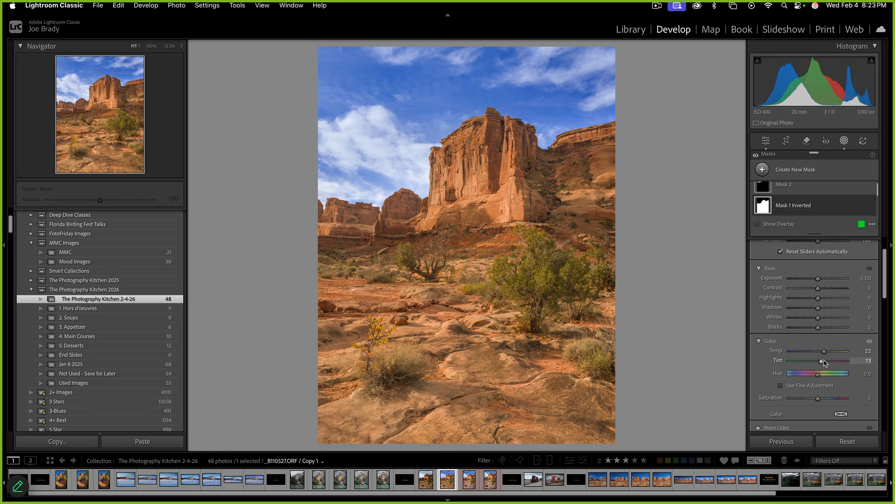
{"action": "mouse_move", "coordinate": [829, 363]}
{"action": "left_mouse_down"}
{"action": "mouse_move", "coordinate": [821, 363]}
{"action": "mouse_move", "coordinate": [830, 359]}
{"action": "left_mouse_up"}
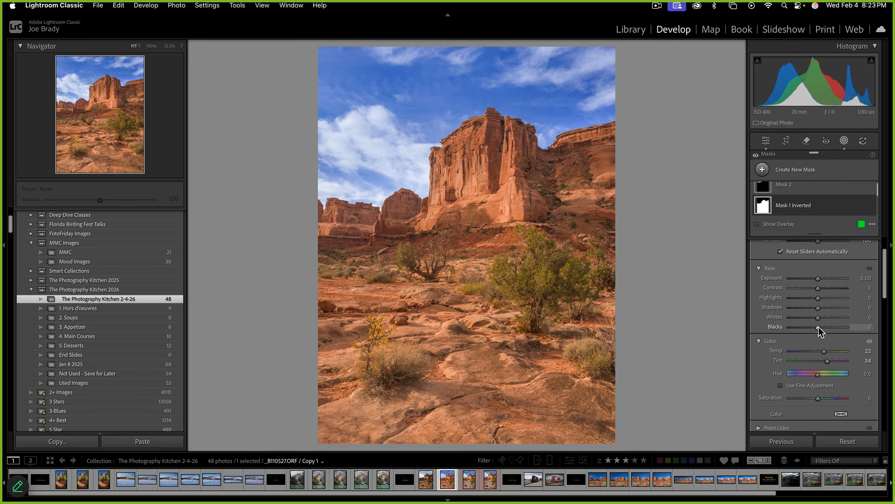
{"action": "left_click_drag", "start_coordinate": [819, 328], "coordinate": [815, 329]}
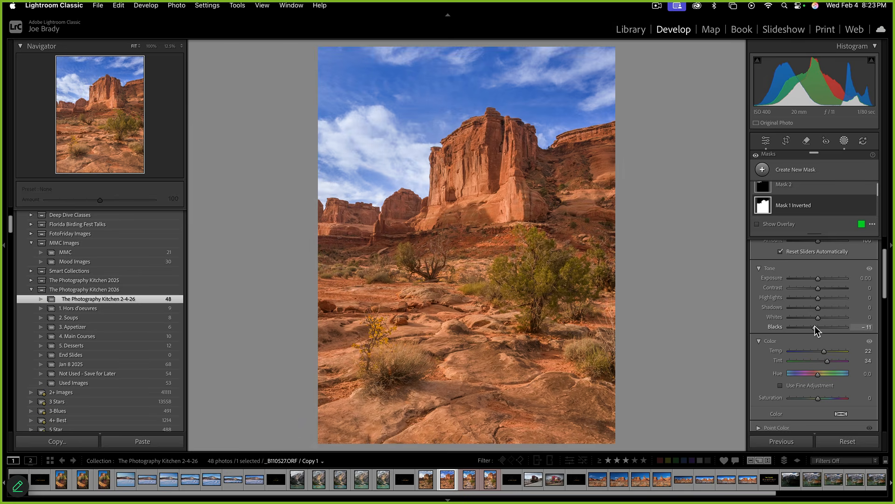
{"action": "left_click_drag", "start_coordinate": [824, 290], "coordinate": [819, 279]}
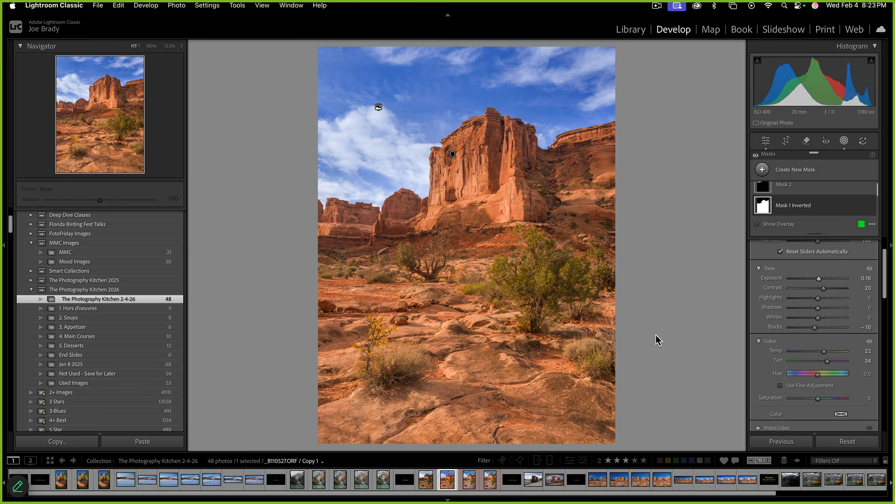
{"action": "key", "text": "m"}
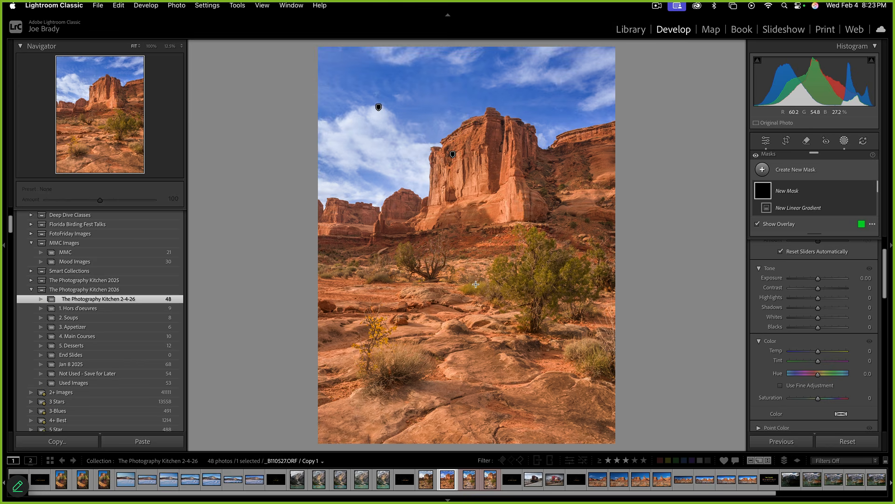
Draw a linear gradient from the butte's base across the desert foreground and hide the overlay
{"action": "left_click_drag", "start_coordinate": [476, 285], "coordinate": [472, 203]}
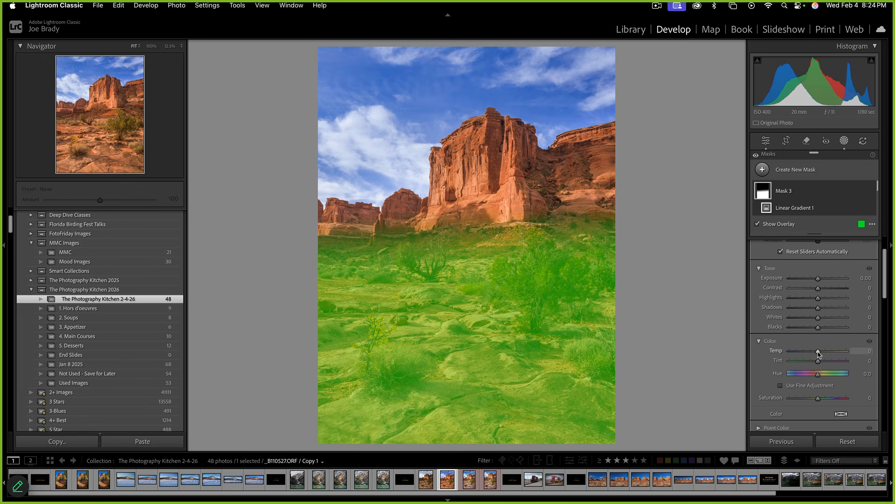
{"action": "key", "text": "o"}
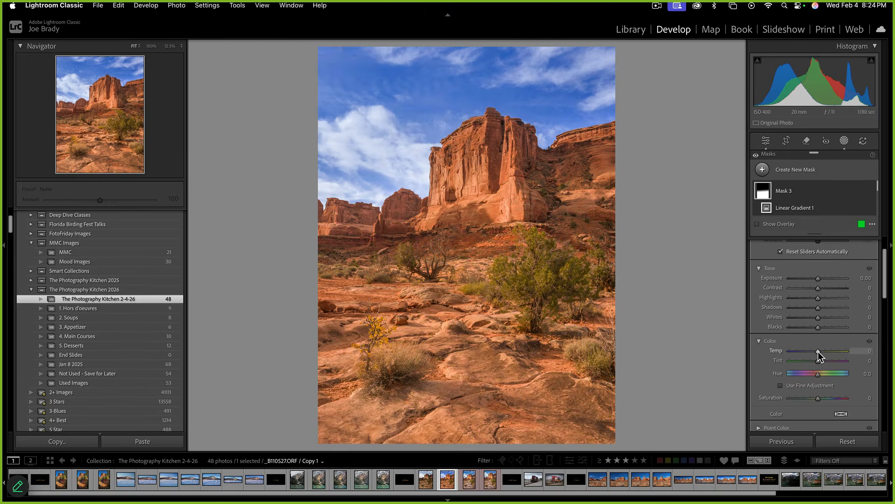
Set the foreground gradient, Mask 3, to Temp -51, Exposure +0.32 and Tint -10
{"action": "left_click_drag", "start_coordinate": [818, 351], "coordinate": [804, 356]}
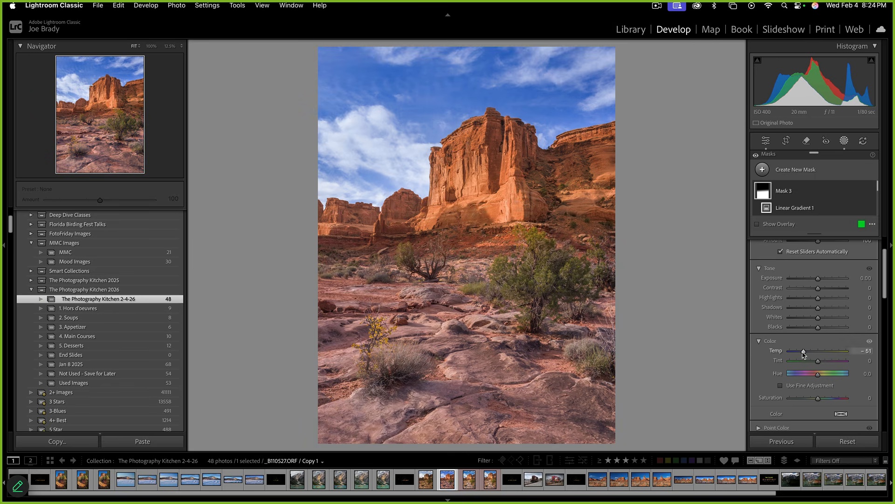
{"action": "left_click_drag", "start_coordinate": [820, 282], "coordinate": [822, 282]}
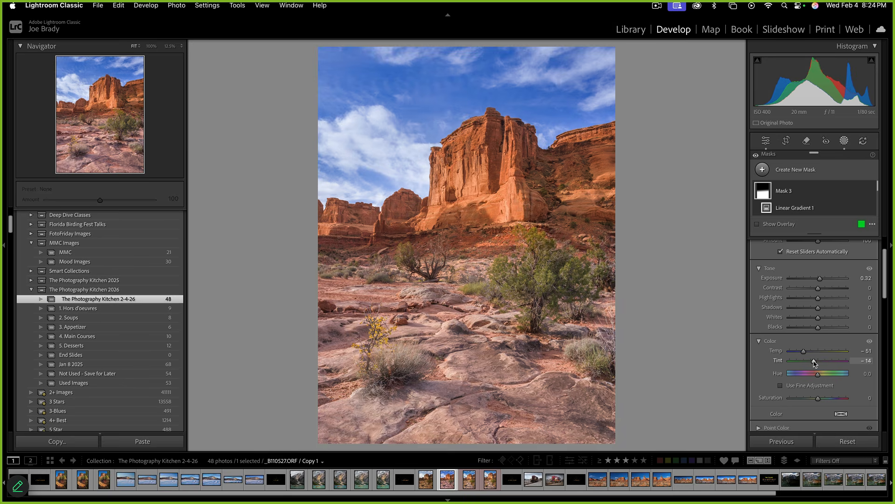
{"action": "left_click_drag", "start_coordinate": [821, 363], "coordinate": [815, 362]}
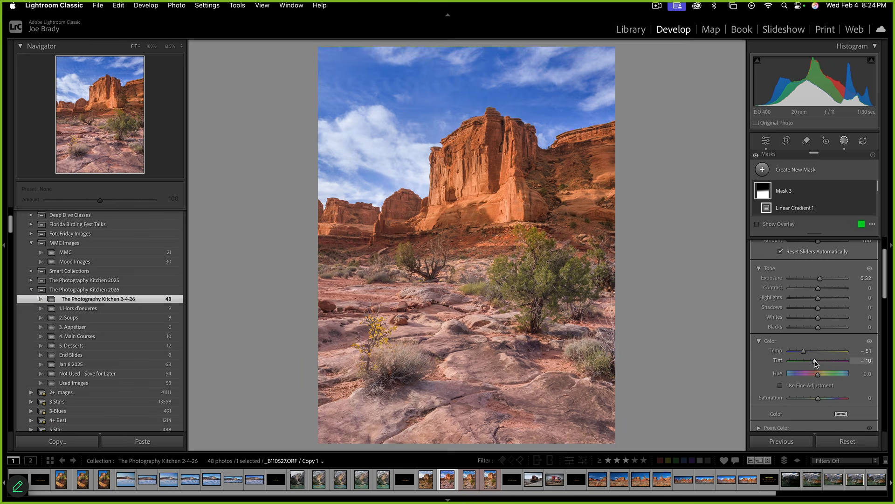
Give Mask 3 Texture +38 and Clarity +21, then deselect it and exit masking
{"action": "scroll", "coordinate": [824, 336], "scroll_direction": "down", "scroll_amount": 5}
{"action": "scroll", "coordinate": [825, 337], "scroll_direction": "down", "scroll_amount": 1}
{"action": "left_click", "coordinate": [829, 324]}
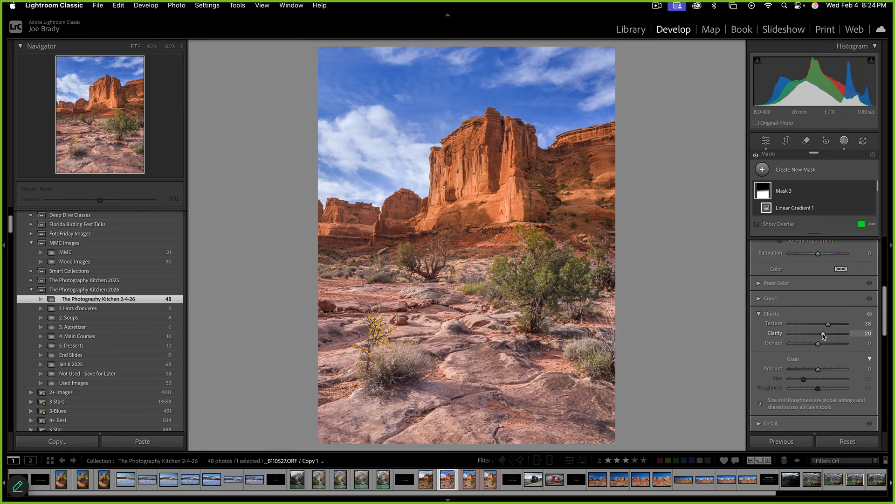
{"action": "left_click_drag", "start_coordinate": [824, 335], "coordinate": [824, 335]}
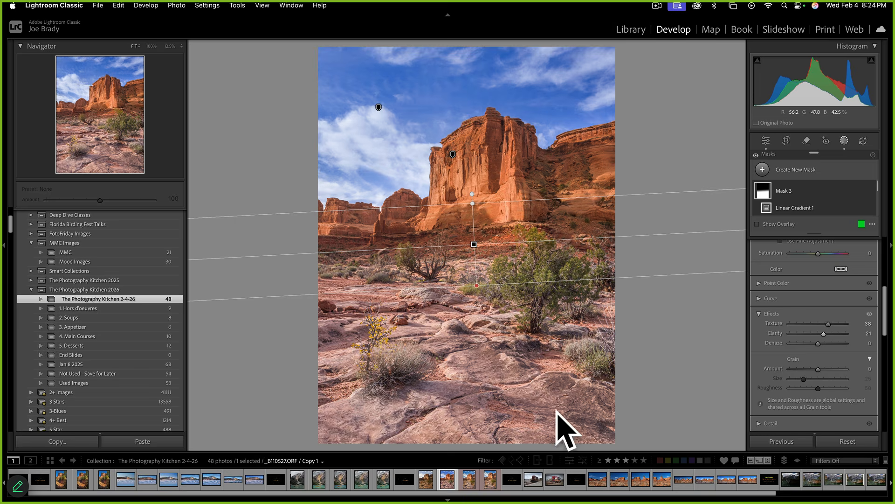
{"action": "left_click", "coordinate": [689, 408]}
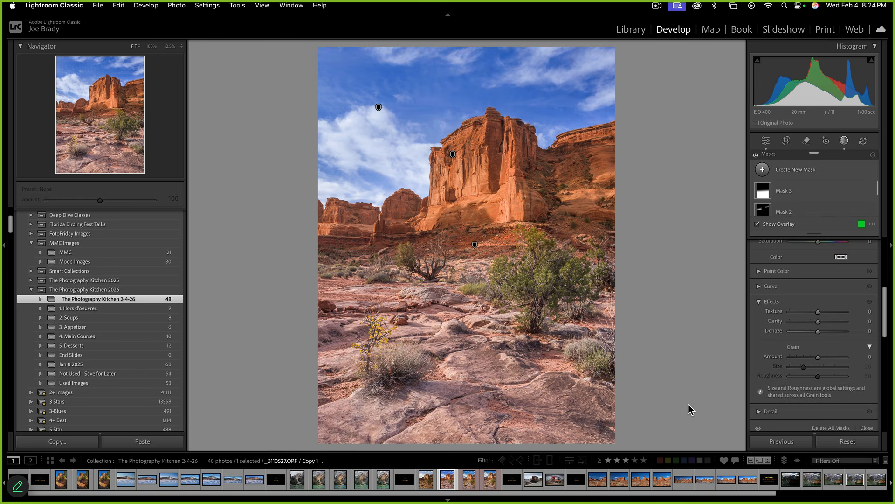
{"action": "key", "text": "Escape"}
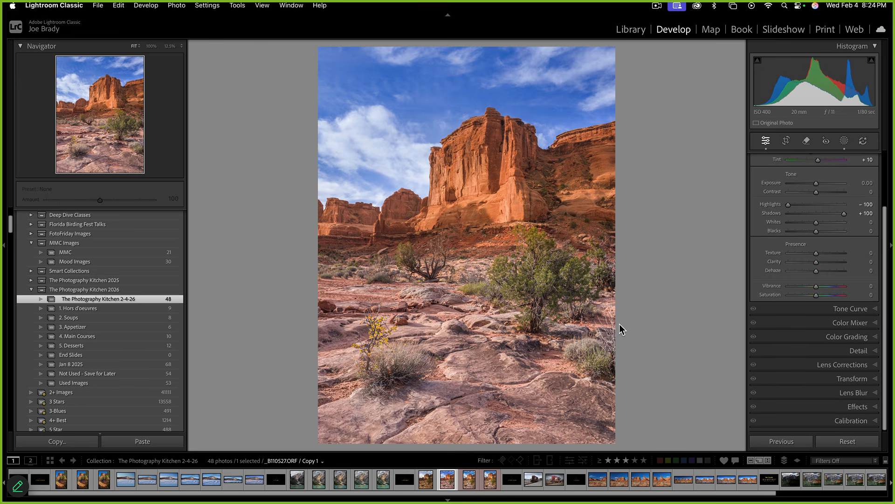
Start a brush mask at size 24 with Auto Mask turned off
{"action": "key", "text": "k"}
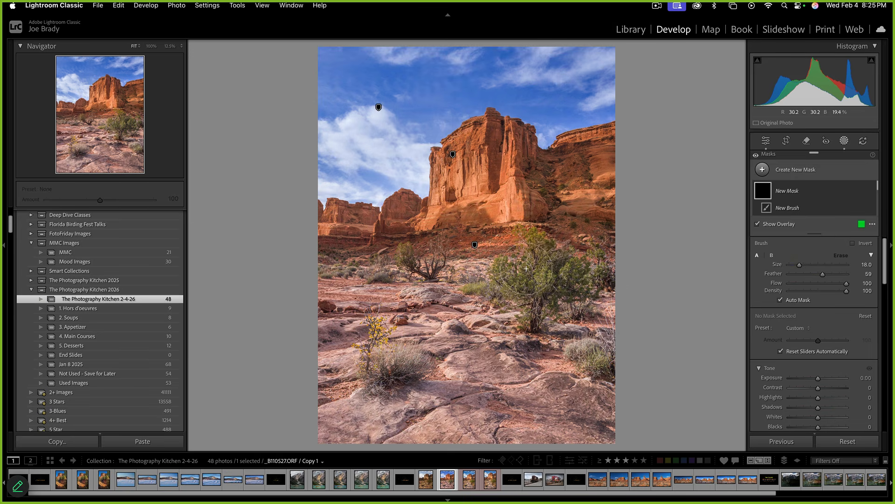
{"action": "key", "text": "bracketright"}
{"action": "key", "text": "bracketright"}
{"action": "key", "text": "bracketright"}
{"action": "left_click", "coordinate": [781, 301]}
Paint over the large bush, undo that stroke, and start a fresh brush mask
{"action": "left_click_drag", "start_coordinate": [502, 268], "coordinate": [503, 268]}
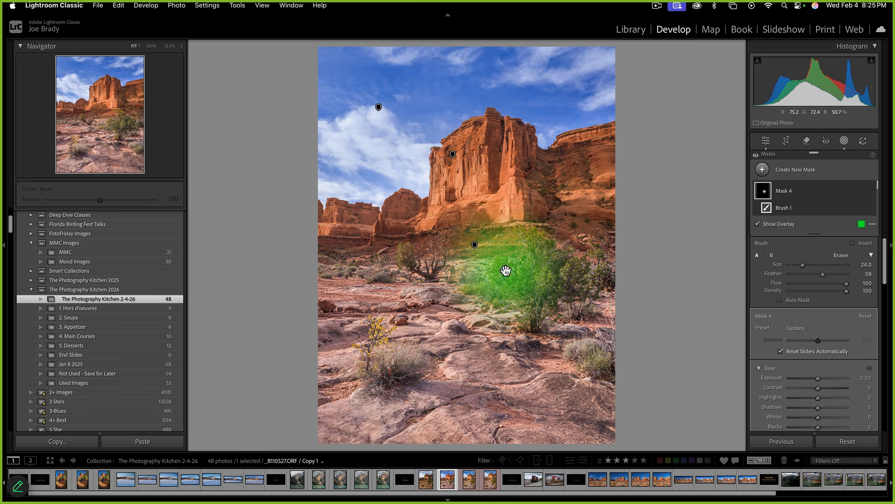
{"action": "key", "text": "super+z"}
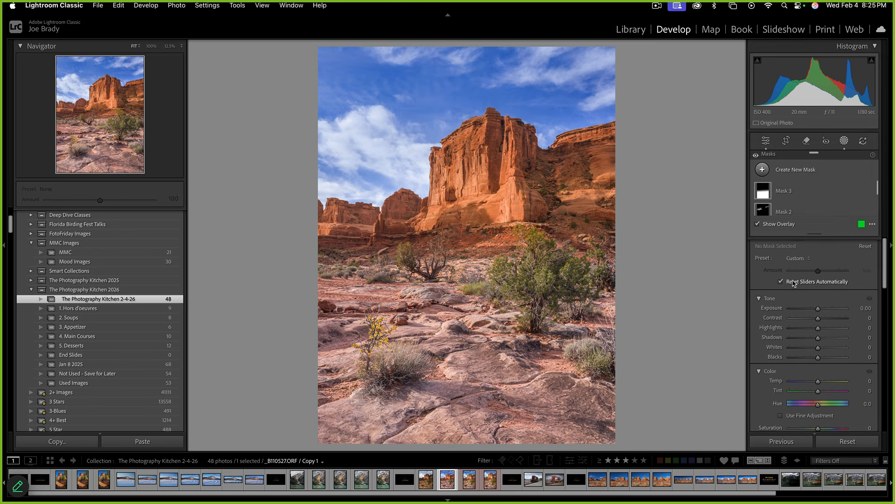
{"action": "key", "text": "k"}
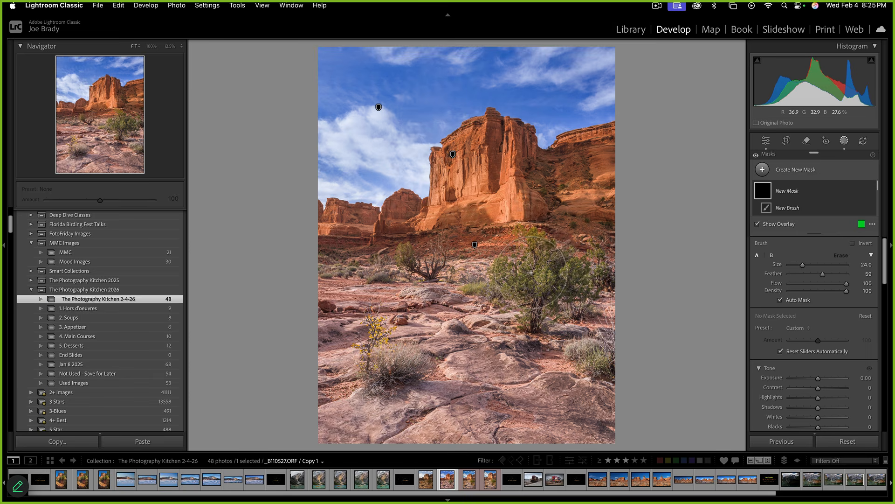
Brush the mask over the large bush, the yellow-flowered bush and the left scrub
{"action": "left_click", "coordinate": [502, 270]}
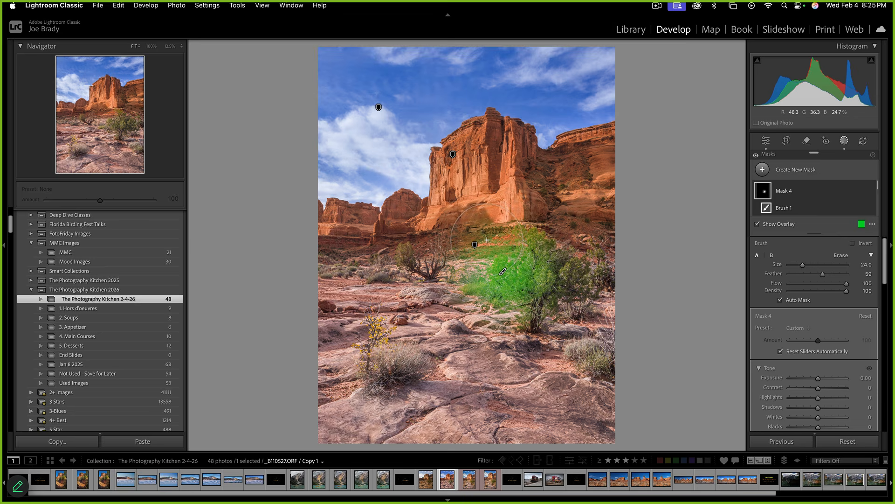
{"action": "mouse_move", "coordinate": [487, 240]}
{"action": "left_mouse_down"}
{"action": "mouse_move", "coordinate": [513, 237]}
{"action": "mouse_move", "coordinate": [541, 254]}
{"action": "mouse_move", "coordinate": [539, 290]}
{"action": "mouse_move", "coordinate": [574, 271]}
{"action": "mouse_move", "coordinate": [618, 352]}
{"action": "mouse_move", "coordinate": [587, 359]}
{"action": "left_mouse_up"}
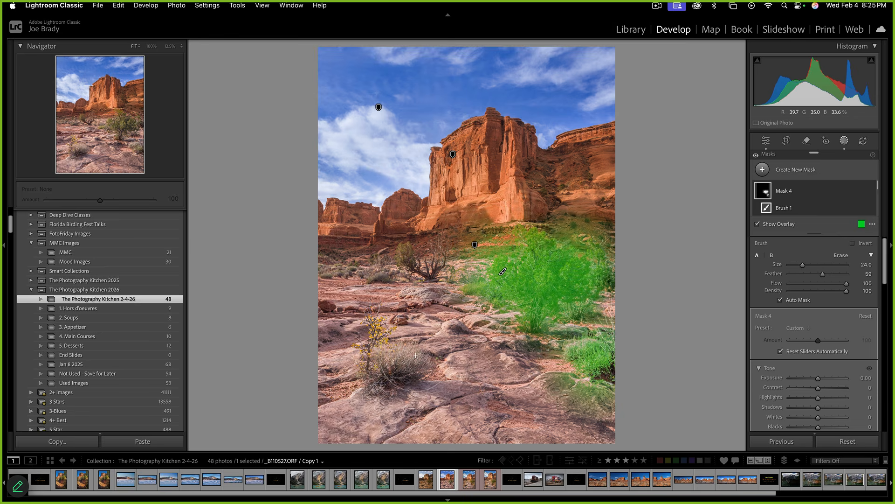
{"action": "left_click_drag", "start_coordinate": [383, 363], "coordinate": [385, 365]}
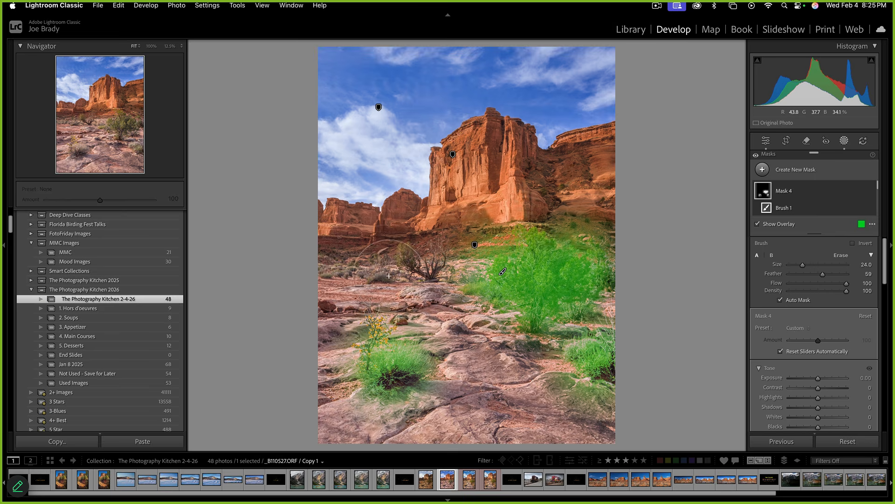
{"action": "mouse_move", "coordinate": [389, 276]}
{"action": "left_mouse_down"}
{"action": "mouse_move", "coordinate": [373, 249]}
{"action": "mouse_move", "coordinate": [336, 247]}
{"action": "mouse_move", "coordinate": [354, 271]}
{"action": "left_mouse_up"}
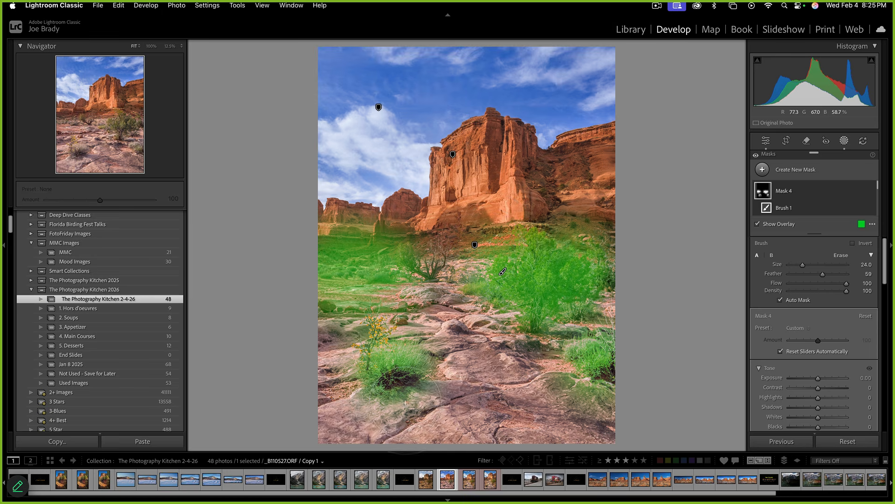
Erase the mask's spill from the distant rocks
{"action": "key", "text": "alt"}
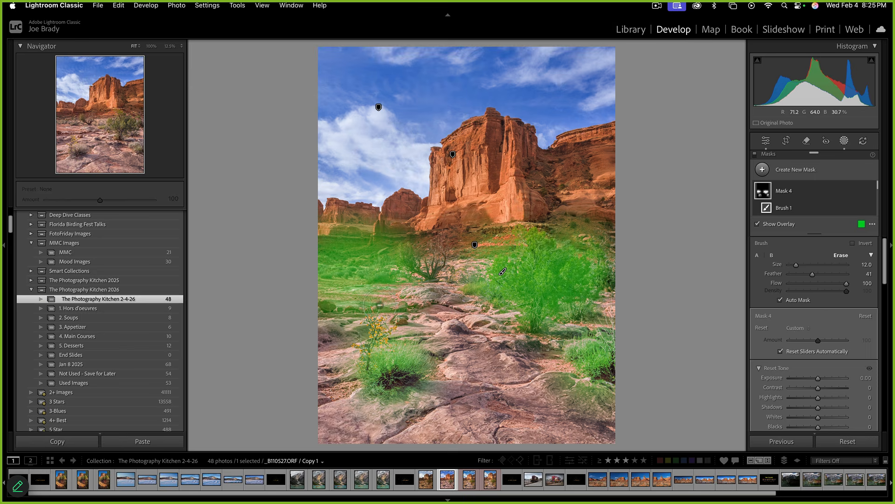
{"action": "mouse_move", "coordinate": [386, 237]}
{"action": "left_mouse_down"}
{"action": "mouse_move", "coordinate": [332, 240]}
{"action": "mouse_move", "coordinate": [376, 237]}
{"action": "mouse_move", "coordinate": [416, 316]}
{"action": "mouse_move", "coordinate": [413, 300]}
{"action": "mouse_move", "coordinate": [328, 291]}
{"action": "mouse_move", "coordinate": [283, 340]}
{"action": "left_mouse_up"}
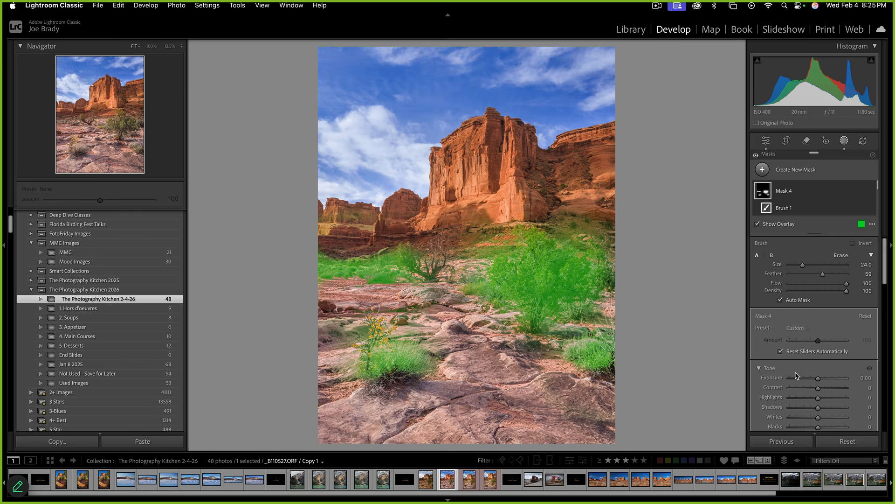
{"action": "scroll", "coordinate": [806, 373], "scroll_direction": "down", "scroll_amount": 5}
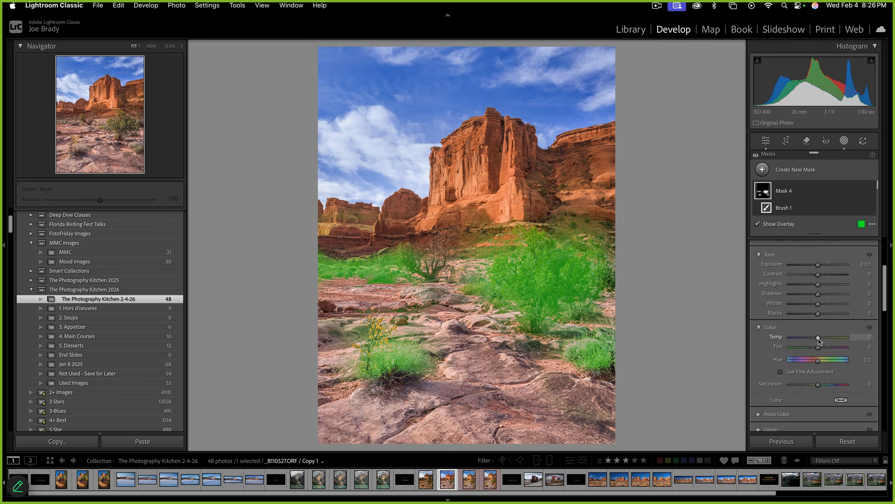
Set the vegetation mask to Saturation 38 and Exposure 0.12, then select Mask 3
{"action": "key", "text": "o"}
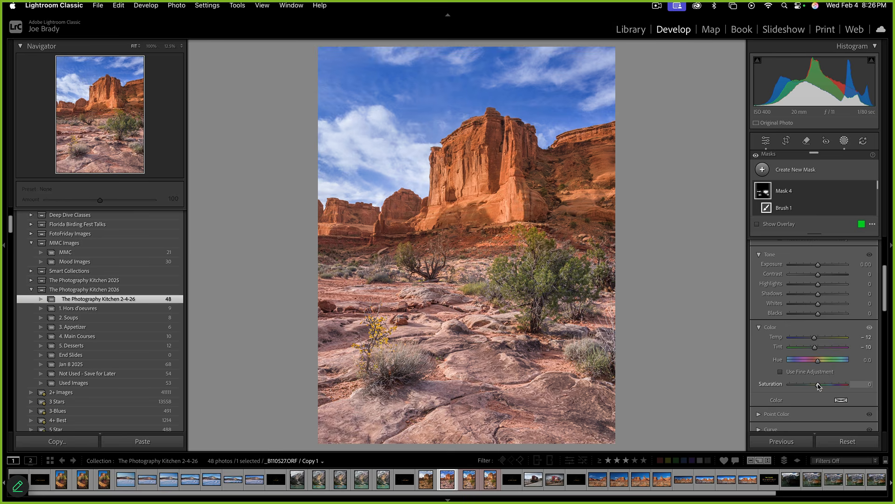
{"action": "left_click_drag", "start_coordinate": [819, 386], "coordinate": [822, 385]}
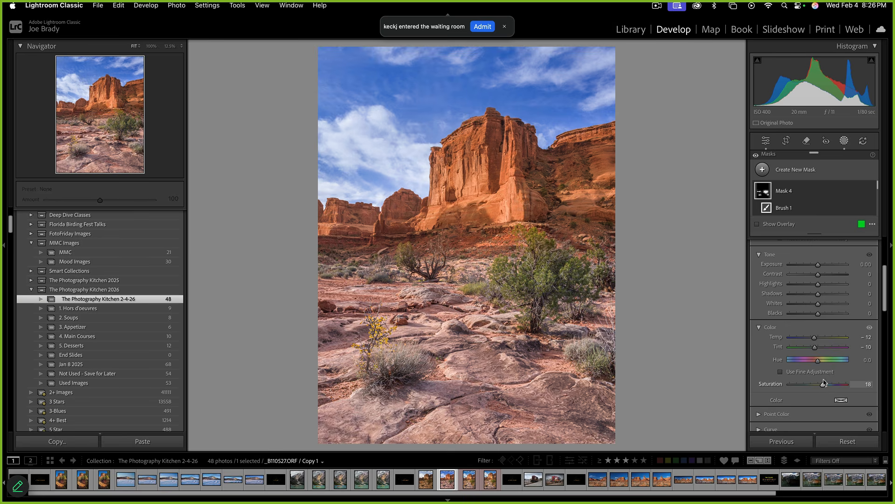
{"action": "left_click_drag", "start_coordinate": [818, 264], "coordinate": [820, 264]}
{"action": "left_click_drag", "start_coordinate": [829, 387], "coordinate": [830, 386]}
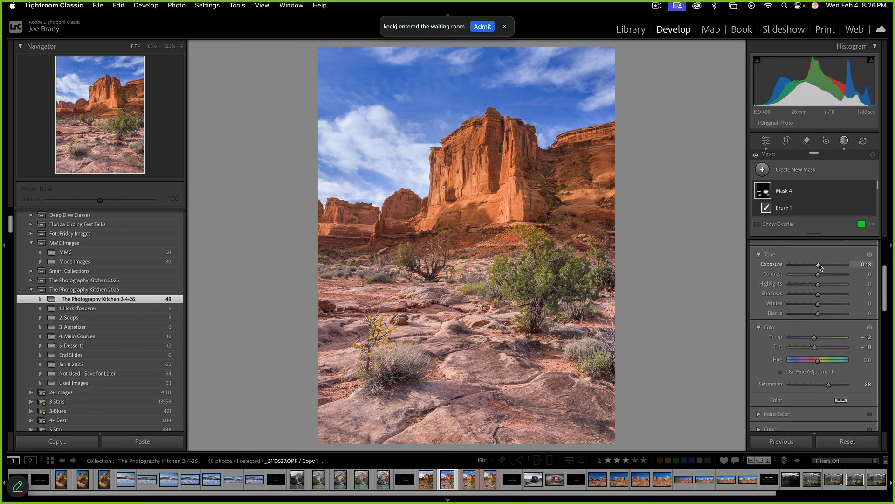
{"action": "left_click_drag", "start_coordinate": [819, 264], "coordinate": [820, 265]}
{"action": "left_click", "coordinate": [503, 271]}
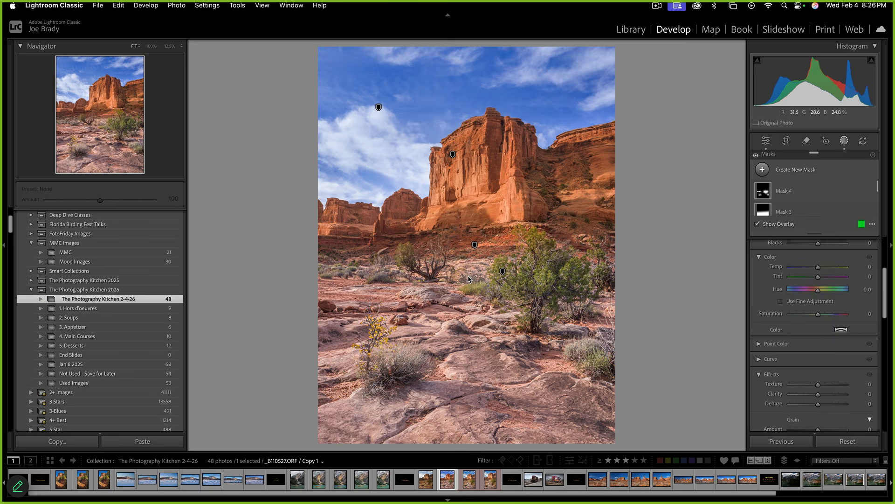
Close the masking tools, then begin a new brush mask
{"action": "key", "text": "d"}
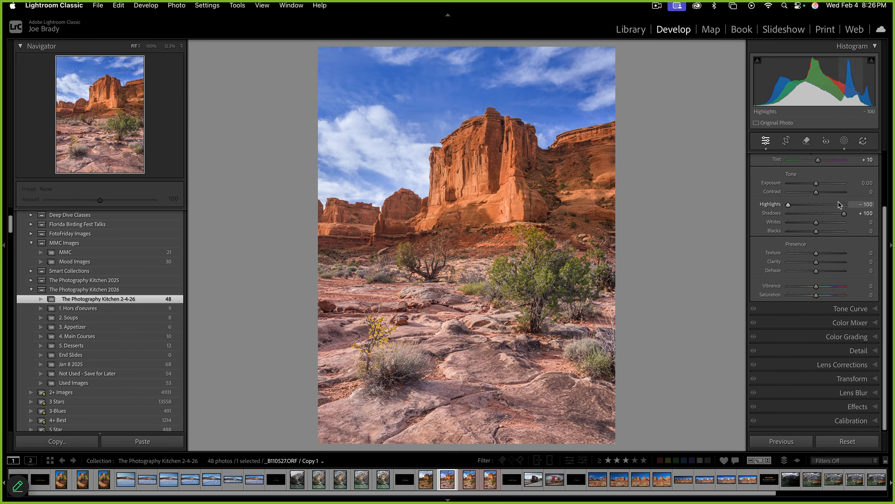
{"action": "key", "text": "k"}
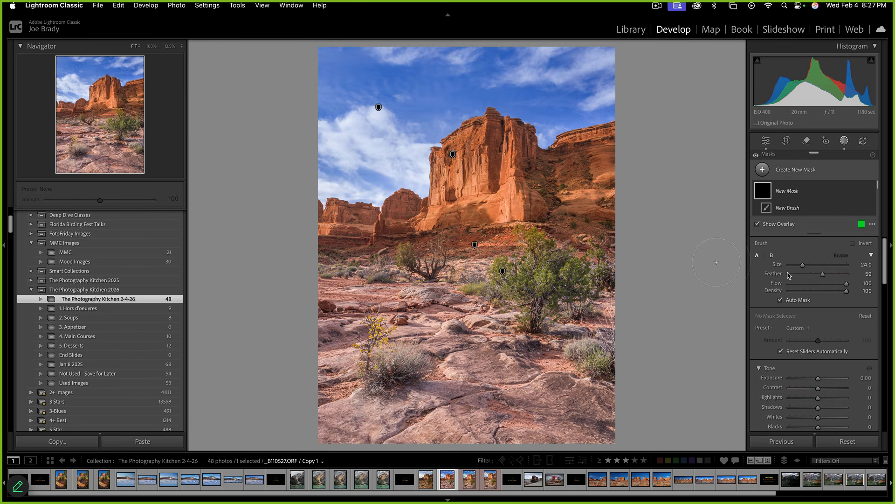
With Auto Mask off, brush the right, left and bottom edges and darken them to -0.17 exposure
{"action": "left_click", "coordinate": [782, 300]}
{"action": "scroll", "coordinate": [620, 311], "scroll_direction": "up", "scroll_amount": 1}
{"action": "scroll", "coordinate": [606, 310], "scroll_direction": "down", "scroll_amount": 10}
{"action": "left_click", "coordinate": [611, 312]}
{"action": "left_click_drag", "start_coordinate": [611, 312], "coordinate": [609, 313]}
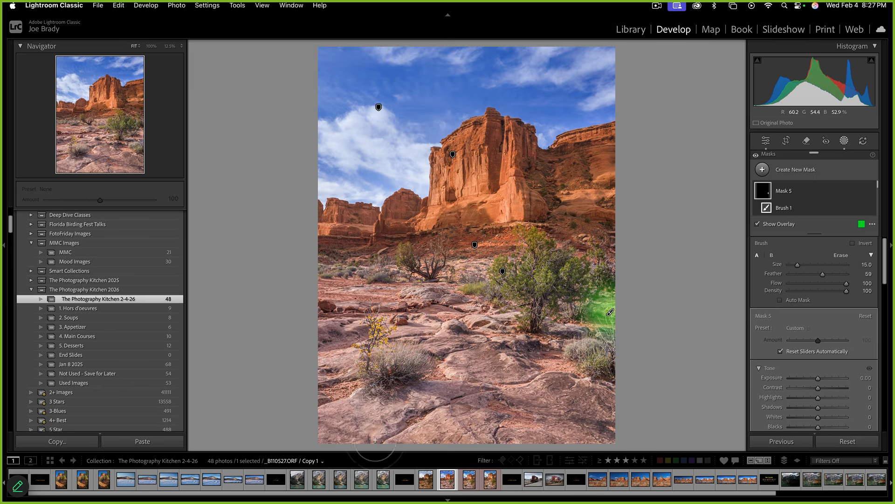
{"action": "mouse_move", "coordinate": [368, 441]}
{"action": "left_mouse_down"}
{"action": "mouse_move", "coordinate": [331, 387]}
{"action": "mouse_move", "coordinate": [339, 360]}
{"action": "mouse_move", "coordinate": [340, 336]}
{"action": "left_mouse_up"}
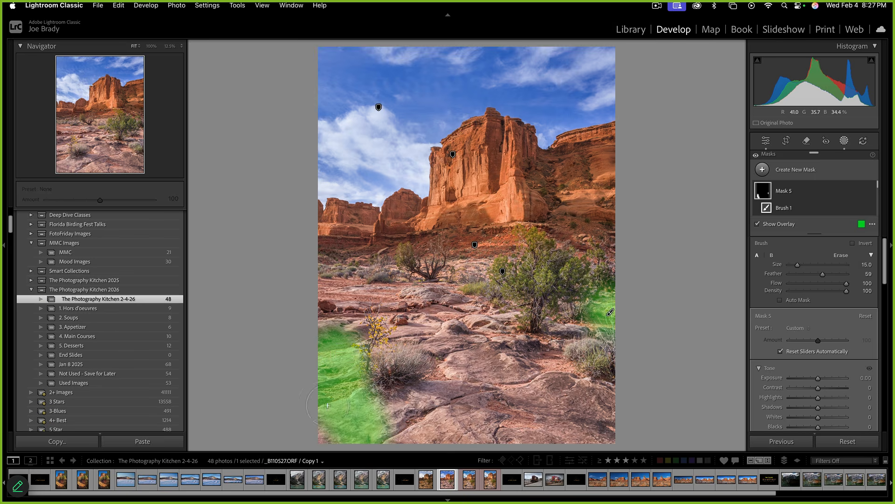
{"action": "left_click_drag", "start_coordinate": [357, 296], "coordinate": [334, 282]}
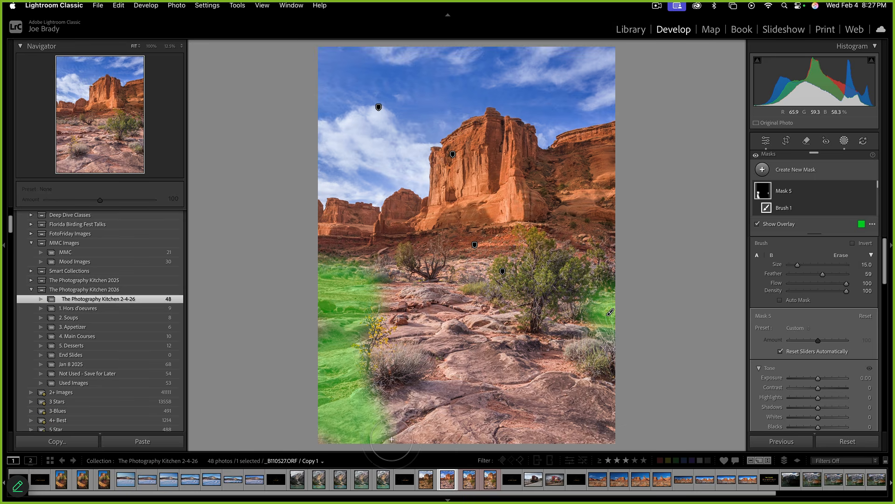
{"action": "left_click_drag", "start_coordinate": [393, 442], "coordinate": [398, 440]}
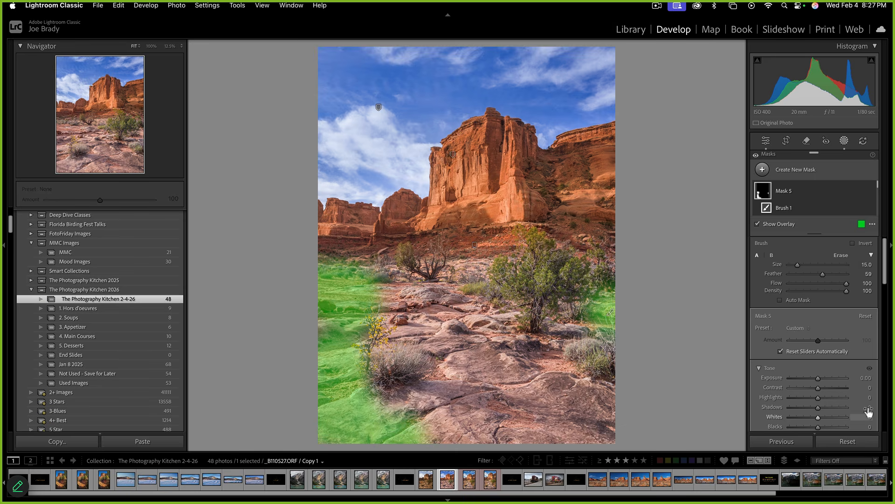
{"action": "key", "text": "o"}
{"action": "left_click_drag", "start_coordinate": [818, 378], "coordinate": [816, 379]}
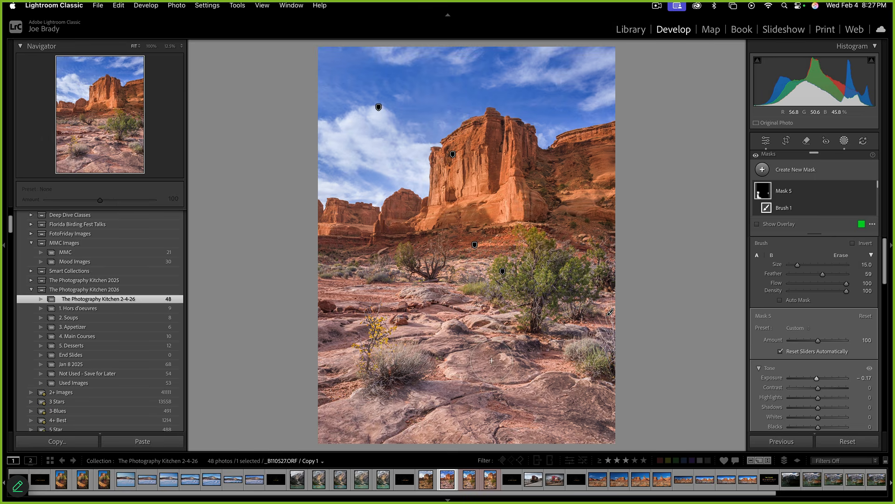
Brush the central rock path at size 33 and set Exposure 0.17, Shadows -16, Blacks -7
{"action": "key", "text": "k"}
{"action": "key", "text": "k"}
{"action": "key", "text": "bracketright"}
{"action": "key", "text": "bracketright"}
{"action": "key", "text": "bracketright"}
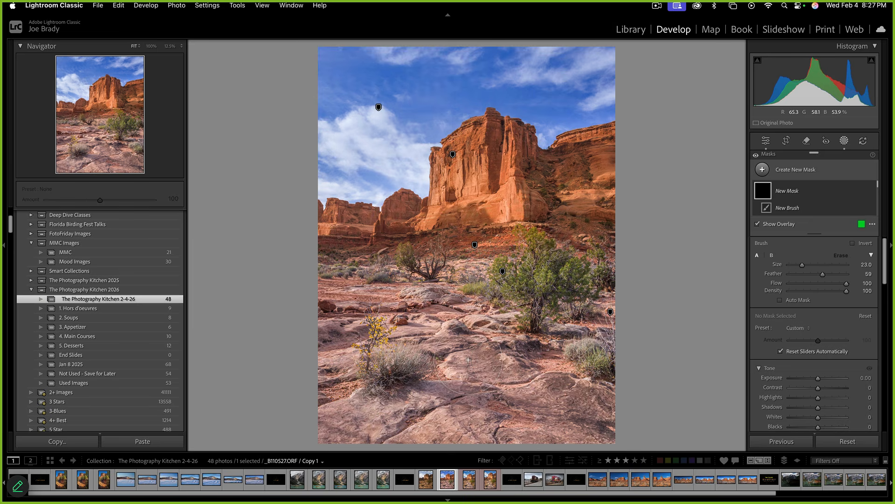
{"action": "key", "text": "bracketright"}
{"action": "mouse_move", "coordinate": [518, 434]}
{"action": "left_mouse_down"}
{"action": "mouse_move", "coordinate": [536, 411]}
{"action": "mouse_move", "coordinate": [476, 389]}
{"action": "mouse_move", "coordinate": [450, 323]}
{"action": "mouse_move", "coordinate": [474, 242]}
{"action": "mouse_move", "coordinate": [470, 249]}
{"action": "left_mouse_up"}
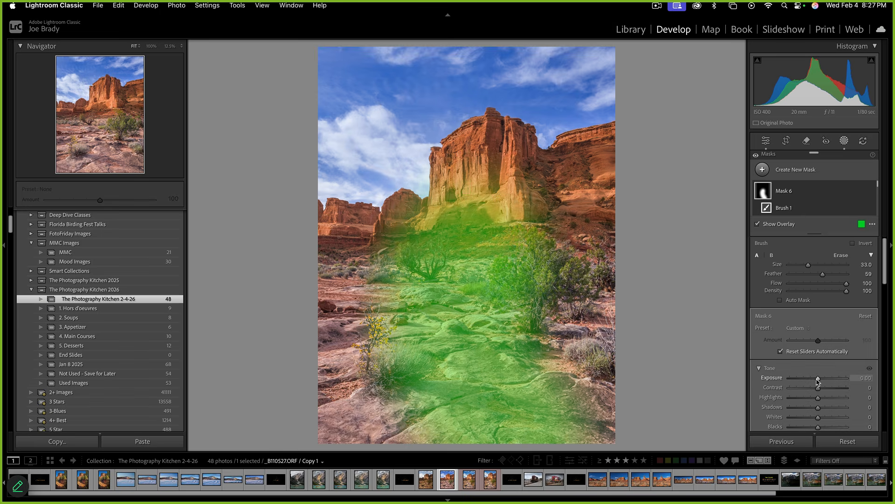
{"action": "key", "text": "o"}
{"action": "left_click_drag", "start_coordinate": [820, 382], "coordinate": [818, 382]}
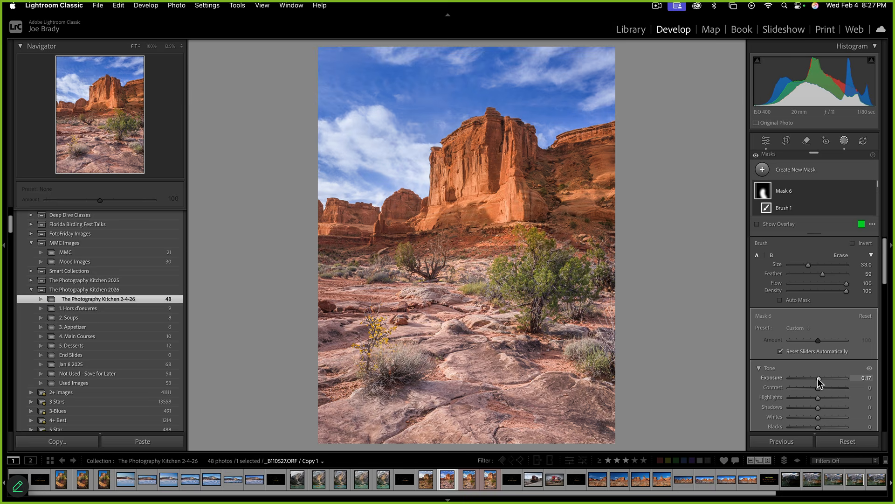
{"action": "scroll", "coordinate": [820, 415], "scroll_direction": "down", "scroll_amount": 1}
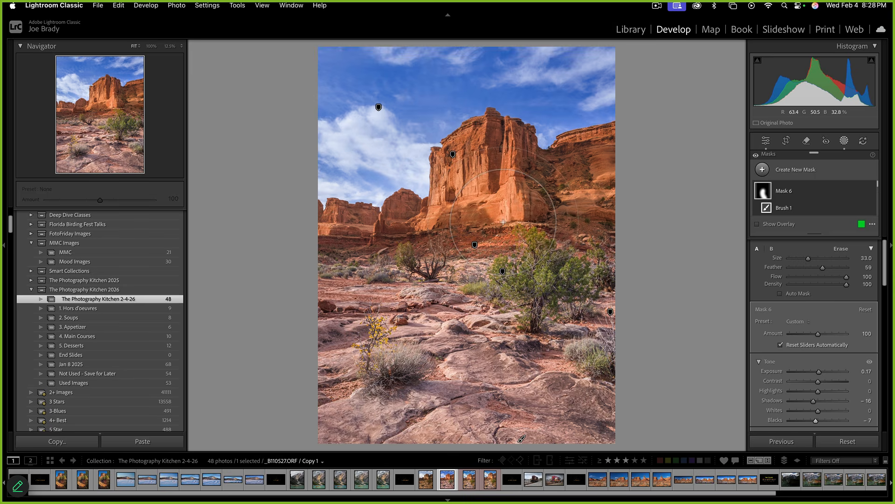
Auto-mask the butte's cliff face with a size-13 brush and raise its exposure to +0.43
{"action": "key", "text": "k"}
{"action": "key", "text": "k"}
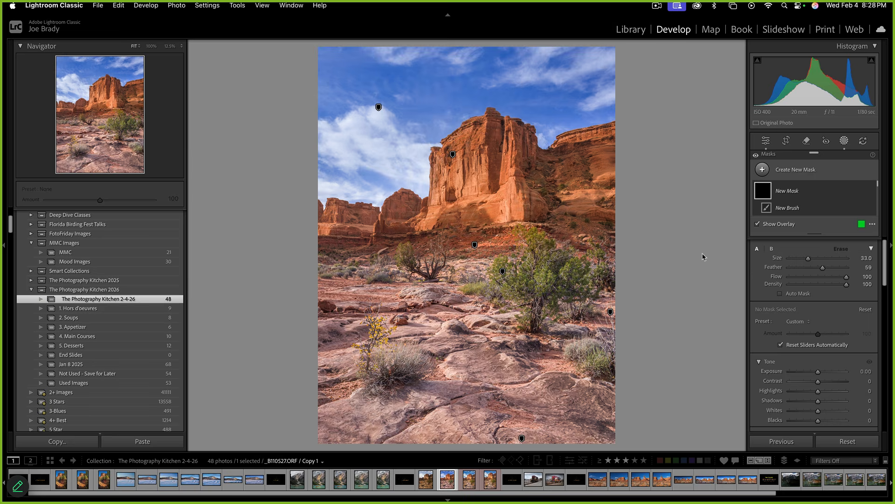
{"action": "left_click", "coordinate": [779, 294]}
{"action": "scroll", "coordinate": [485, 193], "scroll_direction": "down", "scroll_amount": 5}
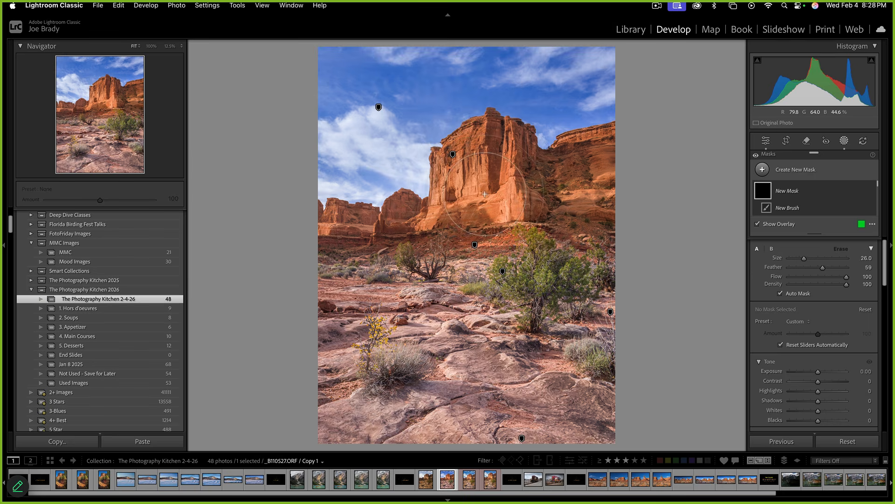
{"action": "scroll", "coordinate": [485, 193], "scroll_direction": "down", "scroll_amount": 1}
{"action": "scroll", "coordinate": [485, 149], "scroll_direction": "down", "scroll_amount": 5}
{"action": "left_click", "coordinate": [472, 183]}
{"action": "mouse_move", "coordinate": [472, 183]}
{"action": "left_mouse_down"}
{"action": "mouse_move", "coordinate": [488, 161]}
{"action": "mouse_move", "coordinate": [462, 170]}
{"action": "mouse_move", "coordinate": [438, 222]}
{"action": "mouse_move", "coordinate": [422, 205]}
{"action": "mouse_move", "coordinate": [432, 168]}
{"action": "mouse_move", "coordinate": [483, 119]}
{"action": "mouse_move", "coordinate": [497, 114]}
{"action": "mouse_move", "coordinate": [489, 212]}
{"action": "mouse_move", "coordinate": [515, 204]}
{"action": "mouse_move", "coordinate": [520, 163]}
{"action": "mouse_move", "coordinate": [508, 125]}
{"action": "mouse_move", "coordinate": [517, 161]}
{"action": "left_mouse_up"}
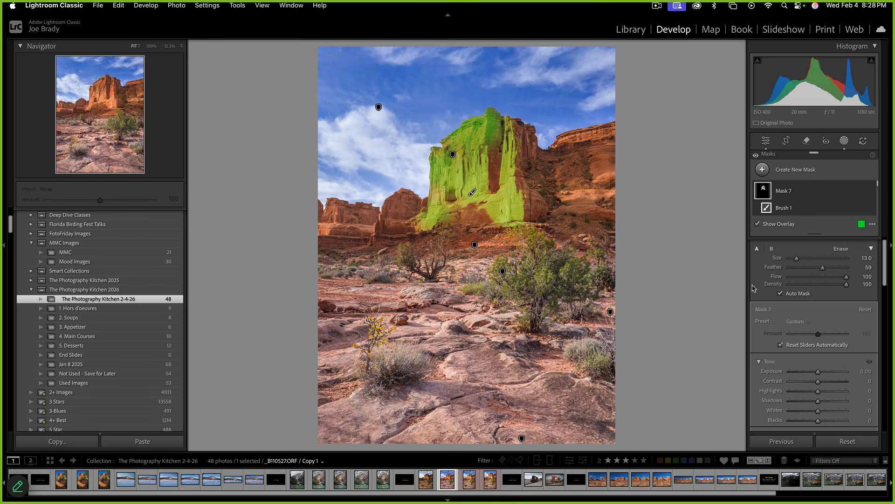
{"action": "left_click_drag", "start_coordinate": [816, 372], "coordinate": [821, 371]}
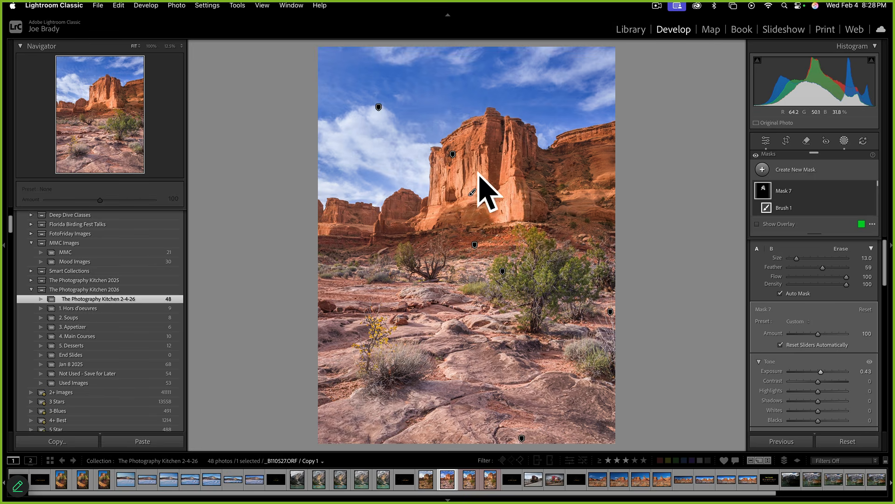
{"action": "left_click", "coordinate": [720, 329]}
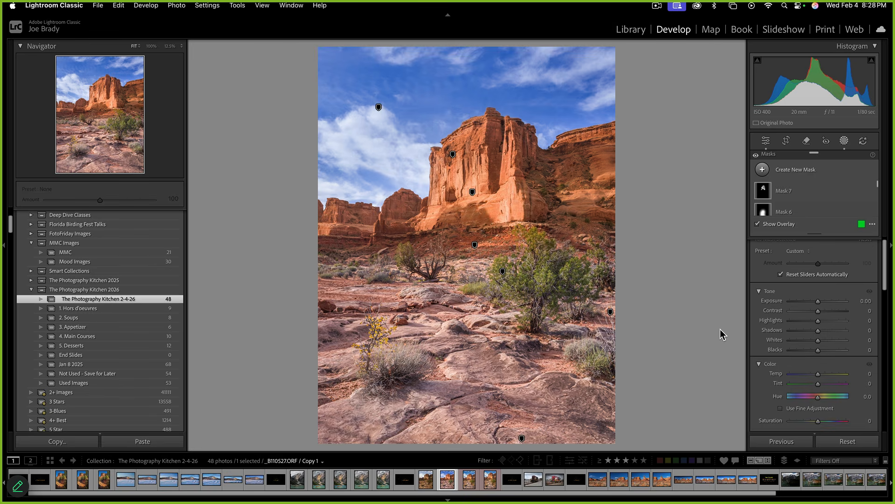
View the unedited original, then the edited butte copy, full-screen before returning to editing
{"action": "key", "text": "Escape"}
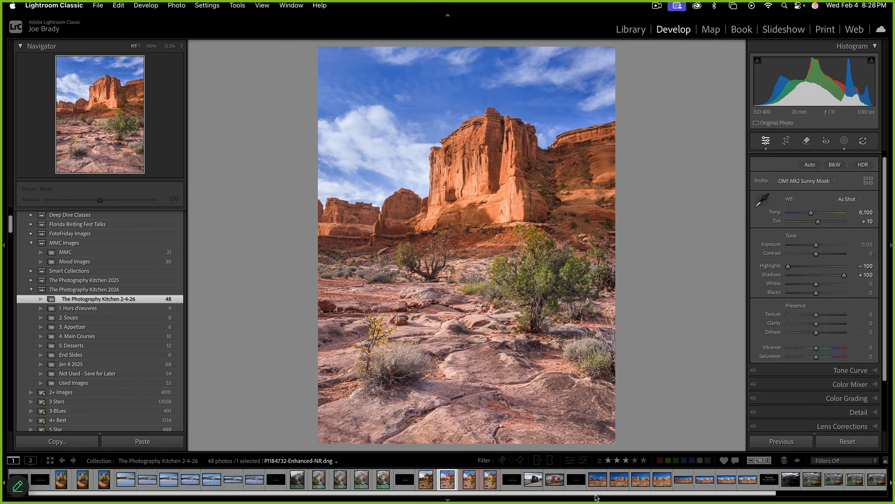
{"action": "left_click", "coordinate": [428, 487], "text": "super"}
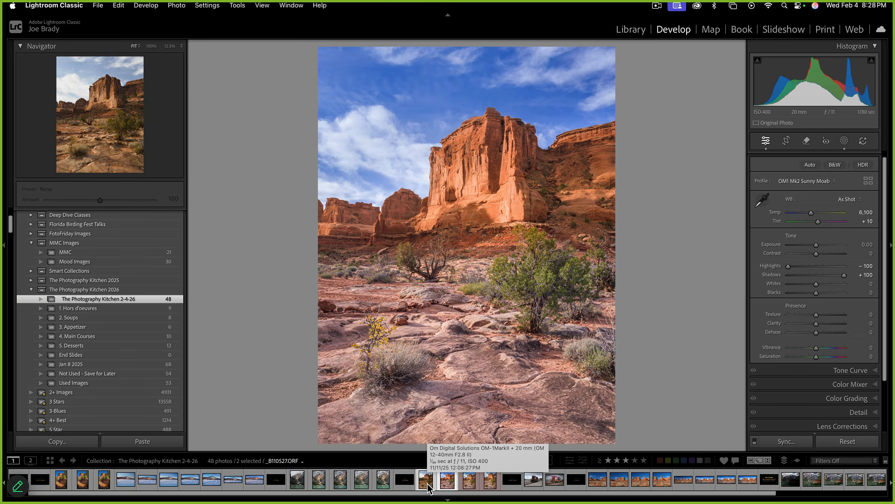
{"action": "key", "text": "f"}
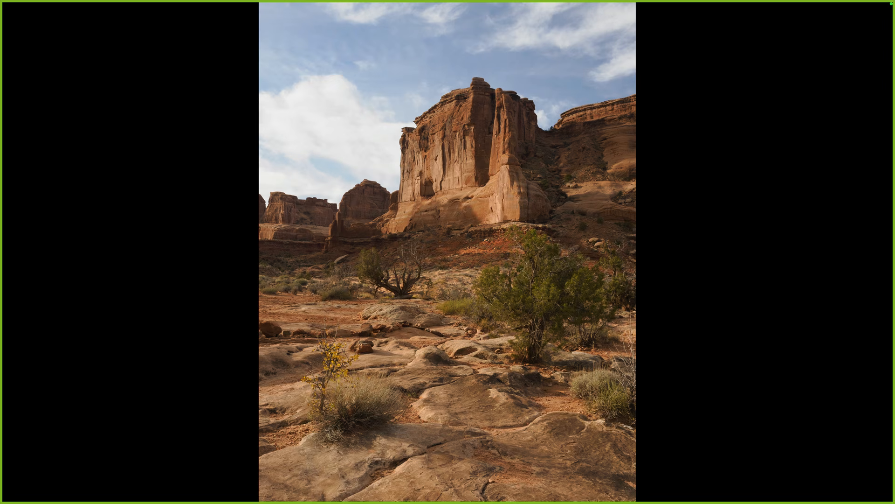
{"action": "key", "text": "Right"}
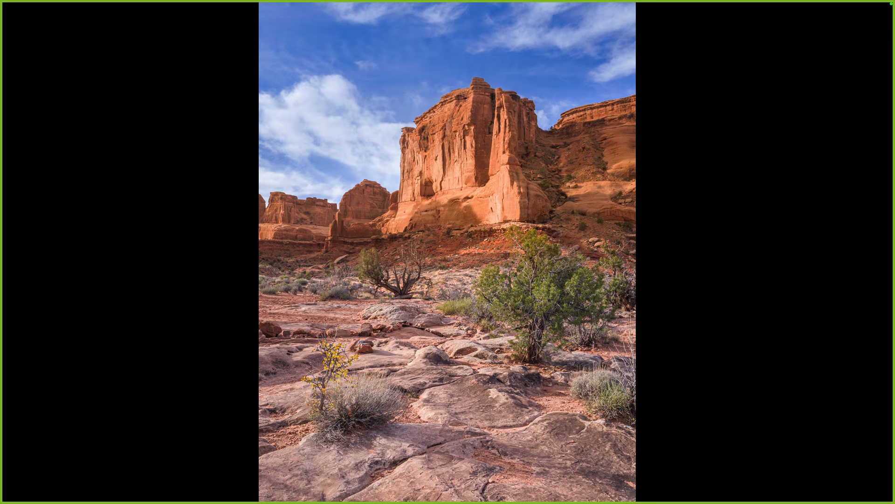
{"action": "key", "text": "Escape"}
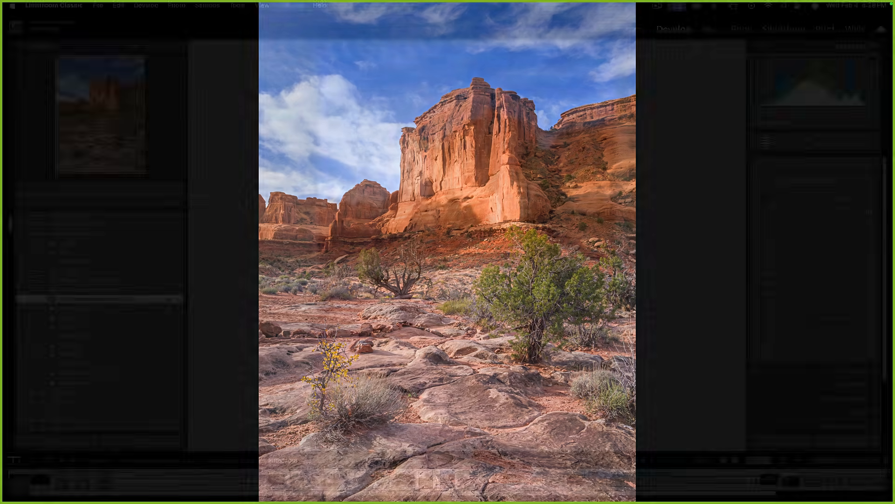
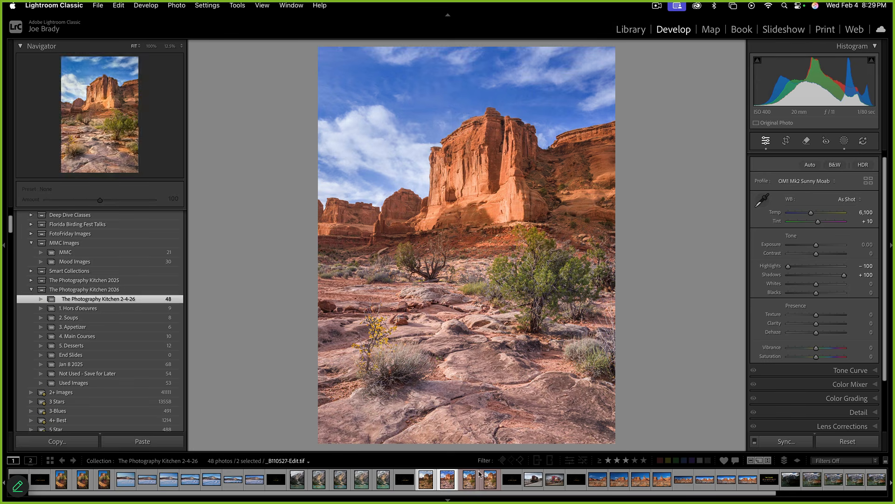
Make a virtual copy of the canyon photo and set its Transform Aspect to +59
{"action": "key", "text": "super+apostrophe"}
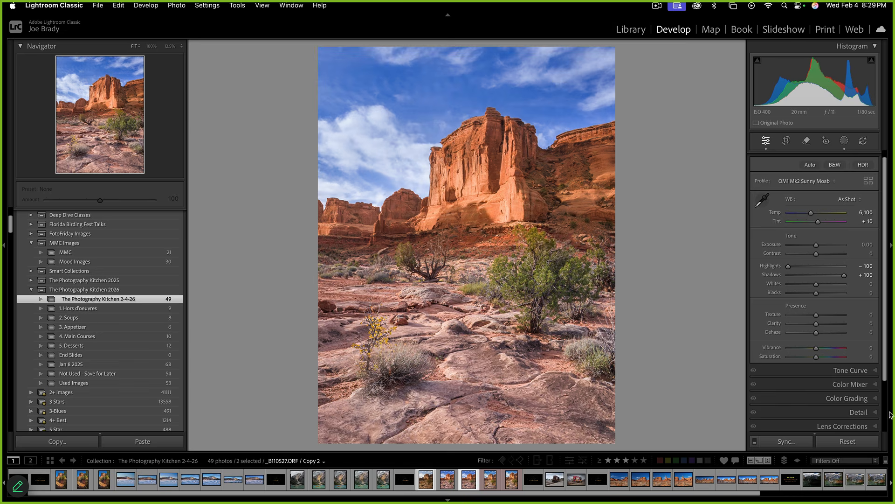
{"action": "scroll", "coordinate": [865, 413], "scroll_direction": "down", "scroll_amount": 3}
{"action": "left_click", "coordinate": [861, 381]}
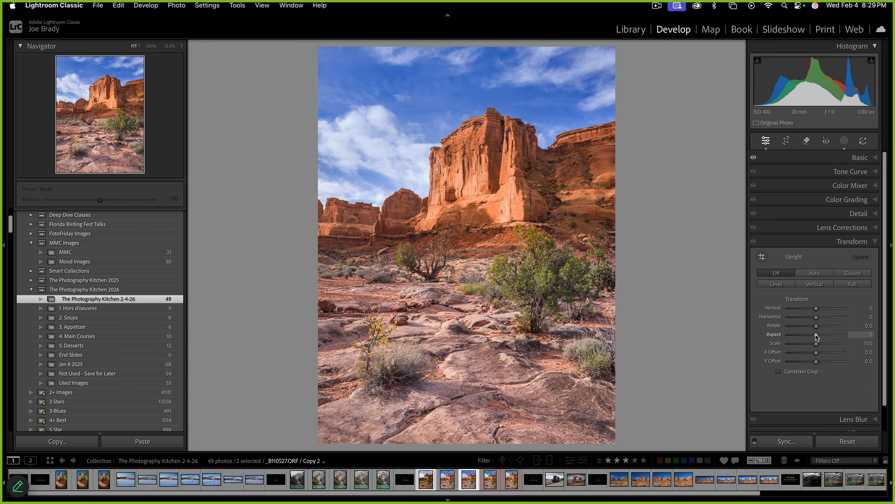
{"action": "left_click_drag", "start_coordinate": [817, 336], "coordinate": [833, 333]}
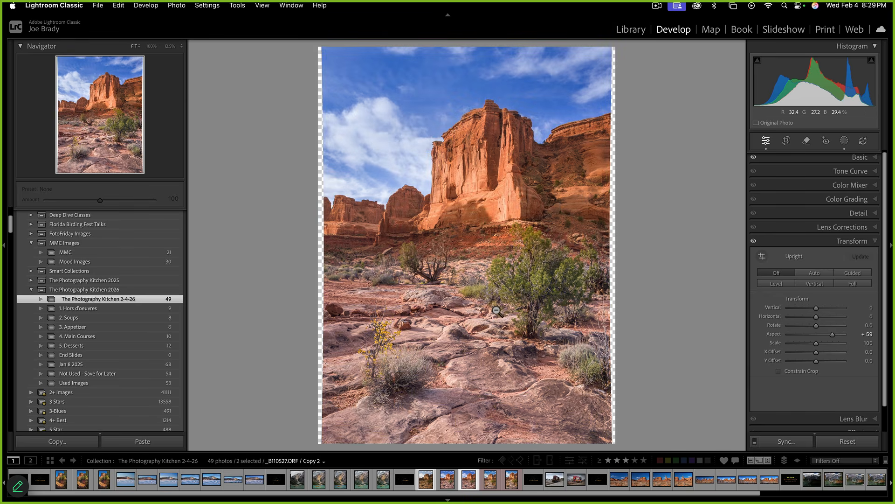
Compare the stretched copy against the original and the unstretched Copy 1 in the filmstrip
{"action": "left_click", "coordinate": [449, 485]}
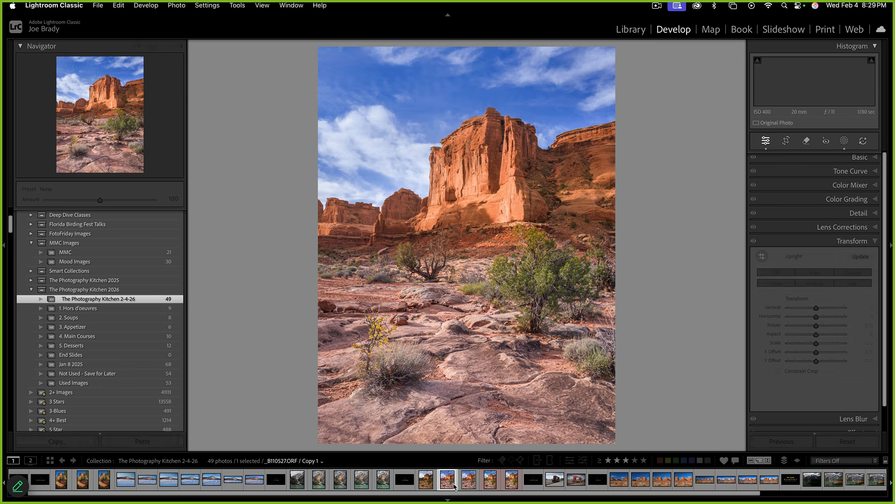
{"action": "left_click", "coordinate": [470, 485]}
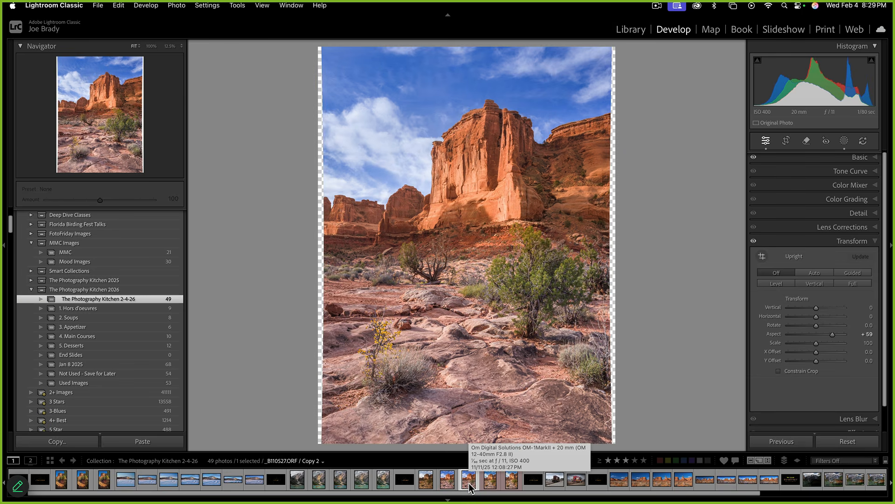
{"action": "left_click", "coordinate": [448, 486]}
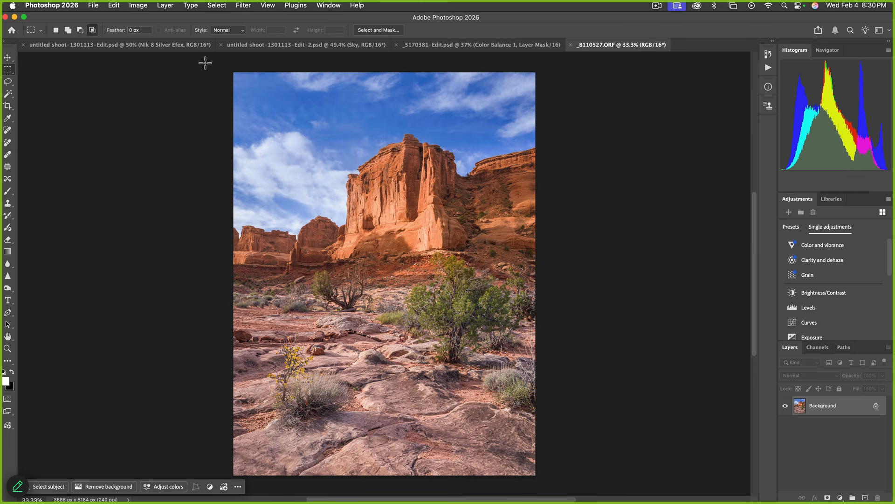
Crop-extend the canvas upward to 3888 x 5479 px, leaving a black band above the sky
{"action": "key", "text": "c"}
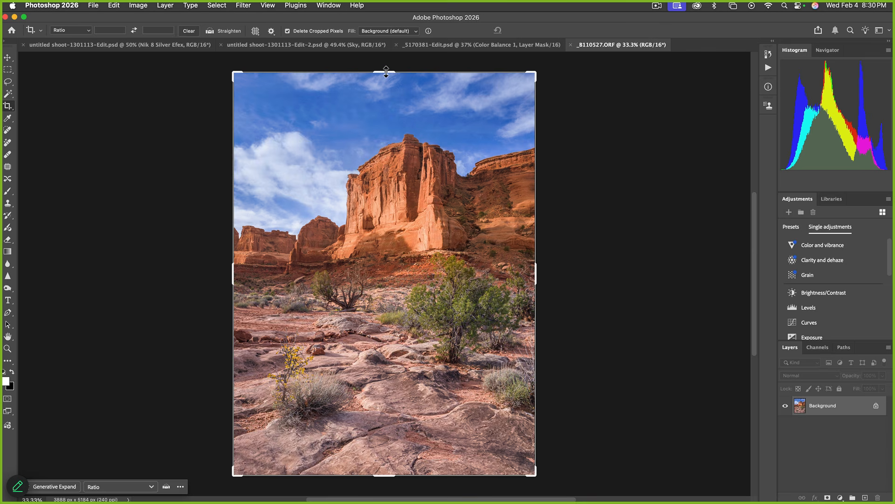
{"action": "left_click_drag", "start_coordinate": [386, 72], "coordinate": [389, 64]}
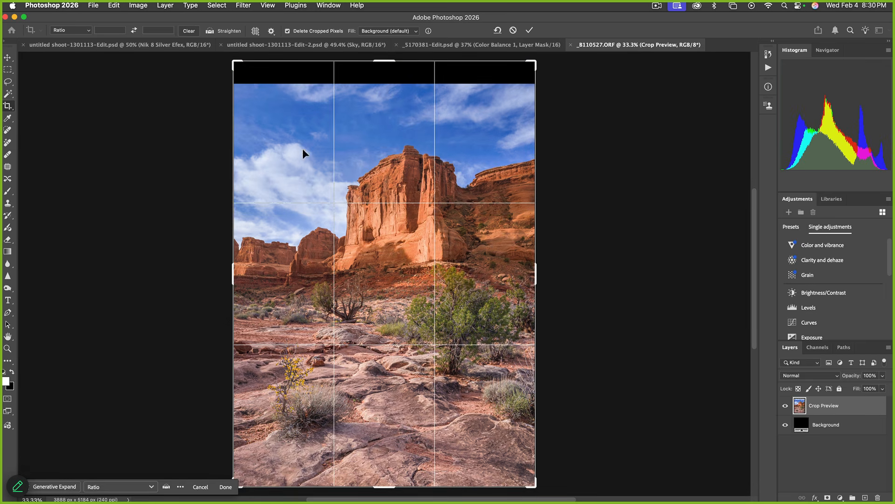
{"action": "key", "text": "Return"}
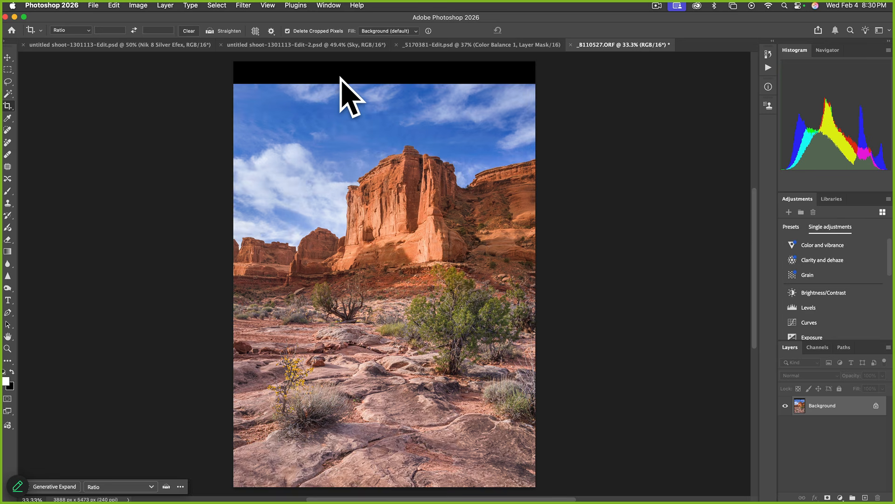
{"action": "left_click", "coordinate": [8, 70]}
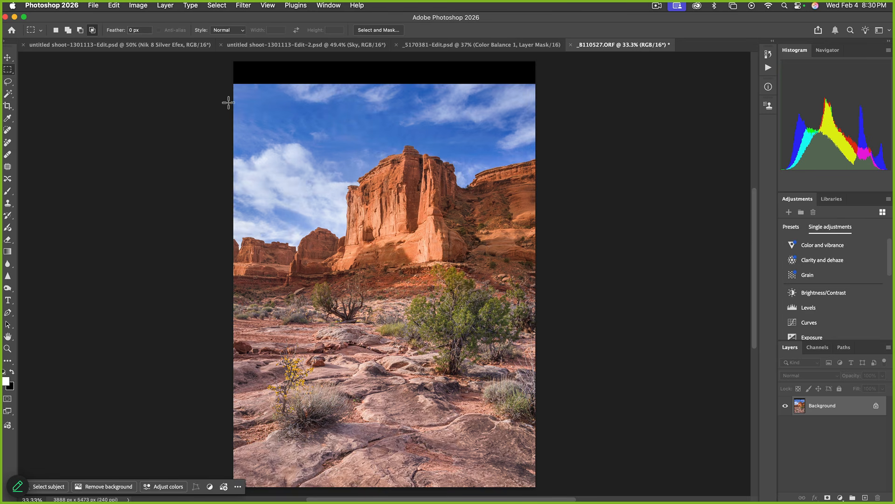
Free-transform the selected upper image so the sky stretches up to fill the black band
{"action": "left_click_drag", "start_coordinate": [229, 86], "coordinate": [551, 348]}
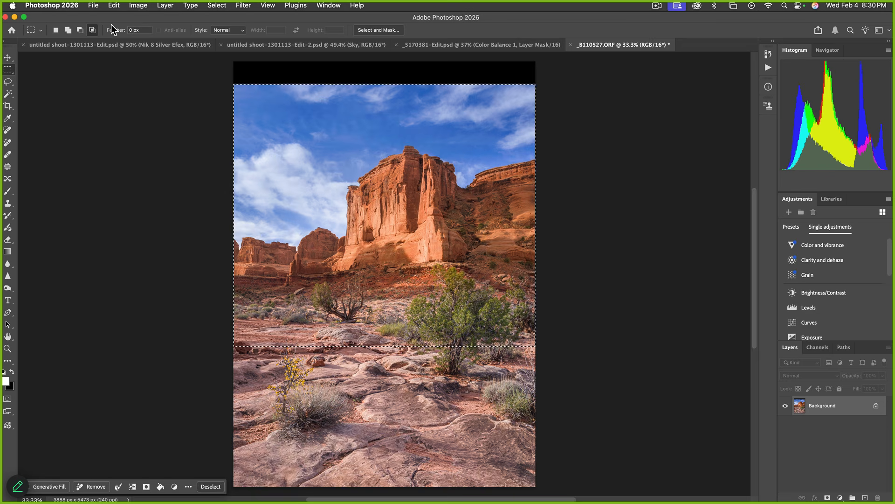
{"action": "key", "text": "super+t"}
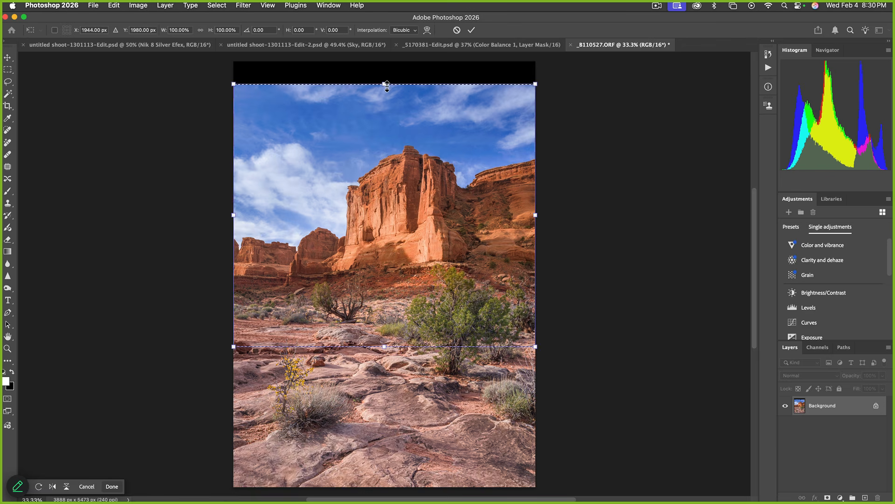
{"action": "left_click_drag", "start_coordinate": [385, 84], "coordinate": [385, 56]}
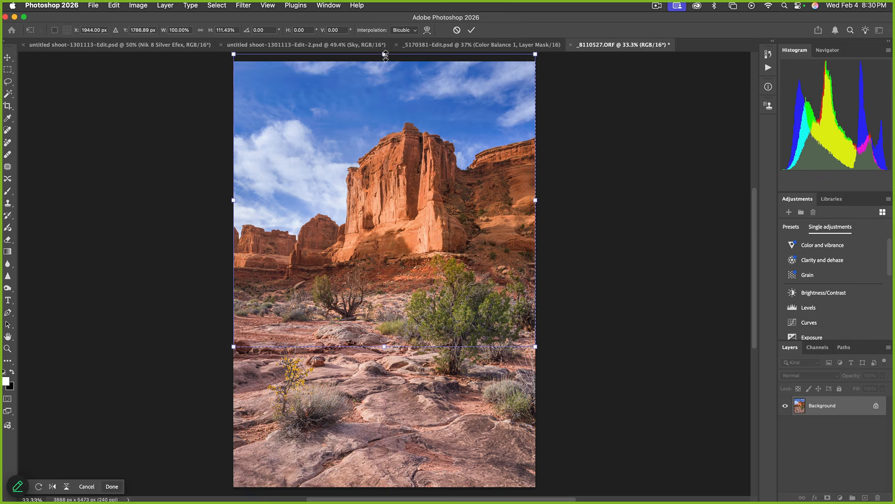
{"action": "key", "text": "Return"}
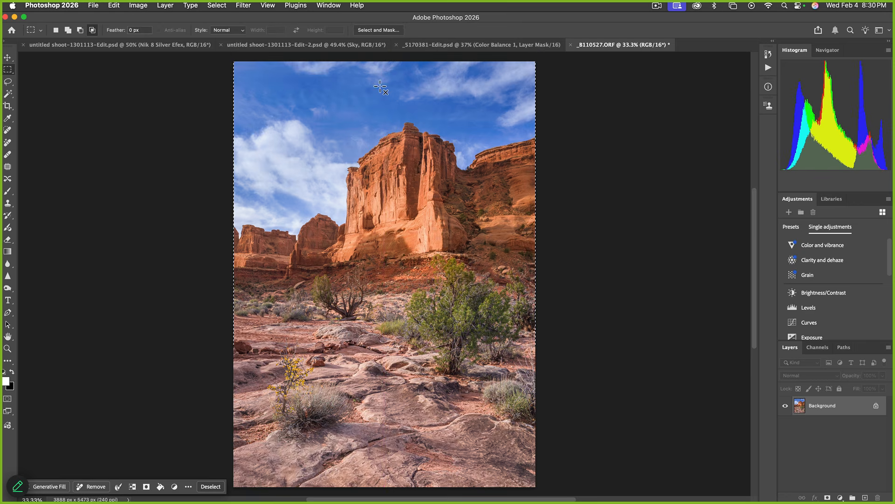
Clear the selection, save the PSD, and switch back to Lightroom Classic
{"action": "left_click", "coordinate": [379, 85]}
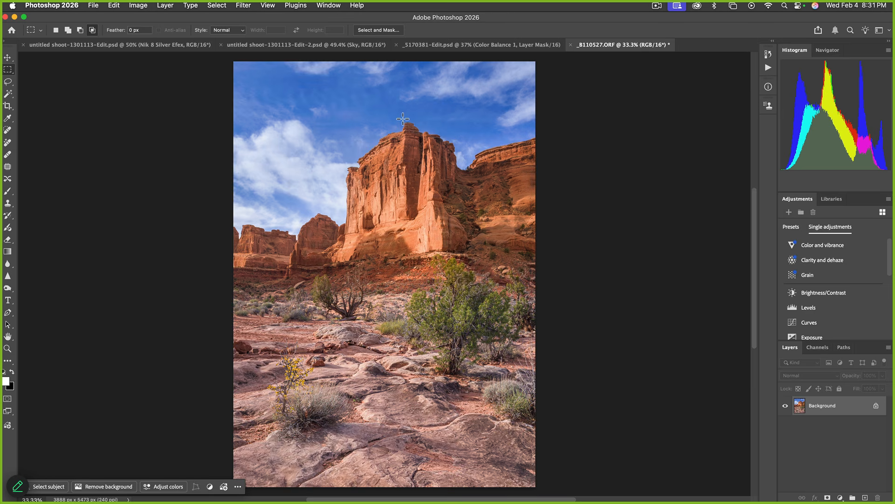
{"action": "key", "text": "super+s"}
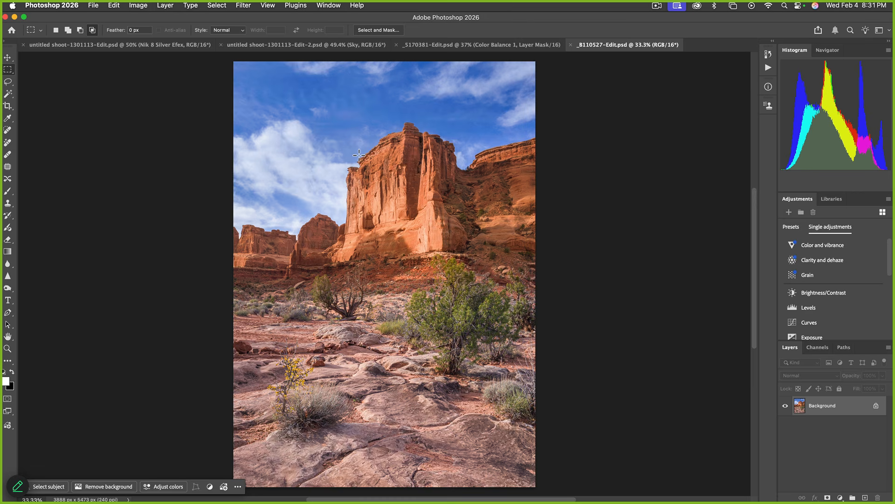
{"action": "key", "text": "super+Tab"}
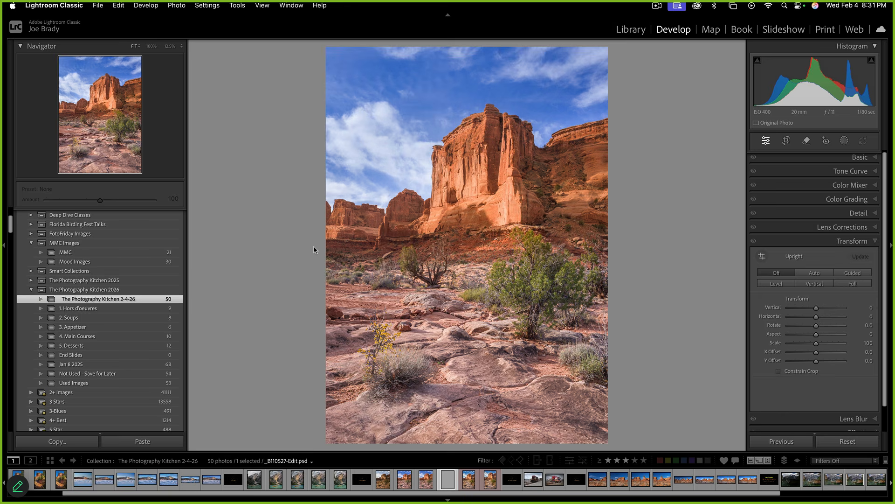
Compare the photo versions in the filmstrip, ending on _B110527-Edit.psd
{"action": "left_click", "coordinate": [435, 478]}
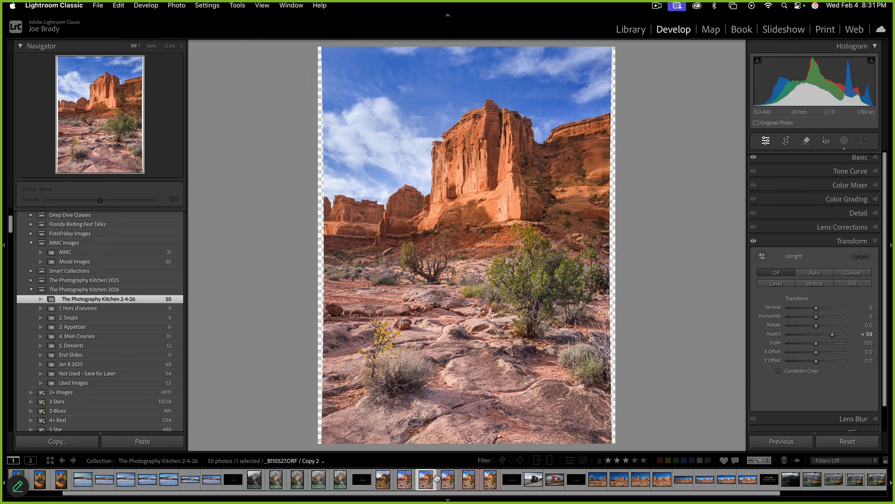
{"action": "left_click", "coordinate": [447, 481]}
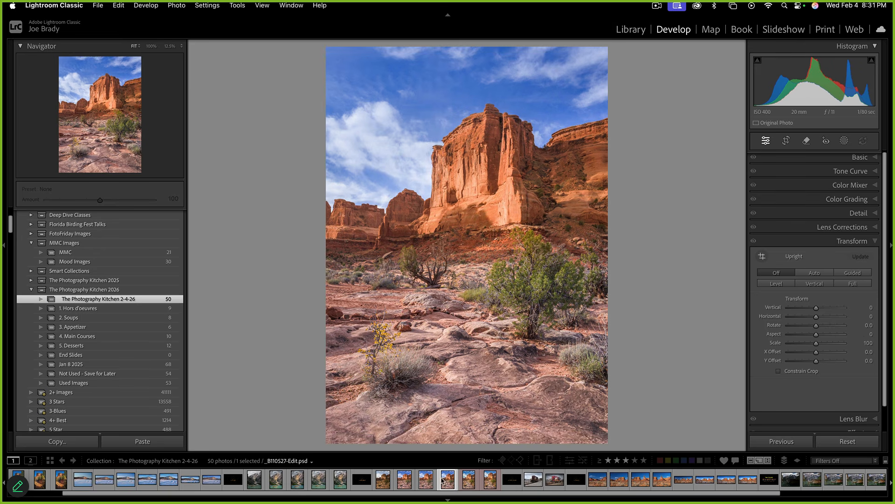
{"action": "left_click", "coordinate": [403, 481]}
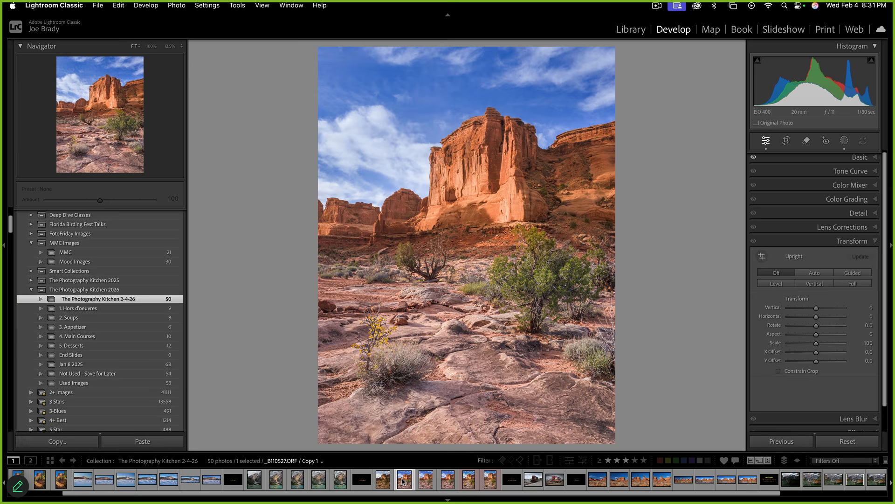
{"action": "left_click", "coordinate": [448, 480]}
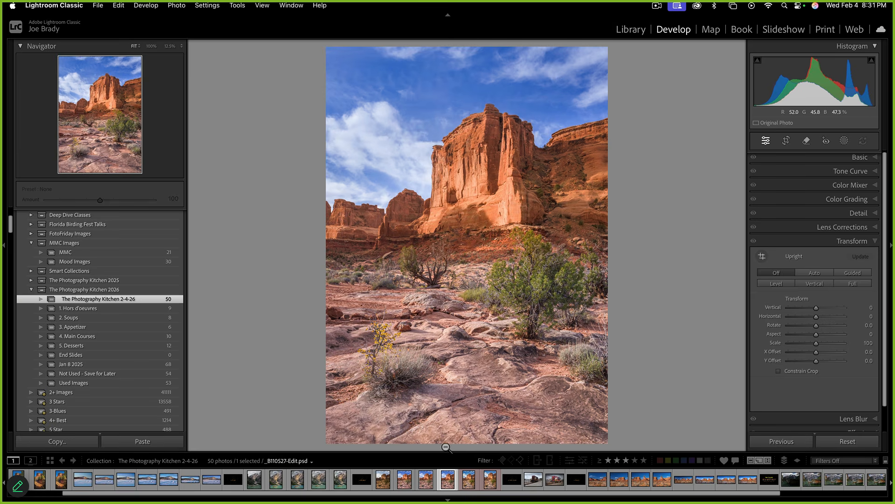
{"action": "left_click", "coordinate": [405, 481]}
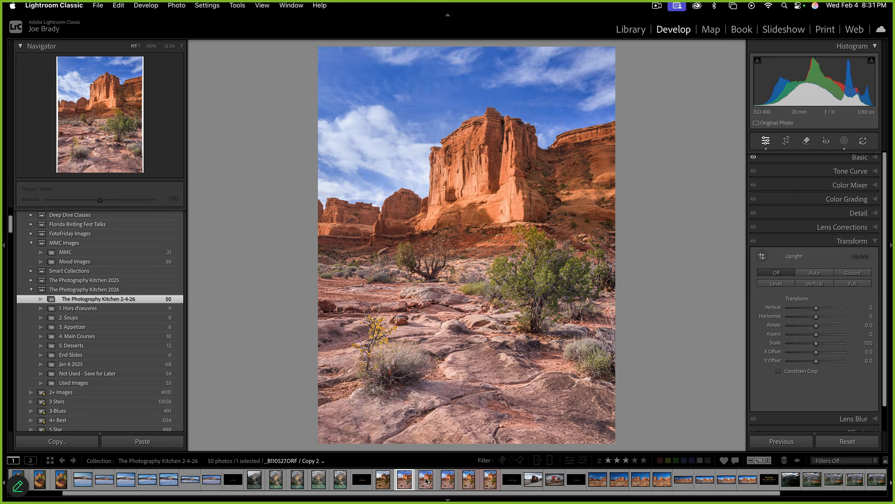
{"action": "left_click", "coordinate": [448, 480]}
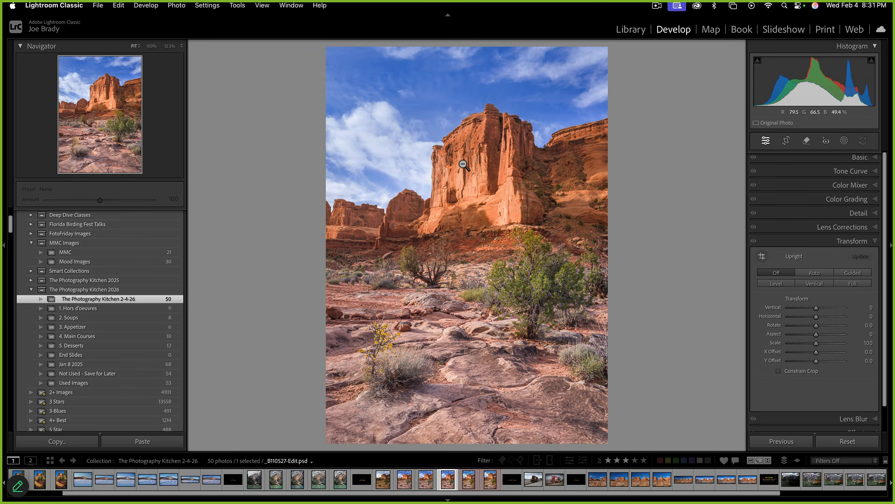
Crop the edited PSD into a tall portrait frame, trimming the top and left edges
{"action": "key", "text": "r"}
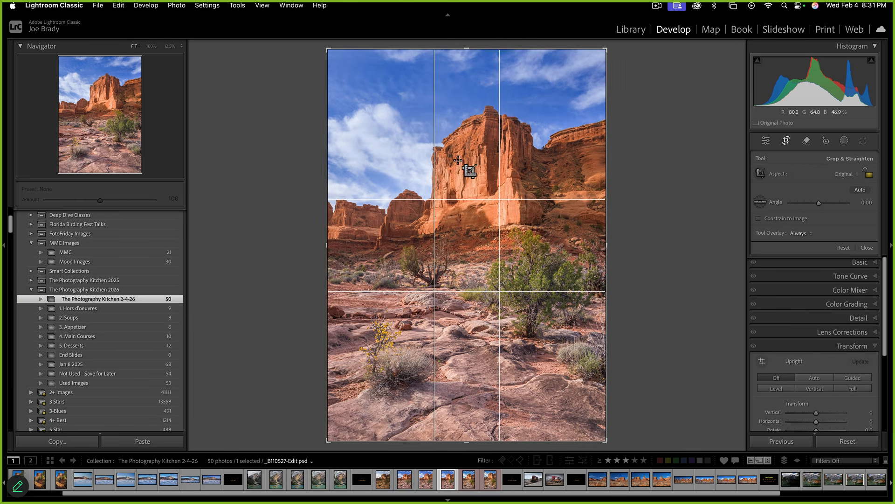
{"action": "left_click_drag", "start_coordinate": [468, 47], "coordinate": [467, 60]}
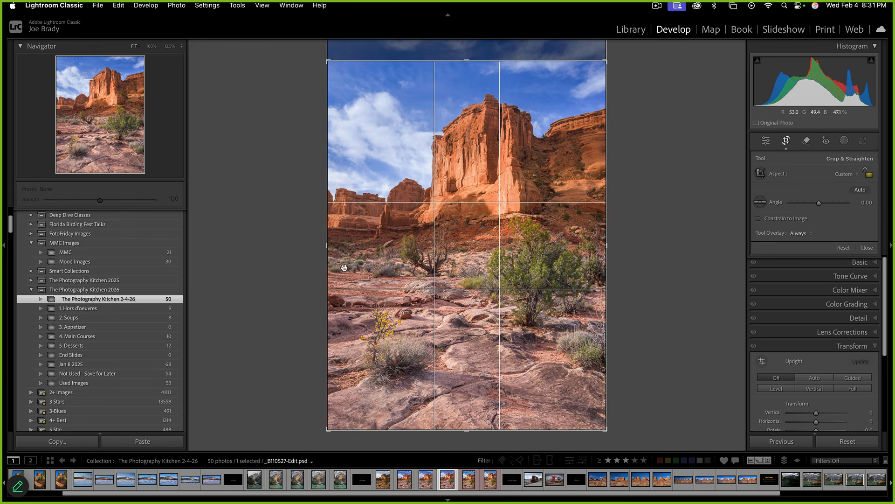
{"action": "left_click_drag", "start_coordinate": [328, 248], "coordinate": [335, 245]}
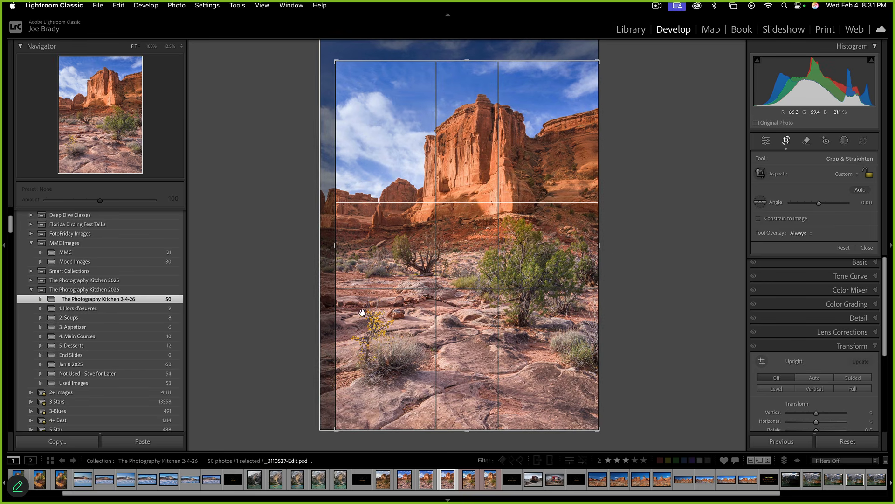
{"action": "left_click_drag", "start_coordinate": [336, 256], "coordinate": [333, 250]}
{"action": "key", "text": "Return"}
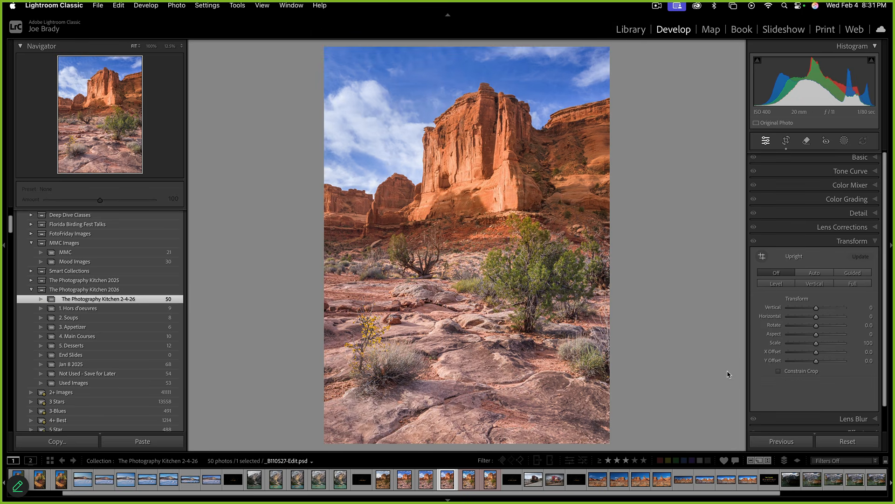
Add a Highlight Priority post-crop vignette with Amount -22
{"action": "scroll", "coordinate": [885, 409], "scroll_direction": "down", "scroll_amount": 2}
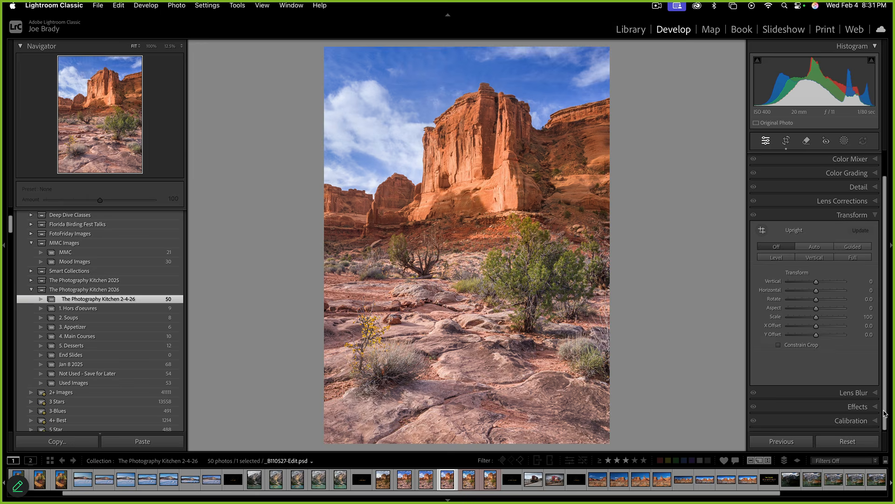
{"action": "left_click", "coordinate": [858, 409]}
{"action": "left_click_drag", "start_coordinate": [817, 301], "coordinate": [812, 303]}
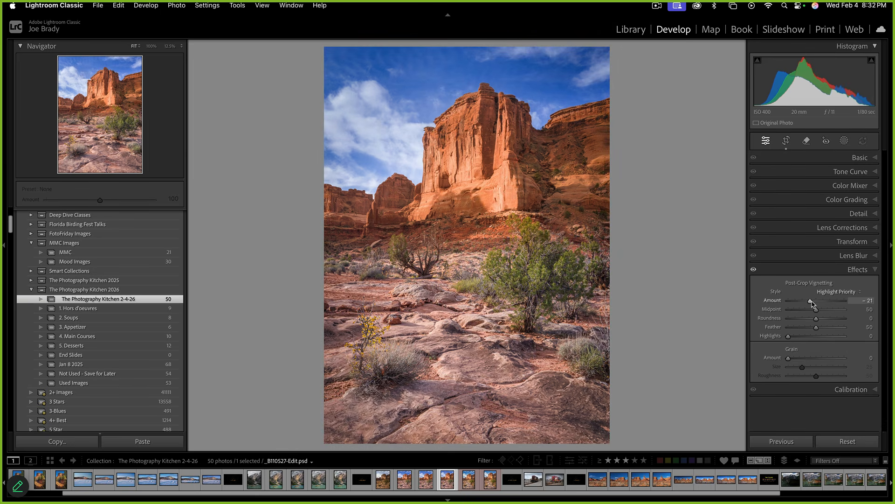
Preview the original desert photo full screen, then bring up the 4. Main Course slide
{"action": "left_click", "coordinate": [384, 481], "text": "super"}
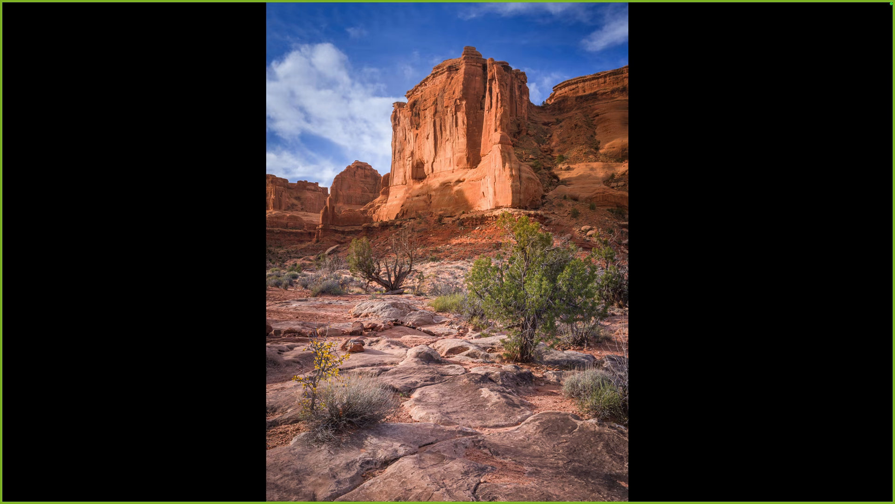
{"action": "key", "text": "f"}
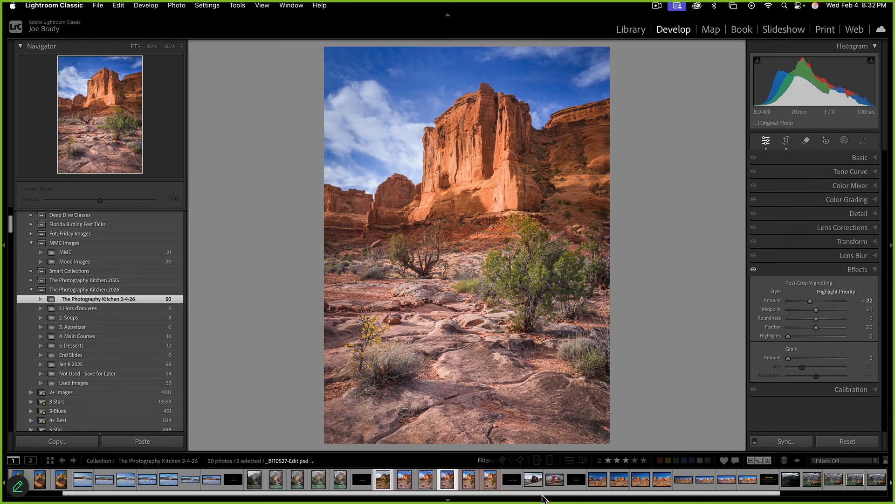
{"action": "left_click", "coordinate": [515, 480]}
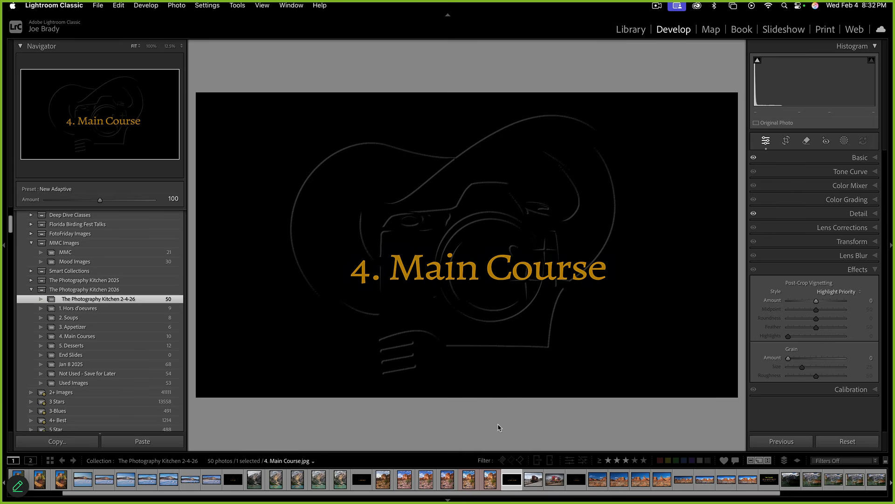
Load P5120830.ORF, the red locomotive photo, in Develop and ready the Remove tool
{"action": "left_click", "coordinate": [529, 481]}
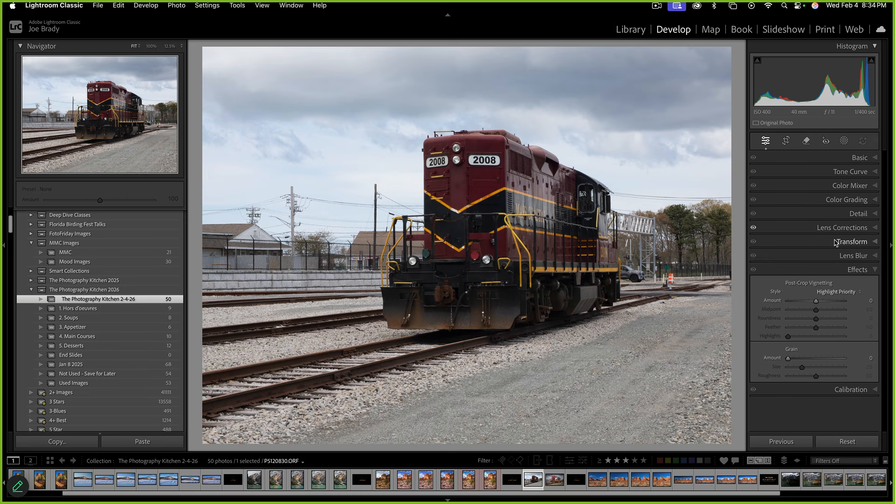
{"action": "left_click", "coordinate": [808, 143]}
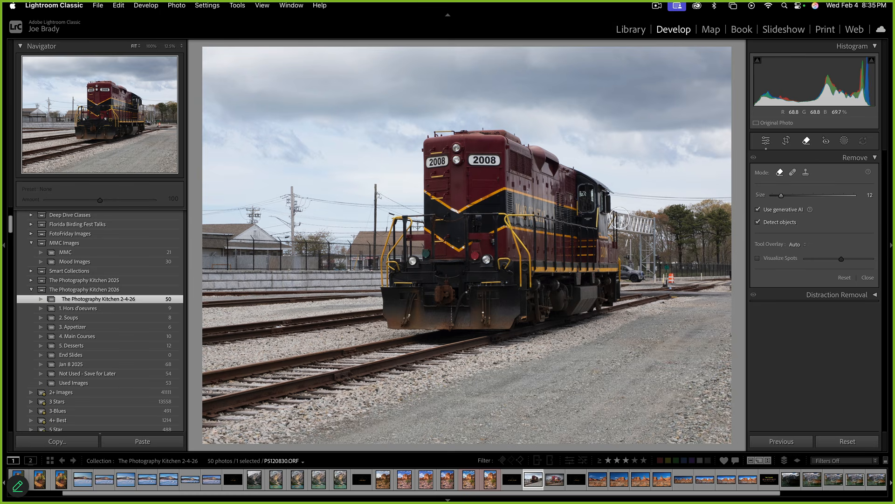
Generatively remove the signal gantry, cycling through the fill variations to pick one
{"action": "mouse_move", "coordinate": [617, 220]}
{"action": "left_mouse_down"}
{"action": "mouse_move", "coordinate": [651, 222]}
{"action": "mouse_move", "coordinate": [650, 275]}
{"action": "mouse_move", "coordinate": [627, 274]}
{"action": "mouse_move", "coordinate": [620, 235]}
{"action": "mouse_move", "coordinate": [637, 235]}
{"action": "mouse_move", "coordinate": [639, 258]}
{"action": "mouse_move", "coordinate": [667, 276]}
{"action": "mouse_move", "coordinate": [638, 276]}
{"action": "left_mouse_up"}
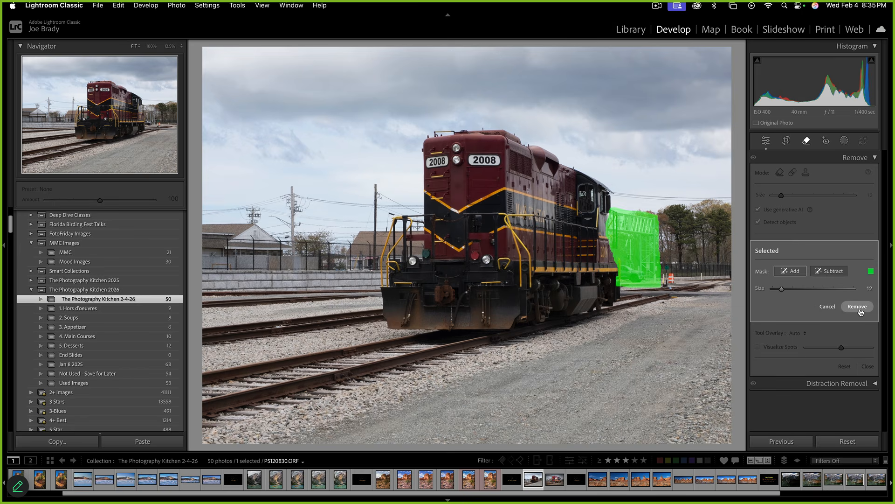
{"action": "left_click", "coordinate": [859, 307]}
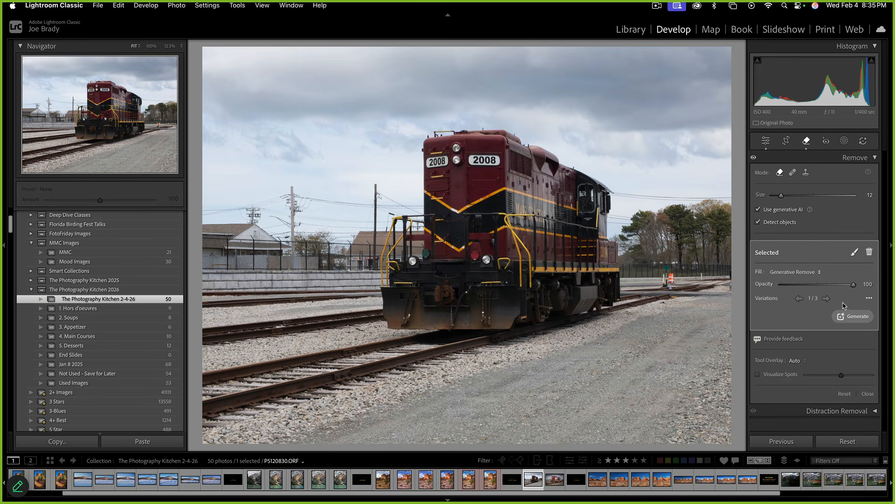
{"action": "left_click", "coordinate": [827, 299]}
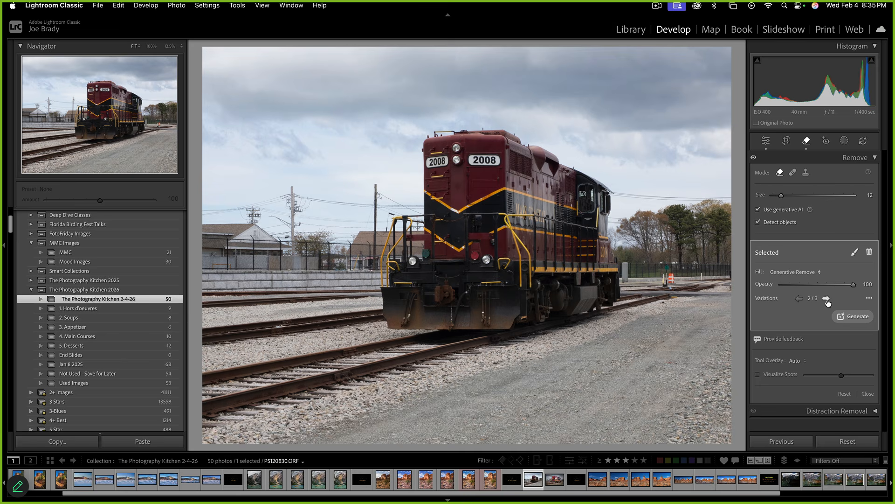
{"action": "left_click", "coordinate": [826, 299]}
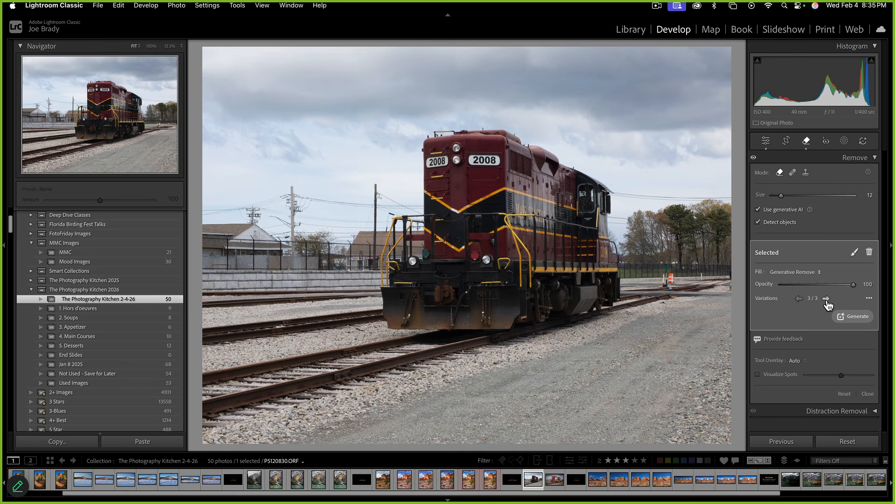
{"action": "left_click", "coordinate": [800, 298]}
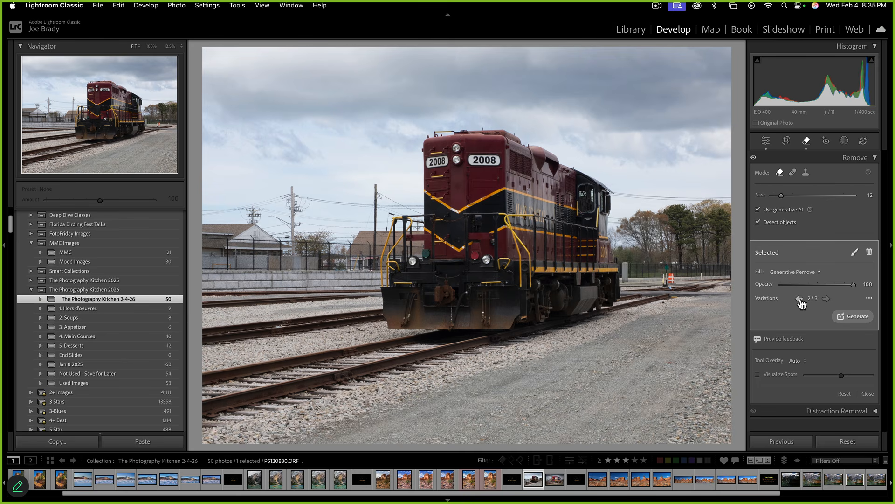
{"action": "left_click", "coordinate": [800, 298]}
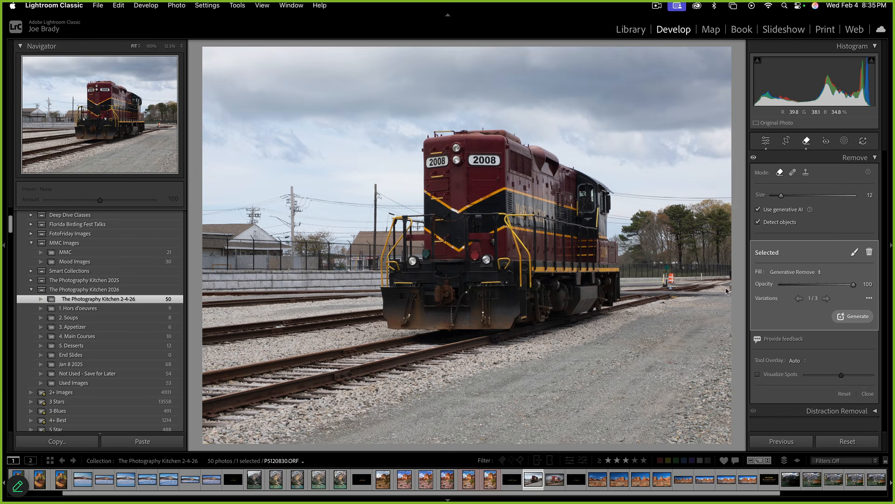
{"action": "left_click", "coordinate": [826, 299]}
{"action": "left_click", "coordinate": [826, 299]}
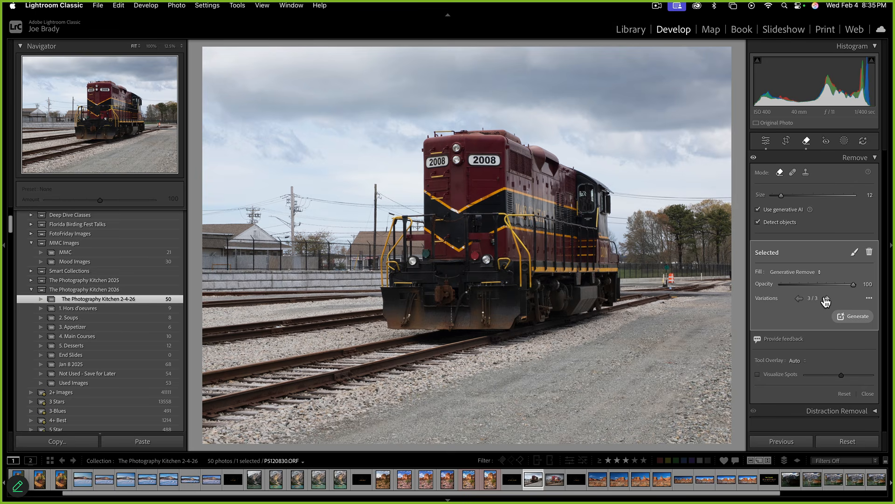
{"action": "left_click", "coordinate": [800, 300]}
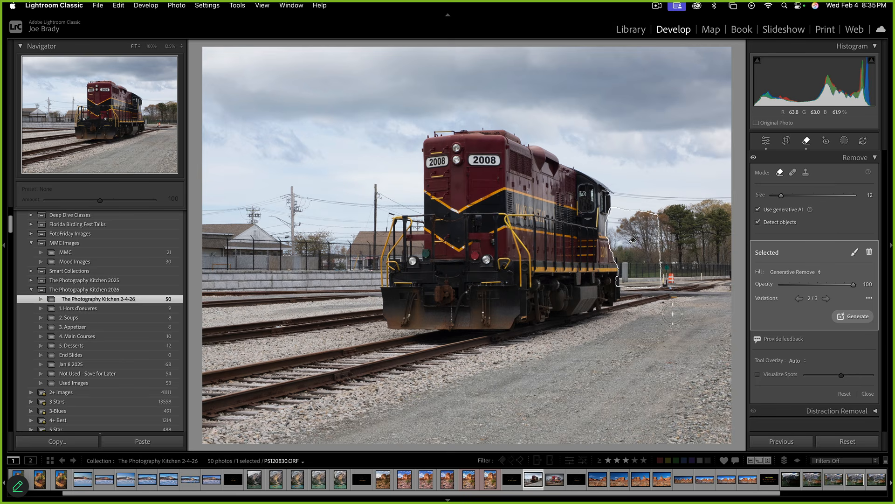
{"action": "left_click", "coordinate": [626, 270]}
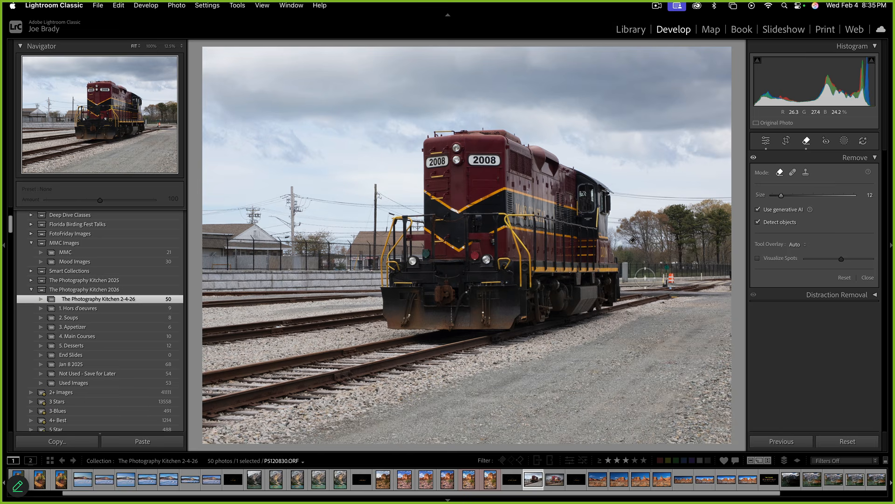
Generatively remove the post and the orange barrel beside the train
{"action": "scroll", "coordinate": [635, 275], "scroll_direction": "down", "scroll_amount": 3}
{"action": "scroll", "coordinate": [635, 275], "scroll_direction": "up", "scroll_amount": 1}
{"action": "mouse_move", "coordinate": [627, 261]}
{"action": "left_mouse_down"}
{"action": "mouse_move", "coordinate": [624, 279]}
{"action": "mouse_move", "coordinate": [635, 281]}
{"action": "left_mouse_up"}
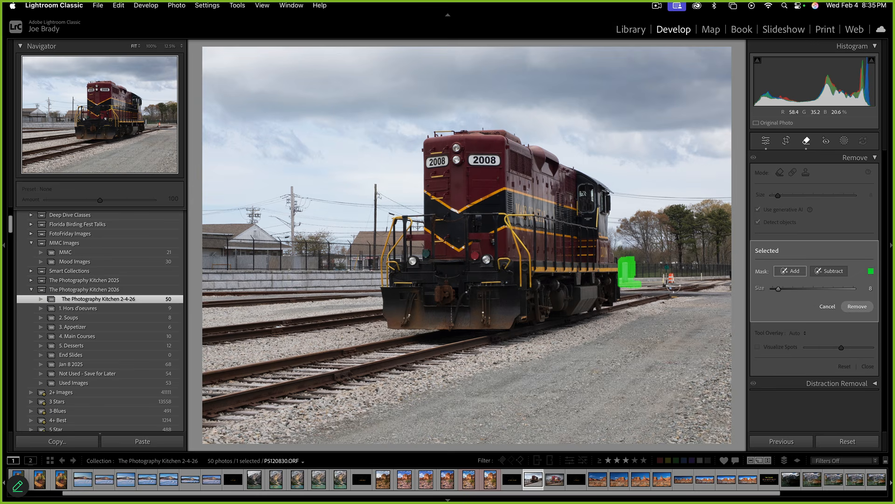
{"action": "left_click_drag", "start_coordinate": [672, 278], "coordinate": [672, 278]}
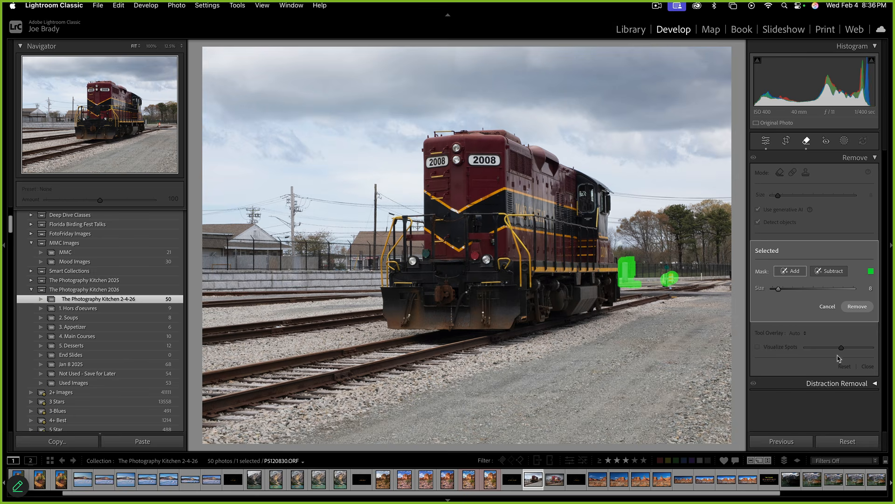
{"action": "left_click", "coordinate": [851, 306]}
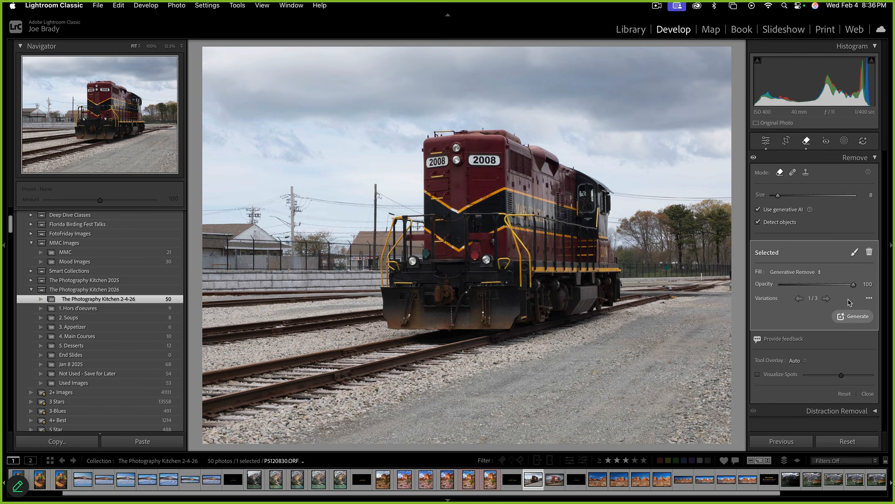
{"action": "key", "text": "Escape"}
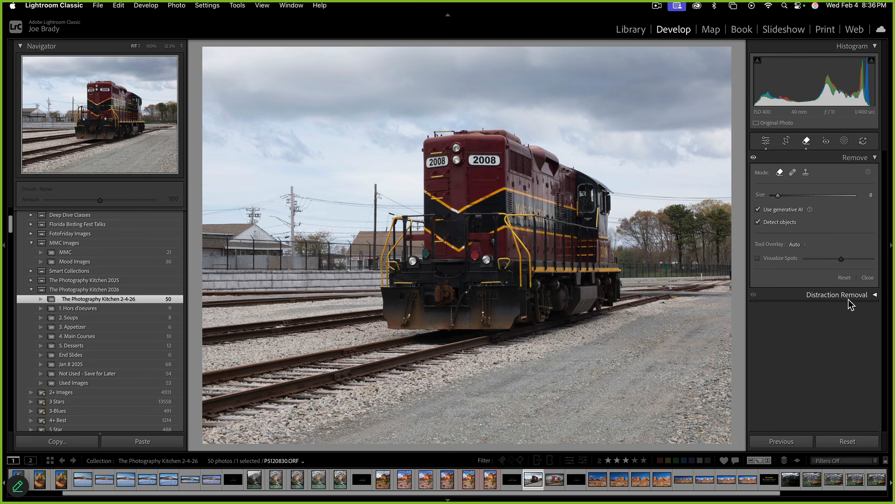
Leave the Remove tool and view the original train photo at 50% zoom
{"action": "key", "text": "q"}
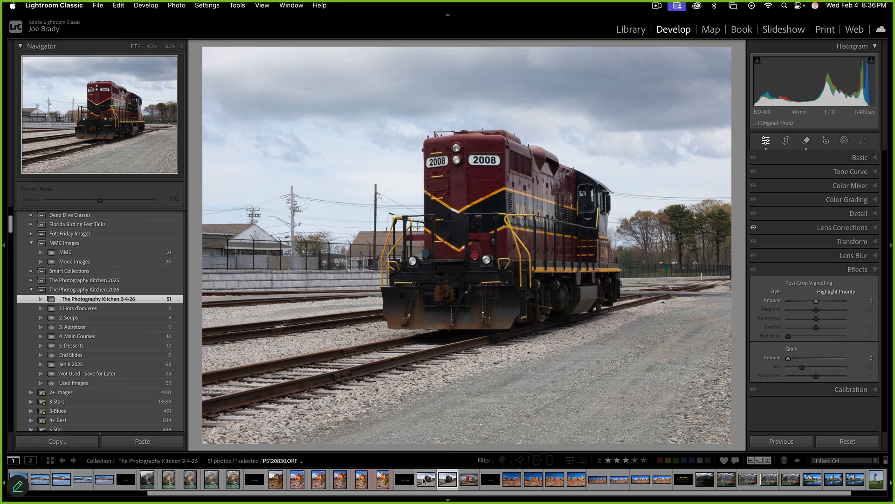
{"action": "left_click", "coordinate": [421, 482]}
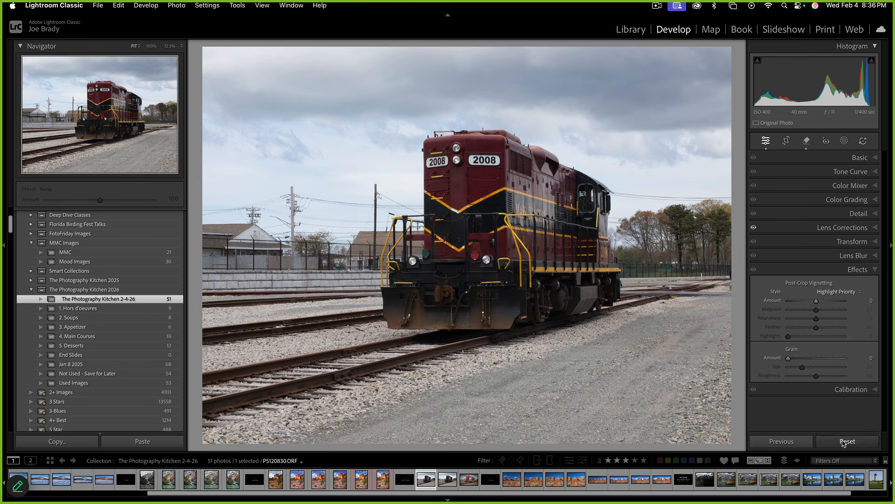
{"action": "left_click", "coordinate": [176, 47]}
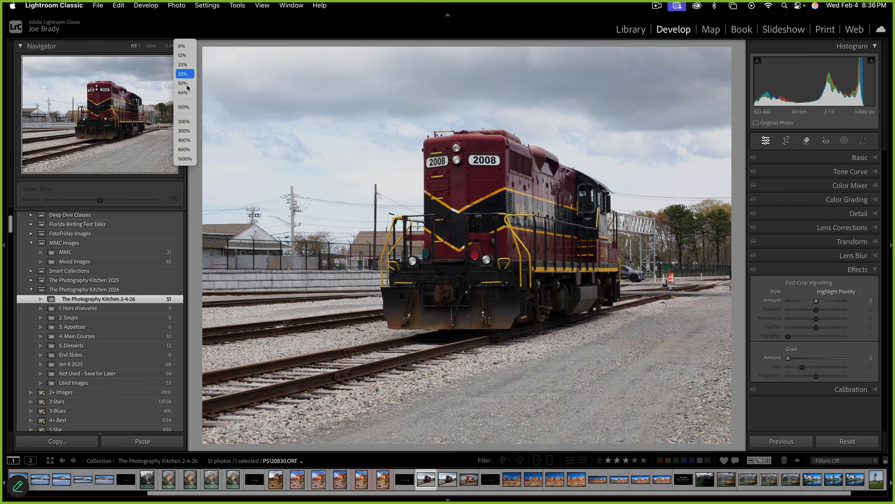
{"action": "left_click", "coordinate": [188, 84]}
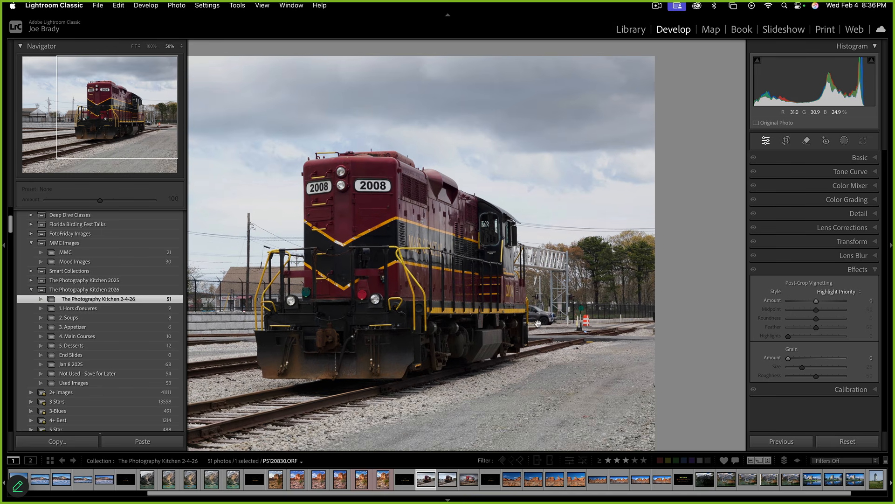
Toggle between the original and gantry-free copy, then zoom back to fit and show masking options
{"action": "left_click", "coordinate": [449, 479]}
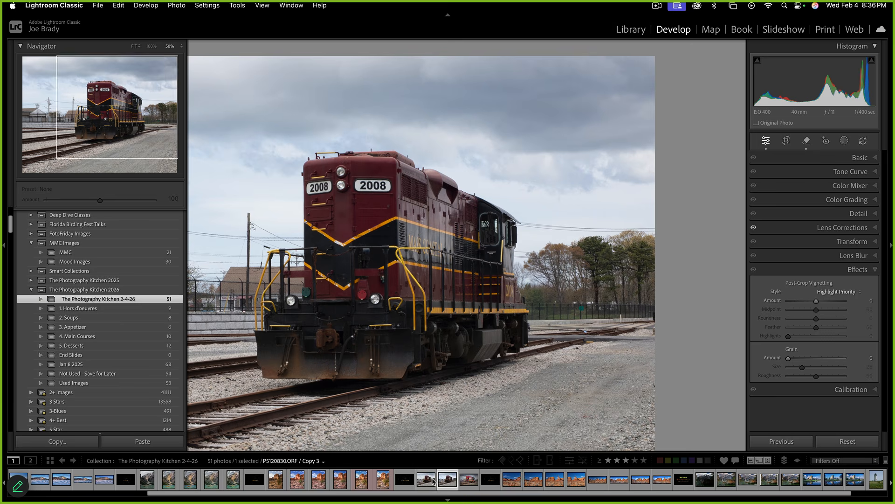
{"action": "left_click", "coordinate": [427, 479]}
{"action": "left_click", "coordinate": [445, 480]}
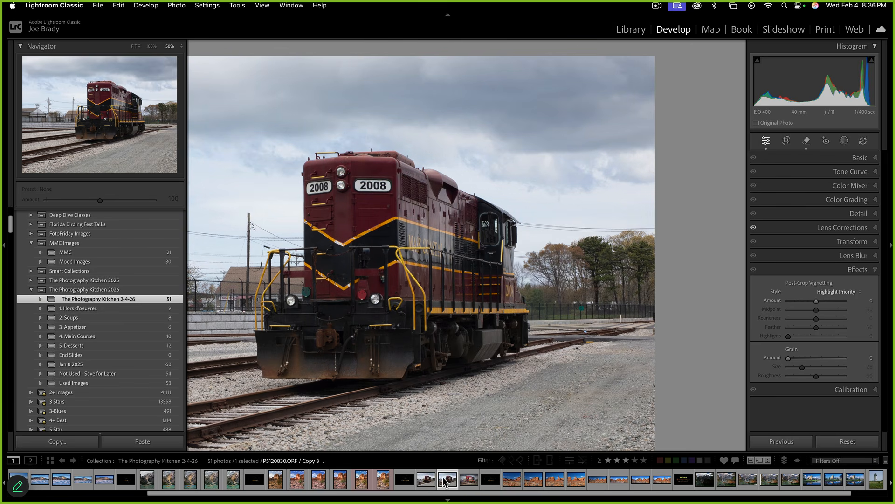
{"action": "left_click", "coordinate": [427, 480]}
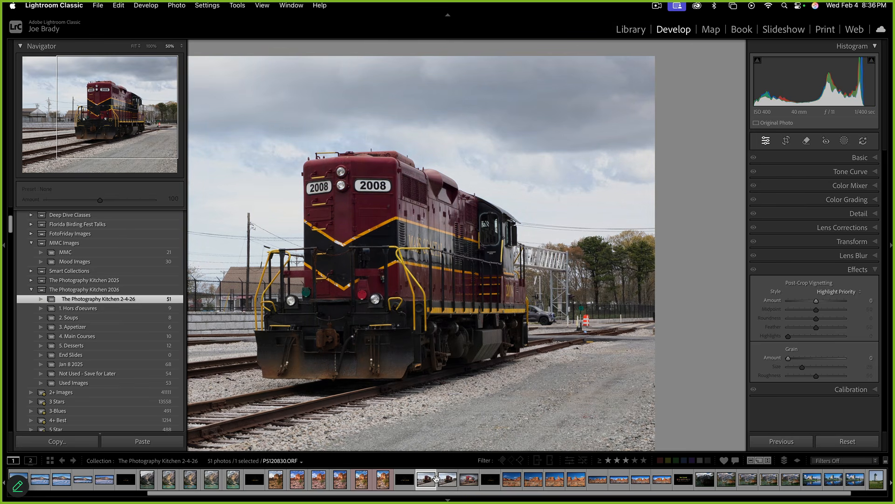
{"action": "left_click", "coordinate": [448, 480]}
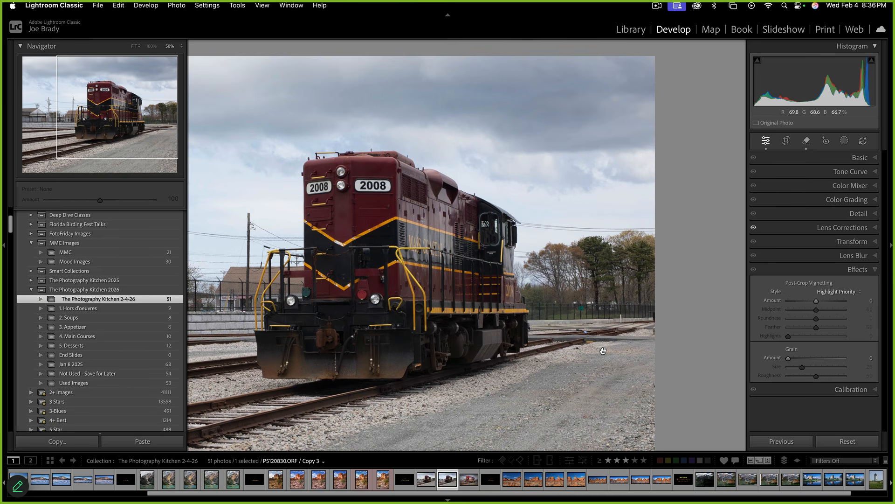
{"action": "left_click", "coordinate": [603, 350]}
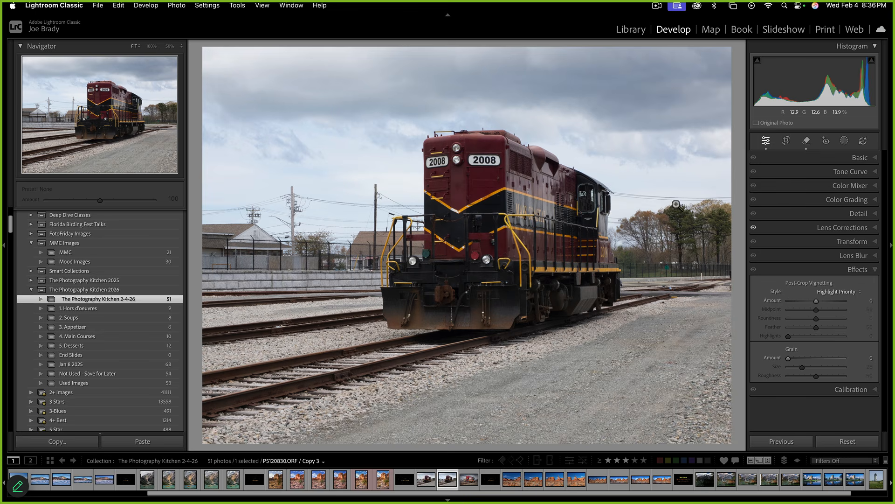
{"action": "left_click", "coordinate": [844, 141]}
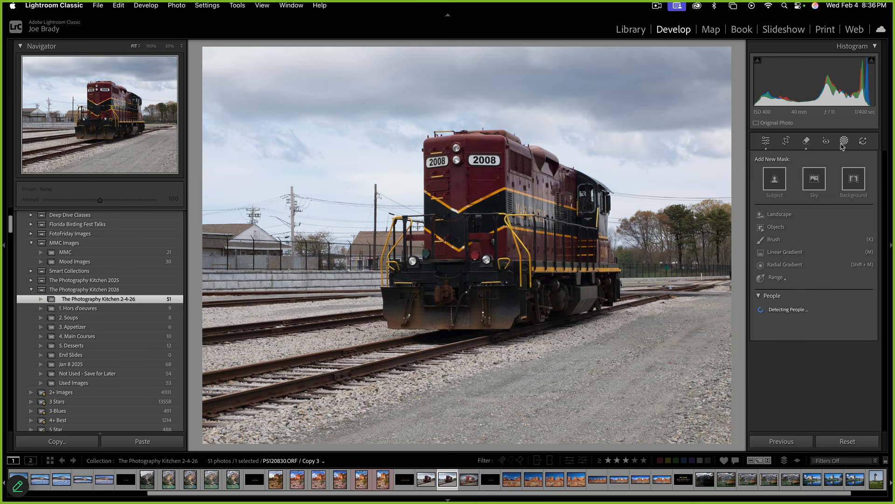
Create a sky mask, raise its Dehaze and set Highlights to -45
{"action": "left_click", "coordinate": [814, 179]}
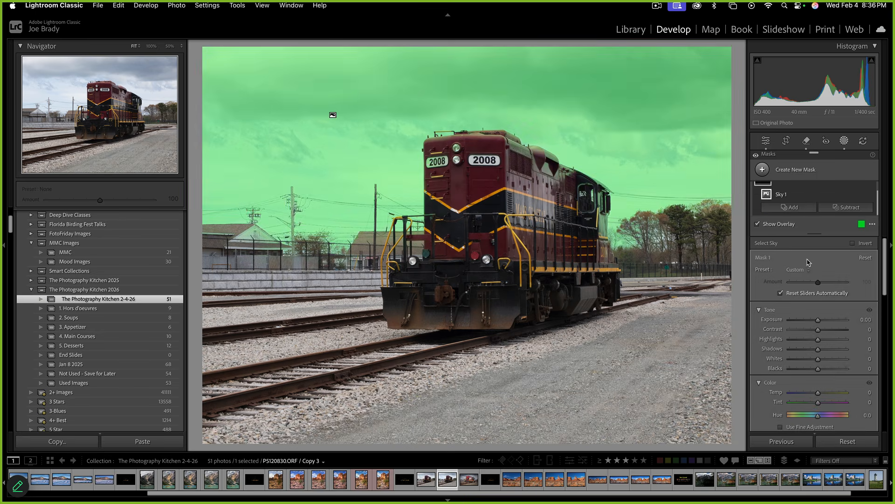
{"action": "scroll", "coordinate": [823, 396], "scroll_direction": "down", "scroll_amount": 8}
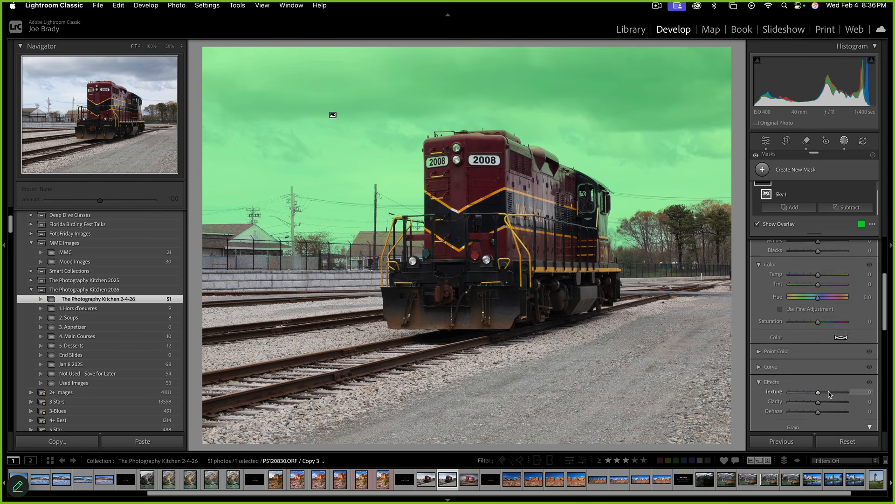
{"action": "left_click_drag", "start_coordinate": [826, 386], "coordinate": [831, 381]}
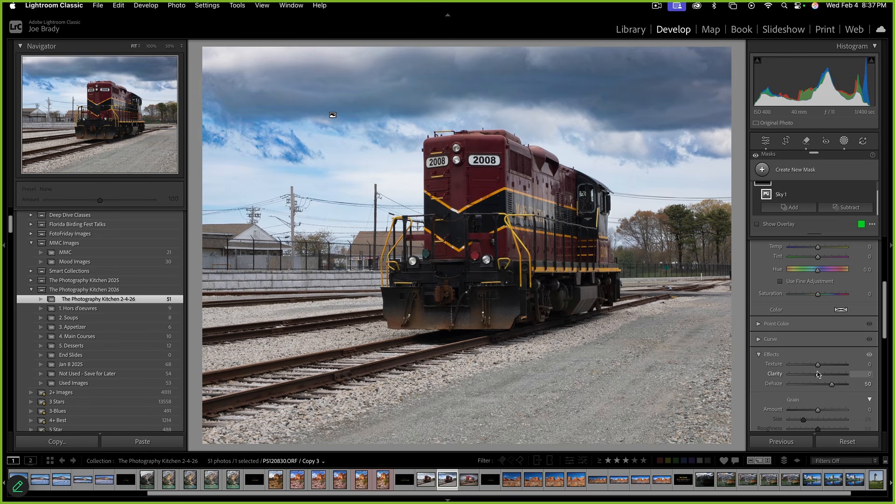
{"action": "scroll", "coordinate": [815, 297], "scroll_direction": "up", "scroll_amount": 3}
{"action": "left_click_drag", "start_coordinate": [808, 276], "coordinate": [807, 277]}
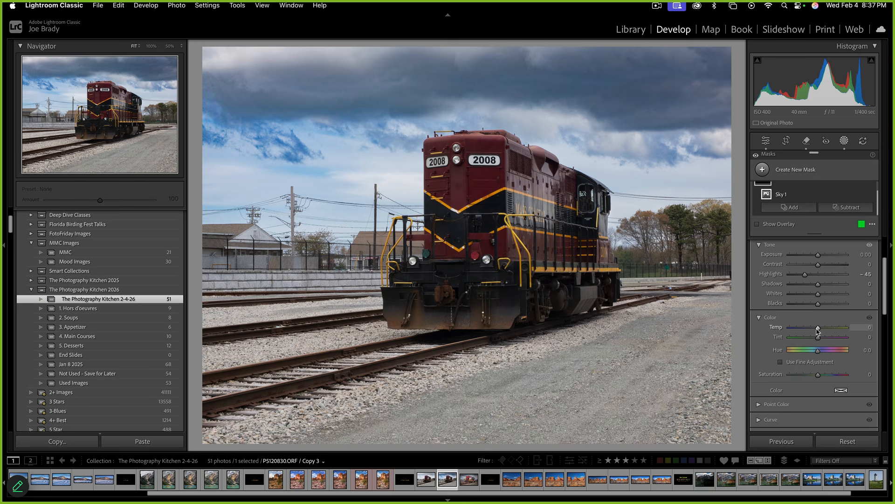
Neutralize sky temperature, set Saturation -40, slightly lower exposure, Contrast 36, then start a linear gradient
{"action": "left_click_drag", "start_coordinate": [820, 330], "coordinate": [820, 331]}
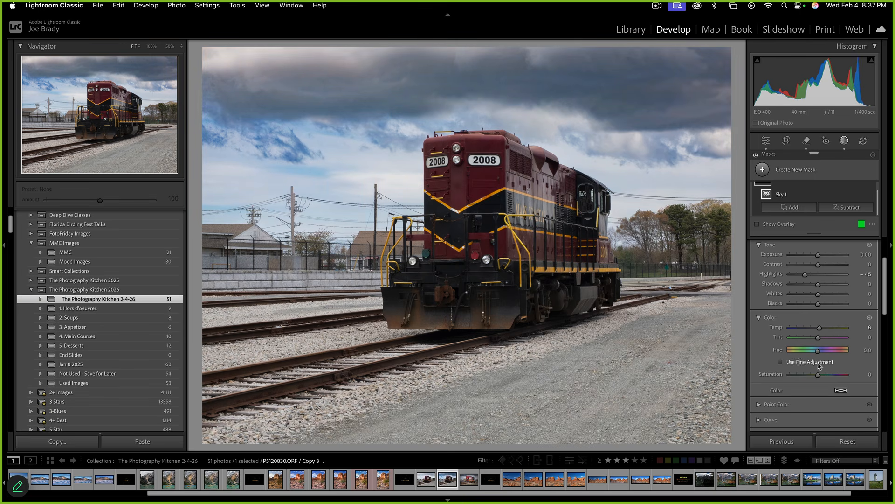
{"action": "left_click_drag", "start_coordinate": [805, 374], "coordinate": [810, 376]}
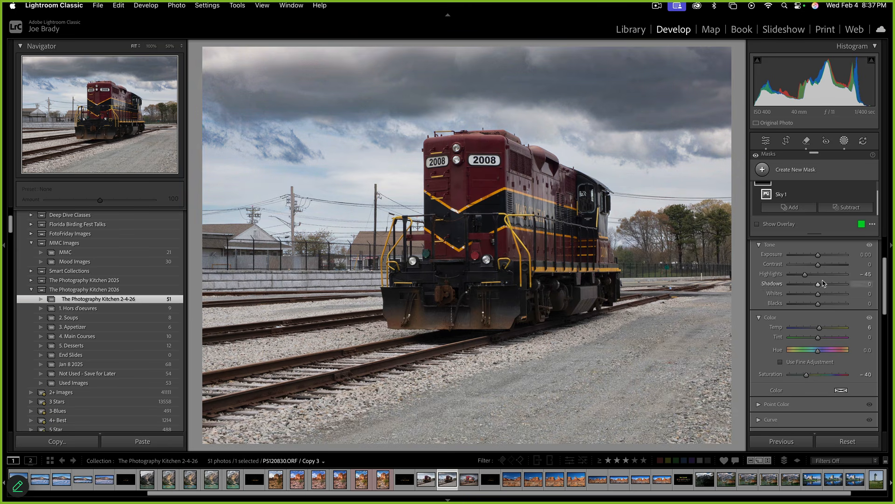
{"action": "left_click_drag", "start_coordinate": [819, 255], "coordinate": [819, 256]}
{"action": "left_click", "coordinate": [828, 265]}
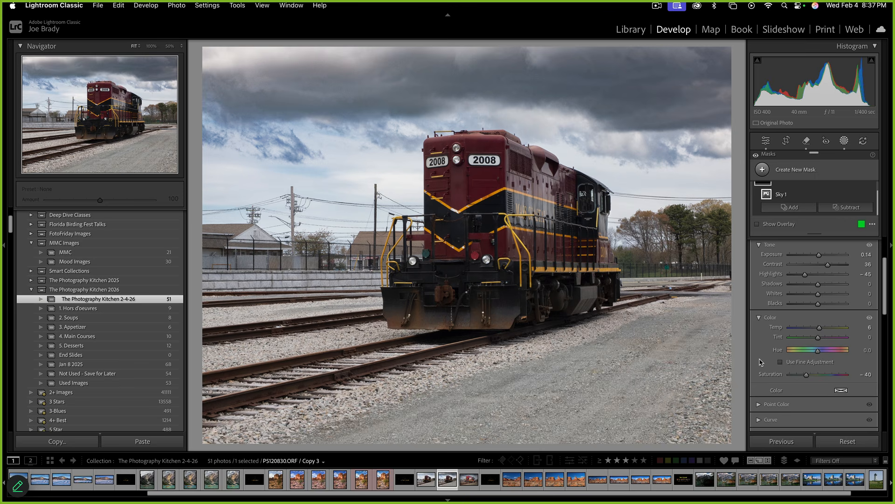
{"action": "key", "text": "Escape"}
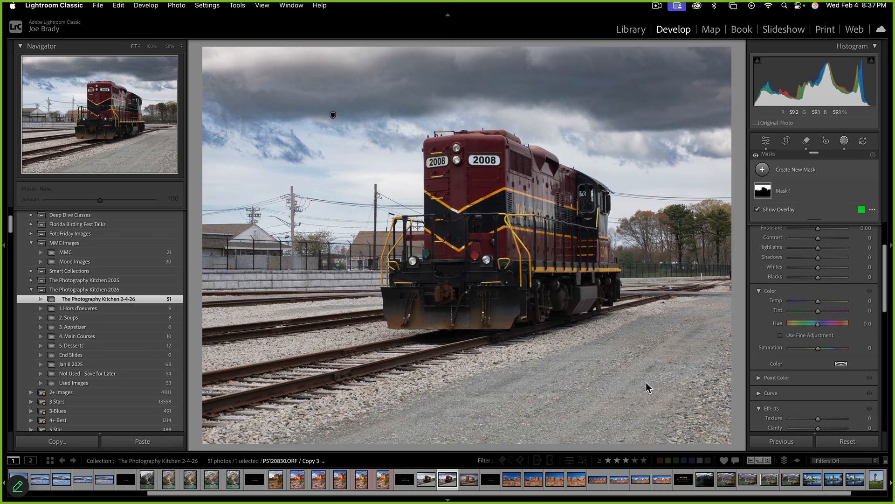
{"action": "key", "text": "m"}
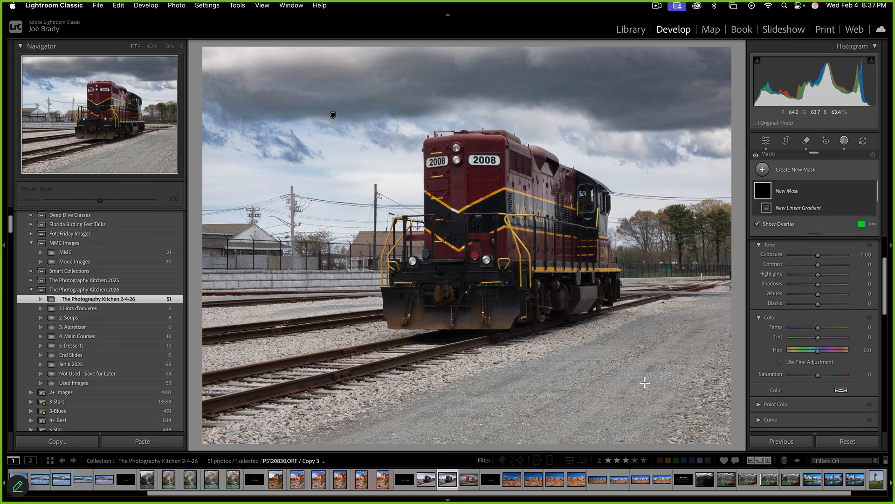
Drag a linear gradient up over the ground and subtract the locomotive via Select Subject
{"action": "left_click_drag", "start_coordinate": [373, 320], "coordinate": [376, 241]}
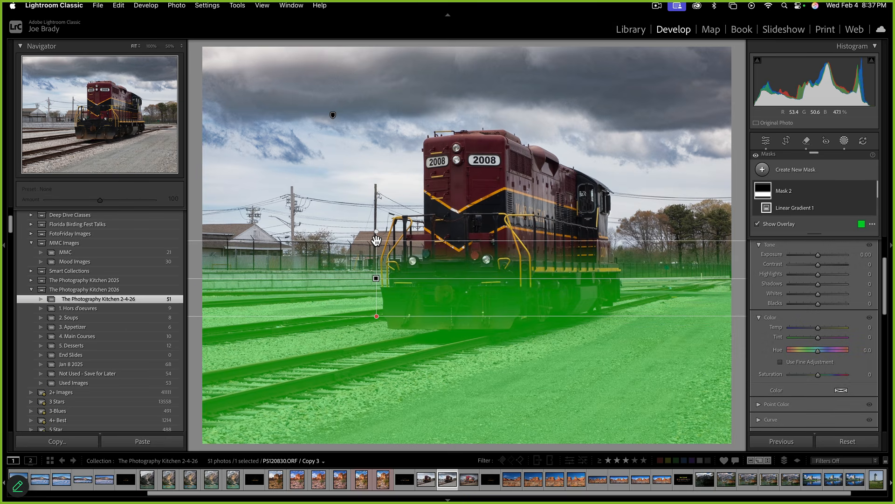
{"action": "scroll", "coordinate": [837, 199], "scroll_direction": "down", "scroll_amount": 1}
{"action": "scroll", "coordinate": [836, 200], "scroll_direction": "down", "scroll_amount": 1}
{"action": "left_click", "coordinate": [842, 190]}
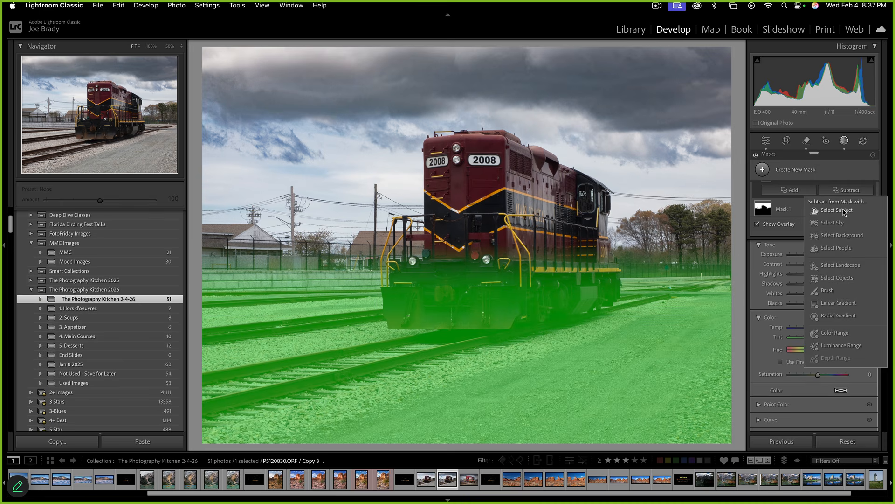
{"action": "left_click", "coordinate": [842, 210]}
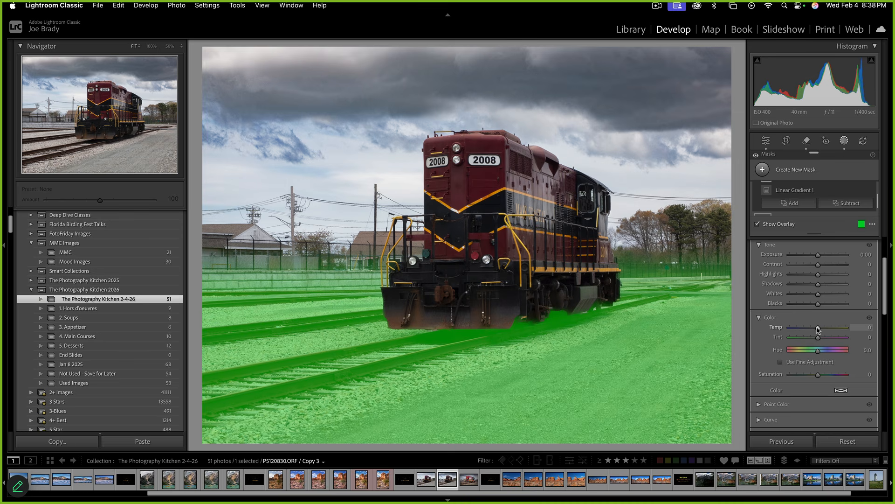
Raise the ground's temperature, saturation and texture, with Dehaze at 11
{"action": "left_click_drag", "start_coordinate": [818, 330], "coordinate": [825, 329]}
{"action": "left_click", "coordinate": [826, 375]}
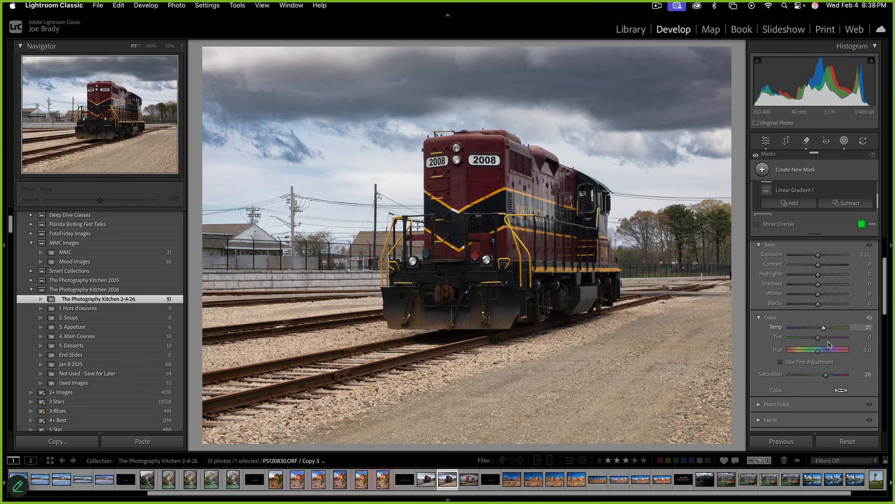
{"action": "scroll", "coordinate": [825, 330], "scroll_direction": "down", "scroll_amount": 5}
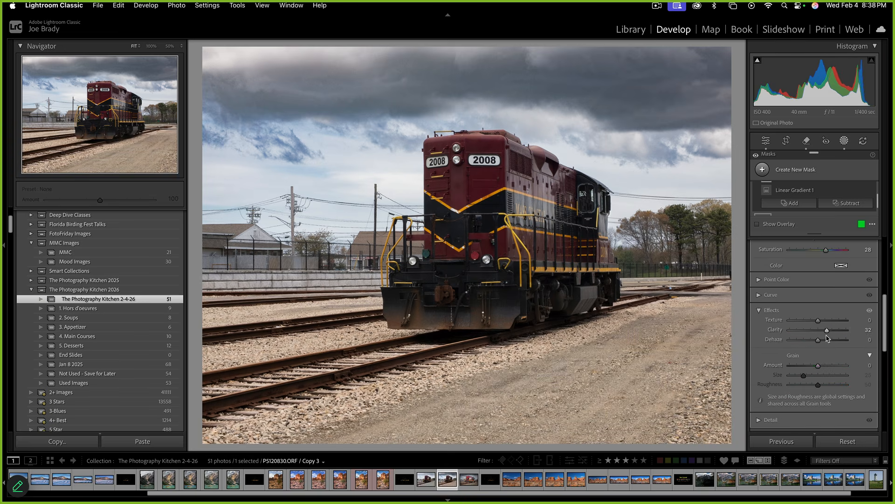
{"action": "left_click", "coordinate": [824, 340]}
{"action": "left_click", "coordinate": [824, 320]}
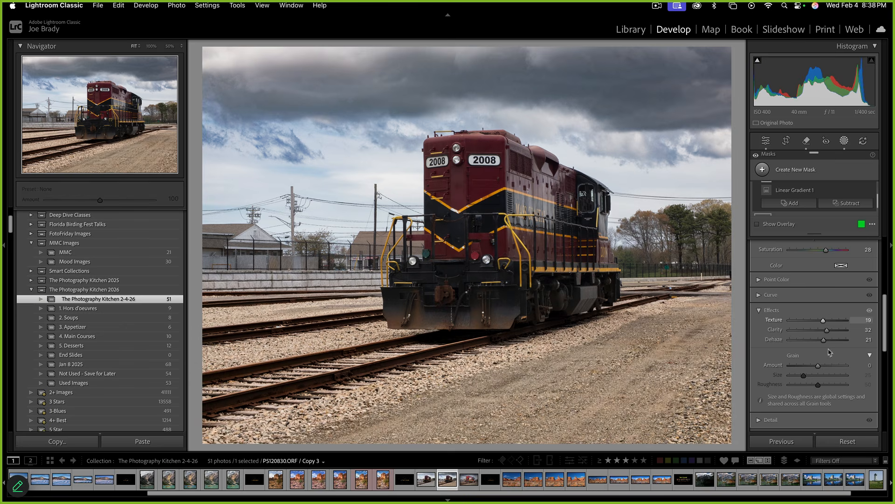
{"action": "left_click_drag", "start_coordinate": [825, 340], "coordinate": [822, 340]}
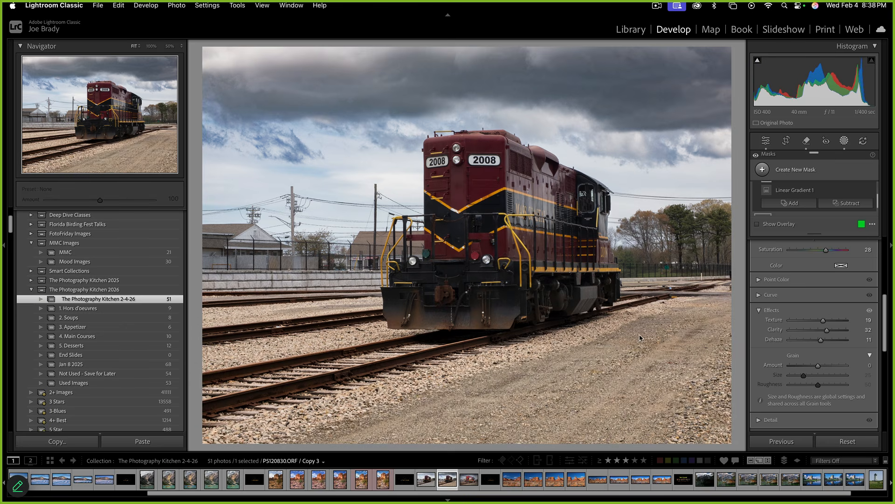
Shift the ground's Tint to 32 magenta and Temp to -2, then deselect the mask
{"action": "scroll", "coordinate": [823, 343], "scroll_direction": "up", "scroll_amount": 4}
{"action": "scroll", "coordinate": [822, 348], "scroll_direction": "up", "scroll_amount": 1}
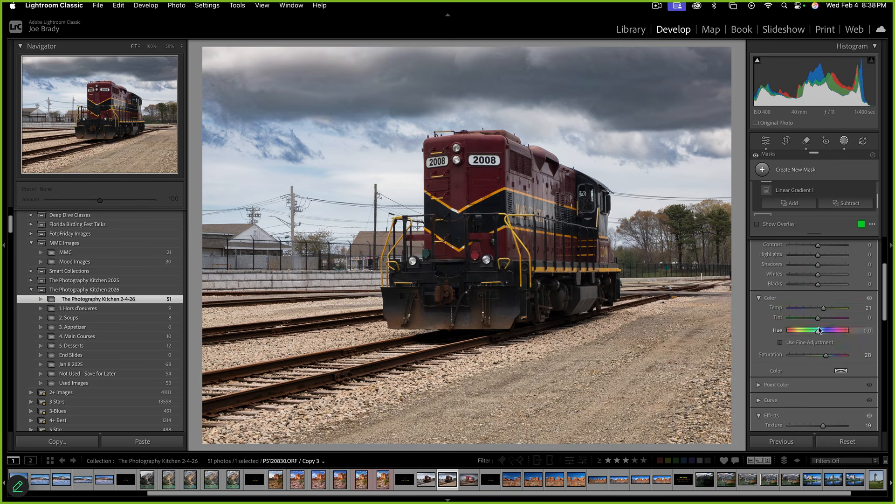
{"action": "mouse_move", "coordinate": [816, 317]}
{"action": "left_mouse_down"}
{"action": "mouse_move", "coordinate": [827, 318]}
{"action": "mouse_move", "coordinate": [812, 319]}
{"action": "mouse_move", "coordinate": [827, 320]}
{"action": "mouse_move", "coordinate": [818, 308]}
{"action": "left_mouse_up"}
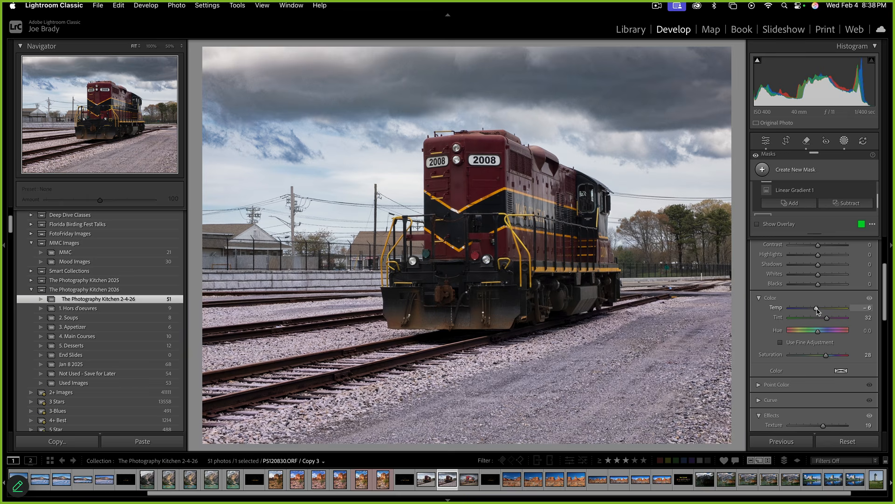
{"action": "left_click_drag", "start_coordinate": [817, 311], "coordinate": [819, 312]}
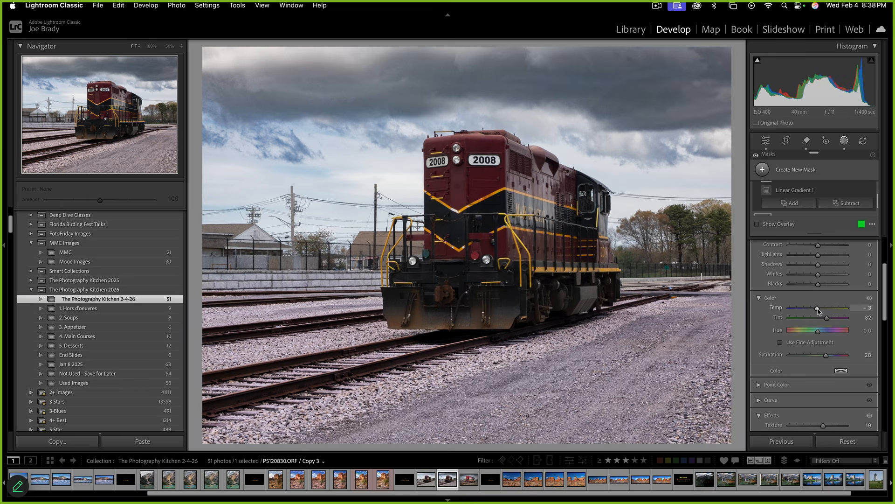
{"action": "left_click", "coordinate": [718, 371]}
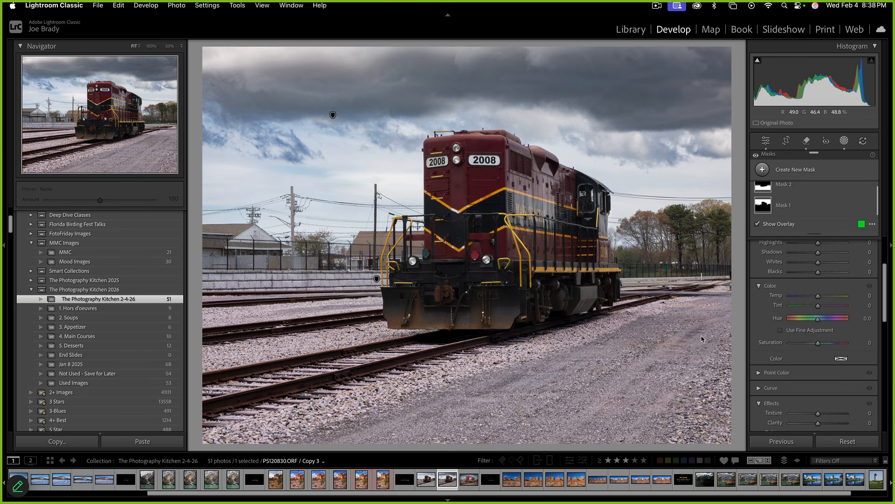
Add a Select Subject mask on the locomotive, raising Exposure to 0.76 and boosting Saturation
{"action": "left_click", "coordinate": [817, 170]}
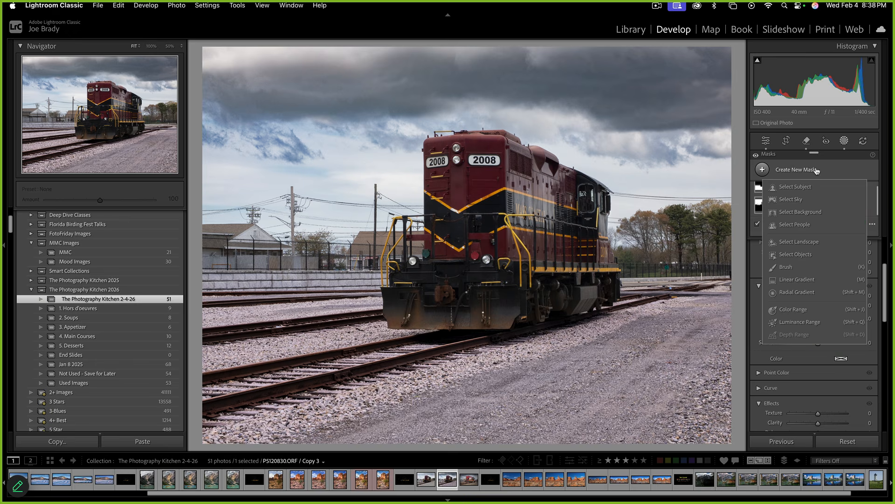
{"action": "left_click", "coordinate": [801, 186]}
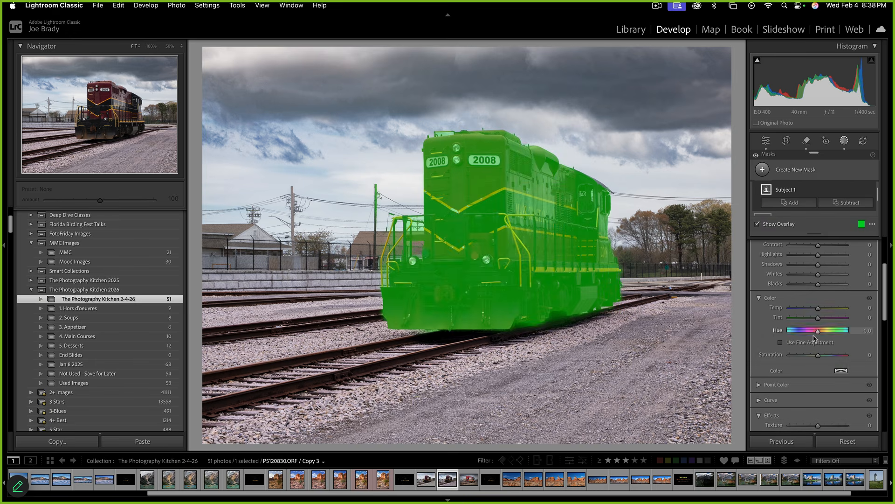
{"action": "scroll", "coordinate": [825, 320], "scroll_direction": "up", "scroll_amount": 3}
{"action": "left_click_drag", "start_coordinate": [818, 297], "coordinate": [823, 328]}
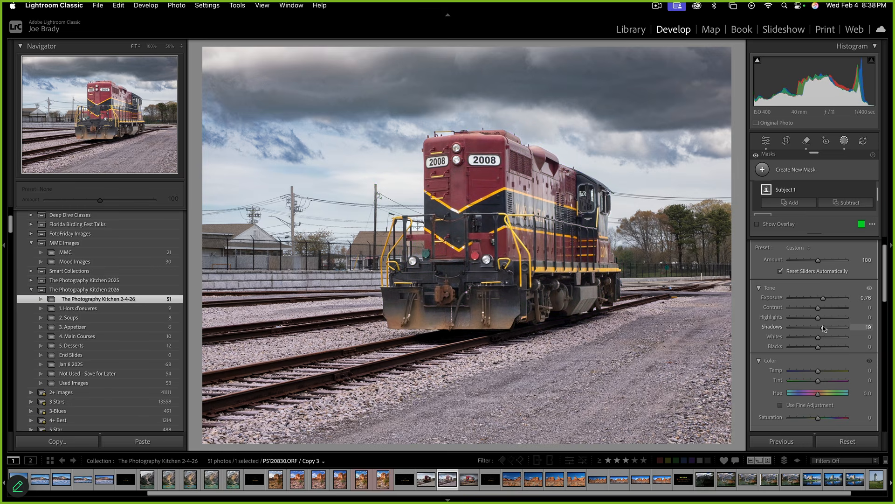
{"action": "left_click", "coordinate": [830, 419]}
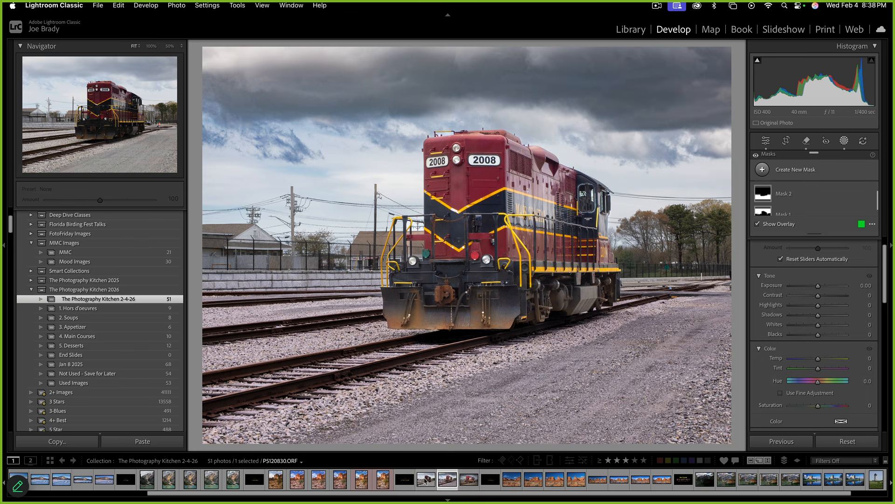
Compare the edit against the original photo, then return to the edited Copy 3
{"action": "left_click", "coordinate": [426, 480]}
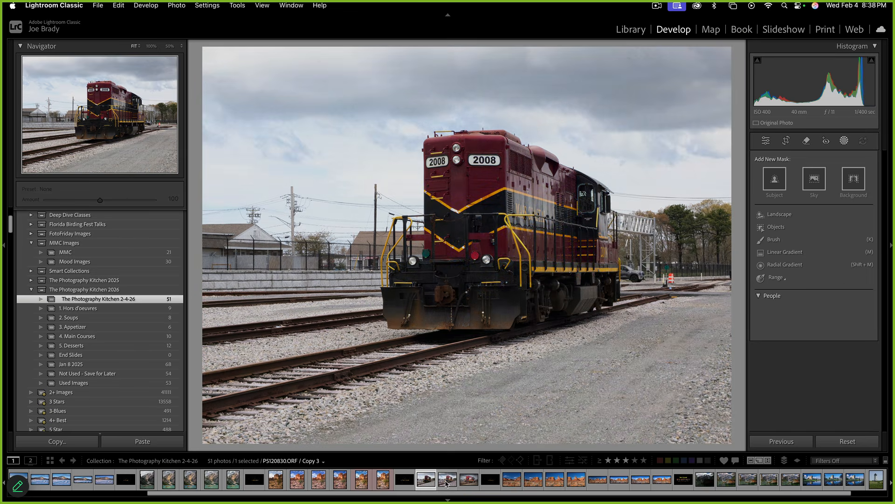
{"action": "left_click", "coordinate": [448, 479]}
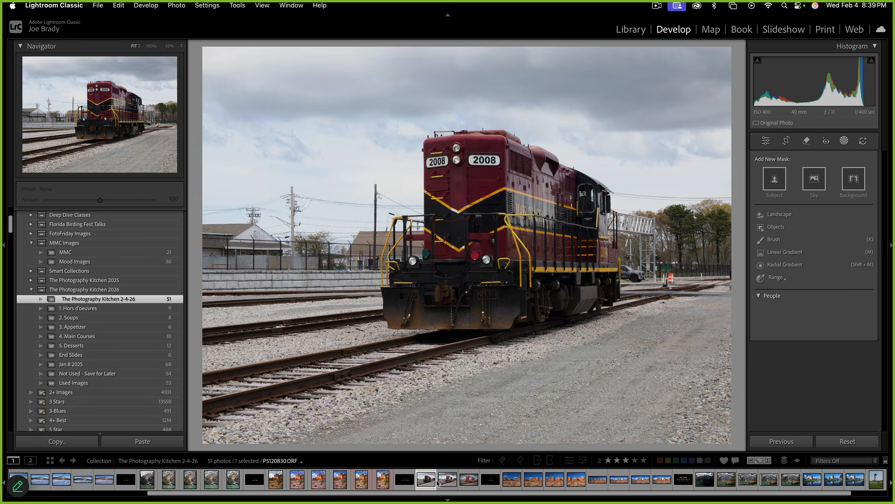
{"action": "left_click", "coordinate": [446, 480]}
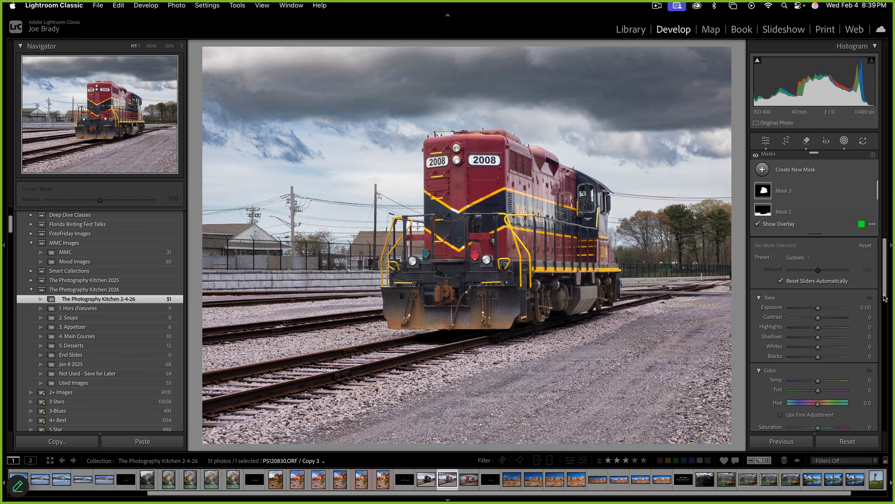
Exit masking and expand the Transform panel
{"action": "left_click_drag", "start_coordinate": [885, 288], "coordinate": [884, 330]}
{"action": "key", "text": "shift+w"}
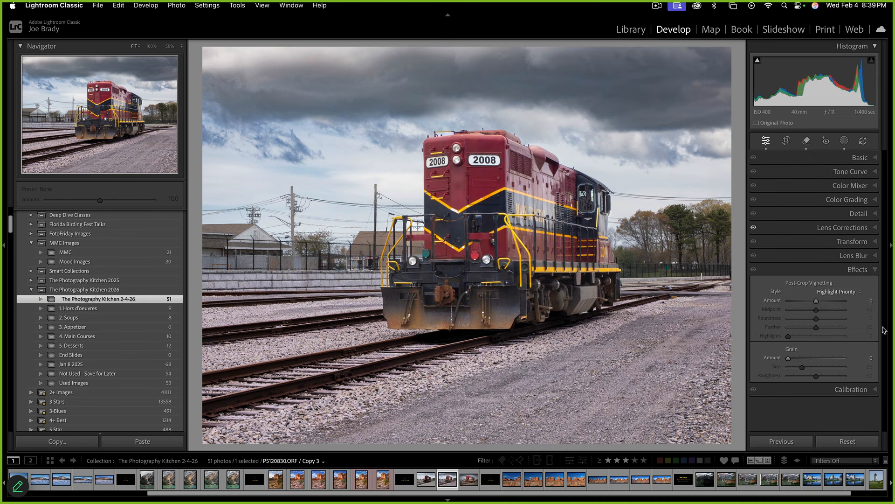
{"action": "left_click", "coordinate": [858, 243]}
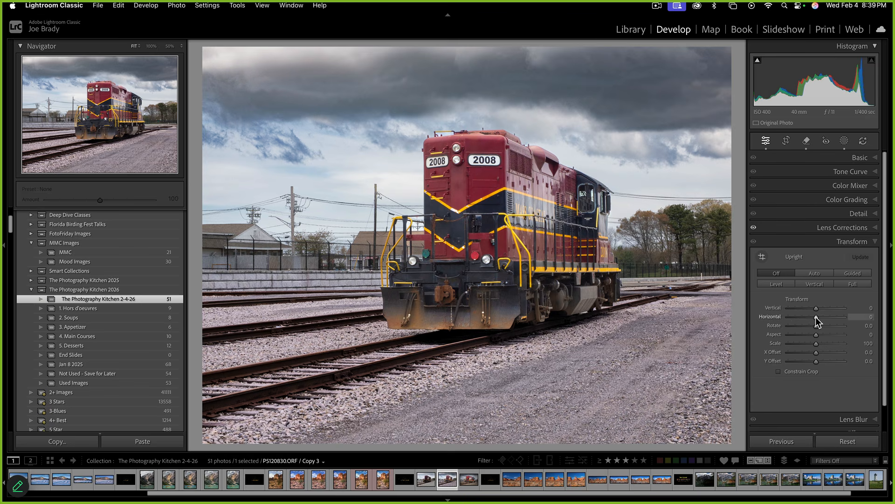
Set Transform Horizontal perspective to +50 and Scale down to about 90
{"action": "left_click_drag", "start_coordinate": [816, 317], "coordinate": [830, 317]}
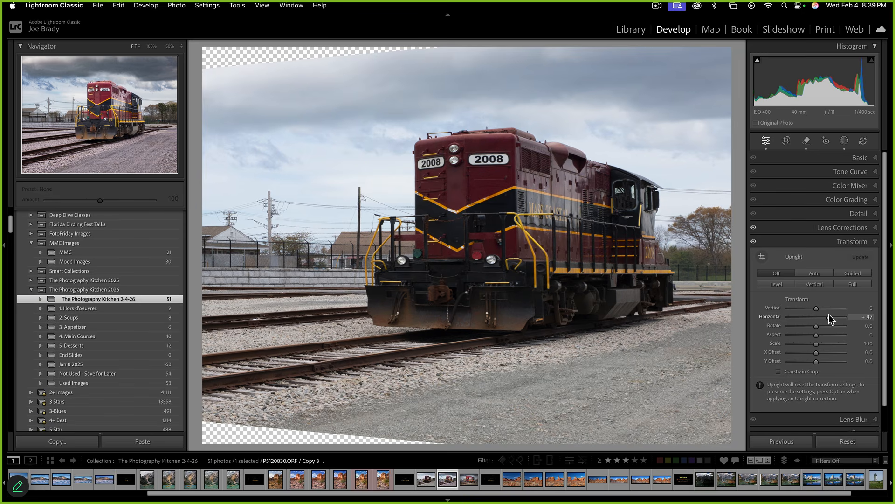
{"action": "left_click_drag", "start_coordinate": [830, 319], "coordinate": [830, 319]}
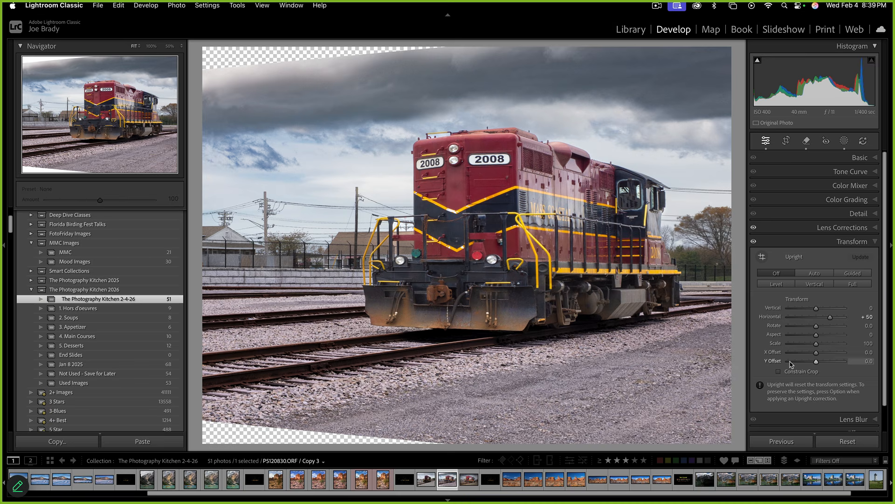
{"action": "left_click_drag", "start_coordinate": [817, 345], "coordinate": [811, 347]}
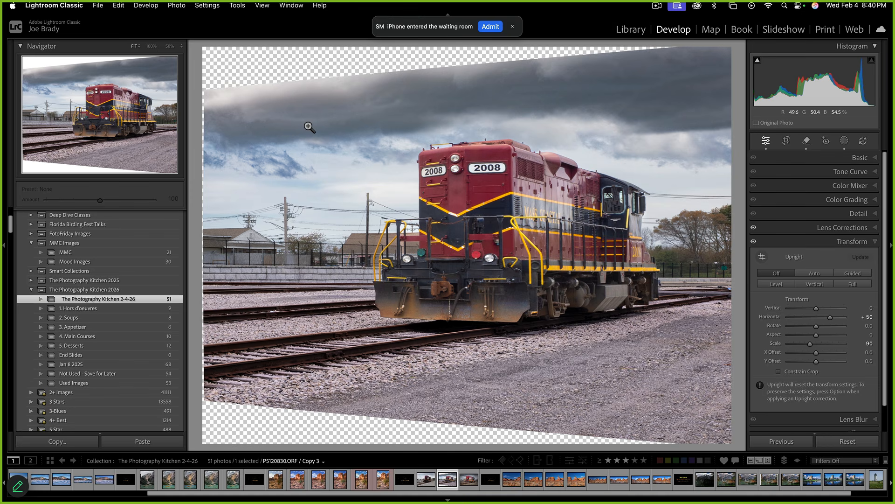
Send the photo to Adobe Photoshop 2026 for editing
{"action": "left_click", "coordinate": [172, 6]}
{"action": "mouse_move", "coordinate": [181, 61]}
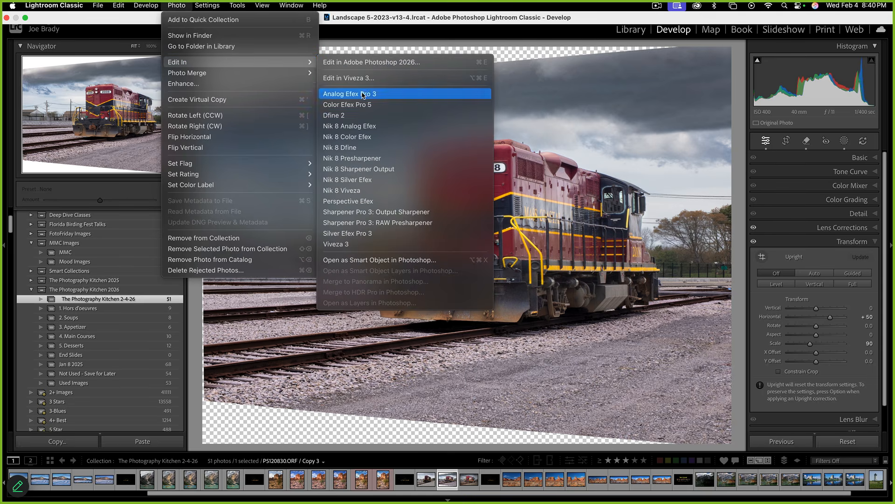
{"action": "left_click", "coordinate": [366, 62]}
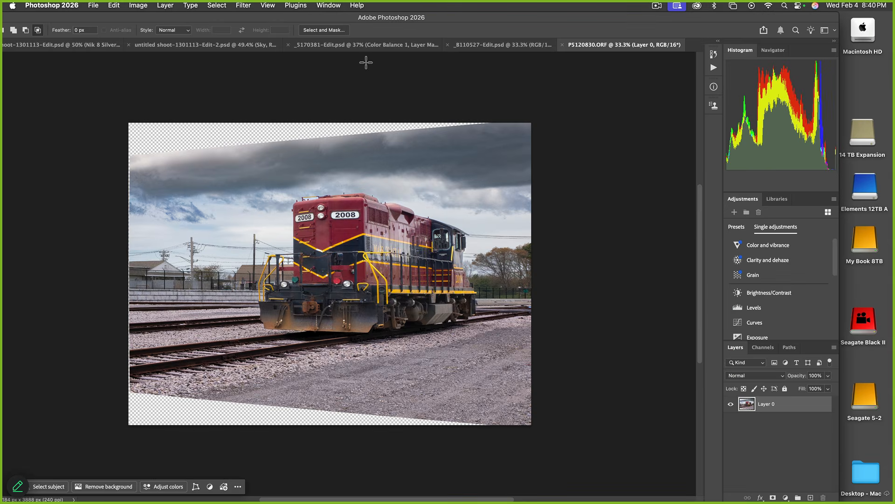
Commit the crop on the skewed locomotive photo in Photoshop
{"action": "scroll", "coordinate": [426, 269], "scroll_direction": "left", "scroll_amount": 5}
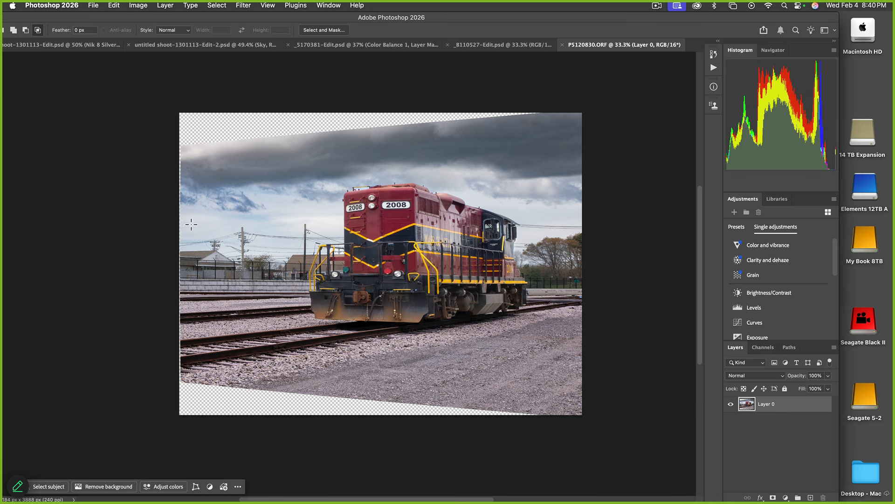
{"action": "key", "text": "c"}
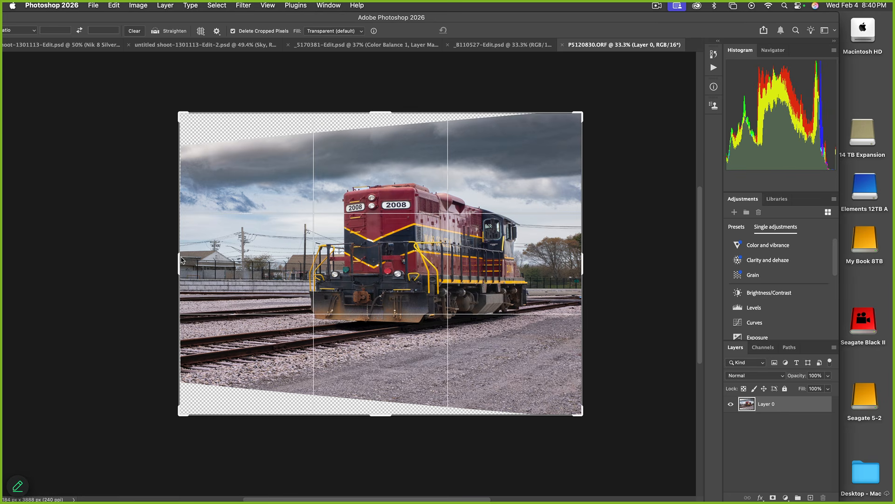
{"action": "left_click_drag", "start_coordinate": [182, 260], "coordinate": [182, 261]}
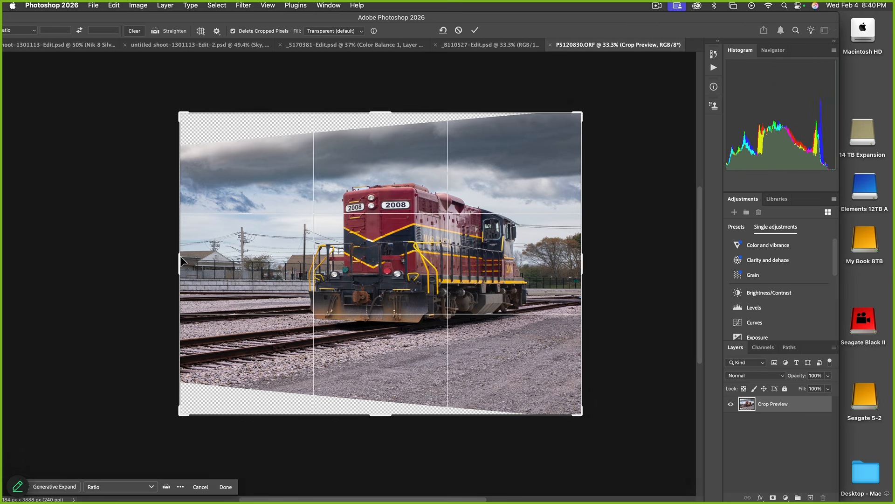
{"action": "key", "text": "Return"}
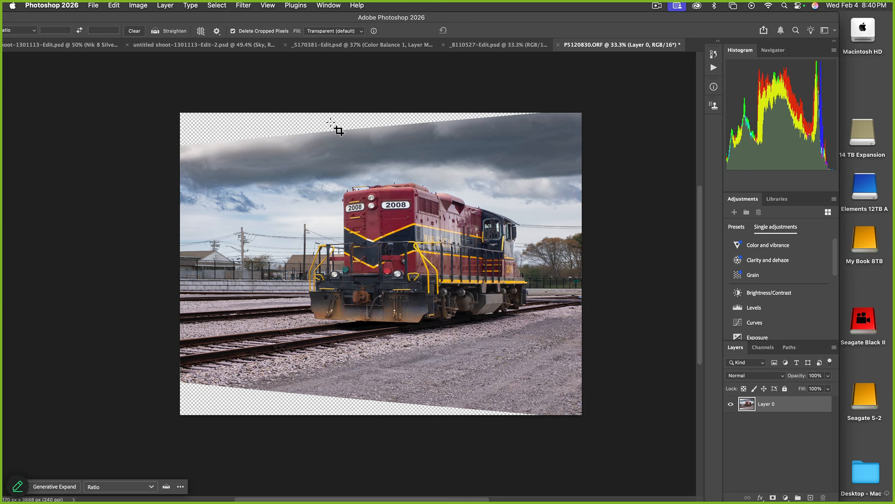
Duplicate Layer 0 and Magic Wand–select the transparent wedge along the top
{"action": "left_click", "coordinate": [817, 444]}
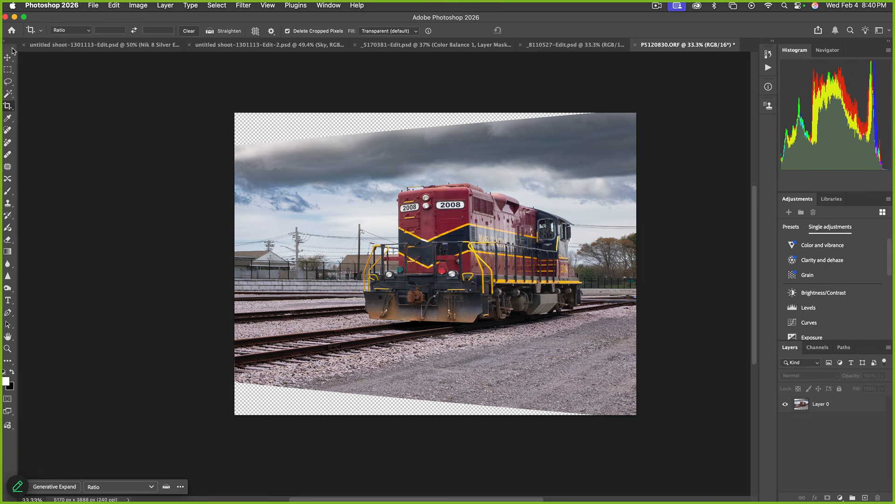
{"action": "left_click_drag", "start_coordinate": [13, 50], "coordinate": [43, 64]}
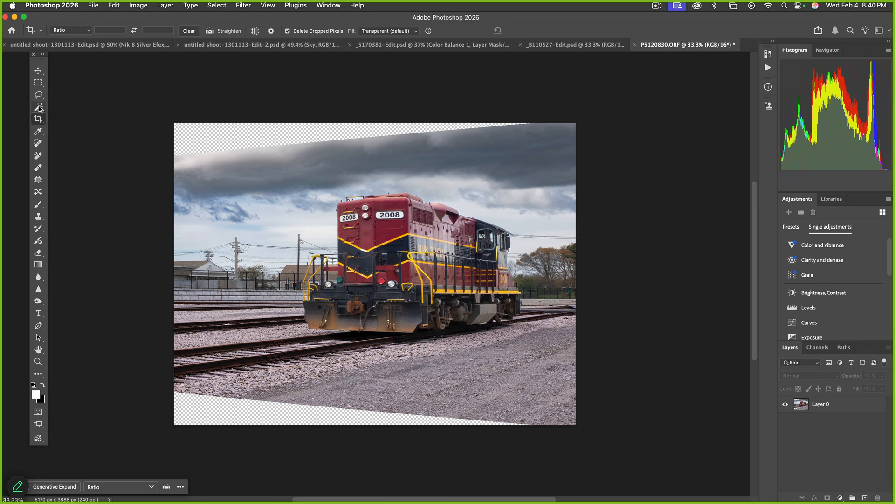
{"action": "left_click", "coordinate": [39, 107]}
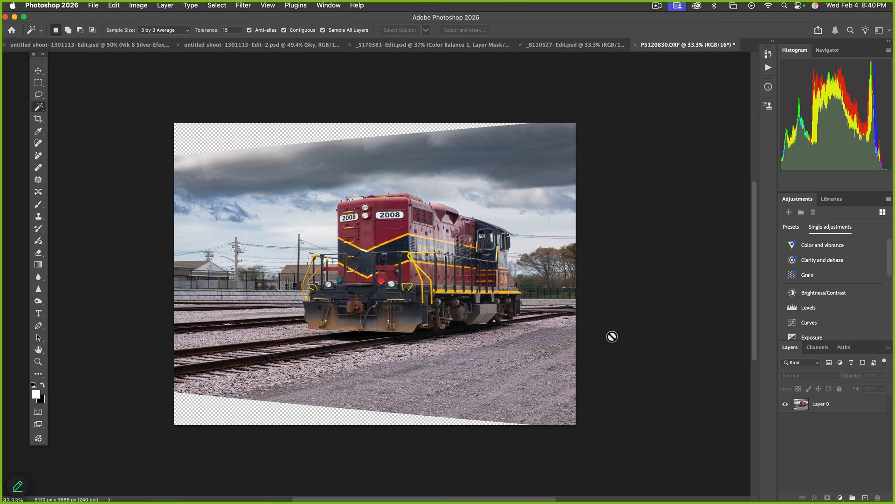
{"action": "left_click", "coordinate": [808, 408]}
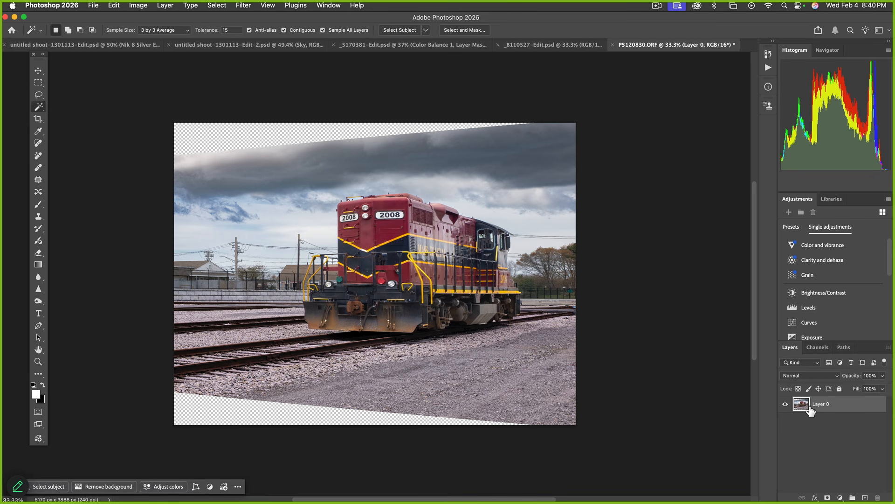
{"action": "key", "text": "super+j"}
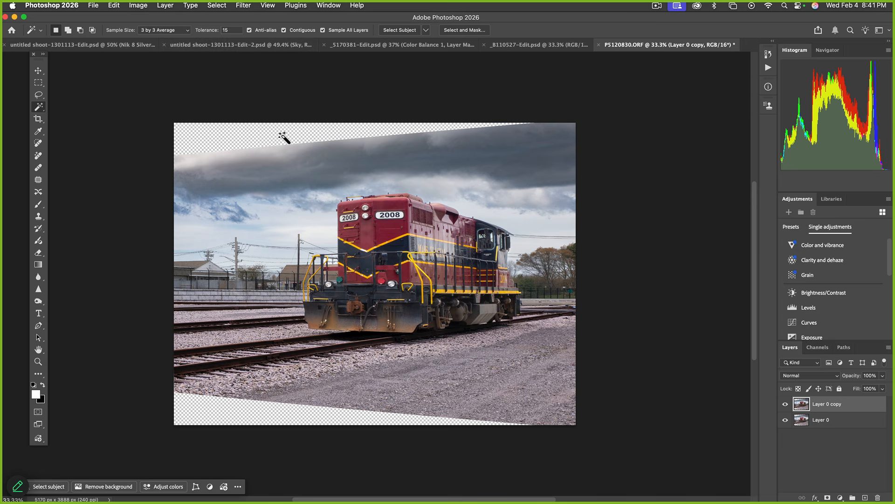
{"action": "left_click", "coordinate": [221, 143]}
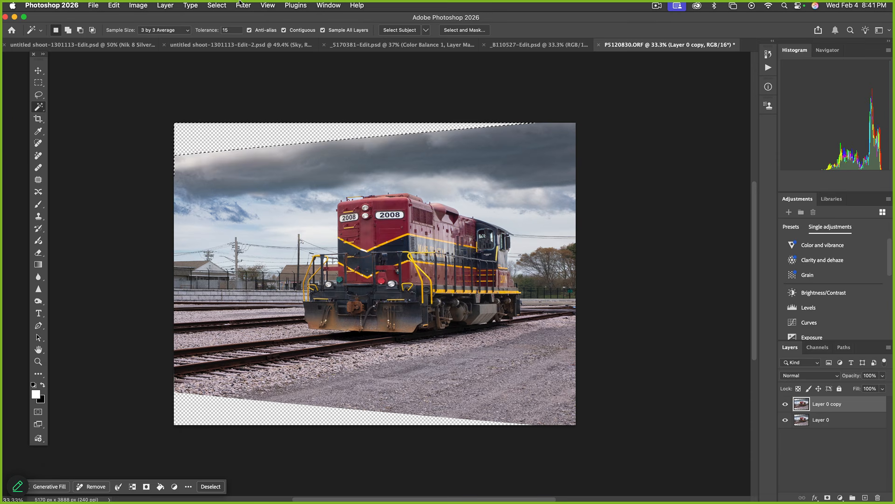
Expand the top-wedge selection by 3 pixels
{"action": "left_click", "coordinate": [218, 5]}
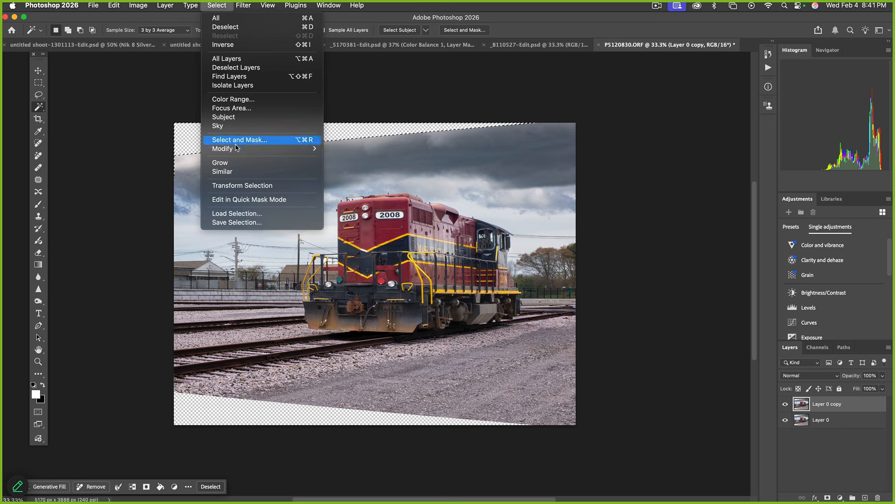
{"action": "mouse_move", "coordinate": [237, 149]}
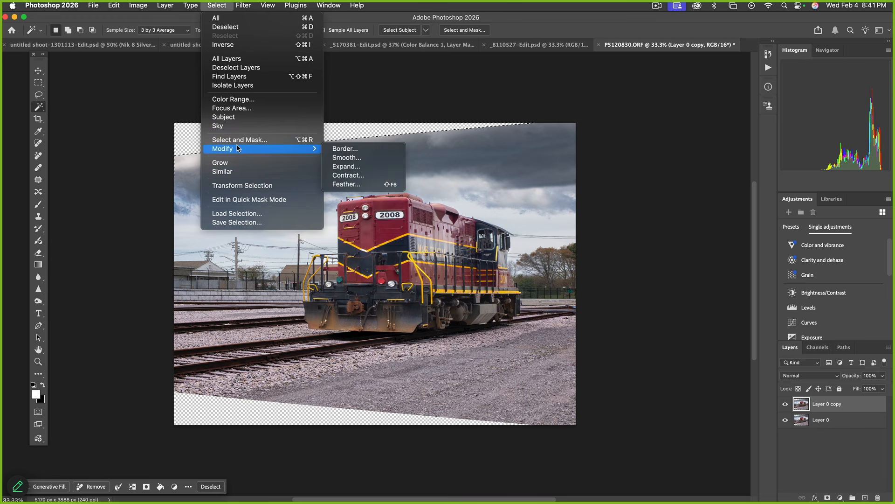
{"action": "left_click", "coordinate": [346, 166]}
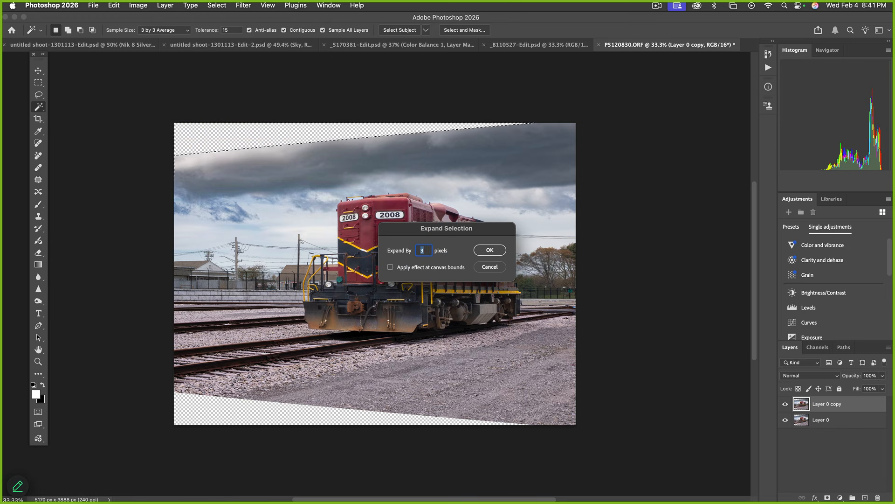
{"action": "left_click", "coordinate": [495, 252]}
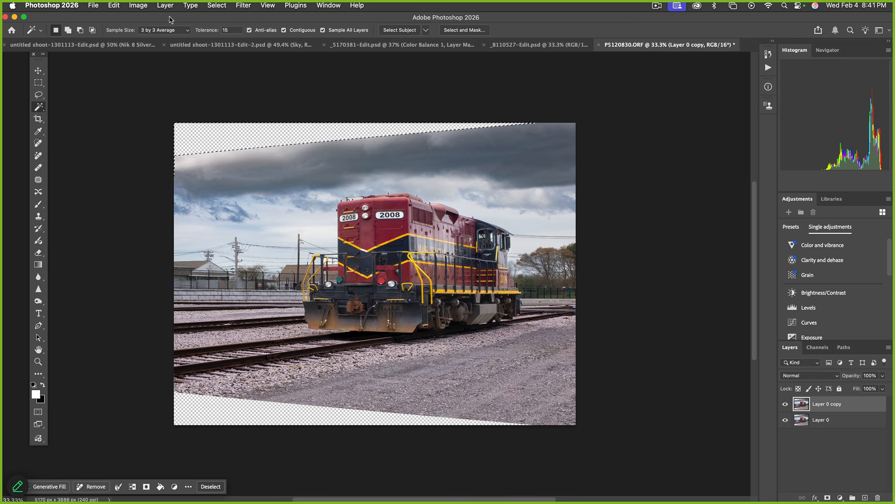
Content-Aware fill the top wedge with matching sky, then deselect
{"action": "left_click", "coordinate": [114, 5]}
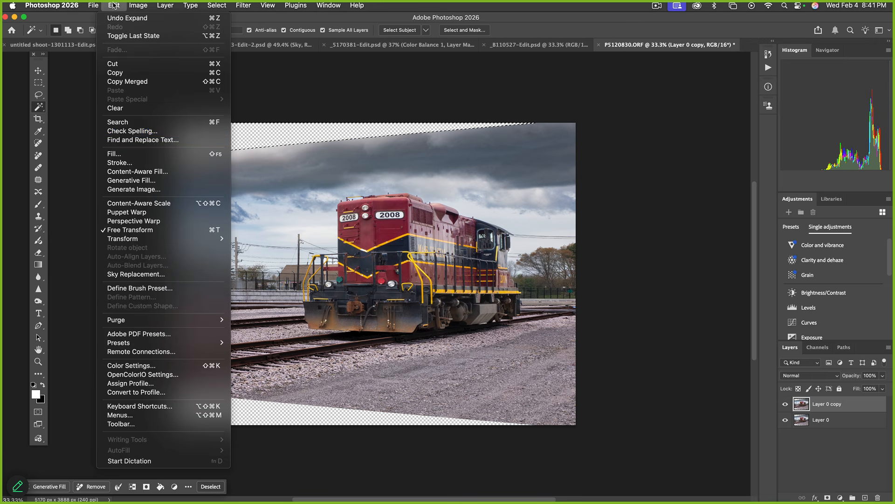
{"action": "left_click", "coordinate": [122, 153]}
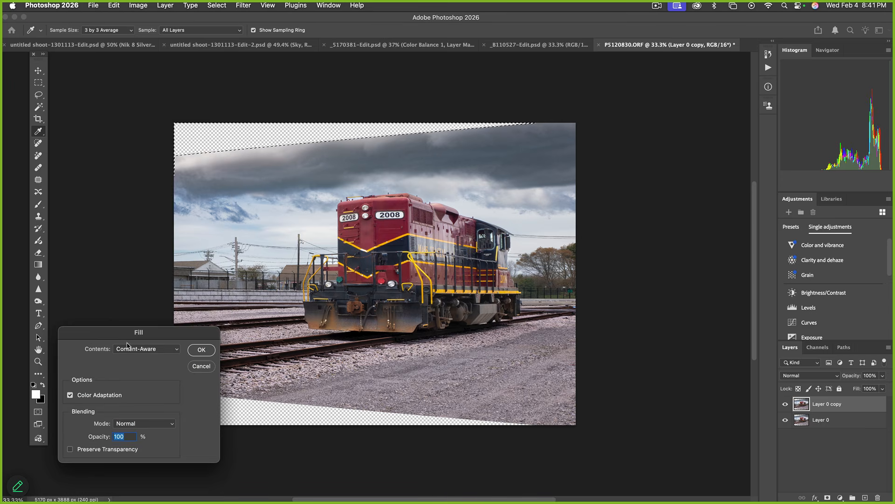
{"action": "left_click", "coordinate": [202, 349]}
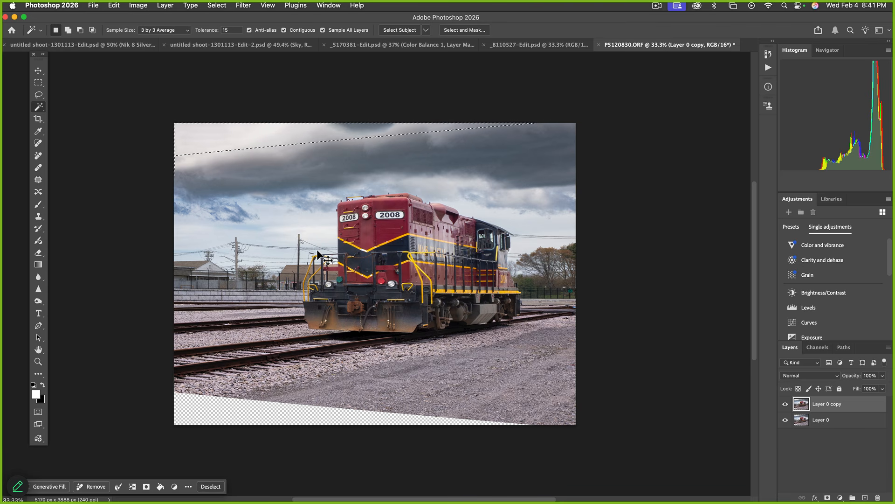
{"action": "key", "text": "super+d"}
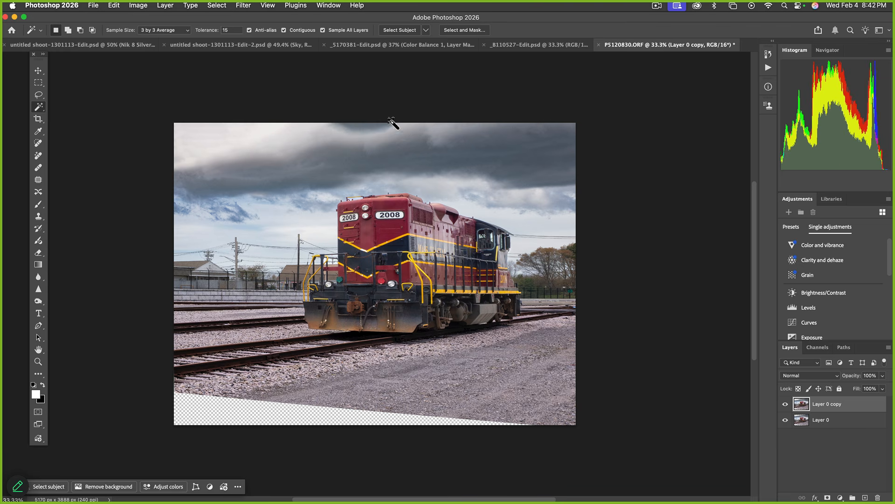
{"action": "scroll", "coordinate": [327, 135], "scroll_direction": "right", "scroll_amount": 2}
Lasso a patch of sky at the top edge and run Generative Fill on it
{"action": "key", "text": "l"}
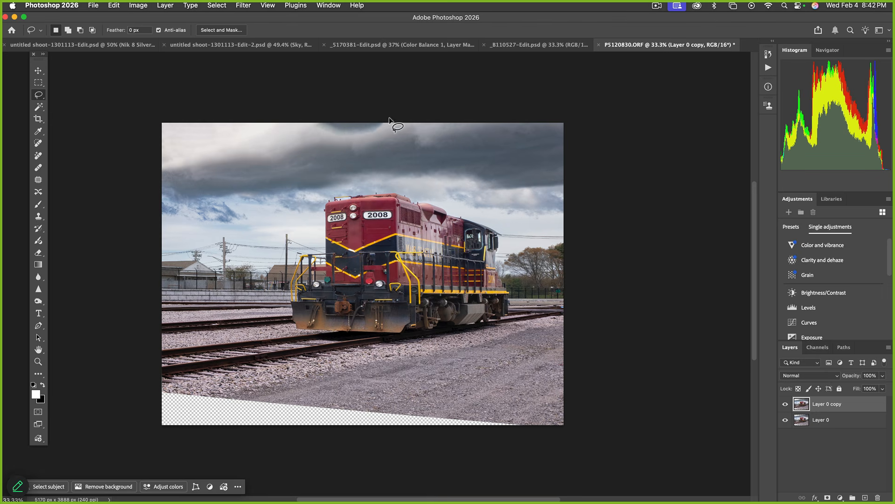
{"action": "mouse_move", "coordinate": [396, 118]}
{"action": "left_mouse_down"}
{"action": "mouse_move", "coordinate": [366, 134]}
{"action": "mouse_move", "coordinate": [316, 136]}
{"action": "mouse_move", "coordinate": [293, 124]}
{"action": "left_mouse_up"}
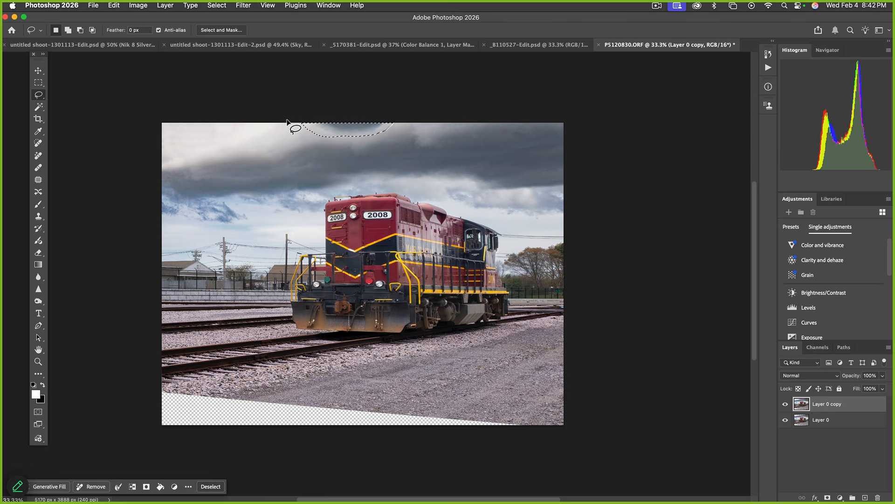
{"action": "left_click", "coordinate": [49, 487]}
{"action": "left_click", "coordinate": [257, 488]}
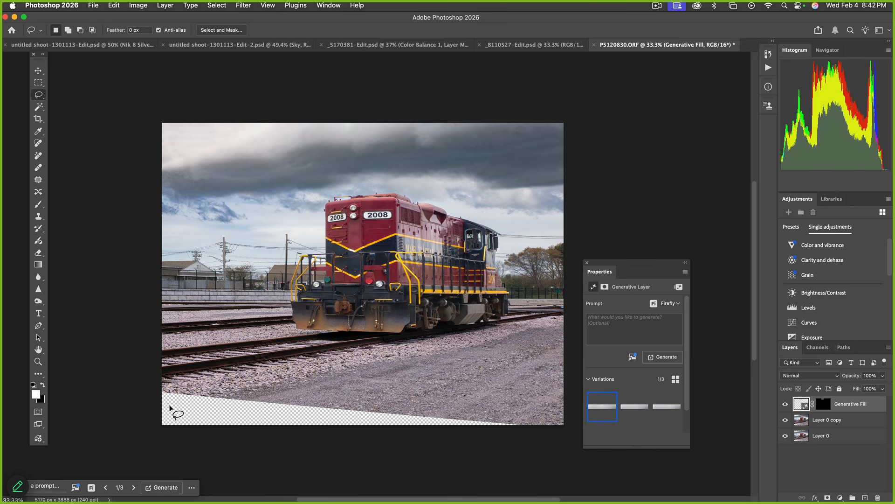
Select the transparent bottom wedge with the Magic Wand and expand the selection slightly
{"action": "key", "text": "w"}
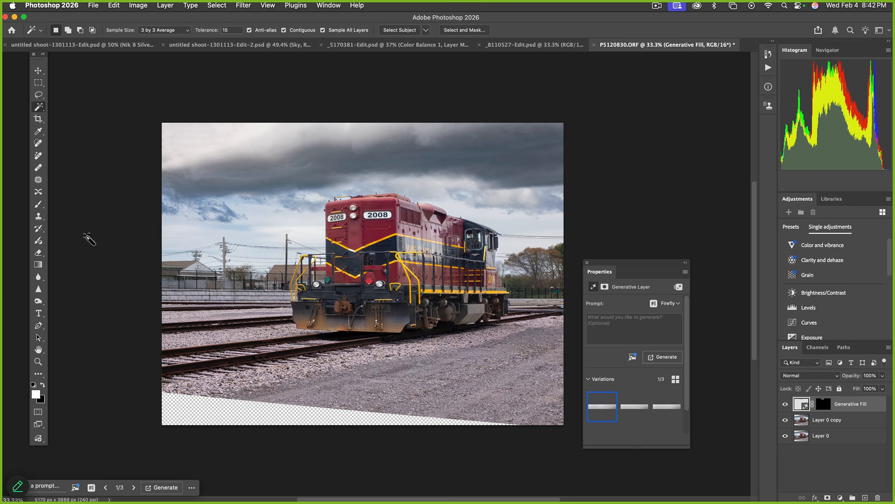
{"action": "left_click", "coordinate": [217, 417]}
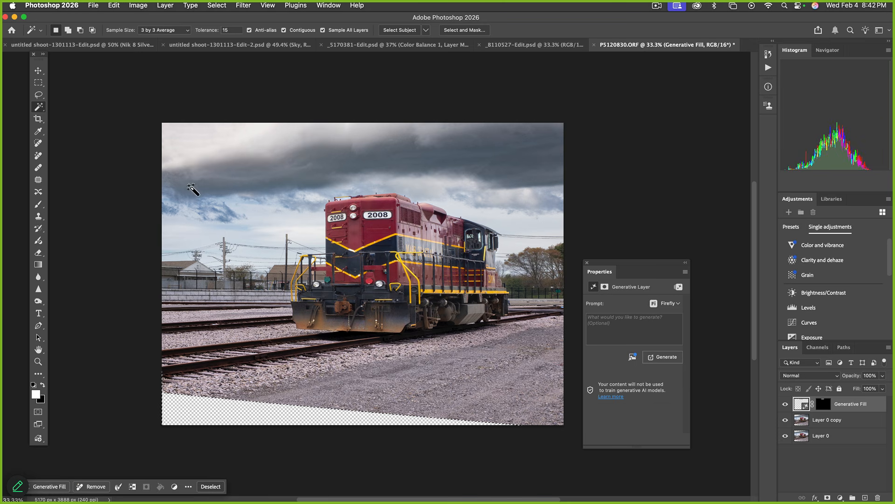
{"action": "left_click", "coordinate": [216, 5]}
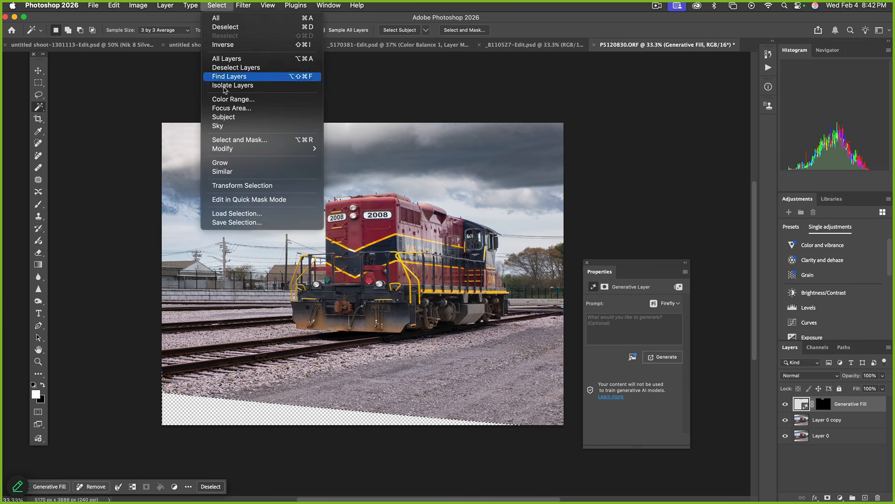
{"action": "mouse_move", "coordinate": [224, 148]}
{"action": "left_click", "coordinate": [350, 167]}
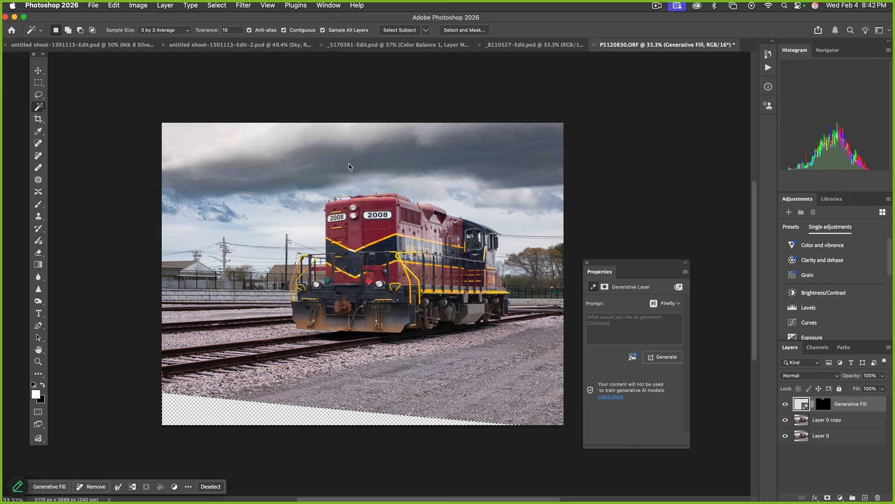
{"action": "left_click", "coordinate": [485, 251]}
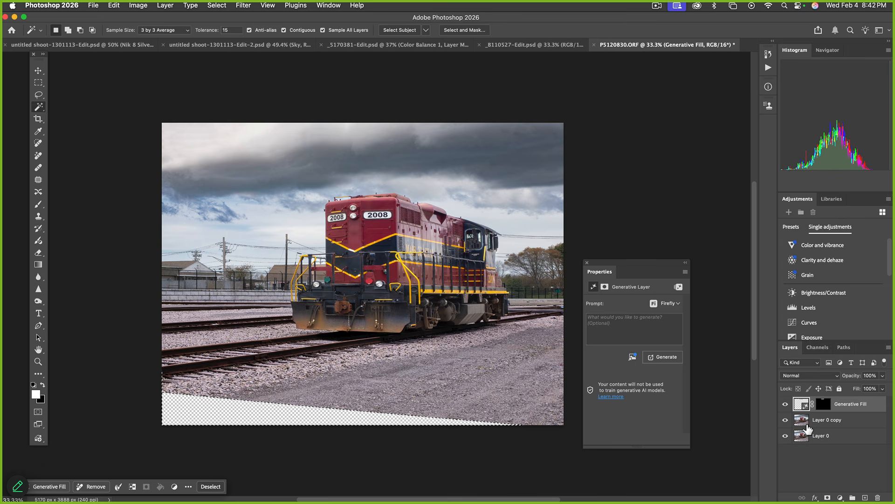
Content-Aware fill the bottom wedge on Layer 0 copy with matching gravel, then deselect
{"action": "left_click", "coordinate": [805, 422]}
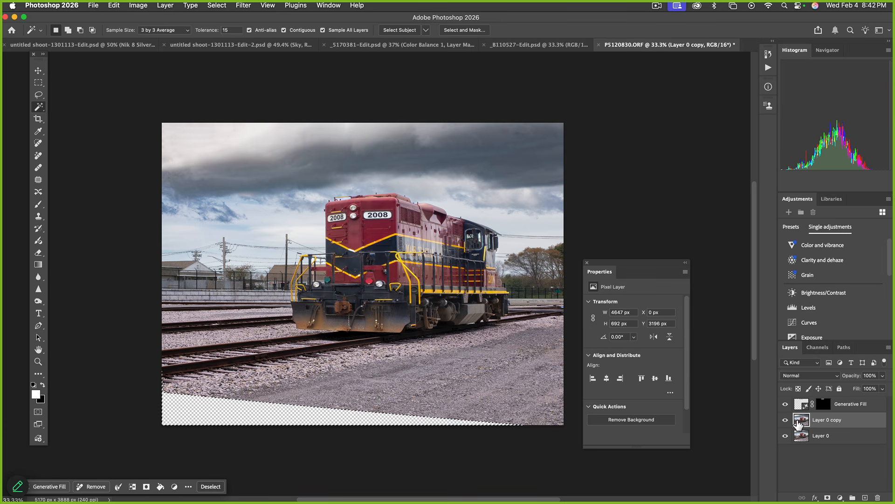
{"action": "key", "text": "shift+BackSpace"}
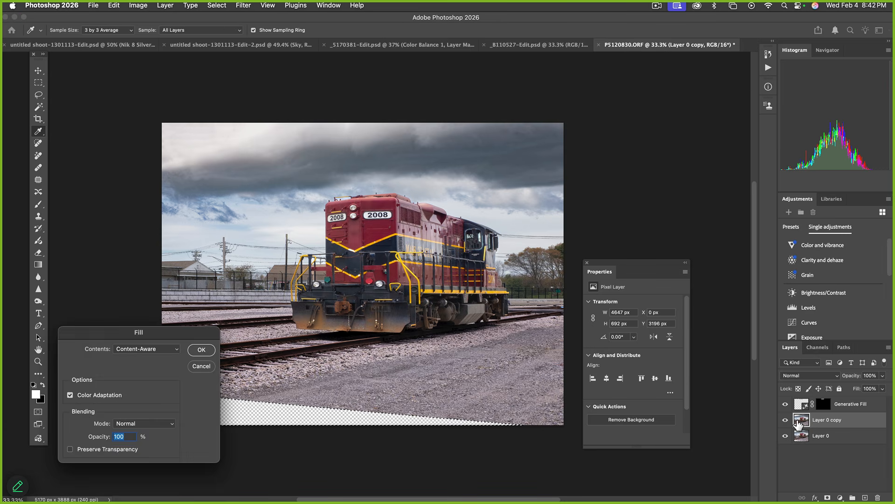
{"action": "key", "text": "Return"}
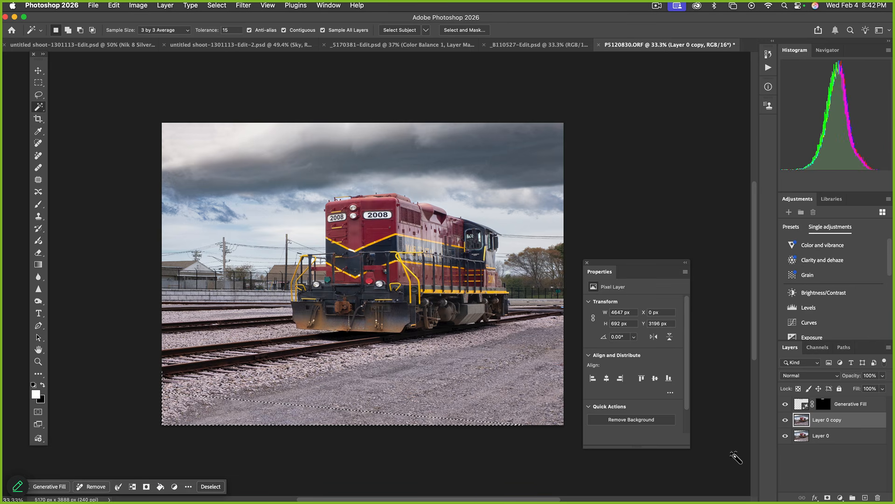
{"action": "key", "text": "cmd+d"}
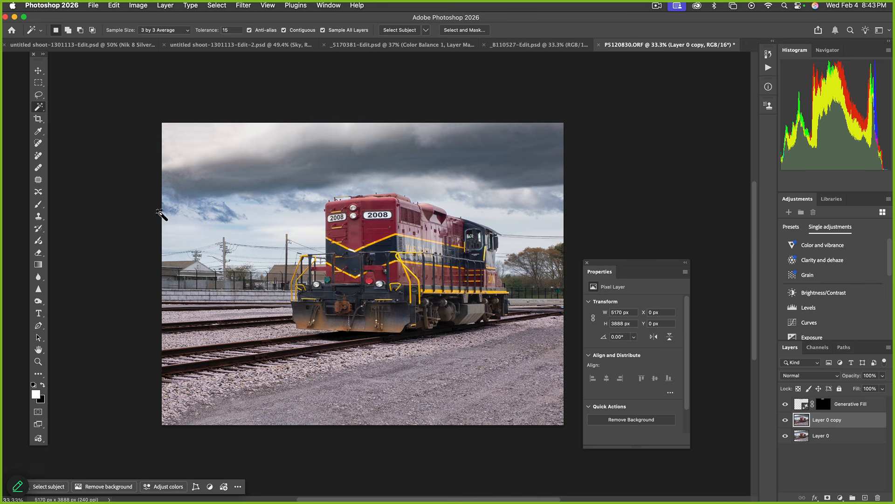
{"action": "left_click", "coordinate": [39, 84]}
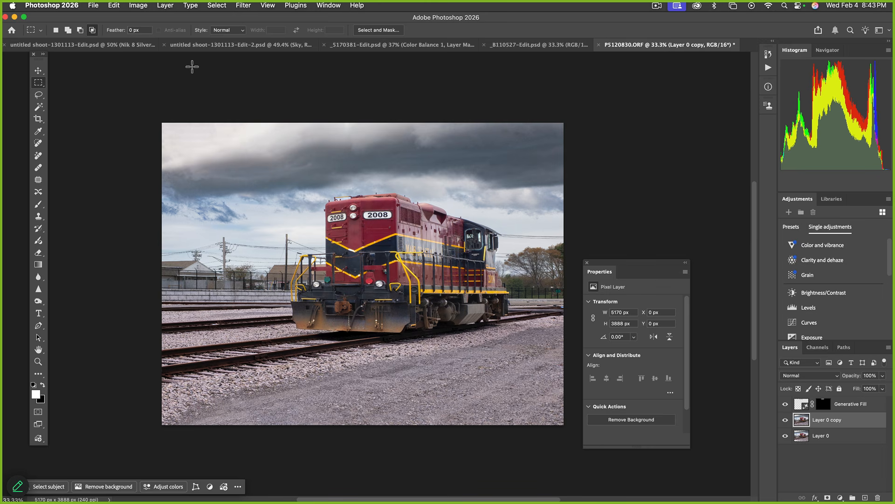
Show rulers and place a vertical guide at the image centre
{"action": "key", "text": "super+r"}
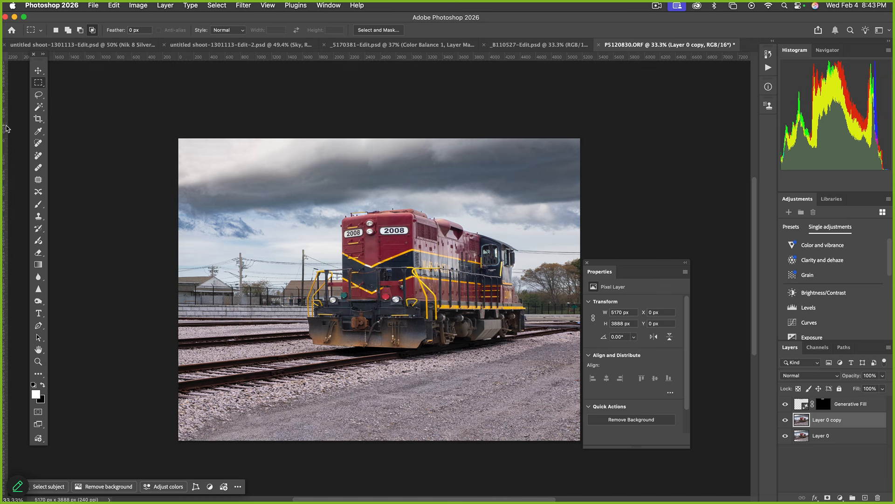
{"action": "left_click_drag", "start_coordinate": [5, 127], "coordinate": [413, 163]}
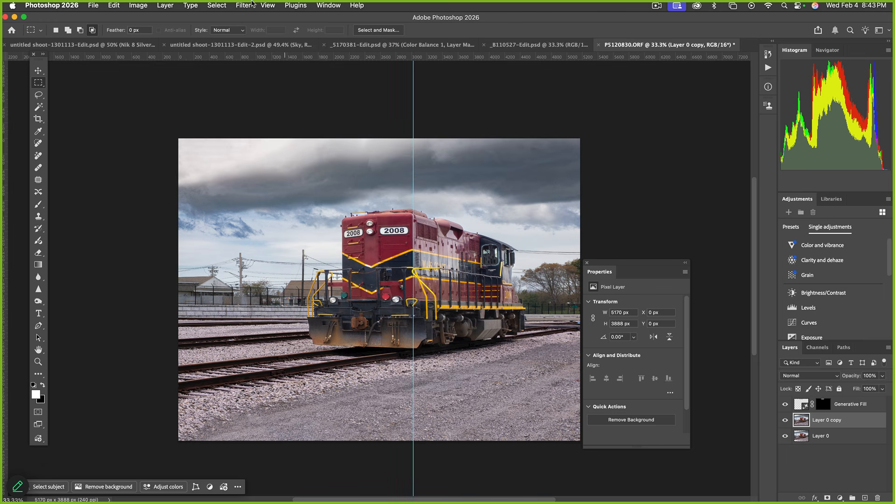
{"action": "left_click", "coordinate": [263, 5]}
{"action": "mouse_move", "coordinate": [296, 256]}
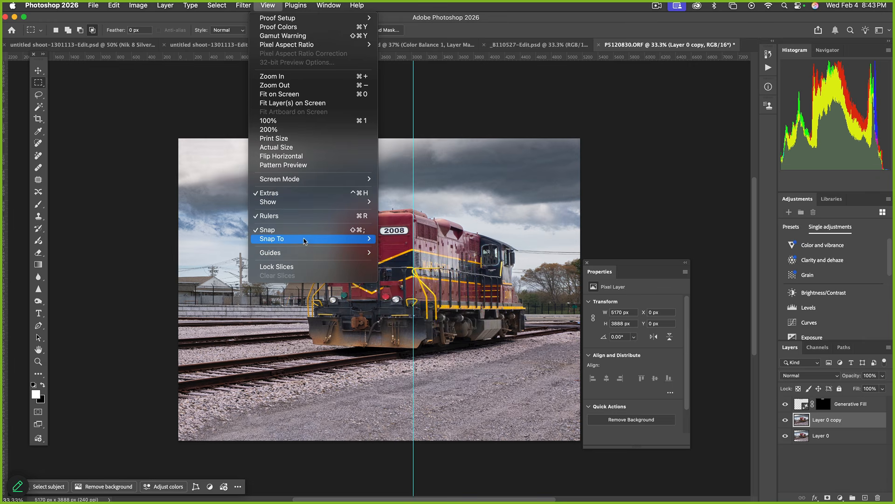
{"action": "mouse_move", "coordinate": [378, 243]}
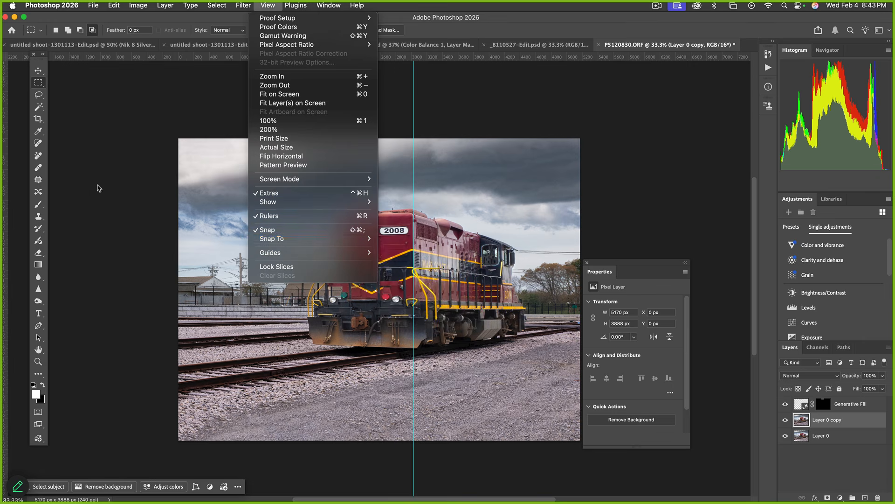
{"action": "left_click", "coordinate": [97, 187]}
Marquee the left half up to the guide and transform it horizontally, then deselect
{"action": "left_click_drag", "start_coordinate": [145, 129], "coordinate": [410, 442]}
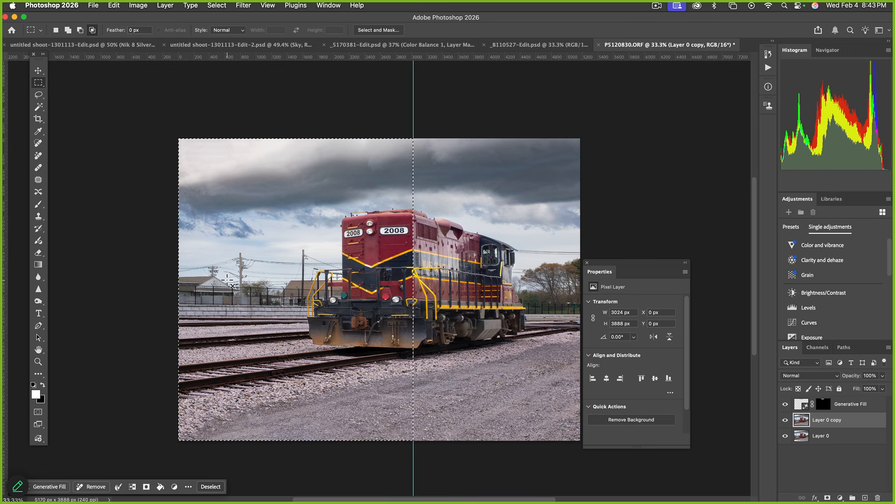
{"action": "key", "text": "super+t"}
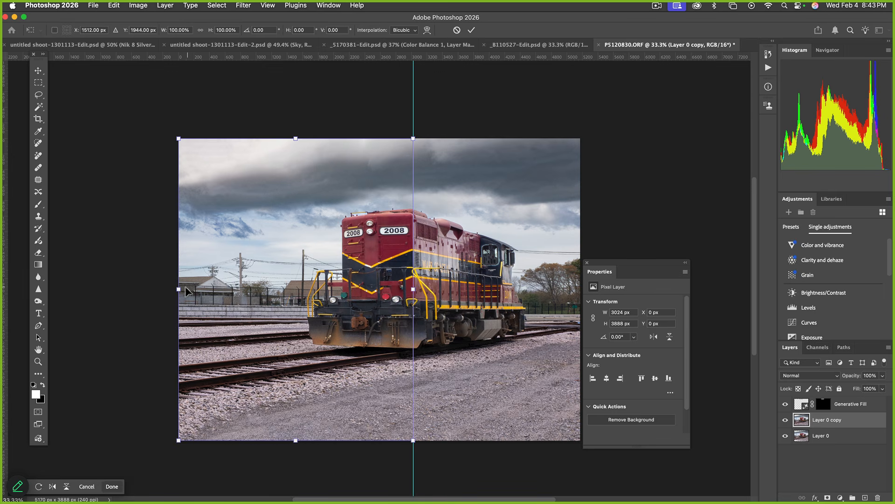
{"action": "left_click_drag", "start_coordinate": [179, 289], "coordinate": [209, 290]}
{"action": "key", "text": "Return"}
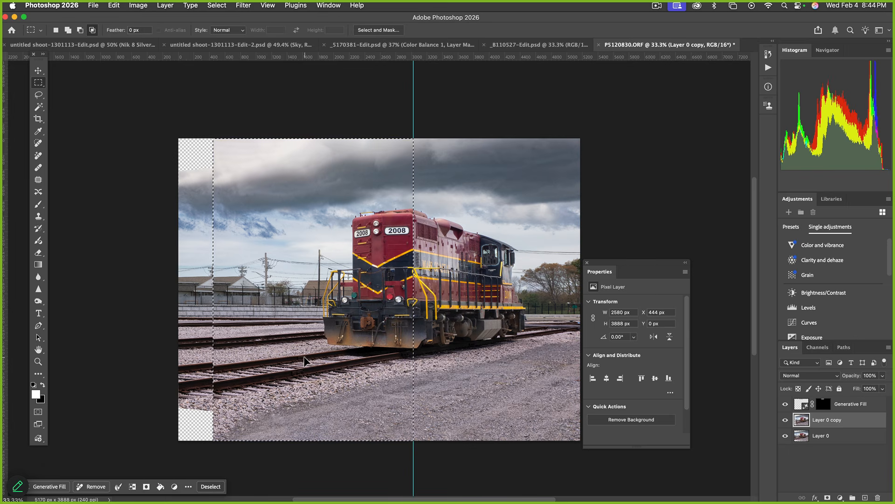
{"action": "key", "text": "super+d"}
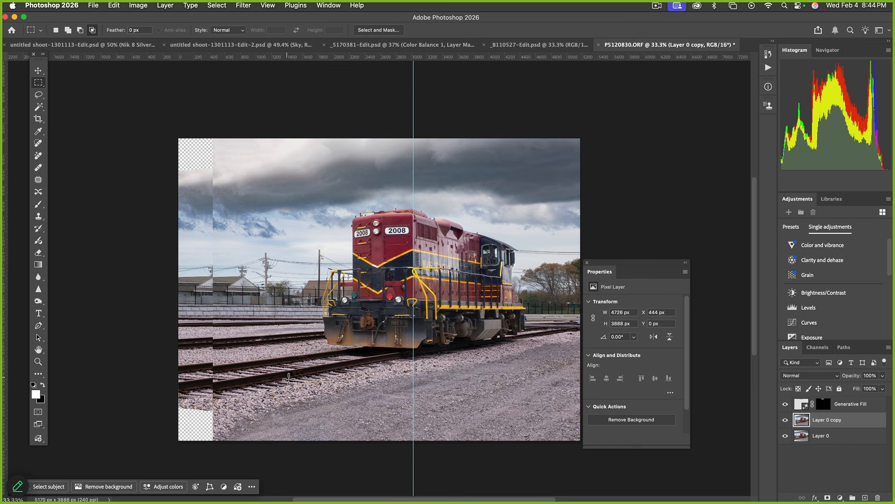
Crop away the empty strip on the left edge
{"action": "key", "text": "c"}
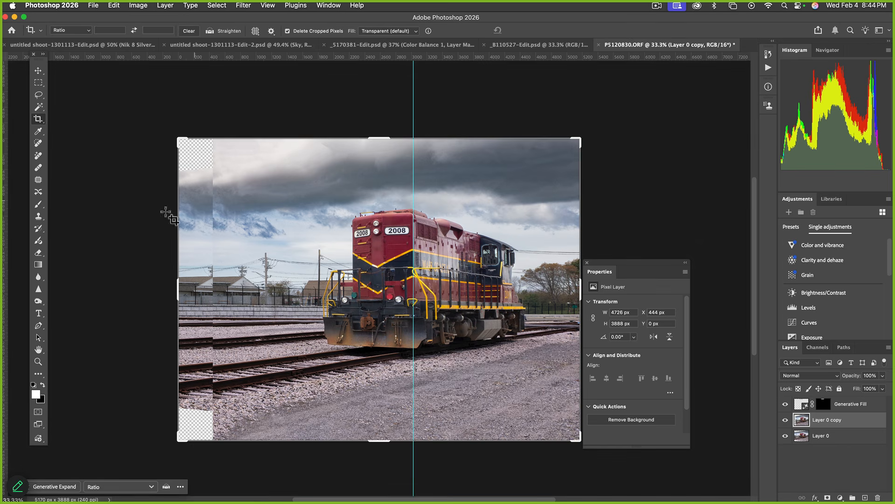
{"action": "left_click_drag", "start_coordinate": [178, 297], "coordinate": [196, 297]}
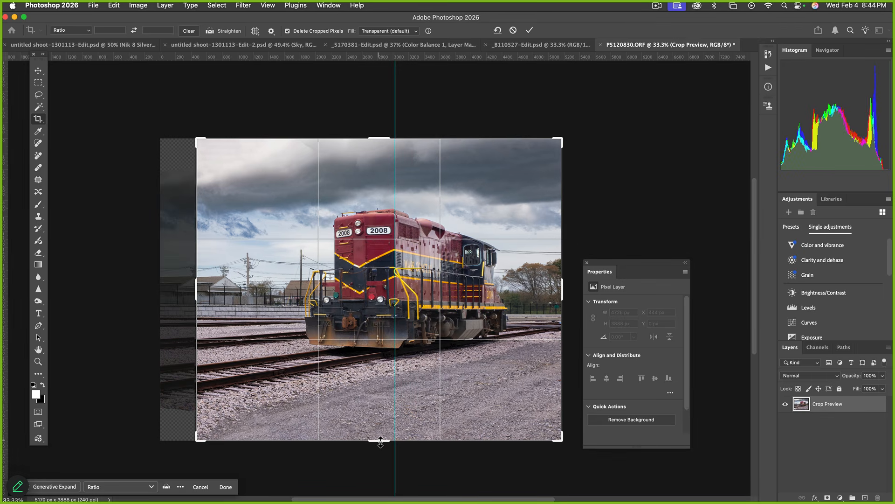
{"action": "key", "text": "Return"}
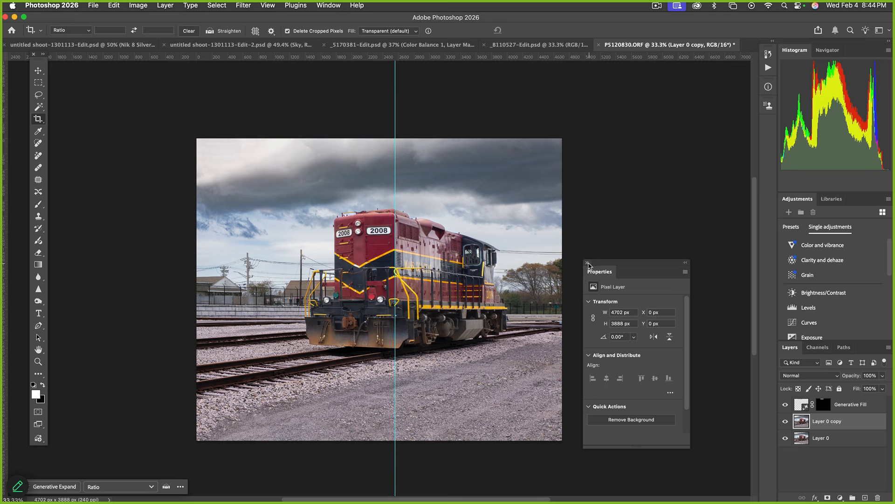
Close the Properties panel and widen the canvas on both sides to about 5339 px
{"action": "left_click", "coordinate": [587, 263]}
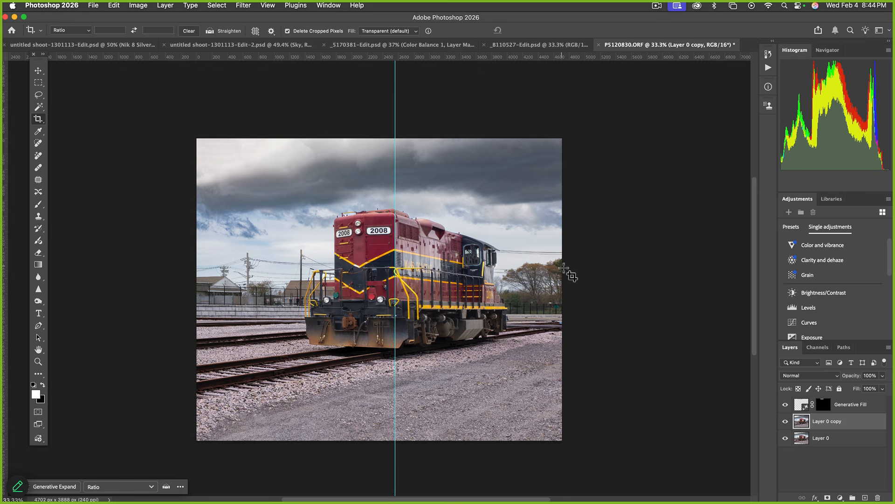
{"action": "left_click", "coordinate": [551, 273]}
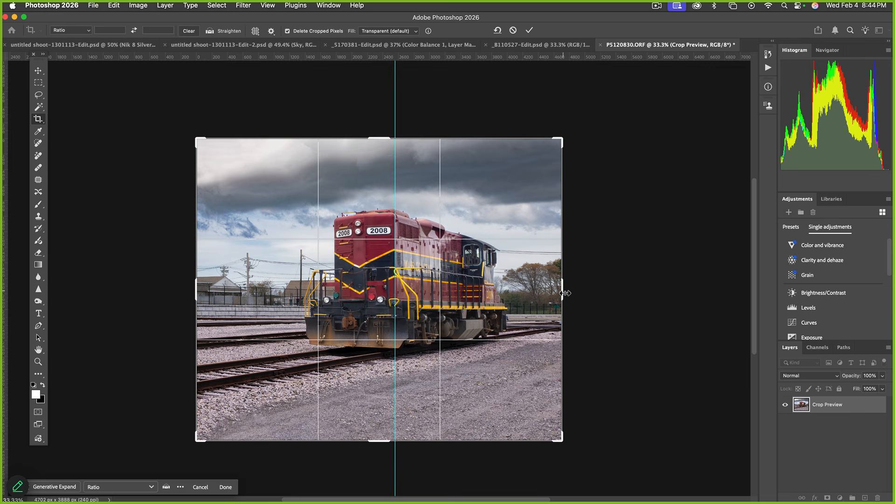
{"action": "left_click_drag", "start_coordinate": [565, 292], "coordinate": [573, 289]}
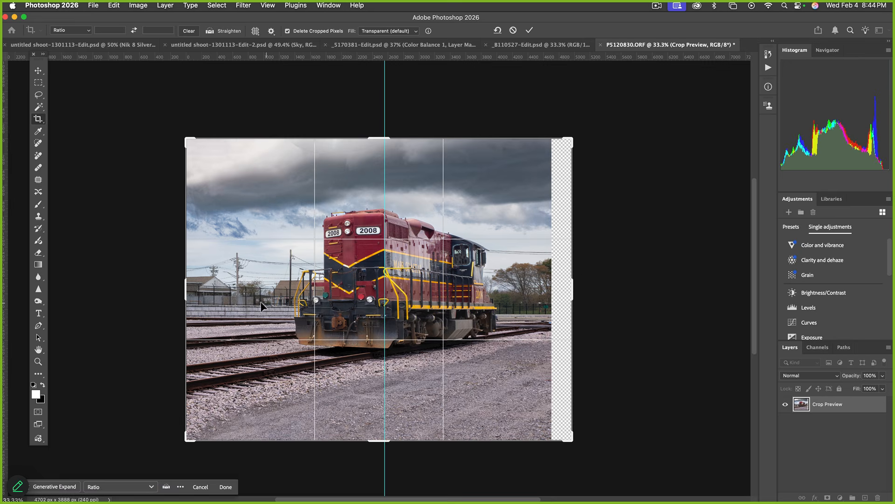
{"action": "left_click_drag", "start_coordinate": [185, 295], "coordinate": [170, 296]}
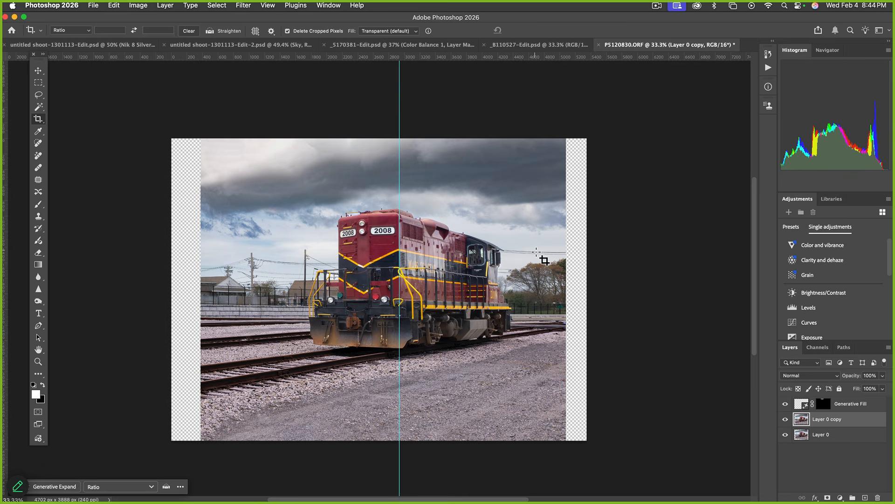
Try stretching a right-side strip into the margin, then undo it
{"action": "key", "text": "m"}
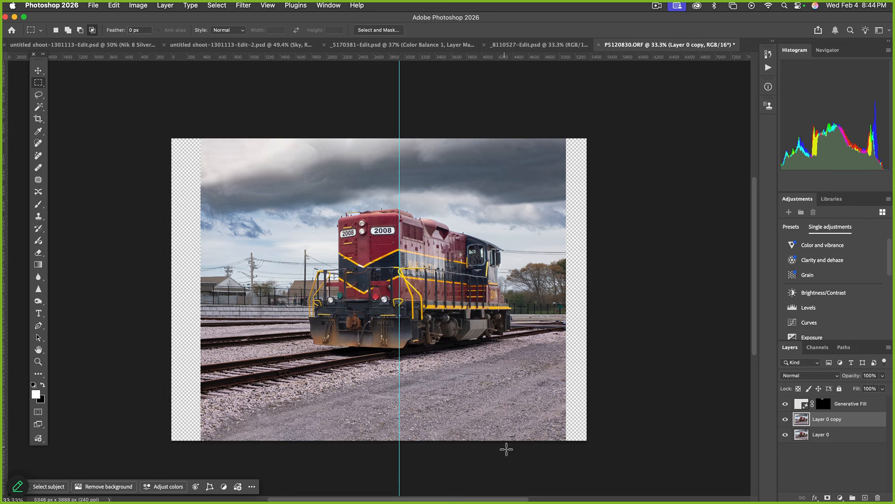
{"action": "left_click_drag", "start_coordinate": [507, 448], "coordinate": [566, 125]}
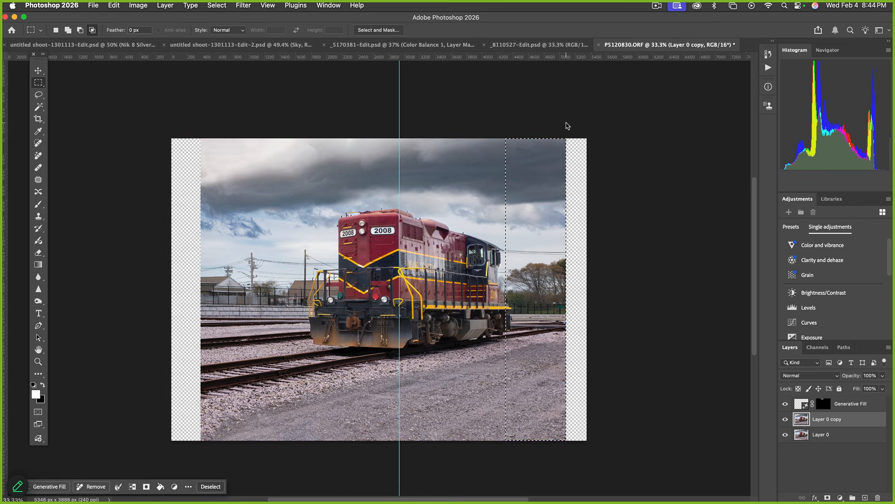
{"action": "key", "text": "super+t"}
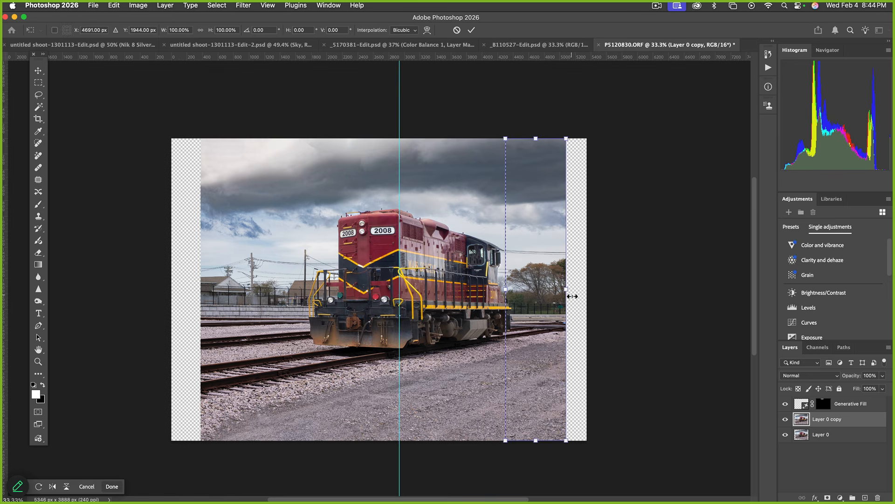
{"action": "left_click_drag", "start_coordinate": [568, 293], "coordinate": [583, 294]}
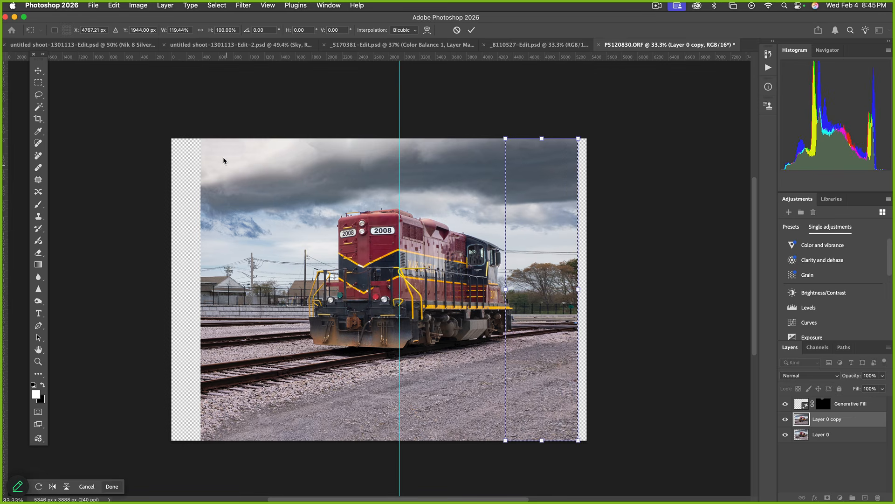
{"action": "key", "text": "Return"}
{"action": "left_click_drag", "start_coordinate": [204, 139], "coordinate": [313, 448]}
{"action": "key", "text": "super+z"}
{"action": "key", "text": "super+z"}
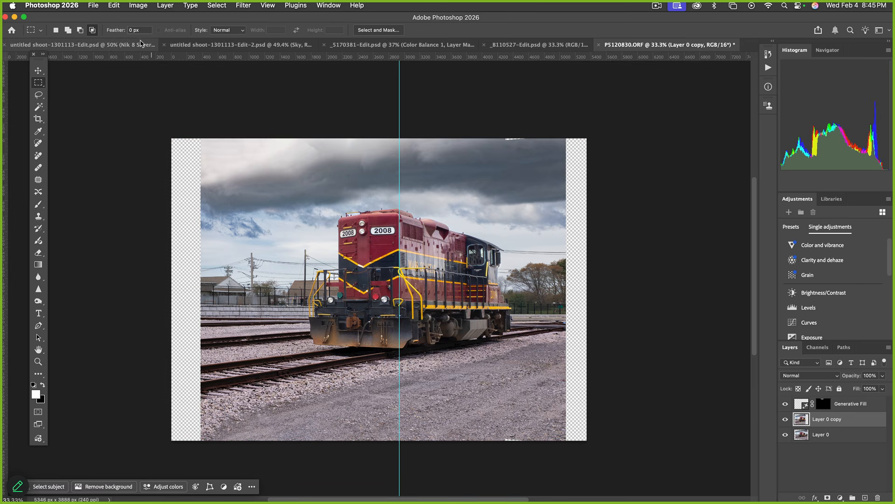
Stretch the layer leftward about 105% into the empty margin and hide the rulers
{"action": "key", "text": "super+t"}
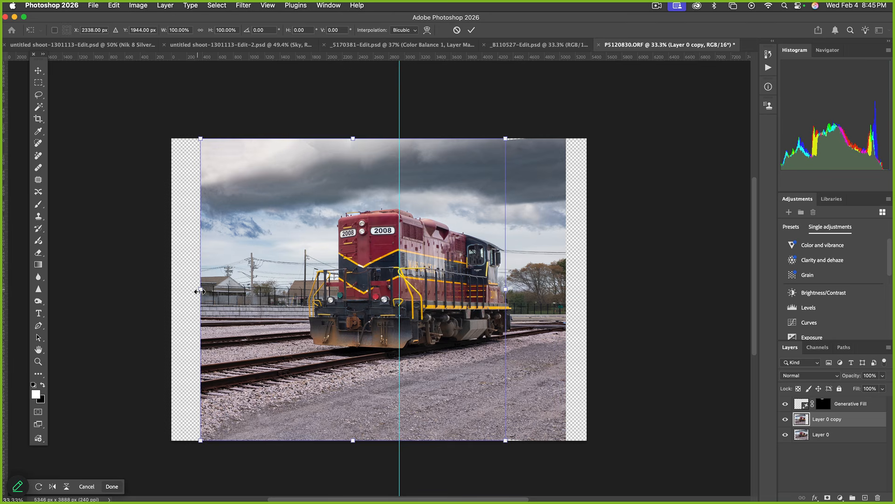
{"action": "left_click_drag", "start_coordinate": [199, 292], "coordinate": [186, 293]}
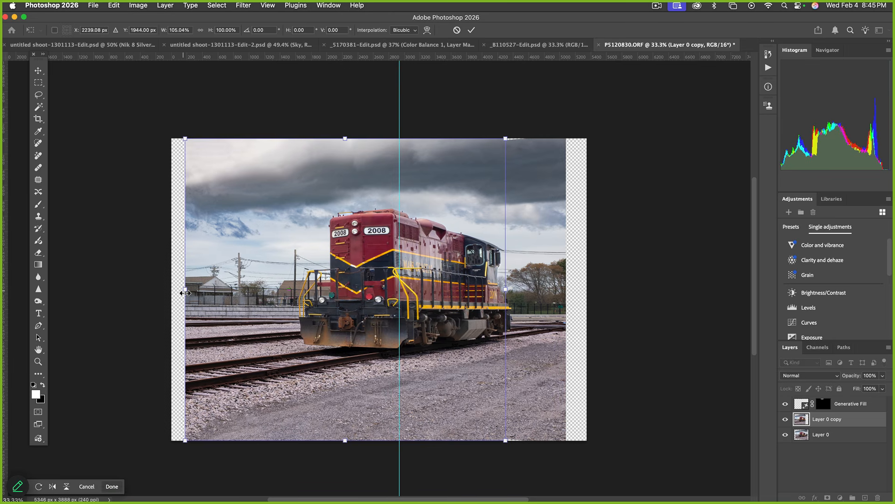
{"action": "key", "text": "Return"}
{"action": "key", "text": "super+r"}
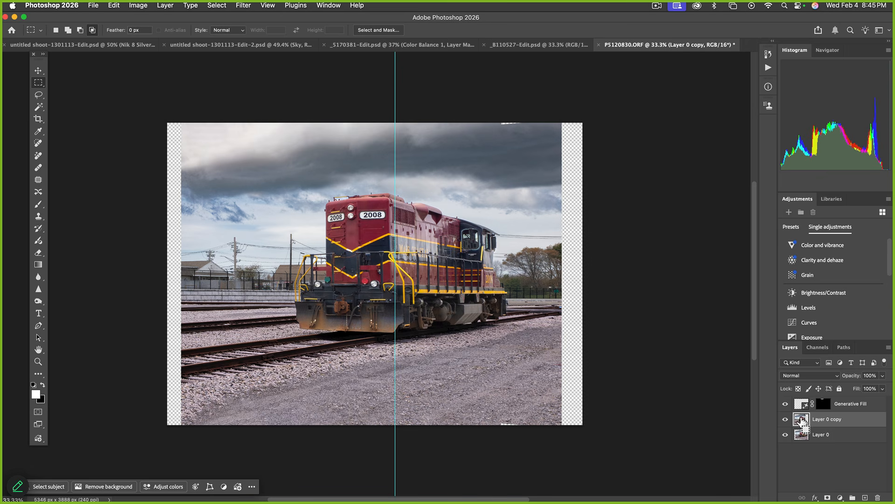
Crop the canvas to Layer 0's bounds (4702 x 3888 px) and save it as P5120830-Edit-2.psd
{"action": "left_click_drag", "start_coordinate": [803, 420], "coordinate": [802, 420]}
{"action": "left_click", "coordinate": [802, 420], "text": "super"}
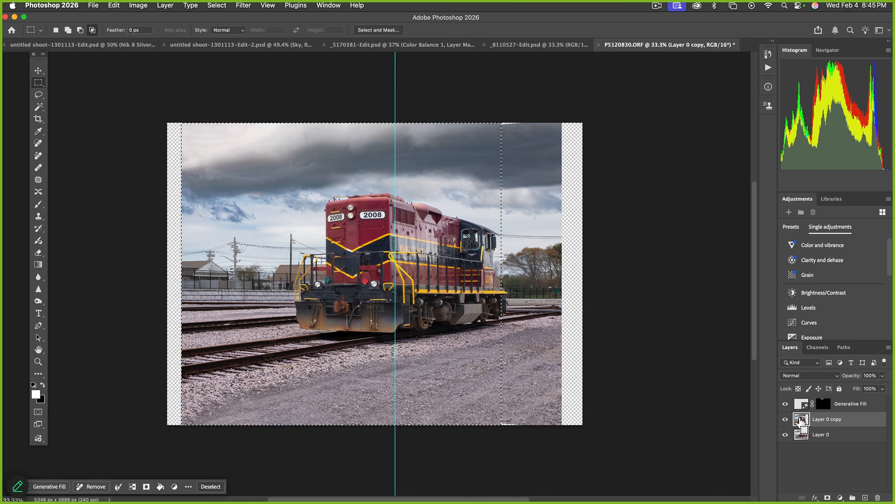
{"action": "left_click", "coordinate": [803, 438], "text": "super"}
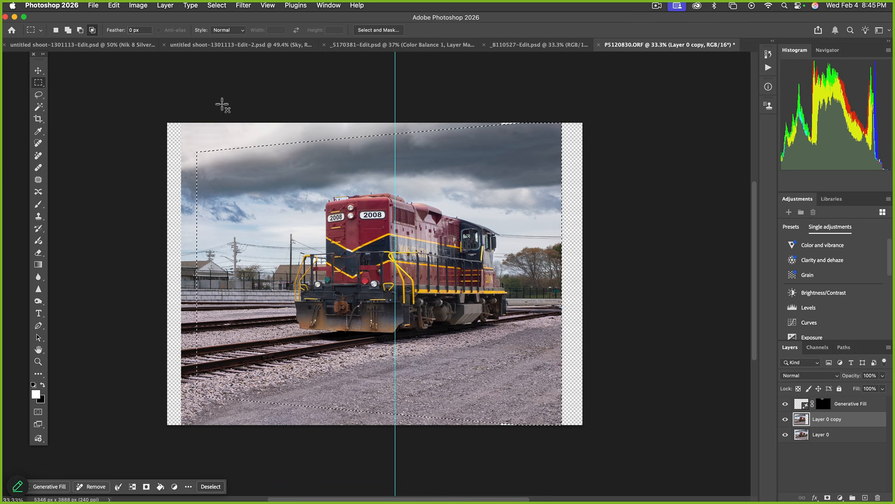
{"action": "left_click", "coordinate": [141, 6]}
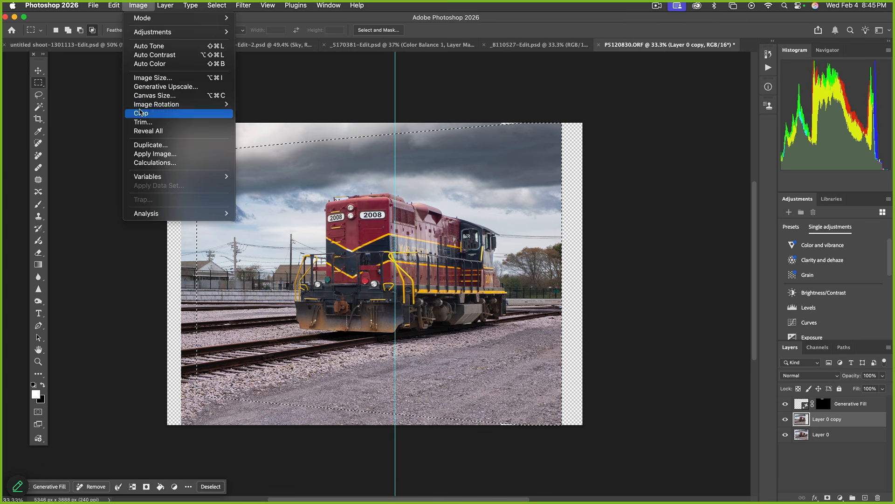
{"action": "left_click", "coordinate": [140, 114]}
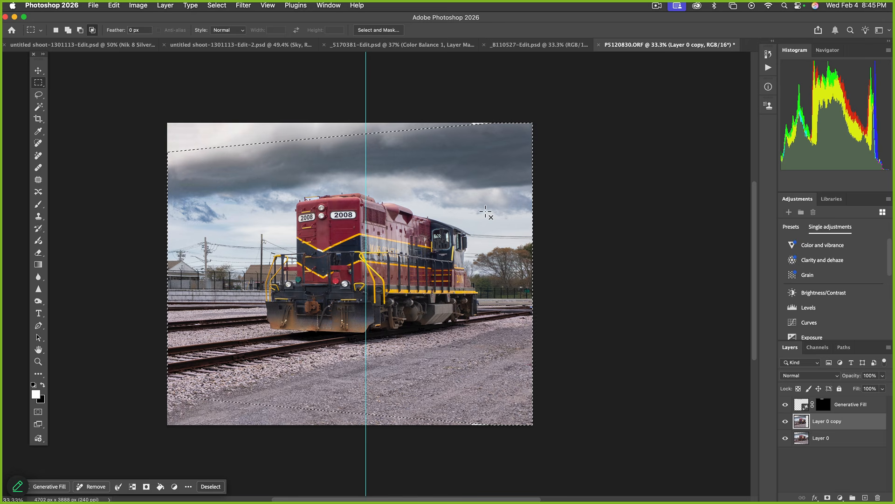
{"action": "left_click", "coordinate": [483, 208]}
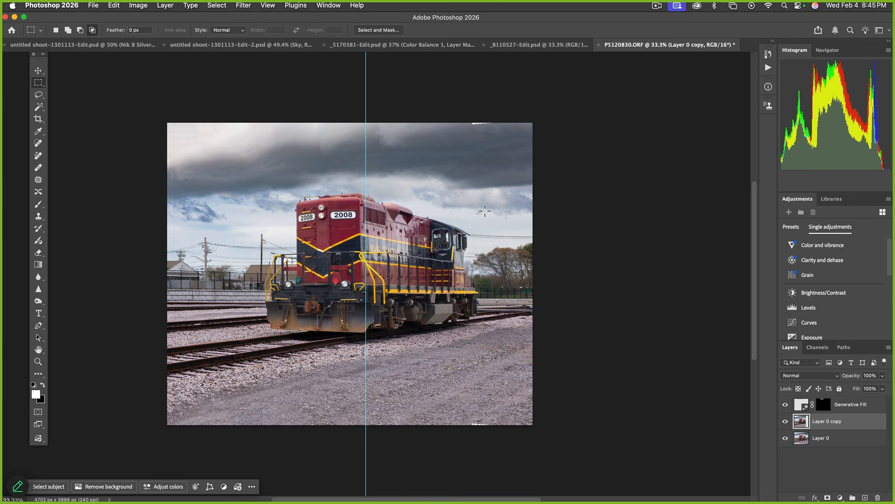
{"action": "key", "text": "super+s"}
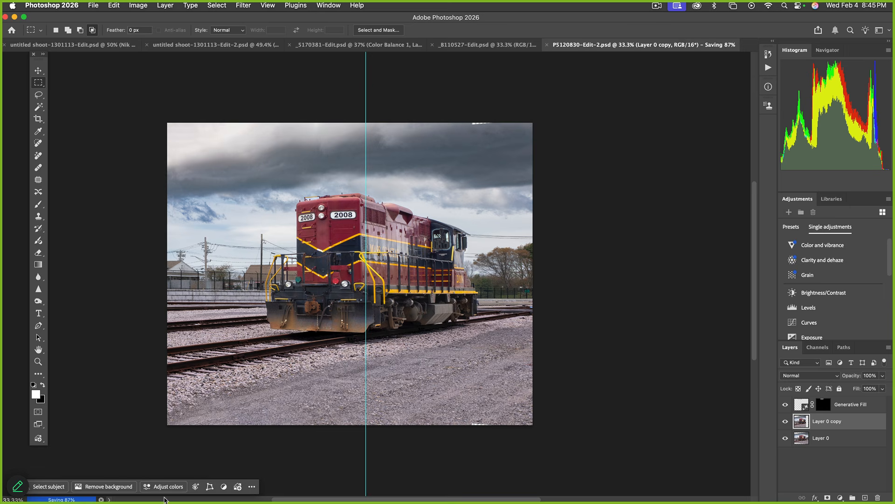
Back in Lightroom Classic, trim a little off the top and bottom of the train photo
{"action": "key", "text": "super+Tab"}
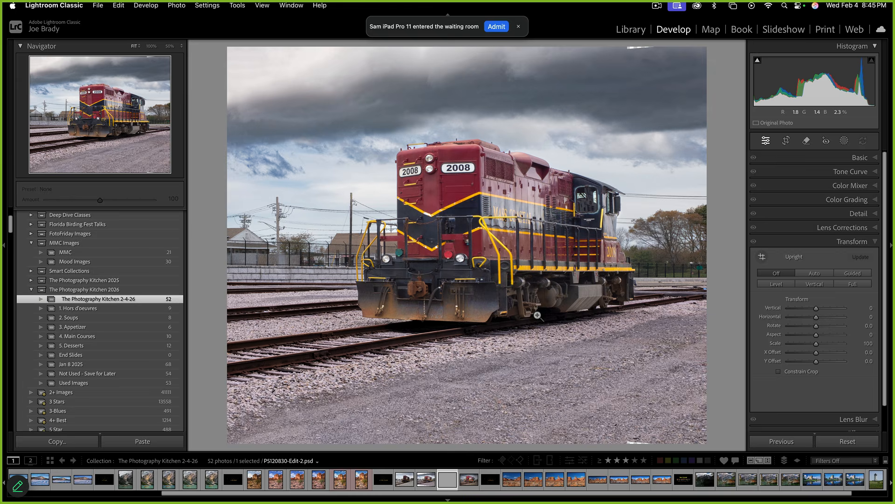
{"action": "key", "text": "r"}
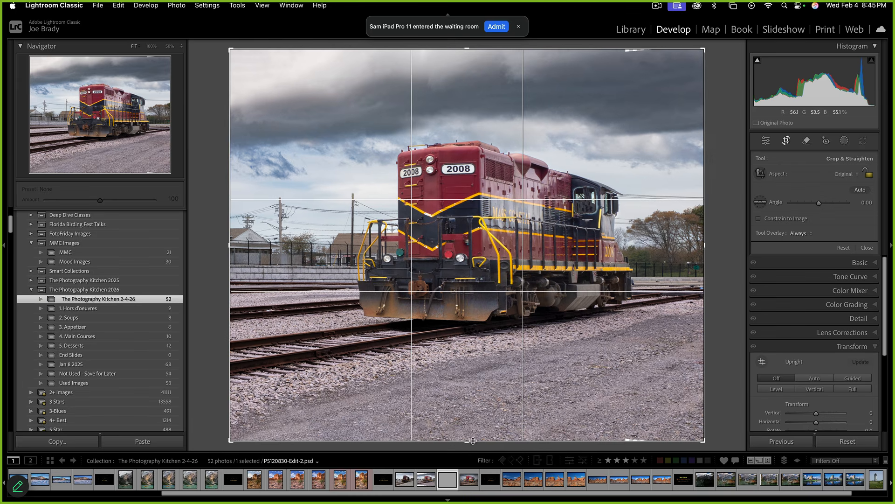
{"action": "left_click_drag", "start_coordinate": [468, 443], "coordinate": [473, 422]}
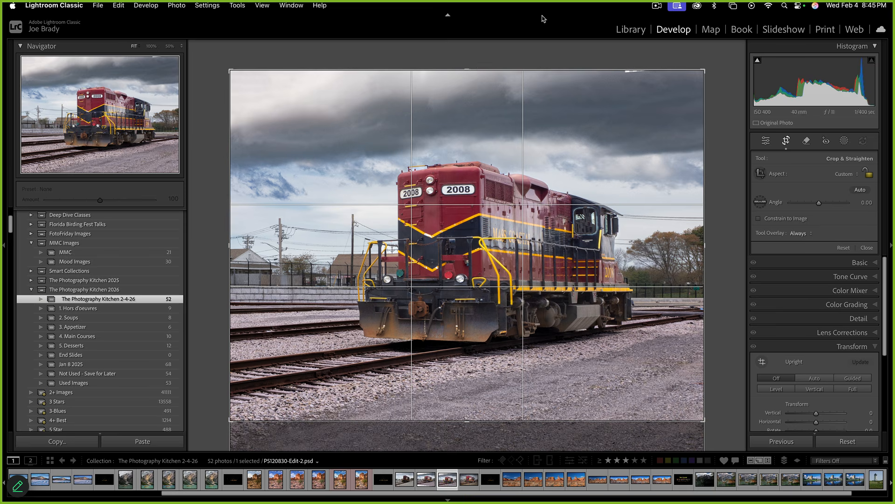
{"action": "left_click_drag", "start_coordinate": [469, 71], "coordinate": [468, 88]}
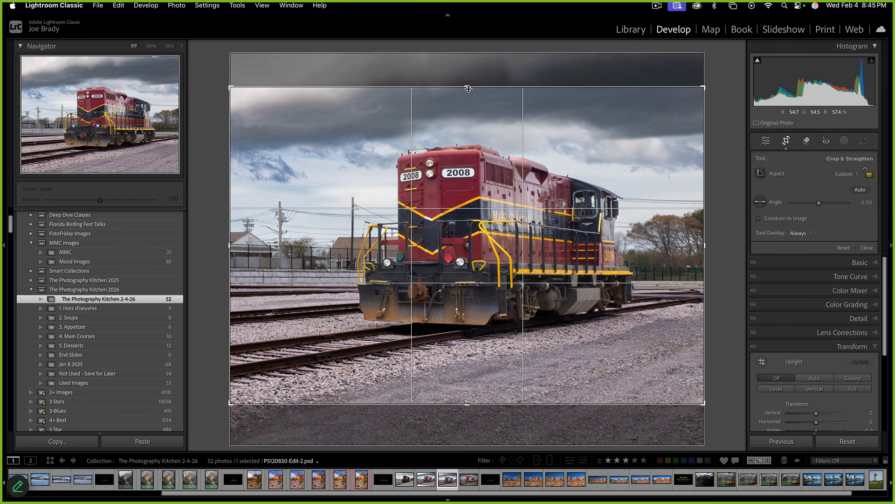
{"action": "key", "text": "Return"}
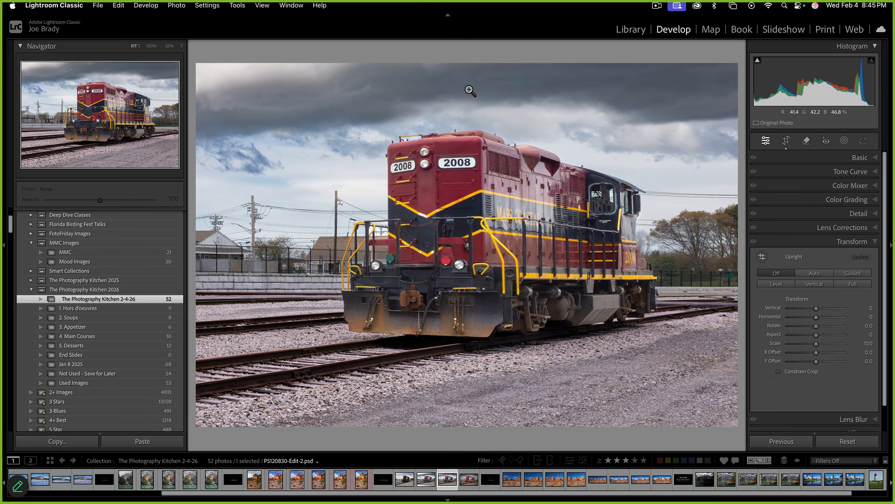
Send a copy with Lightroom adjustments to Photoshop for editing
{"action": "key", "text": "super+e"}
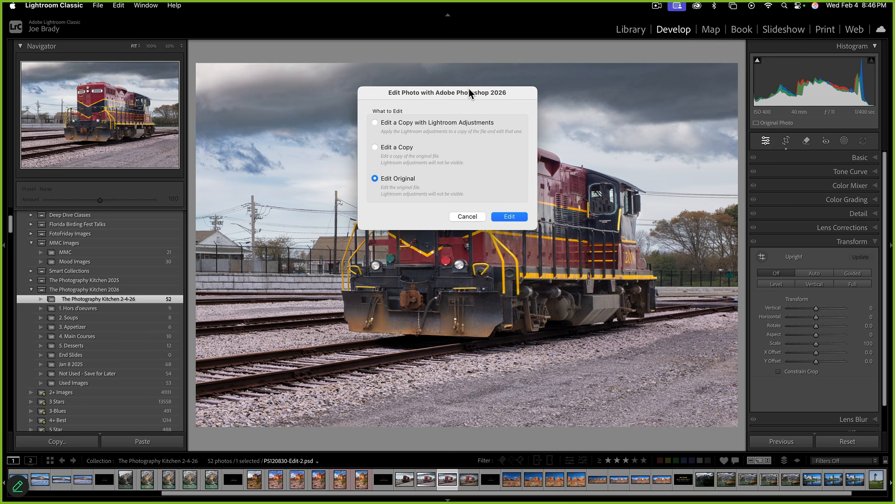
{"action": "left_click", "coordinate": [374, 123]}
{"action": "left_click", "coordinate": [502, 217]}
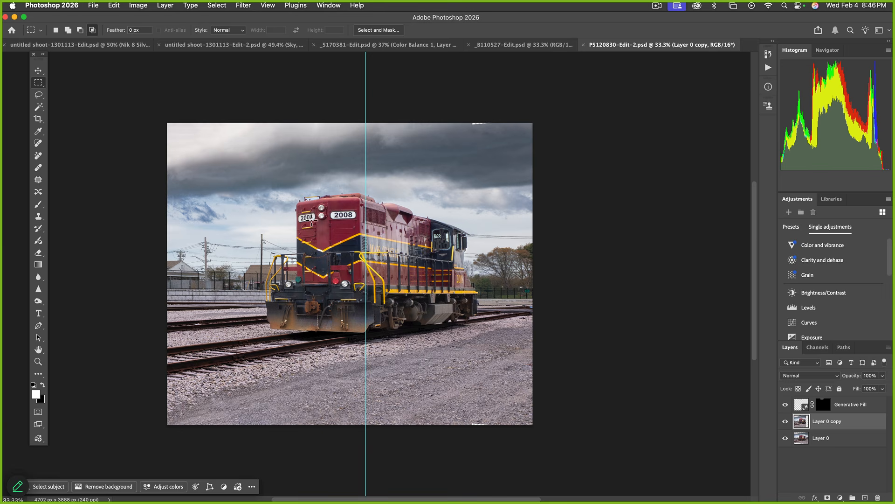
Flatten the three layers into one Background and duplicate it as Layer 1
{"action": "left_click", "coordinate": [843, 408]}
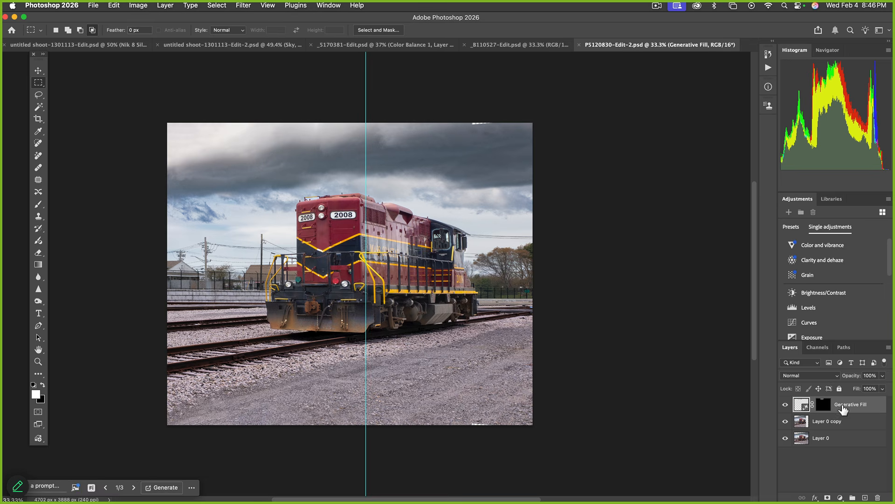
{"action": "left_click", "coordinate": [825, 442], "text": "shift"}
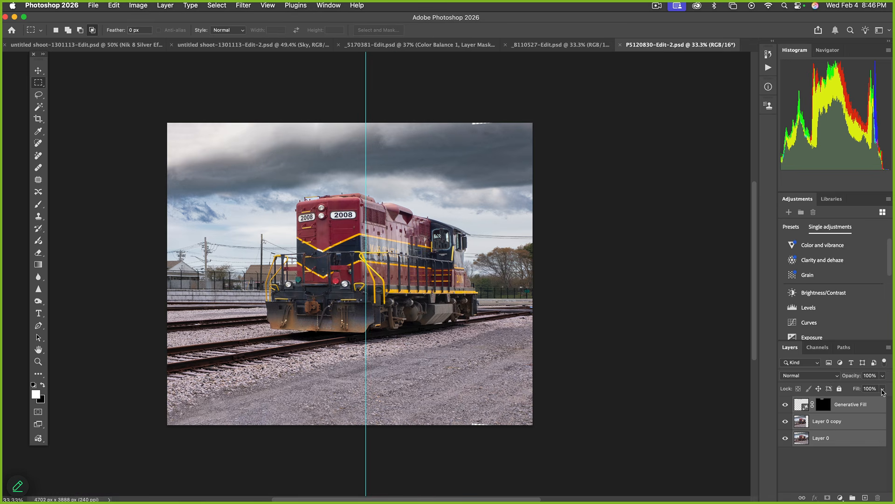
{"action": "left_click", "coordinate": [888, 348]}
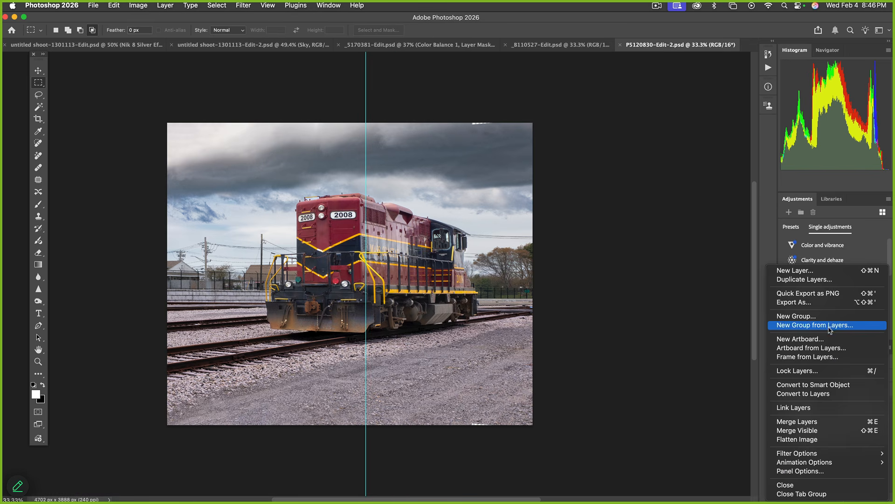
{"action": "left_click", "coordinate": [823, 438]}
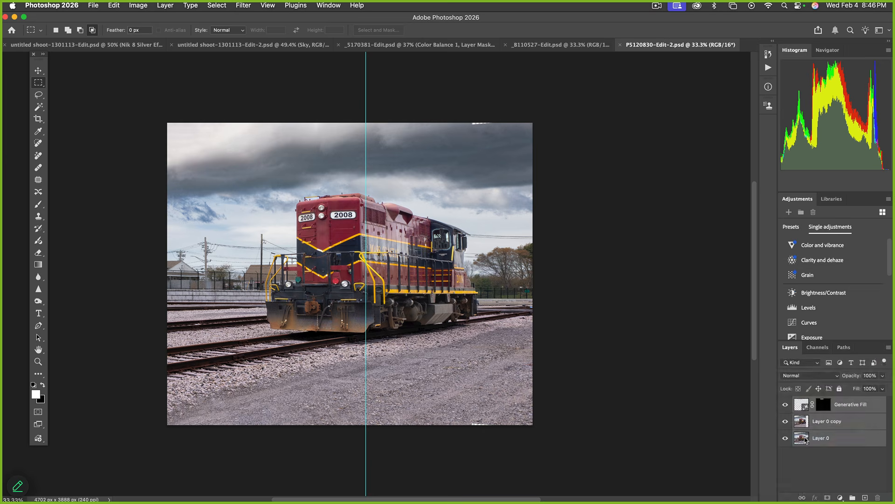
{"action": "key", "text": "super+j"}
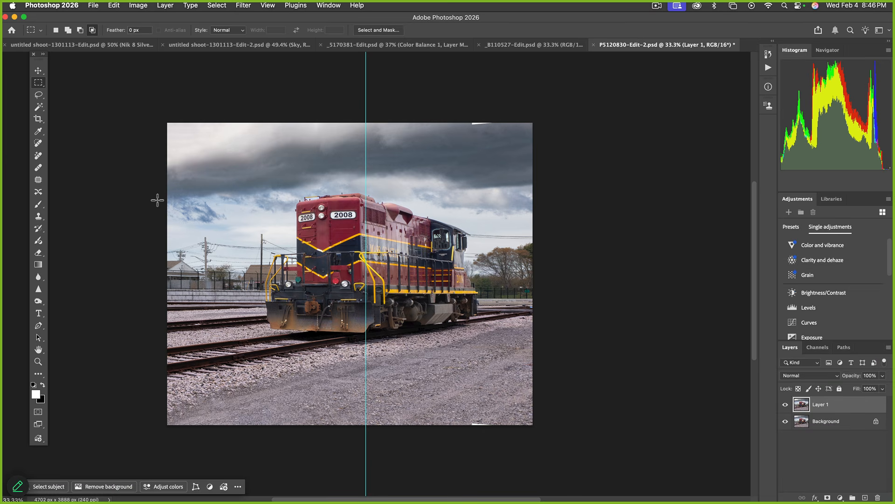
{"action": "left_click", "coordinate": [38, 145]}
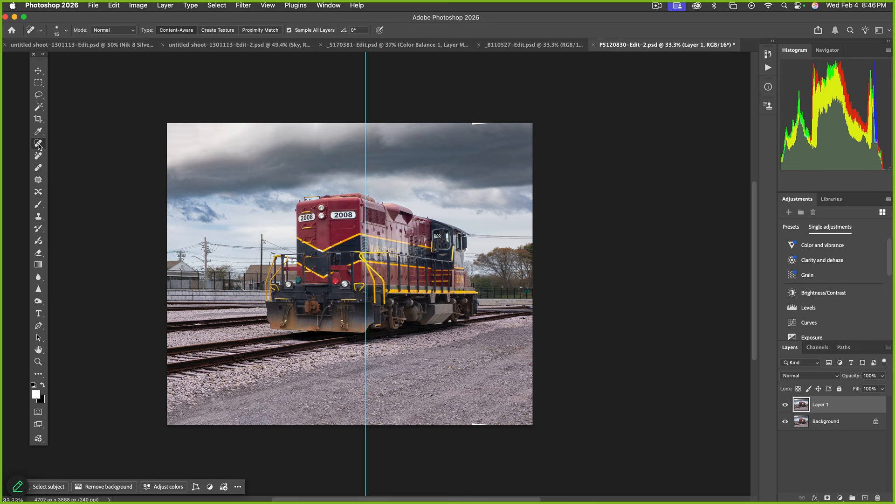
Select the Remove tool and clear the vertical guide from the canvas
{"action": "left_click", "coordinate": [39, 157]}
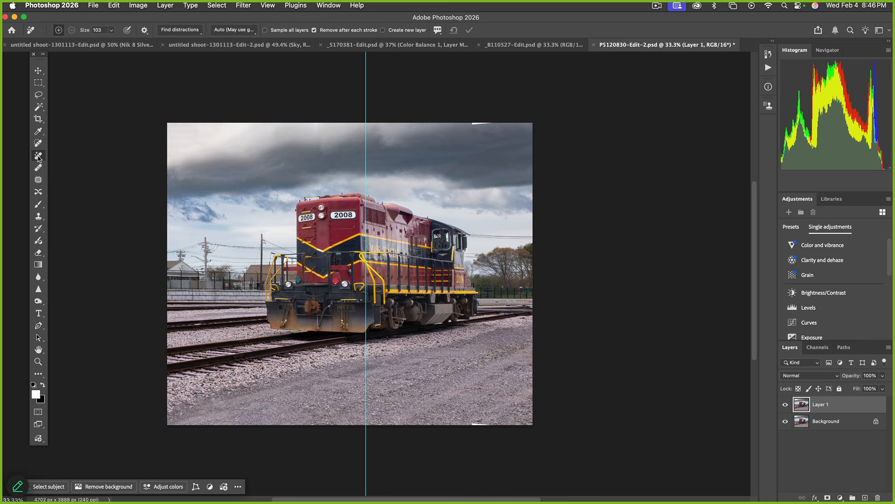
{"action": "left_click", "coordinate": [38, 144]}
{"action": "left_click", "coordinate": [38, 157]}
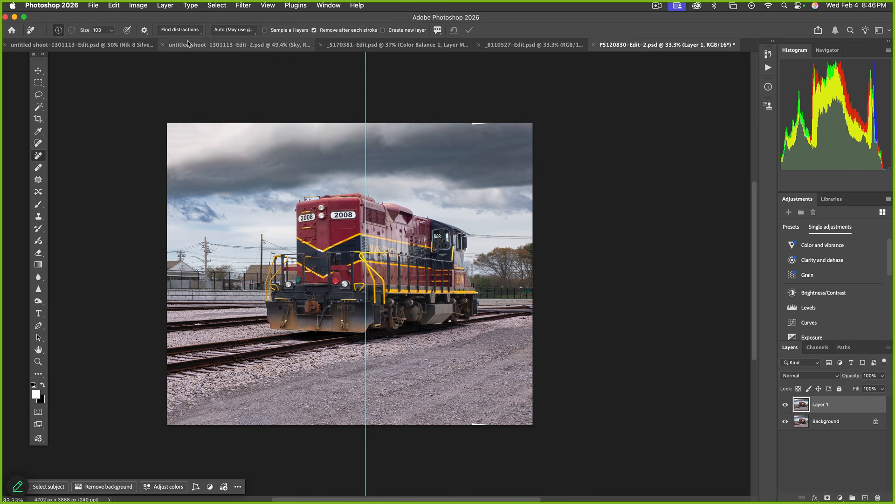
{"action": "left_click", "coordinate": [274, 9]}
{"action": "mouse_move", "coordinate": [347, 258]}
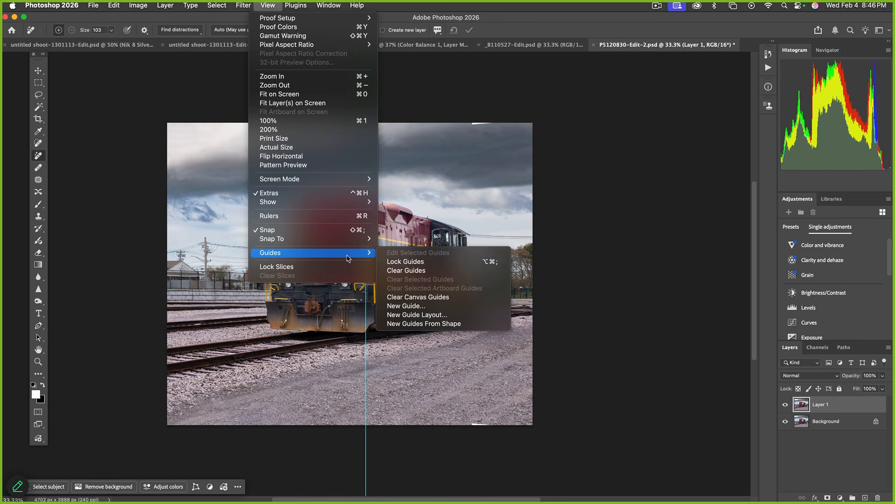
{"action": "left_click", "coordinate": [405, 270]}
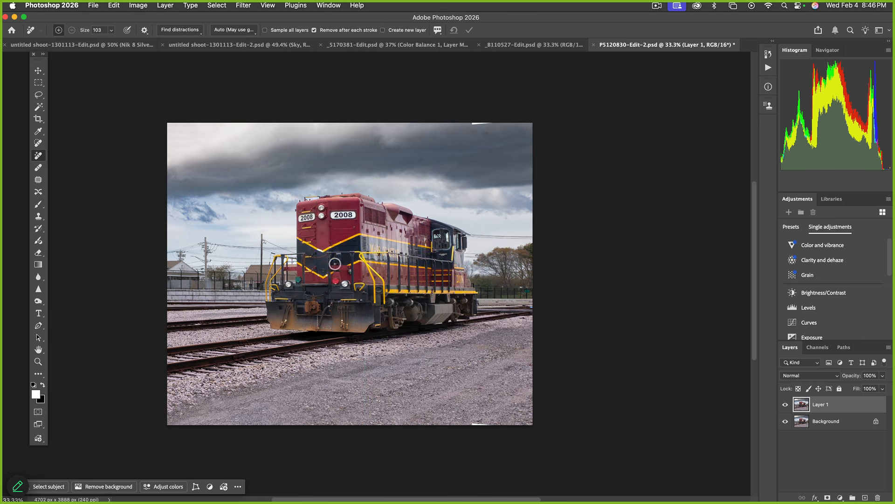
Automatically remove wires and cables, then zoom to 66.7% on the poles left of the train
{"action": "left_click", "coordinate": [196, 33]}
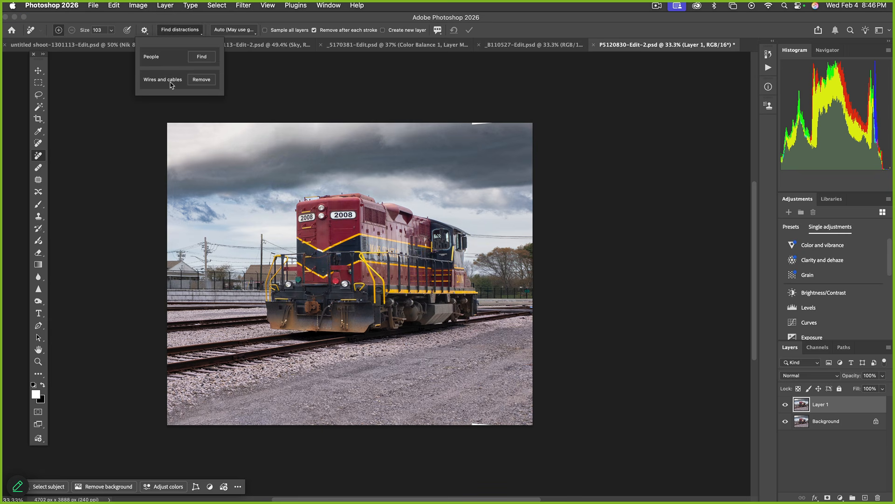
{"action": "left_click", "coordinate": [202, 80]}
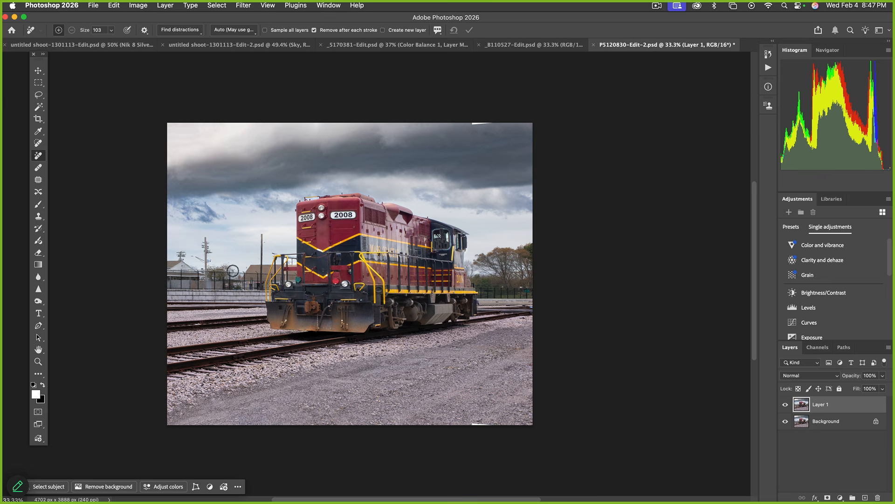
{"action": "key", "text": "z"}
{"action": "left_click", "coordinate": [241, 273]}
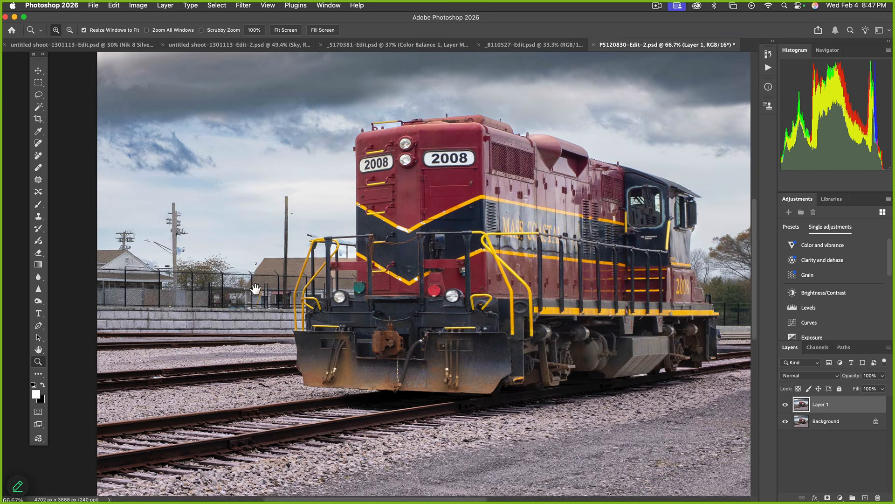
{"action": "left_click_drag", "start_coordinate": [236, 281], "coordinate": [353, 276]}
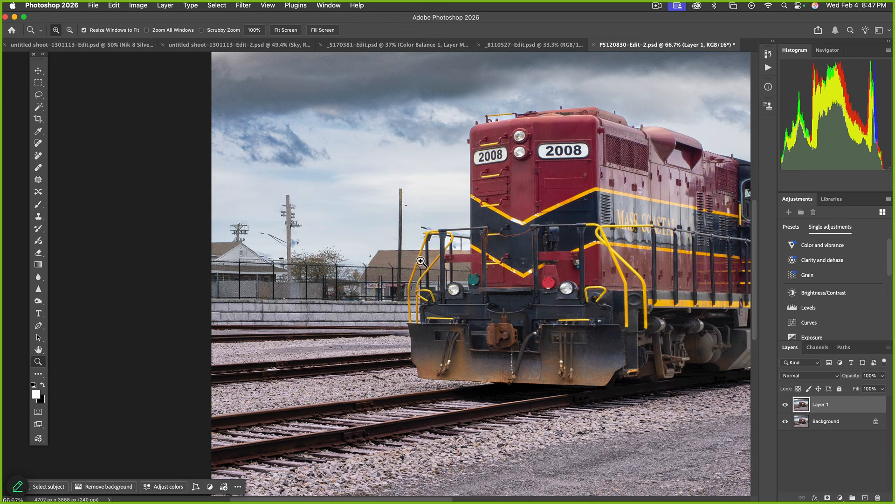
{"action": "scroll", "coordinate": [329, 225], "scroll_direction": "down", "scroll_amount": 5}
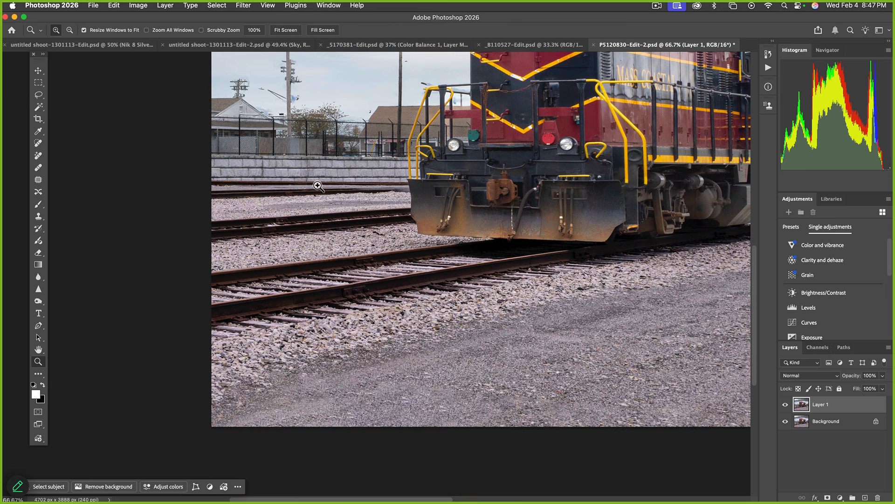
Lasso the left utility pole and erase it with Content-Aware Fill
{"action": "left_click_drag", "start_coordinate": [316, 168], "coordinate": [308, 251]}
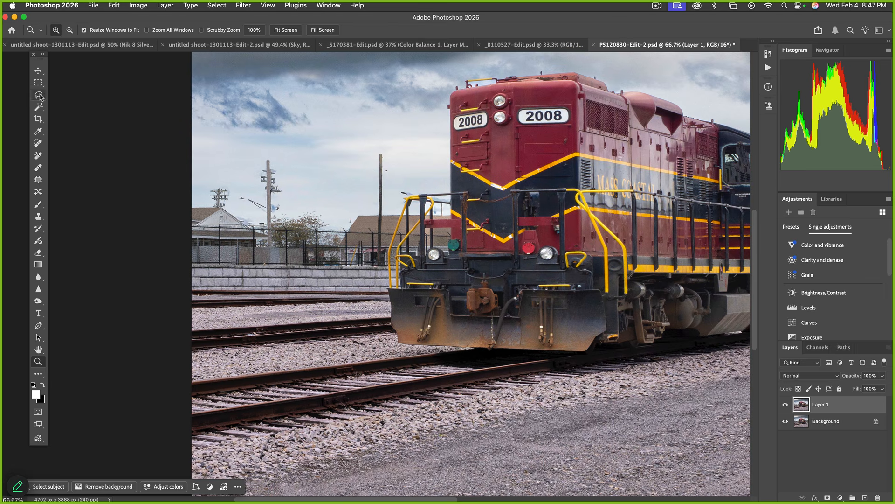
{"action": "key", "text": "l"}
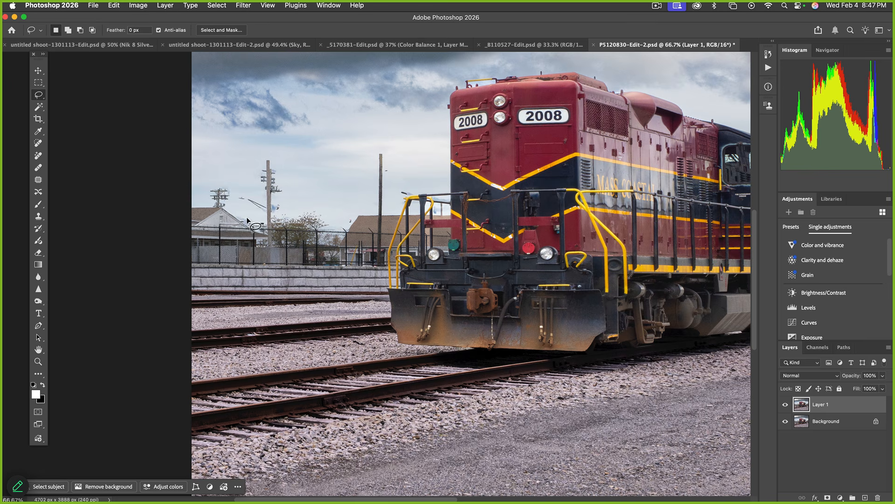
{"action": "mouse_move", "coordinate": [262, 225]}
{"action": "left_mouse_down"}
{"action": "mouse_move", "coordinate": [286, 186]}
{"action": "mouse_move", "coordinate": [270, 152]}
{"action": "mouse_move", "coordinate": [258, 167]}
{"action": "mouse_move", "coordinate": [261, 197]}
{"action": "mouse_move", "coordinate": [237, 195]}
{"action": "mouse_move", "coordinate": [262, 224]}
{"action": "left_mouse_up"}
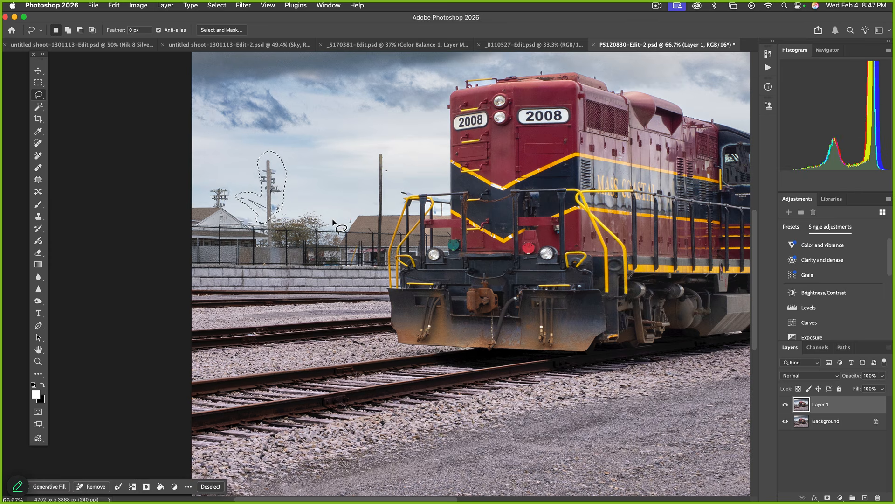
{"action": "key", "text": "shift"}
{"action": "key", "text": "shift+BackSpace"}
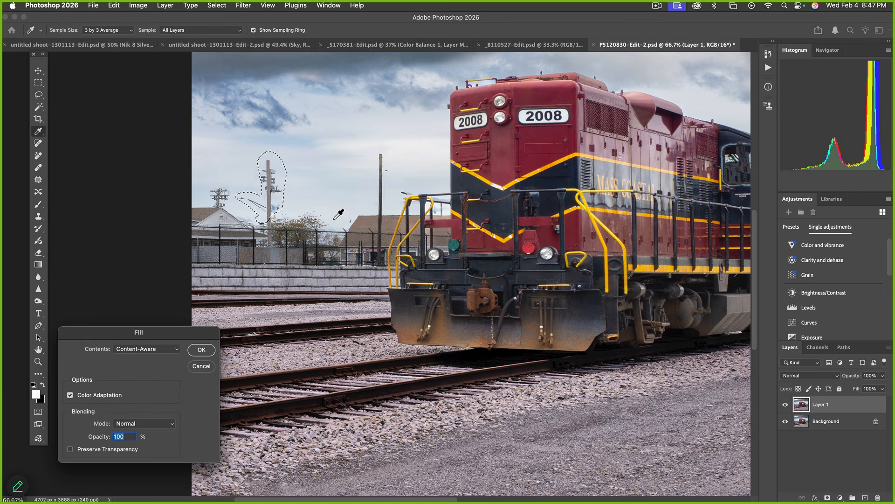
{"action": "key", "text": "Return"}
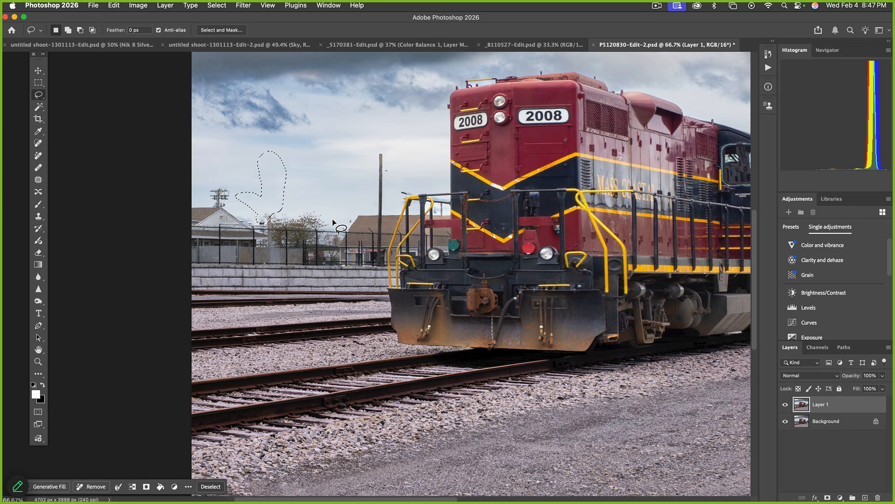
{"action": "key", "text": "super+d"}
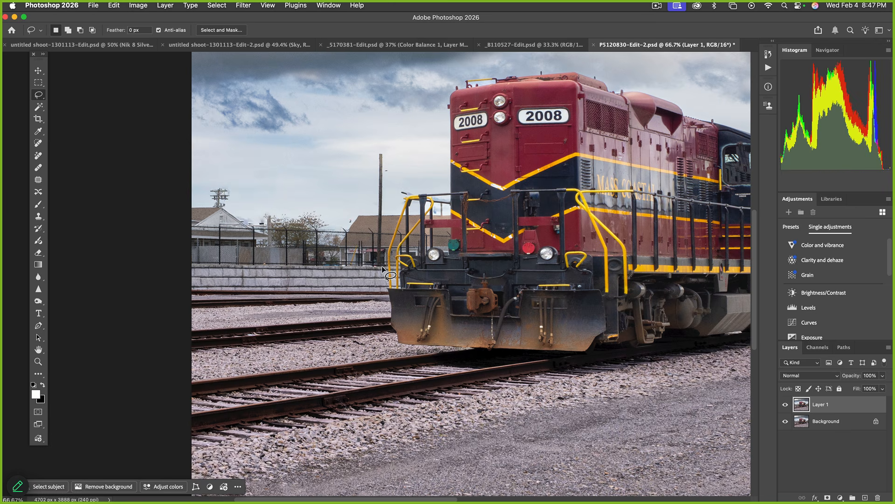
Erase the tall pole beside the locomotive's front the same way, then fit the image on screen
{"action": "mouse_move", "coordinate": [382, 268]}
{"action": "left_mouse_down"}
{"action": "mouse_move", "coordinate": [395, 165]}
{"action": "mouse_move", "coordinate": [382, 149]}
{"action": "mouse_move", "coordinate": [367, 228]}
{"action": "mouse_move", "coordinate": [375, 265]}
{"action": "left_mouse_up"}
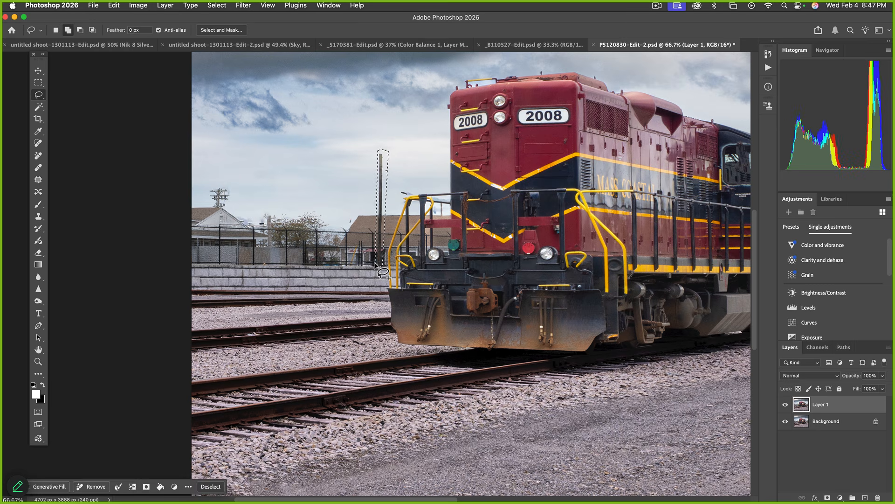
{"action": "key", "text": "shift+BackSpace"}
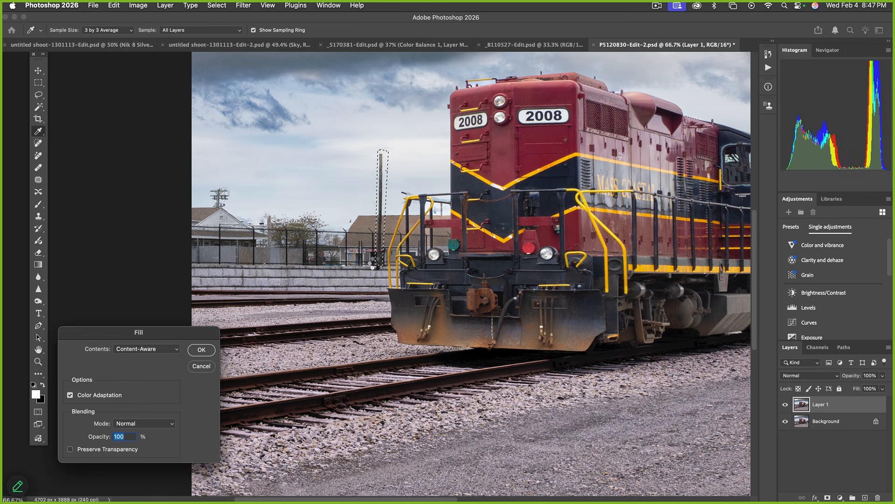
{"action": "key", "text": "Return"}
{"action": "key", "text": "super+d"}
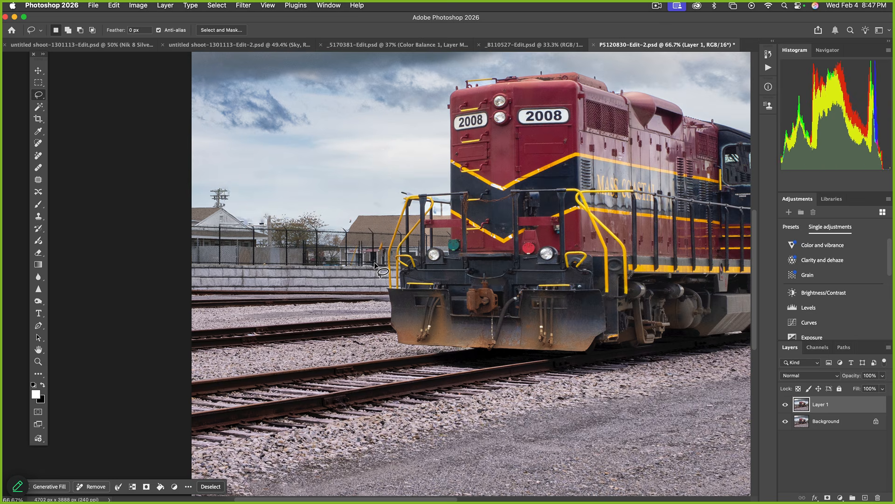
{"action": "key", "text": "super+0"}
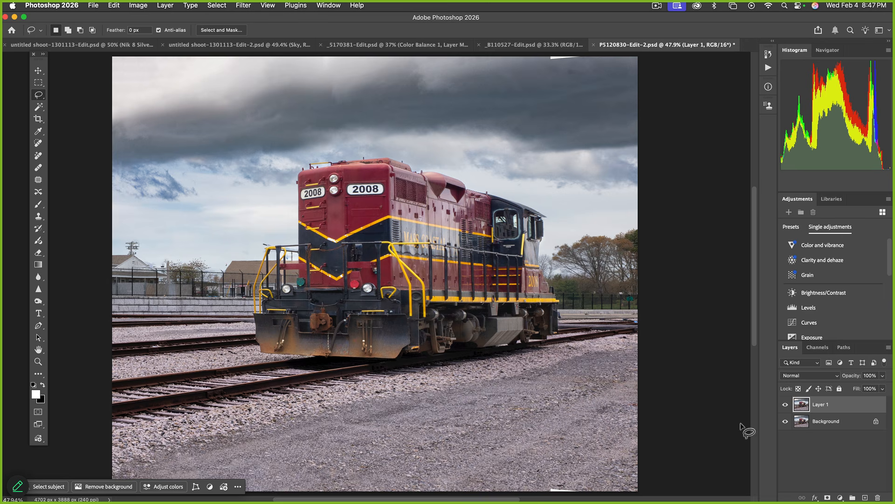
Toggle Layer 1 against the original to compare, leave it visible, and save P5120830-Edit-2.psd
{"action": "left_click", "coordinate": [786, 405]}
{"action": "left_click", "coordinate": [786, 406]}
{"action": "left_click", "coordinate": [786, 406]}
{"action": "left_click", "coordinate": [786, 406]}
{"action": "left_click", "coordinate": [786, 406]}
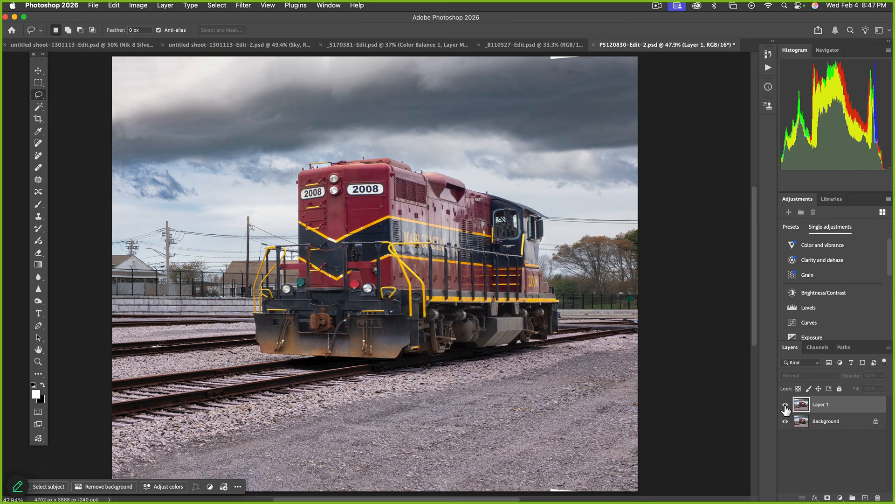
{"action": "left_click", "coordinate": [786, 406]}
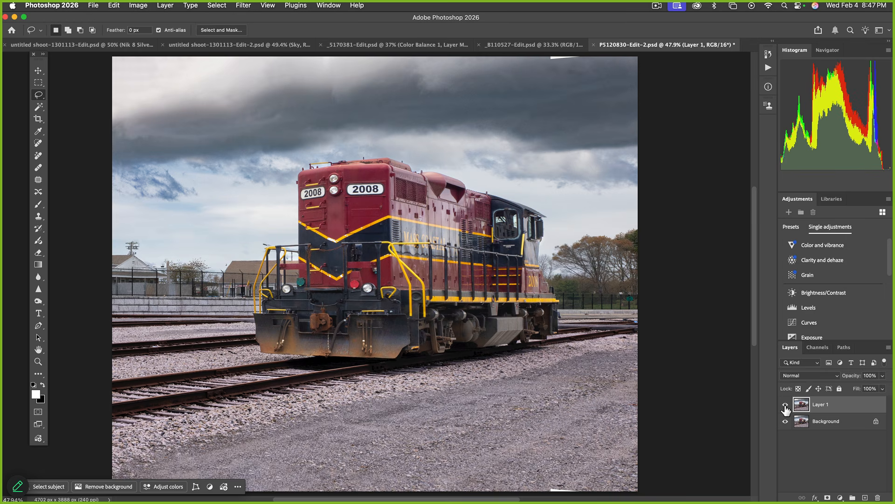
{"action": "key", "text": "super+s"}
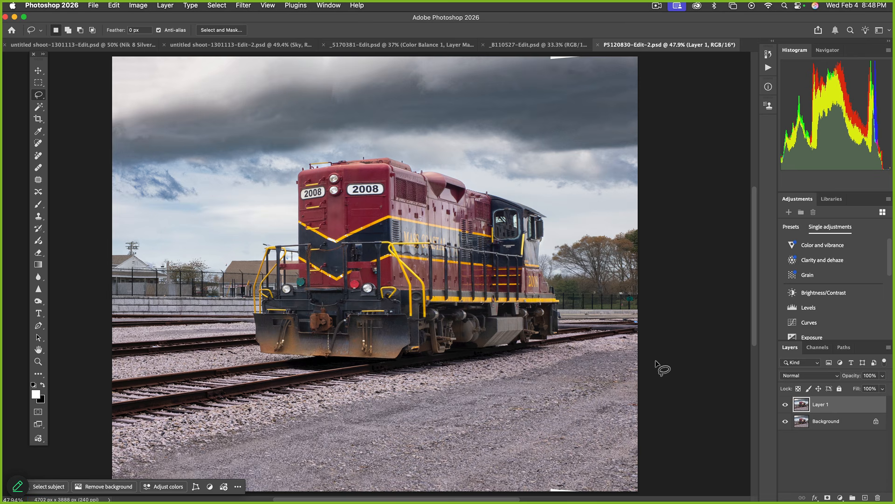
{"action": "key", "text": "super+Tab"}
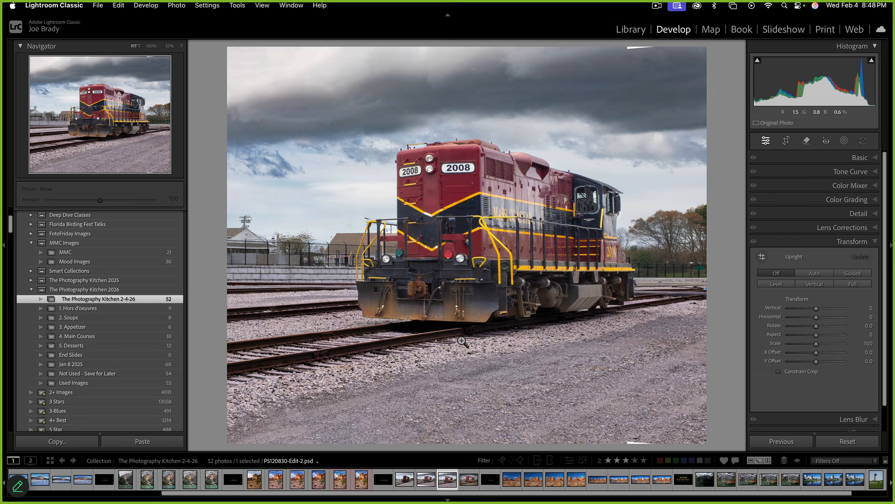
Raise the bottom crop edge and lower the top edge, then apply the tighter crop
{"action": "key", "text": "r"}
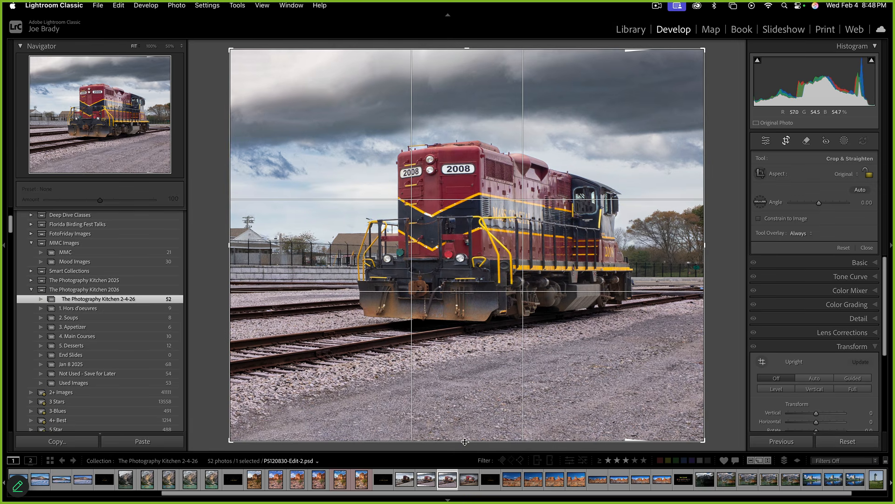
{"action": "left_click_drag", "start_coordinate": [466, 442], "coordinate": [467, 416]}
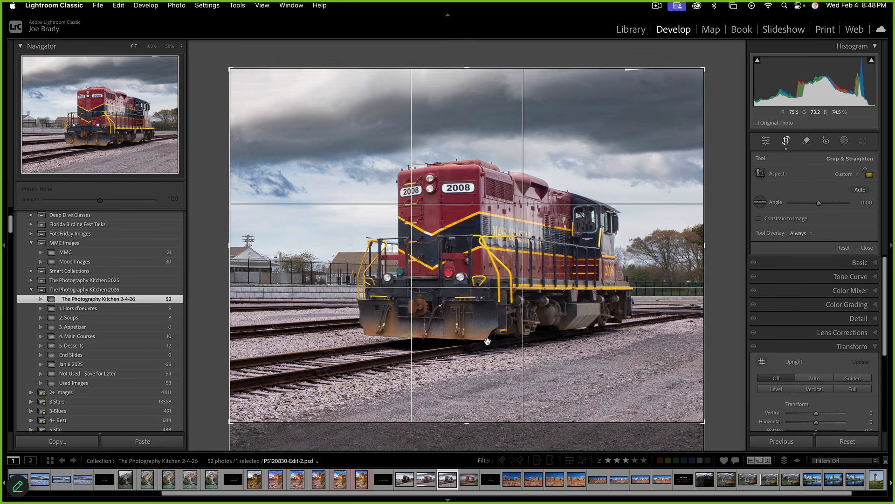
{"action": "left_click_drag", "start_coordinate": [472, 69], "coordinate": [470, 91]}
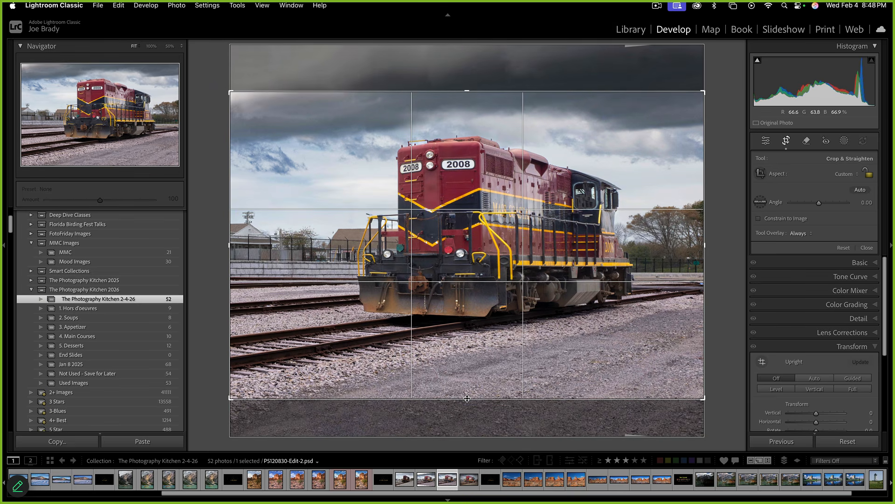
{"action": "left_click_drag", "start_coordinate": [467, 399], "coordinate": [468, 395]}
{"action": "key", "text": "Return"}
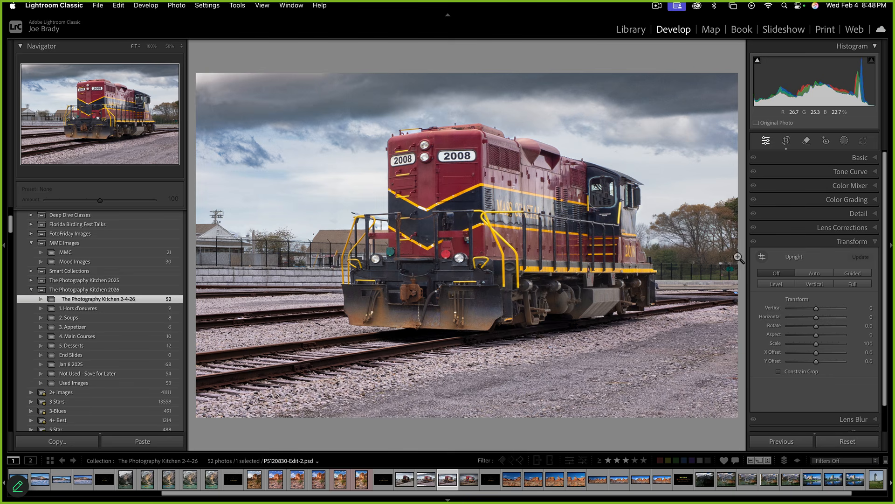
Create a Subject mask on the locomotive and invert it to cover the background
{"action": "left_click", "coordinate": [844, 140]}
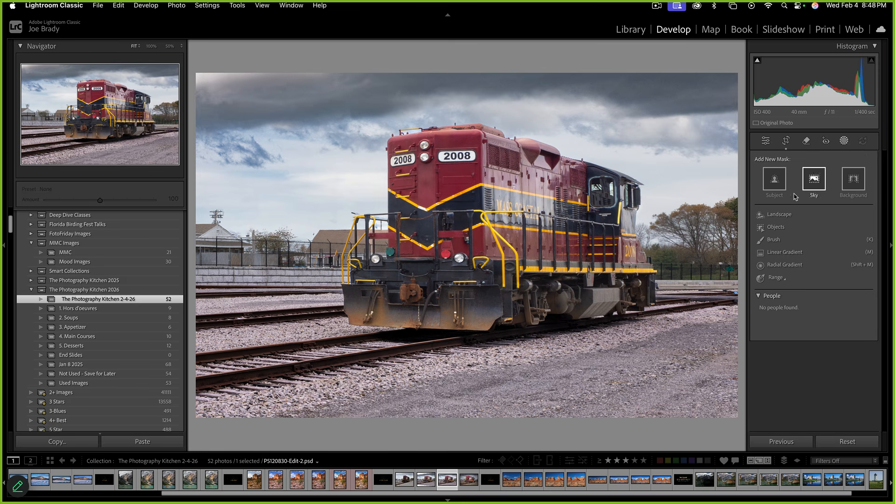
{"action": "left_click", "coordinate": [780, 179]}
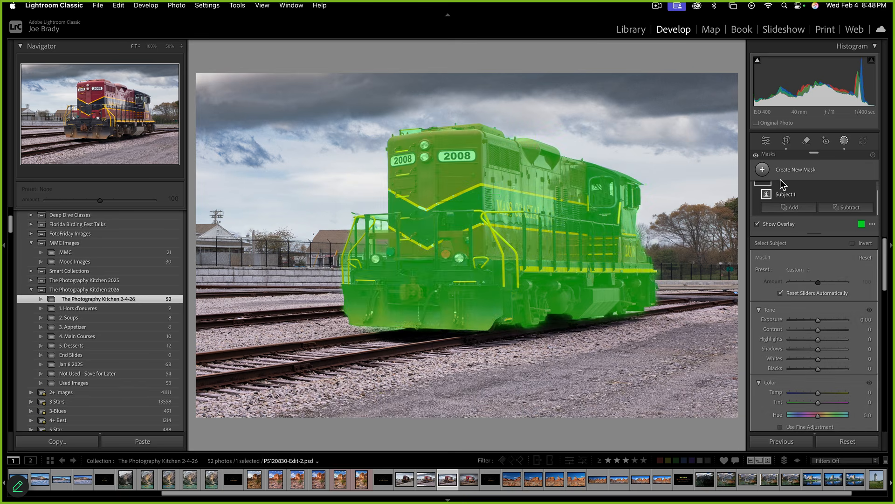
{"action": "scroll", "coordinate": [859, 194], "scroll_direction": "up", "scroll_amount": 1}
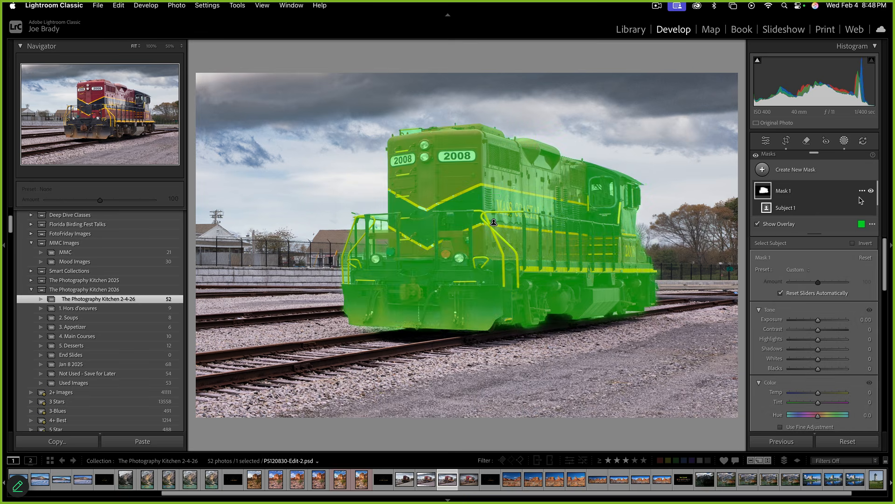
{"action": "left_click", "coordinate": [861, 193]}
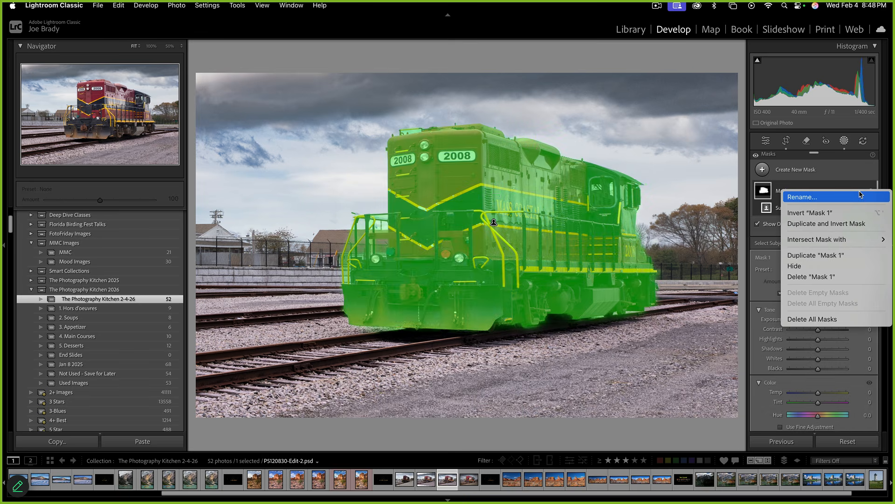
{"action": "left_click", "coordinate": [843, 215]}
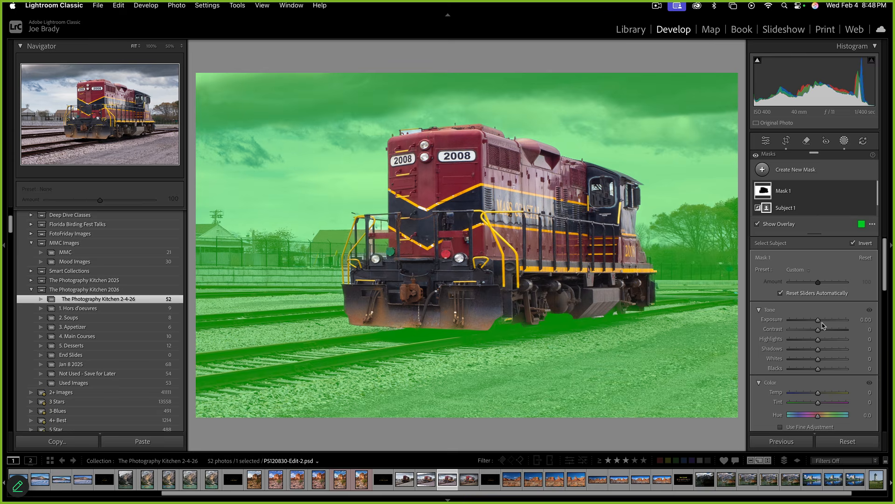
{"action": "key", "text": "o"}
Set the background mask to Exposure -0.42, Contrast 24, Highlights -20, Shadows 16, Blacks -10, Saturation -31
{"action": "mouse_move", "coordinate": [820, 323]}
{"action": "left_mouse_down"}
{"action": "mouse_move", "coordinate": [826, 330]}
{"action": "mouse_move", "coordinate": [804, 341]}
{"action": "mouse_move", "coordinate": [817, 320]}
{"action": "left_mouse_up"}
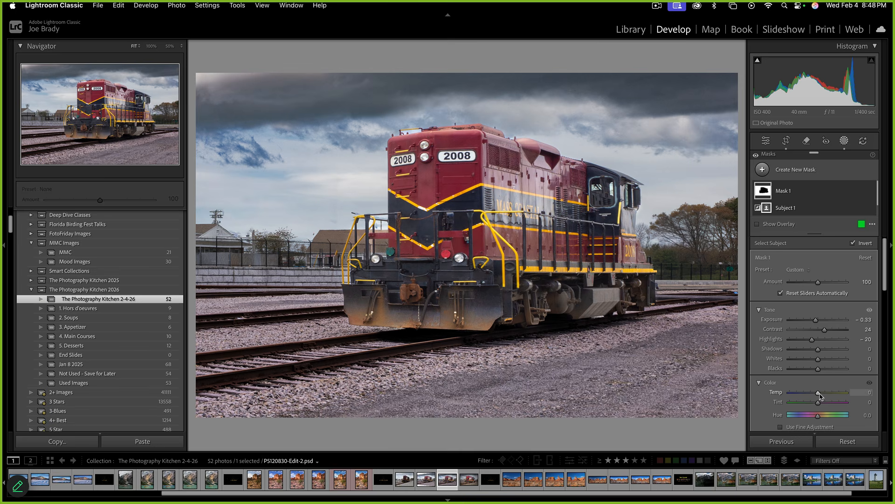
{"action": "mouse_move", "coordinate": [818, 395]}
{"action": "left_mouse_down"}
{"action": "mouse_move", "coordinate": [838, 394]}
{"action": "mouse_move", "coordinate": [807, 404]}
{"action": "mouse_move", "coordinate": [816, 404]}
{"action": "left_mouse_up"}
{"action": "scroll", "coordinate": [816, 382], "scroll_direction": "down", "scroll_amount": 5}
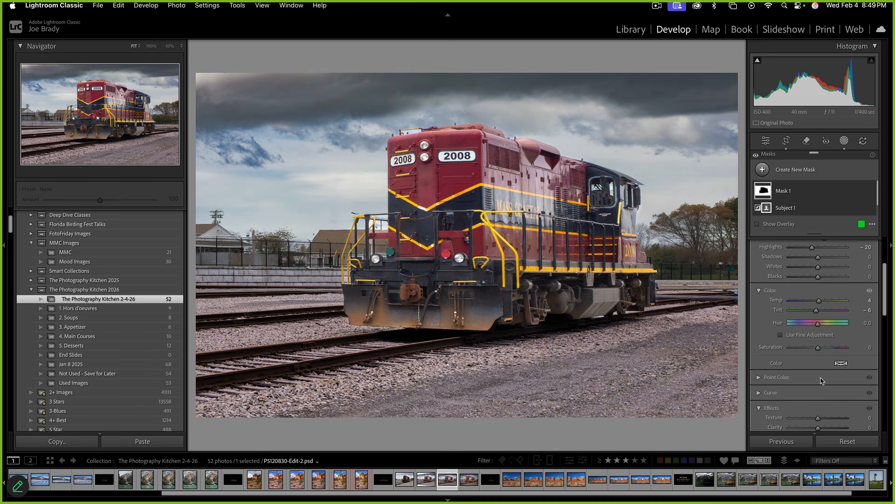
{"action": "left_click", "coordinate": [810, 348]}
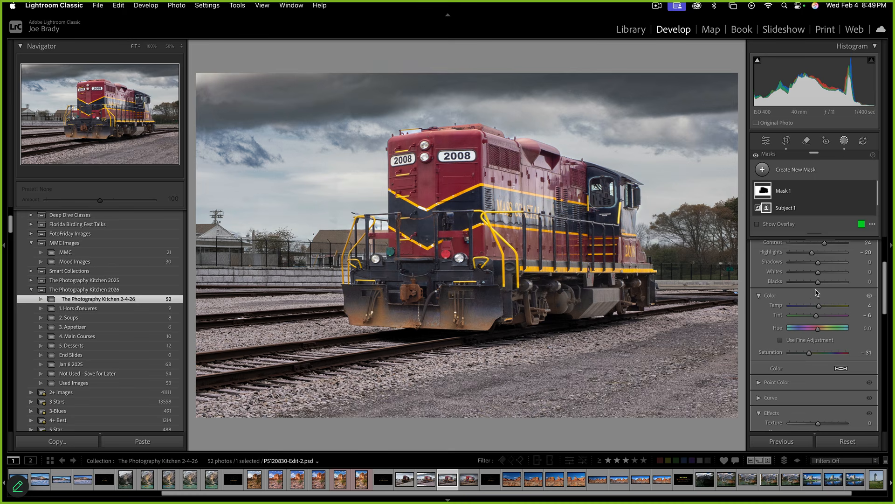
{"action": "scroll", "coordinate": [816, 293], "scroll_direction": "up", "scroll_amount": 3}
{"action": "left_click_drag", "start_coordinate": [816, 301], "coordinate": [815, 299]}
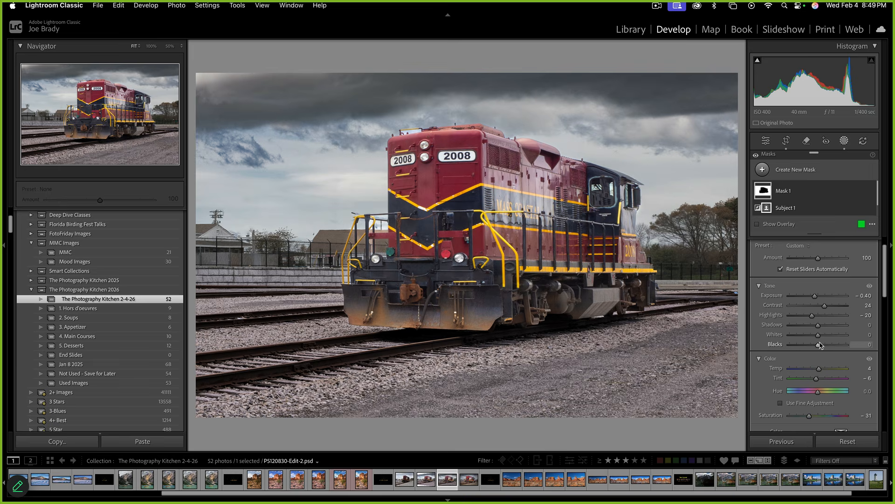
{"action": "left_click_drag", "start_coordinate": [817, 346], "coordinate": [815, 345]}
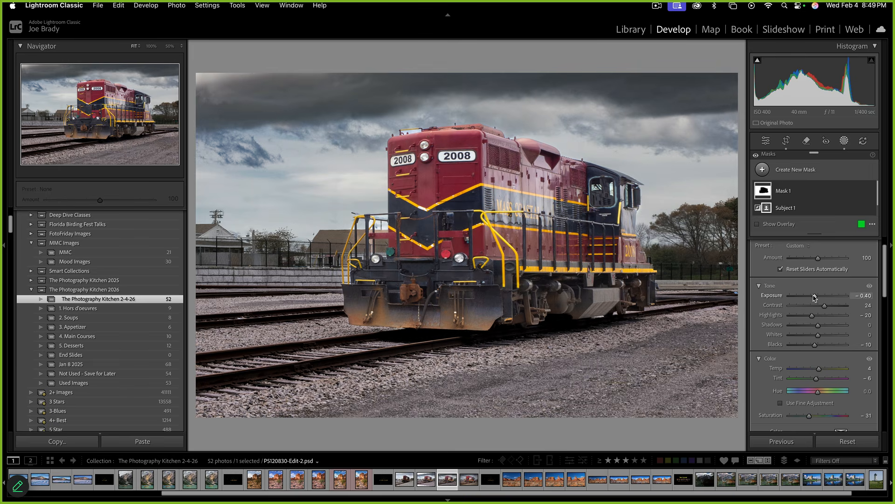
{"action": "left_click_drag", "start_coordinate": [816, 296], "coordinate": [815, 297]}
{"action": "left_click_drag", "start_coordinate": [837, 325], "coordinate": [822, 326]}
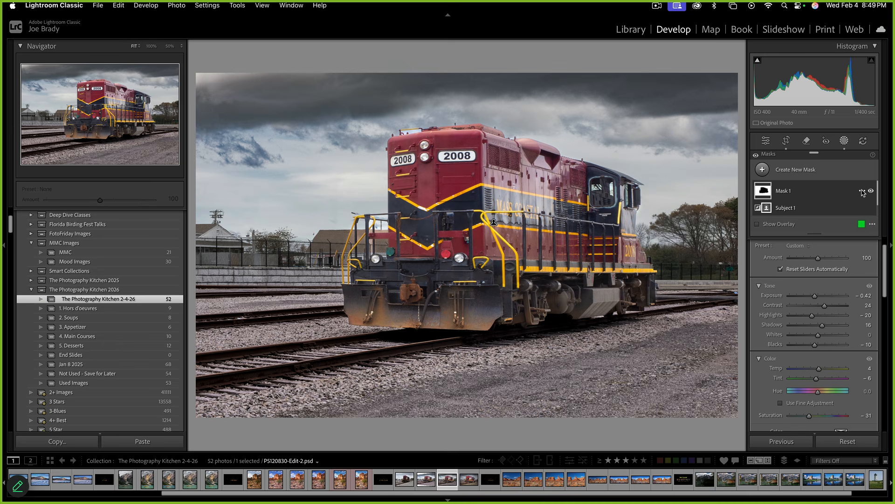
Duplicate and invert Mask 1 onto the locomotive with Exposure +0.43, Contrast 19, Blacks -22, Saturation 24
{"action": "left_click", "coordinate": [863, 191]}
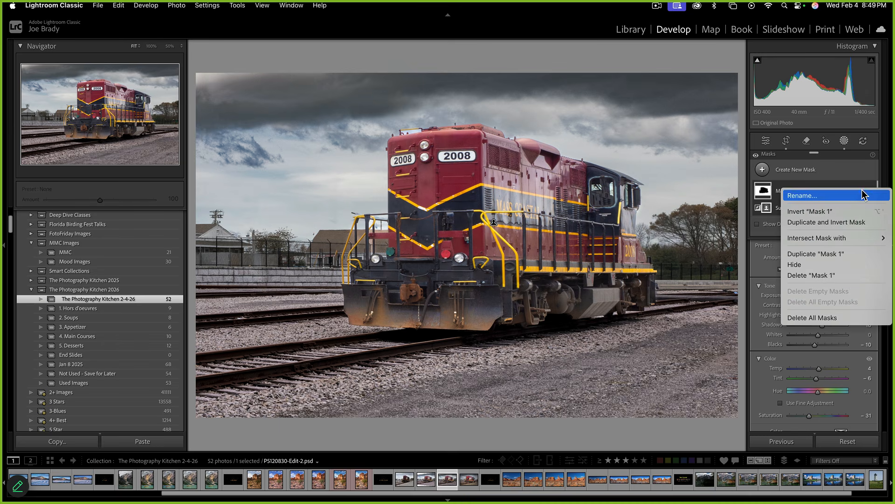
{"action": "left_click", "coordinate": [850, 222]}
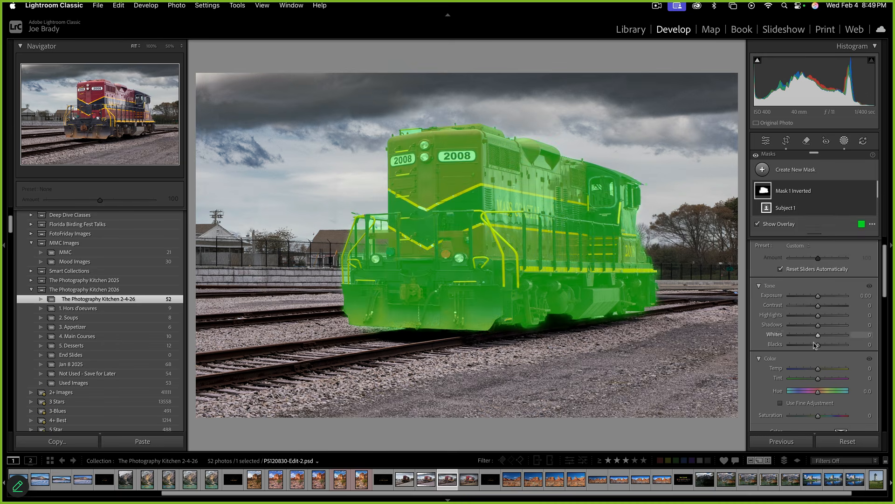
{"action": "left_click_drag", "start_coordinate": [820, 298], "coordinate": [824, 305]}
{"action": "left_click_drag", "start_coordinate": [812, 345], "coordinate": [811, 345]}
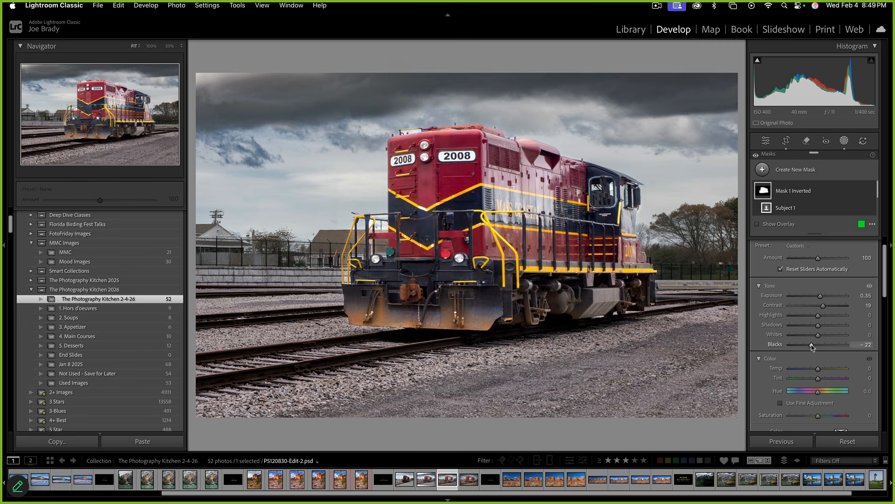
{"action": "left_click_drag", "start_coordinate": [825, 415], "coordinate": [825, 416]}
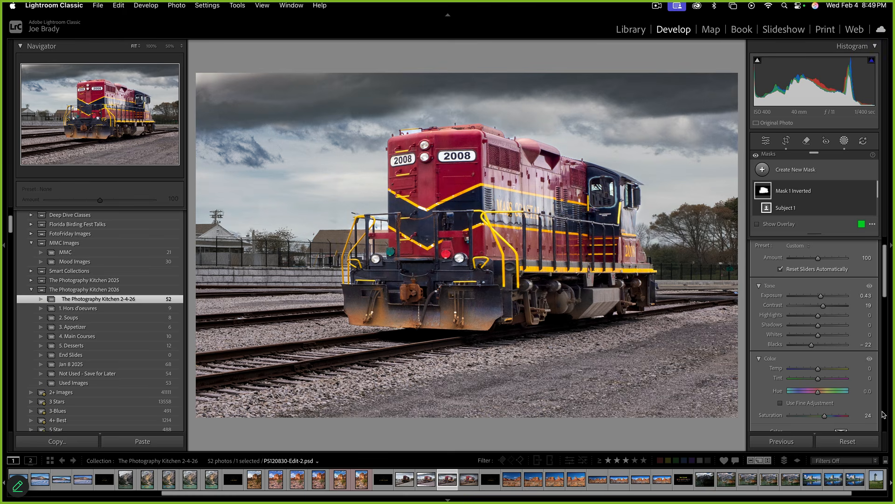
{"action": "key", "text": "d"}
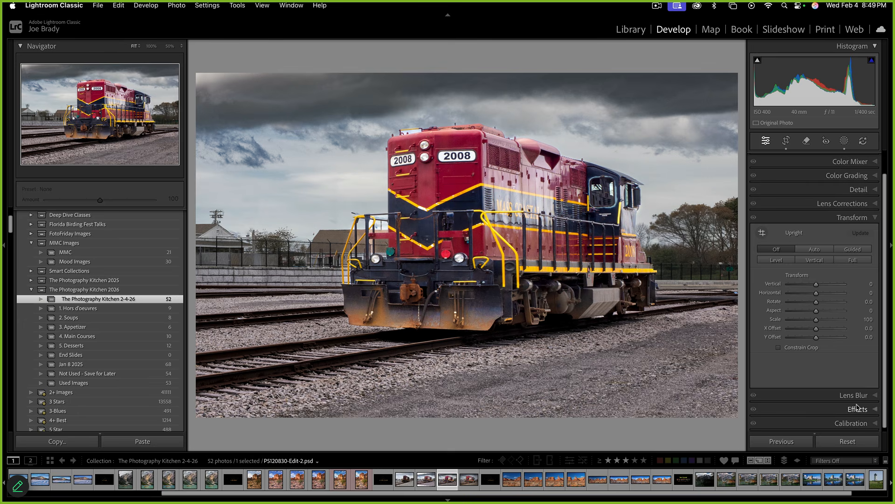
{"action": "left_click", "coordinate": [860, 409]}
Apply a -12 post-crop vignette, trim the bottom slightly, and select a second locomotive version
{"action": "left_click_drag", "start_coordinate": [817, 301], "coordinate": [817, 303]}
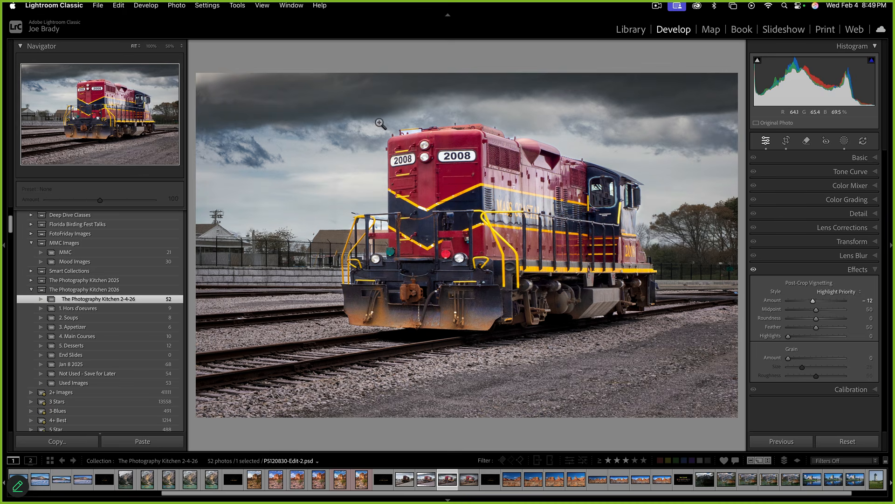
{"action": "key", "text": "r"}
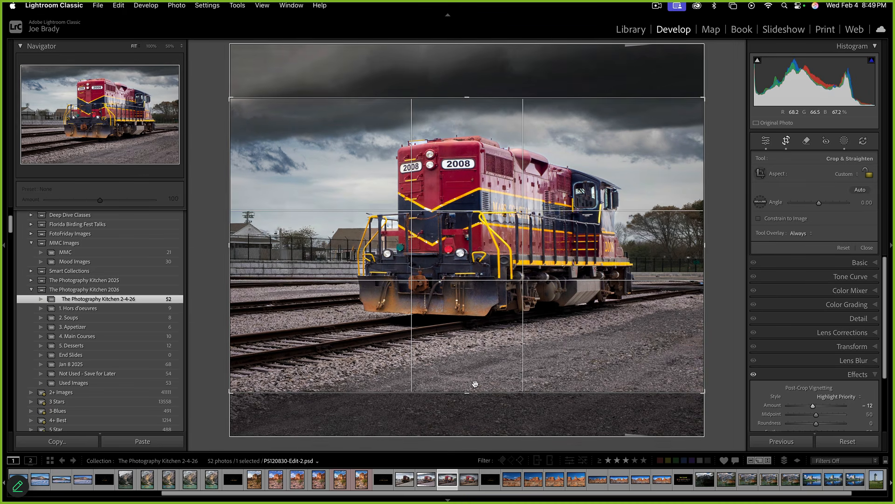
{"action": "left_click_drag", "start_coordinate": [471, 392], "coordinate": [471, 386]}
{"action": "key", "text": "Return"}
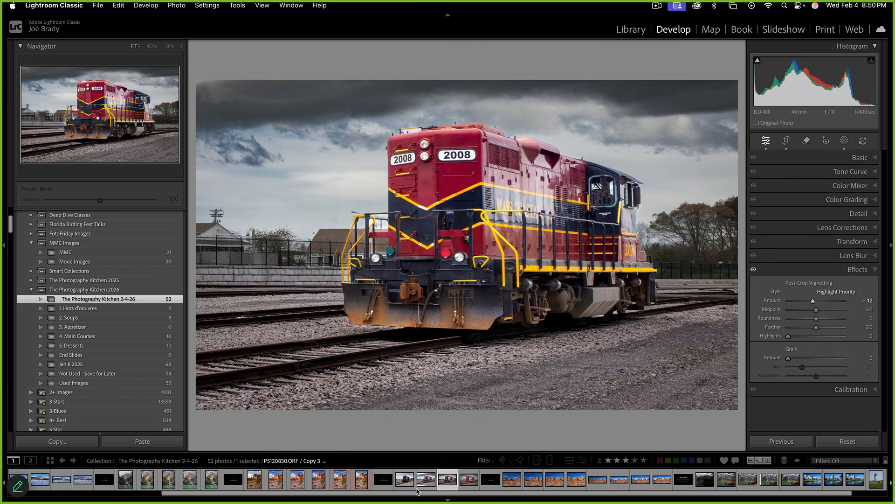
{"action": "left_click", "coordinate": [404, 477], "text": "super"}
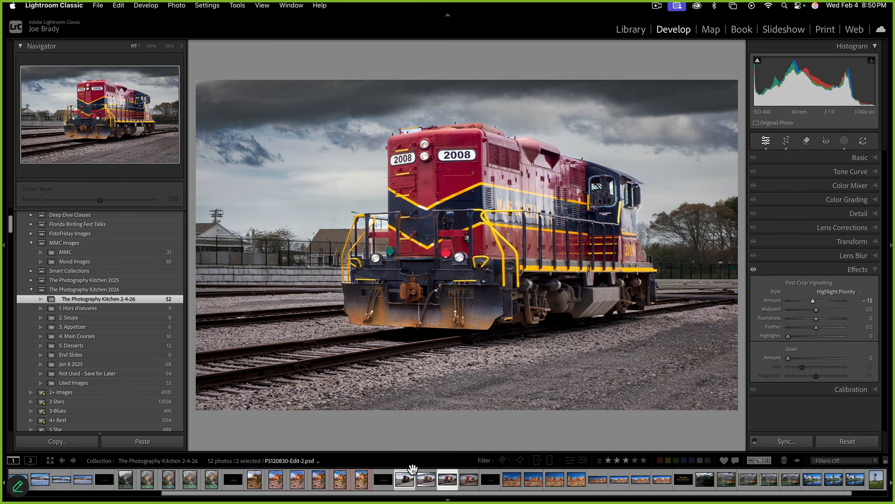
{"action": "key", "text": "f"}
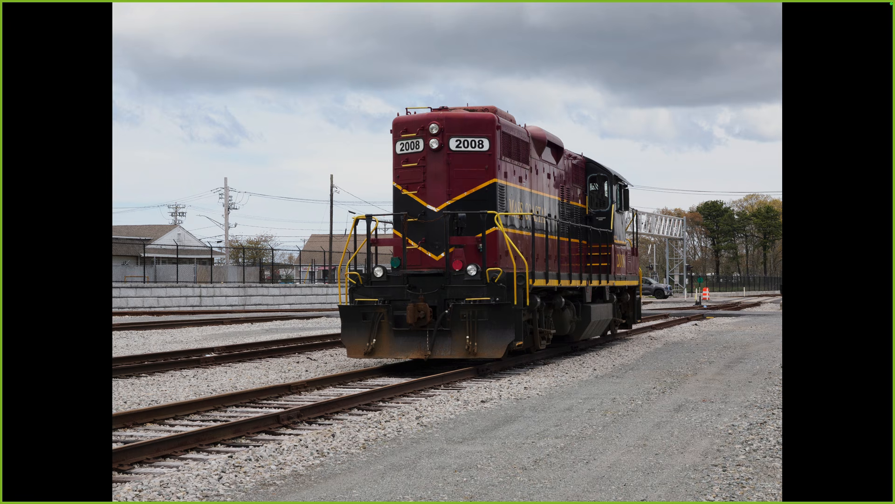
{"action": "key", "text": "Right"}
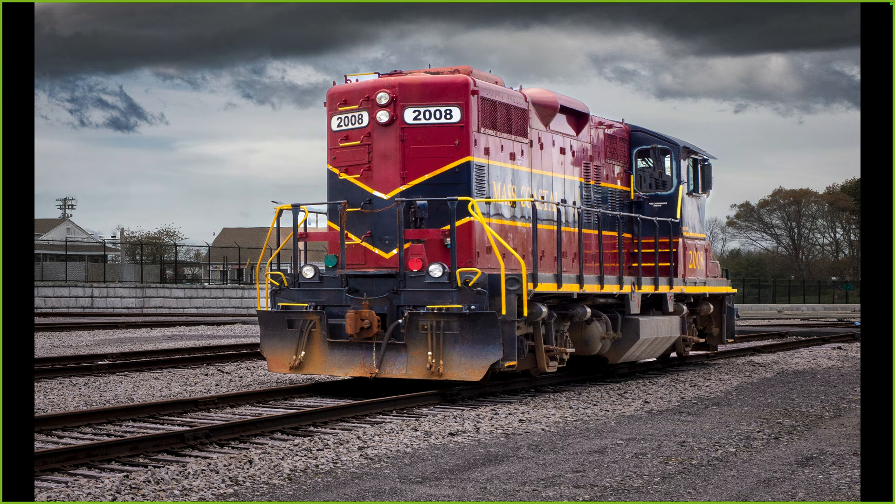
{"action": "key", "text": "Left"}
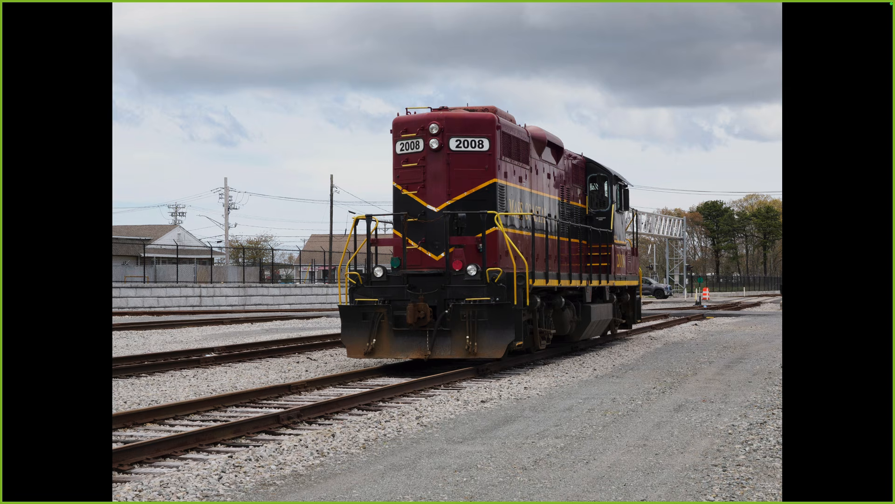
{"action": "key", "text": "Right"}
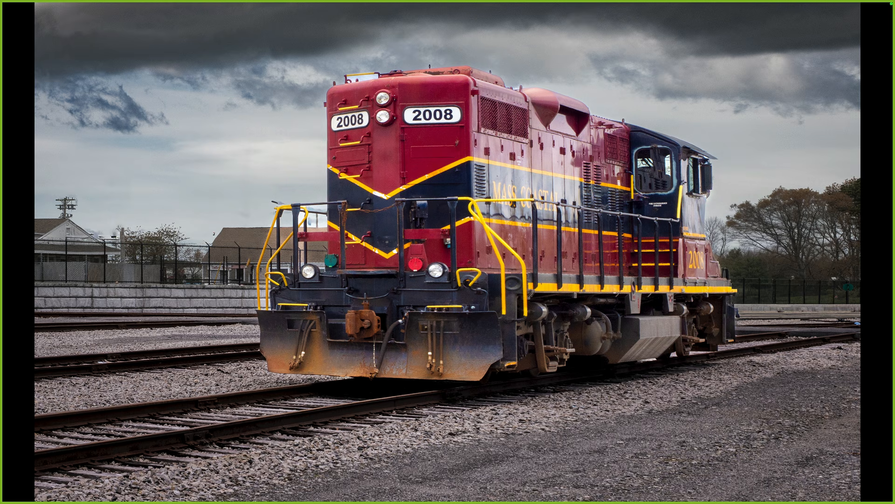
{"action": "key", "text": "f"}
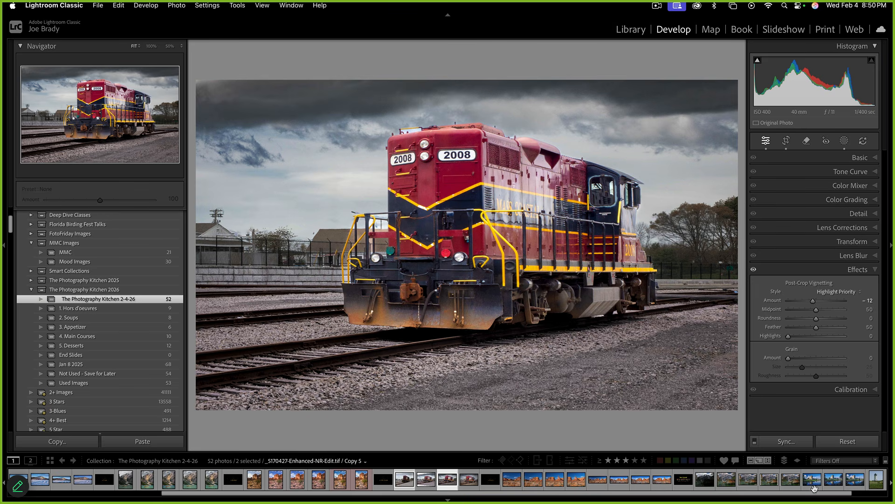
Scroll the filmstrip to bring the other photos into view
{"action": "left_click_drag", "start_coordinate": [850, 497], "coordinate": [884, 497]}
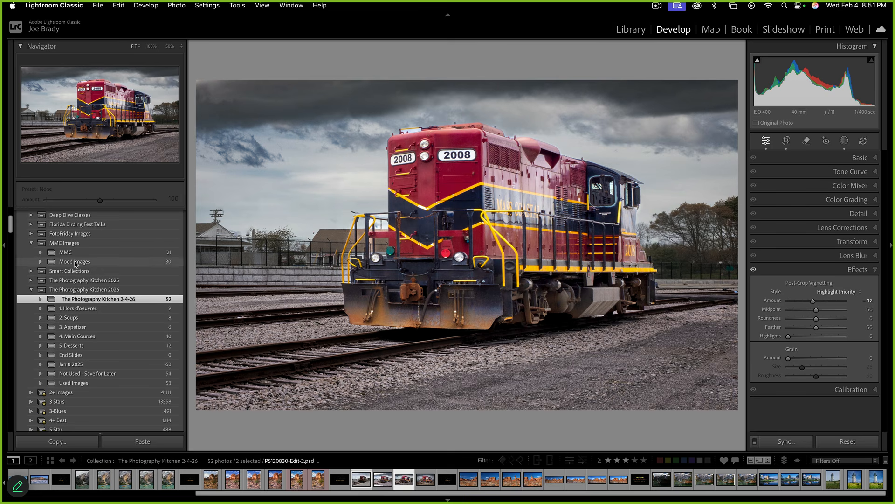
Switch to the grid, select 5. Dessert, and preview the Next Episode slide full screen
{"action": "key", "text": "g"}
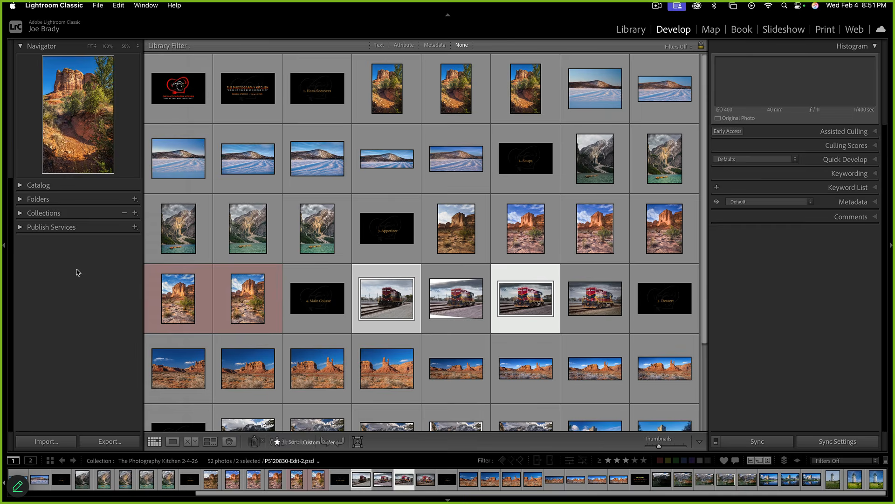
{"action": "left_click", "coordinate": [665, 314]}
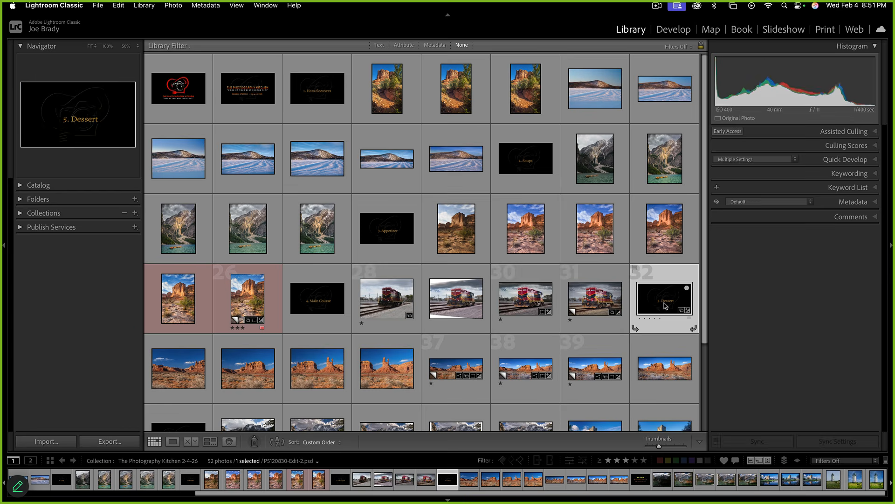
{"action": "scroll", "coordinate": [499, 357], "scroll_direction": "down", "scroll_amount": 3}
{"action": "double_click", "coordinate": [180, 333]}
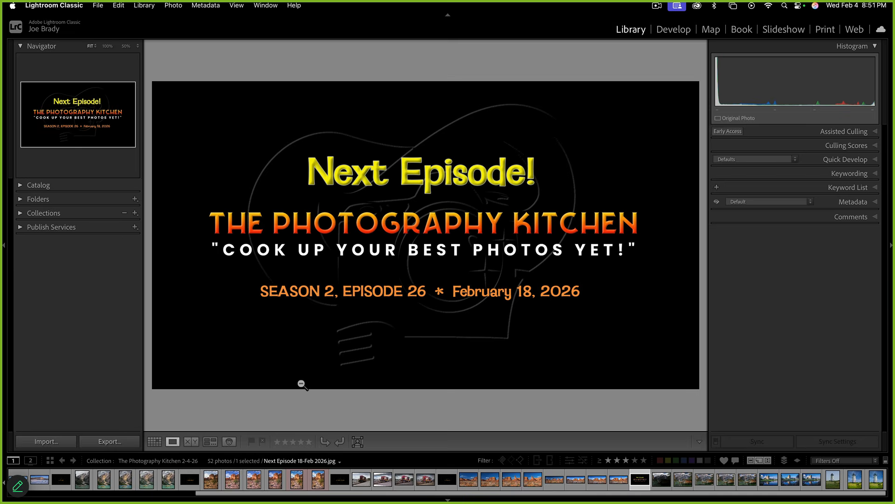
{"action": "key", "text": "f"}
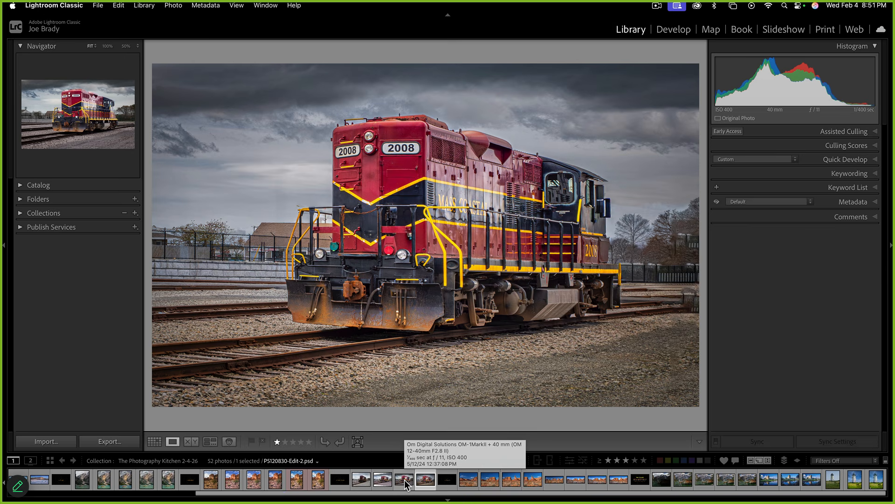
Pick the wire-free locomotive copy and start a new linear gradient mask in Develop
{"action": "left_click", "coordinate": [405, 484]}
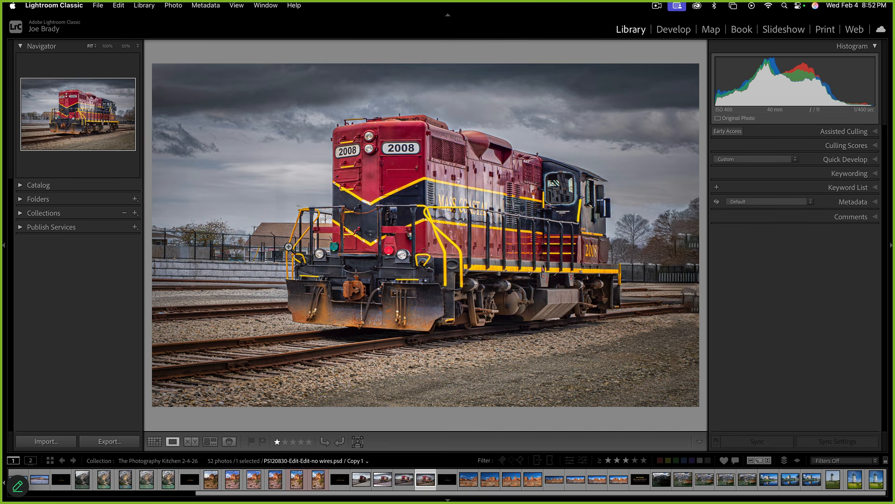
{"action": "key", "text": "g"}
{"action": "key", "text": "m"}
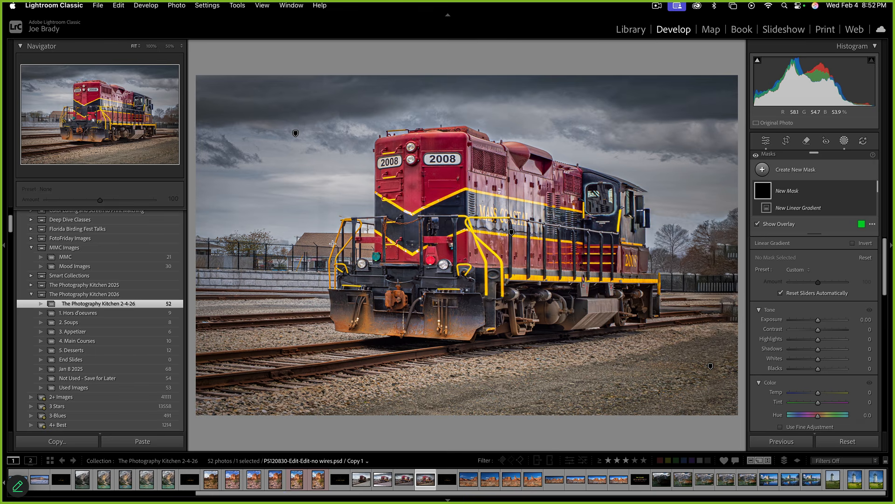
Draw a gradient from the left, subtracting the sky, the bottom ground and the locomotive
{"action": "left_click_drag", "start_coordinate": [333, 243], "coordinate": [428, 254]}
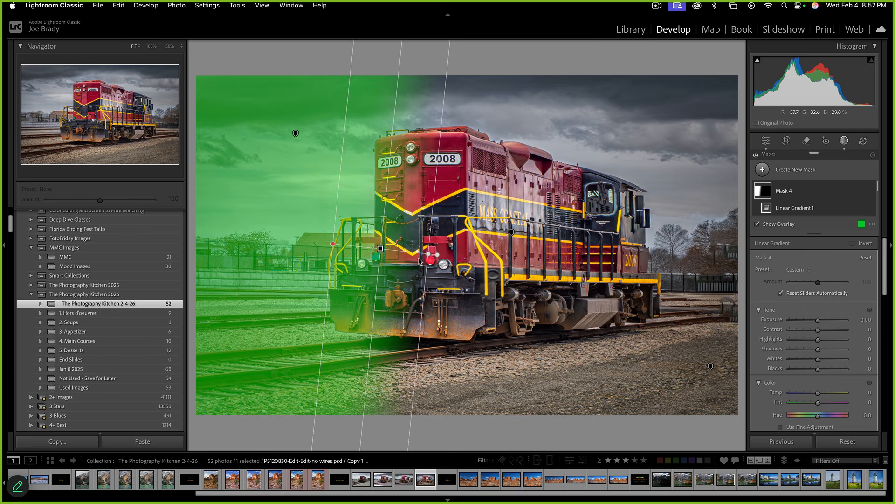
{"action": "scroll", "coordinate": [837, 203], "scroll_direction": "down", "scroll_amount": 2}
{"action": "scroll", "coordinate": [845, 203], "scroll_direction": "up", "scroll_amount": 1}
{"action": "left_click", "coordinate": [847, 192]}
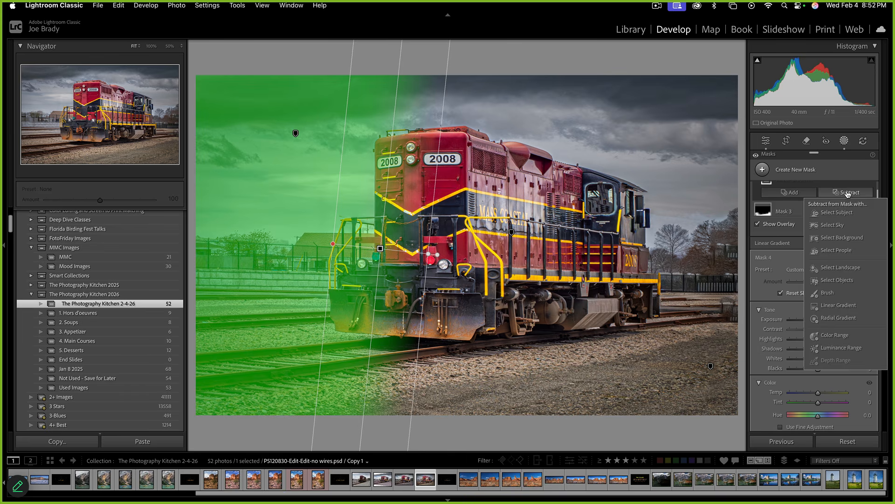
{"action": "left_click", "coordinate": [843, 213]}
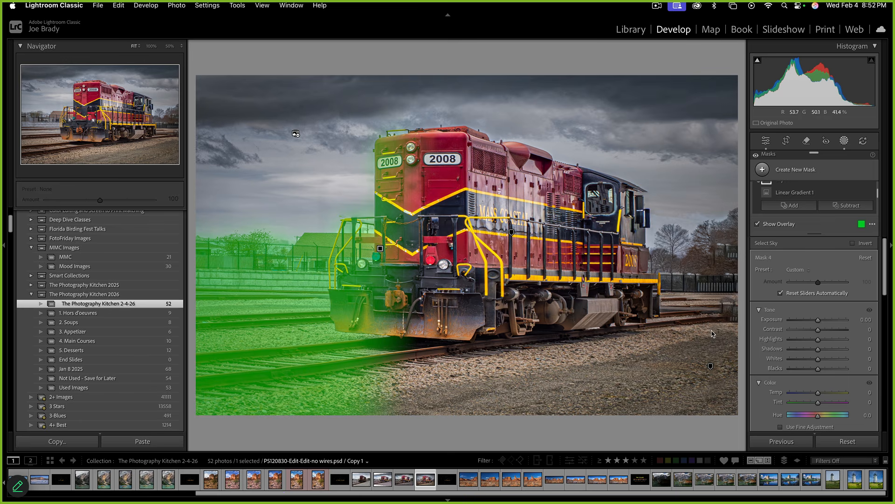
{"action": "left_click", "coordinate": [846, 207]}
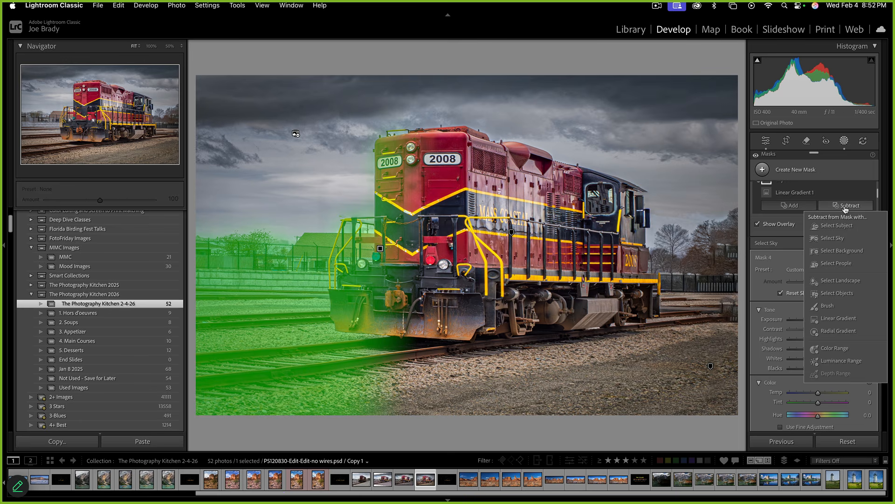
{"action": "left_click", "coordinate": [846, 319]}
{"action": "left_click_drag", "start_coordinate": [291, 353], "coordinate": [288, 312]}
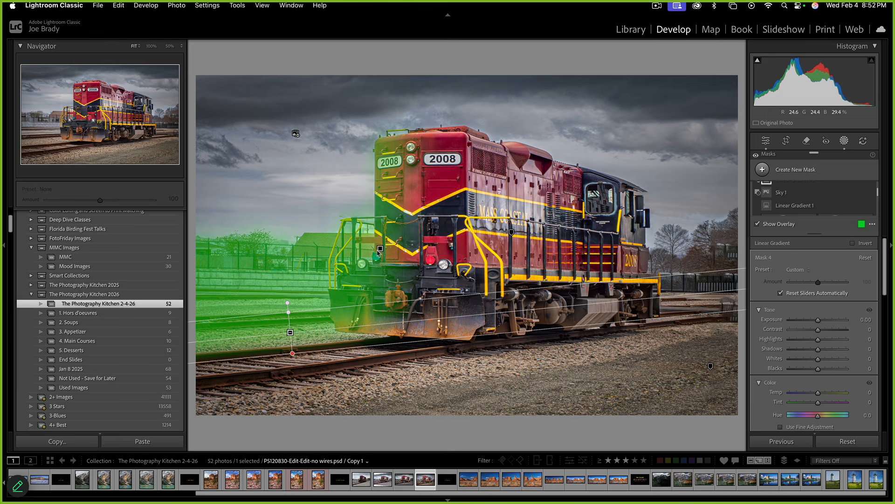
{"action": "scroll", "coordinate": [848, 206], "scroll_direction": "down", "scroll_amount": 1}
{"action": "left_click", "coordinate": [847, 206]}
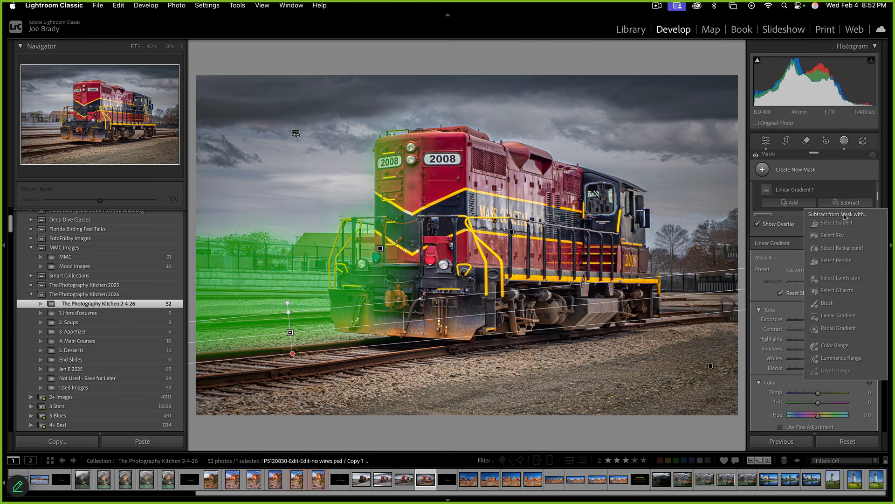
{"action": "left_click", "coordinate": [839, 216]}
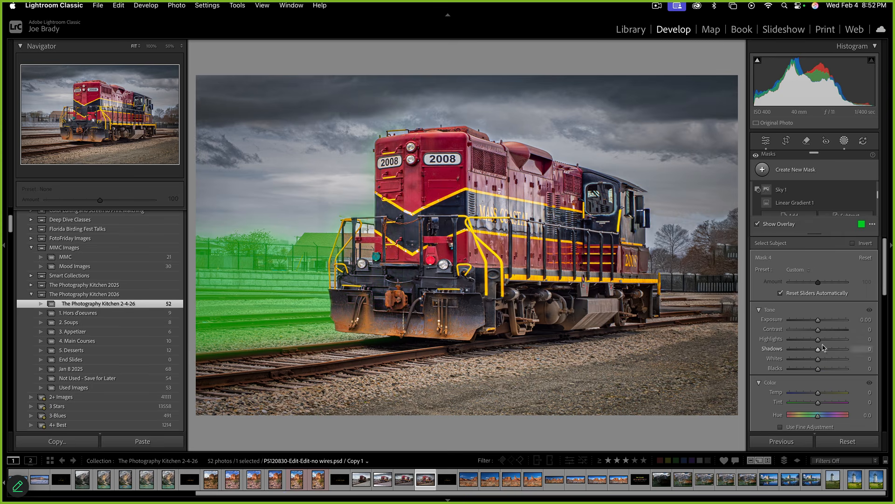
Darken the masked background to Exposure -0.27, with Contrast -50 and Saturation -24
{"action": "left_click_drag", "start_coordinate": [818, 321], "coordinate": [815, 322]}
{"action": "mouse_move", "coordinate": [818, 330]}
{"action": "left_mouse_down"}
{"action": "mouse_move", "coordinate": [802, 332]}
{"action": "mouse_move", "coordinate": [818, 322]}
{"action": "left_mouse_up"}
{"action": "scroll", "coordinate": [823, 359], "scroll_direction": "down", "scroll_amount": 5}
{"action": "scroll", "coordinate": [823, 362], "scroll_direction": "down", "scroll_amount": 2}
{"action": "left_click_drag", "start_coordinate": [818, 292], "coordinate": [811, 293]}
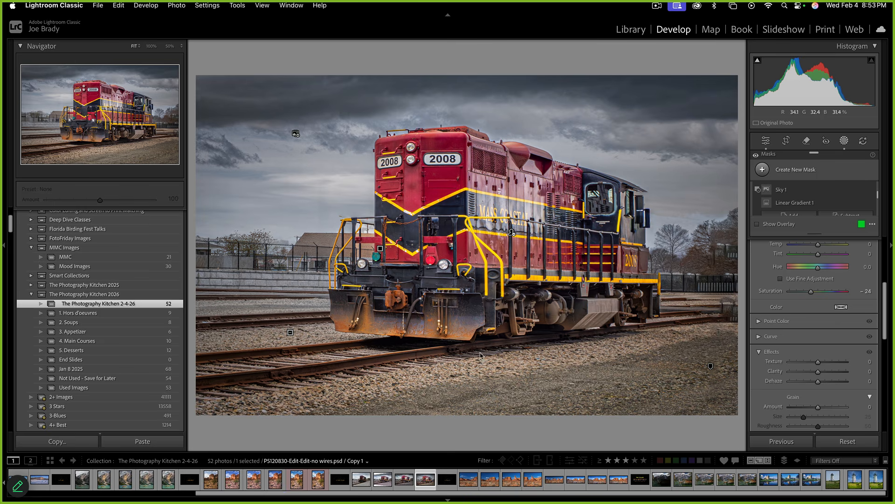
Brush a new mask over the gravel ground around and between the tracks
{"action": "key", "text": "k"}
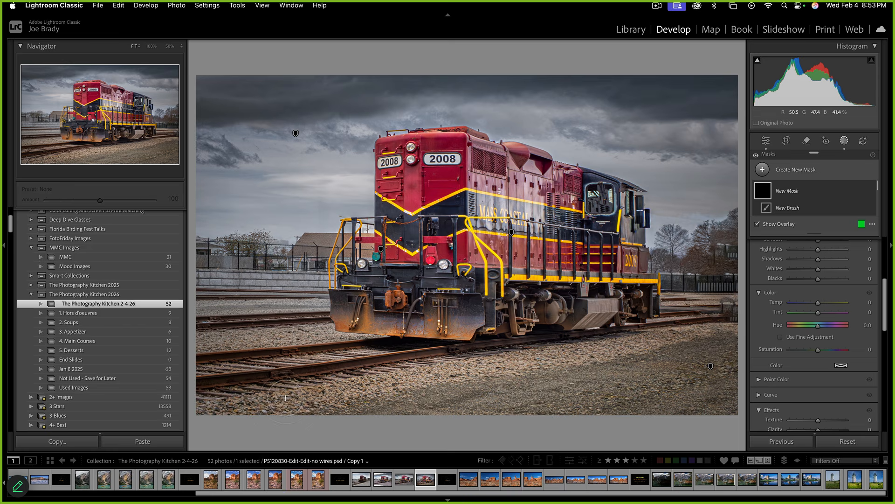
{"action": "scroll", "coordinate": [285, 398], "scroll_direction": "up", "scroll_amount": 4}
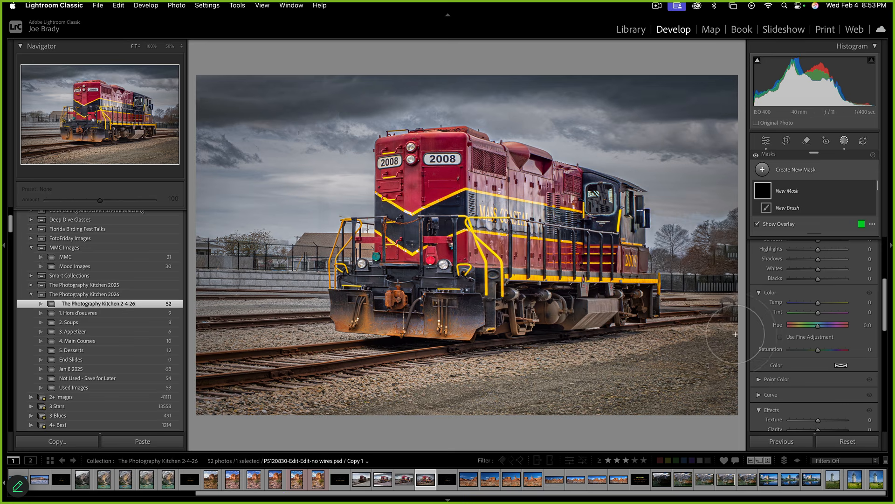
{"action": "scroll", "coordinate": [786, 319], "scroll_direction": "up", "scroll_amount": 3}
{"action": "scroll", "coordinate": [785, 319], "scroll_direction": "up", "scroll_amount": 3}
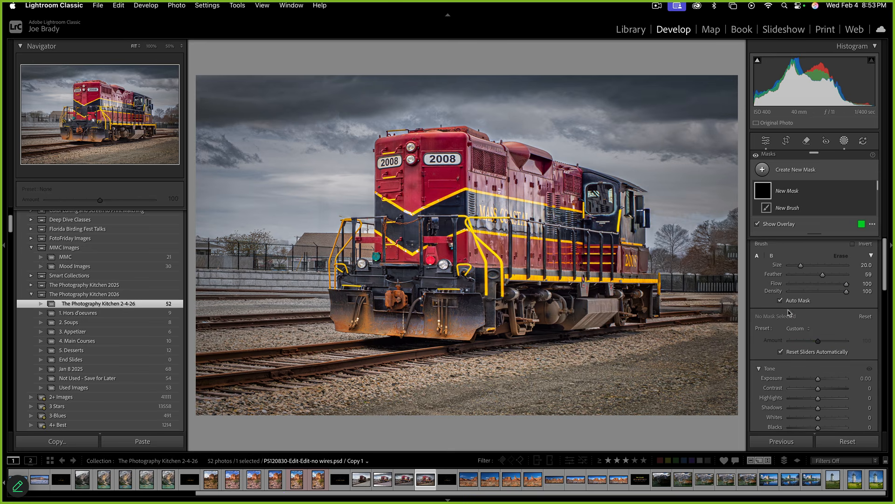
{"action": "left_click", "coordinate": [229, 411]}
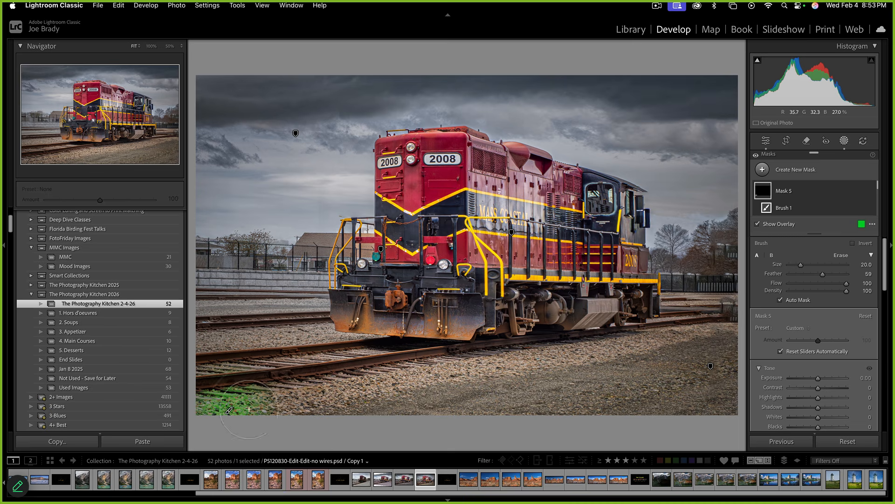
{"action": "left_click", "coordinate": [720, 326], "text": "shift"}
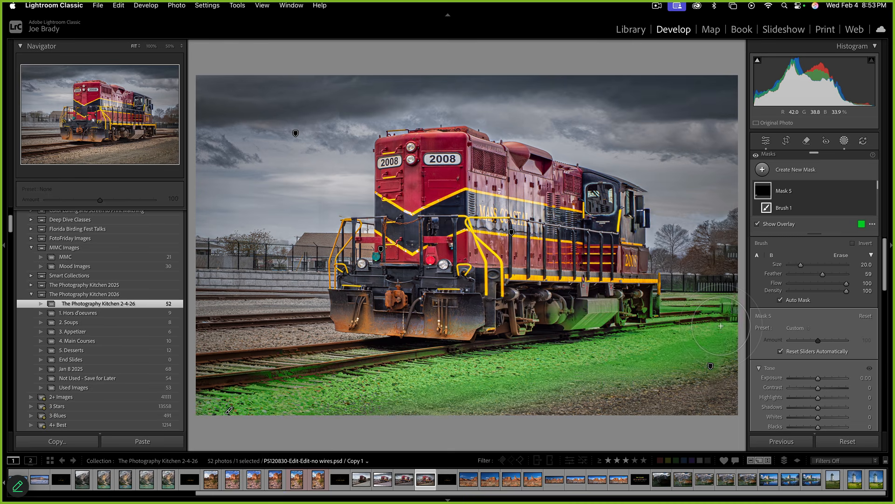
{"action": "mouse_move", "coordinate": [678, 503]}
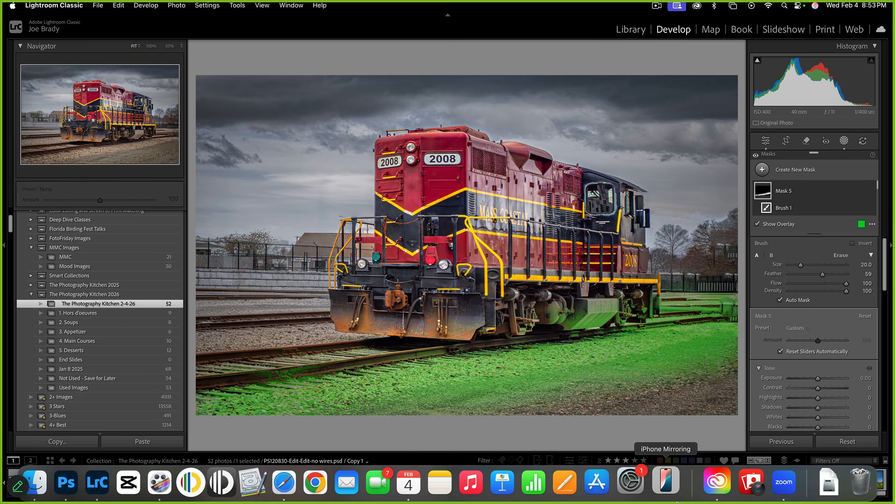
{"action": "left_click", "coordinate": [326, 334]}
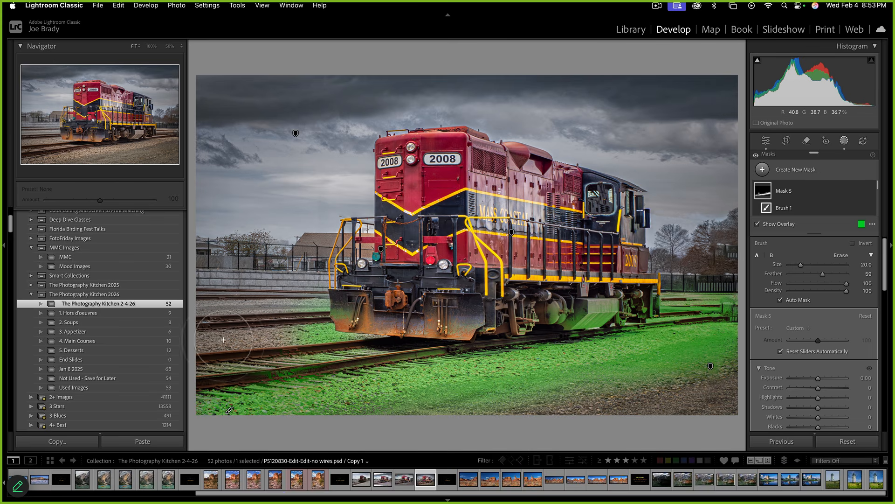
{"action": "left_click", "coordinate": [202, 342], "text": "shift"}
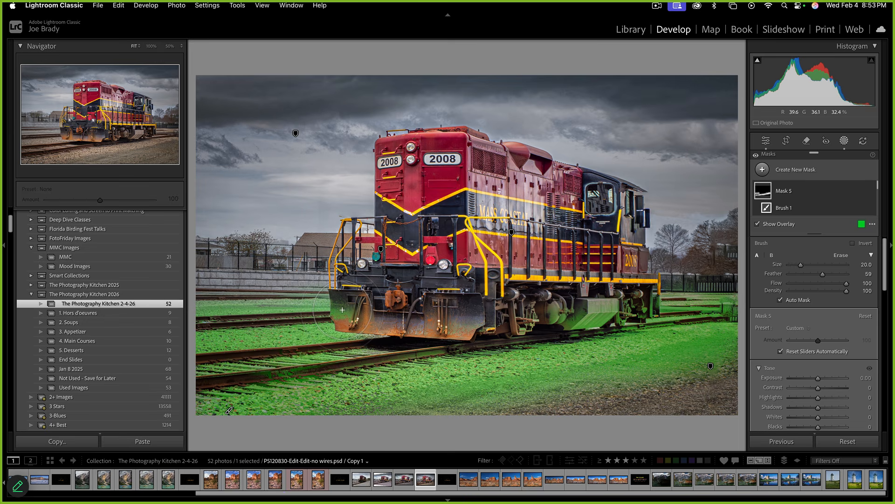
{"action": "key", "text": "alt"}
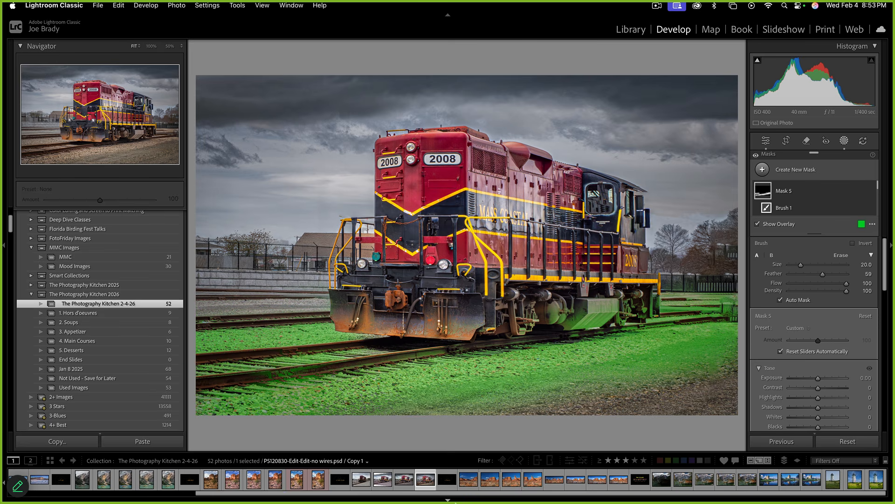
{"action": "scroll", "coordinate": [816, 321], "scroll_direction": "down", "scroll_amount": 7}
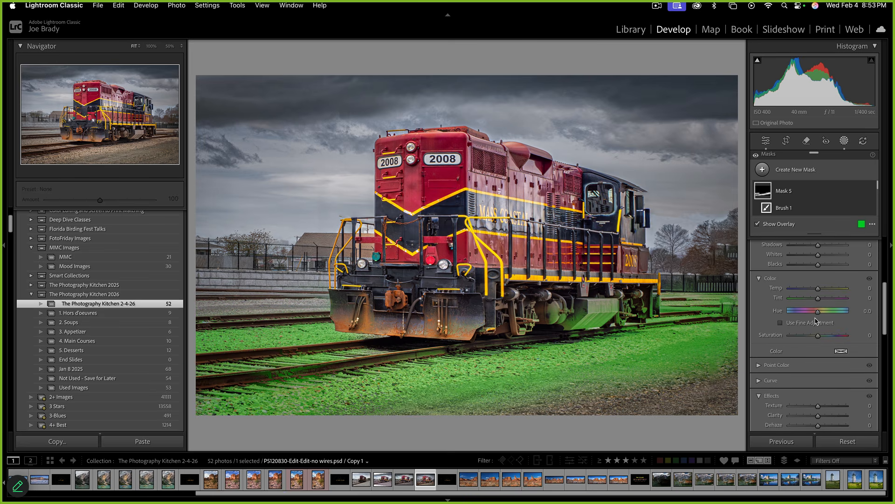
Cool the masked ground to Temp -27 and darken it slightly to Exposure -0.08
{"action": "key", "text": "o"}
{"action": "left_click_drag", "start_coordinate": [821, 291], "coordinate": [813, 290]}
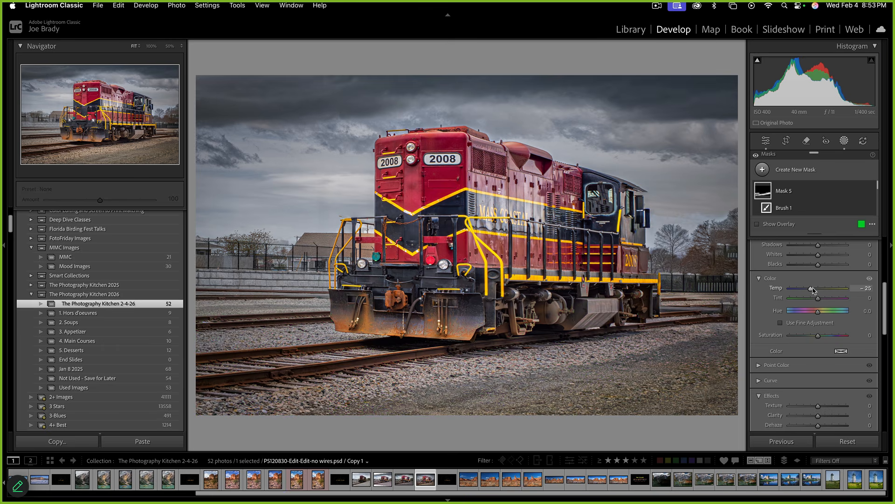
{"action": "scroll", "coordinate": [816, 298], "scroll_direction": "up", "scroll_amount": 5}
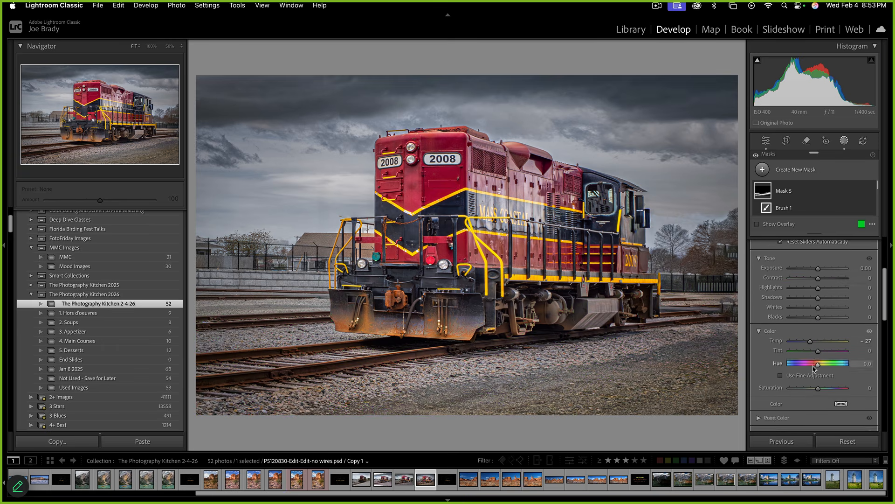
{"action": "left_click_drag", "start_coordinate": [817, 283], "coordinate": [816, 283]}
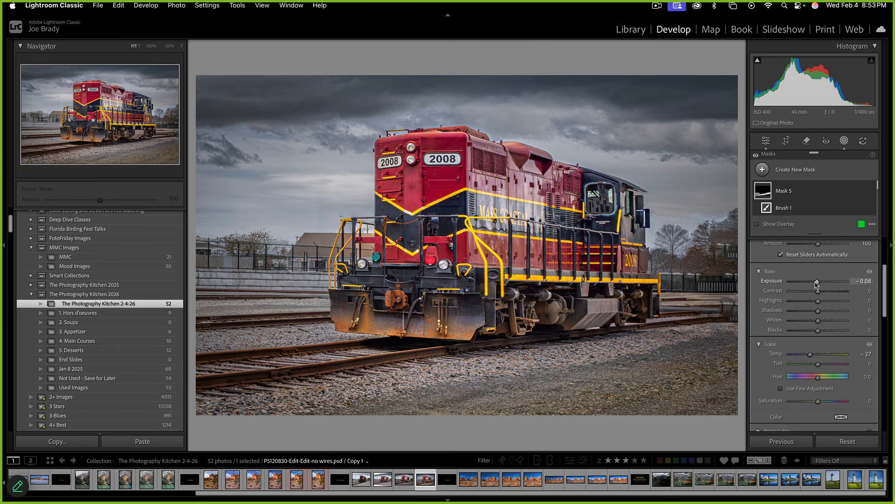
{"action": "left_click", "coordinate": [569, 478]}
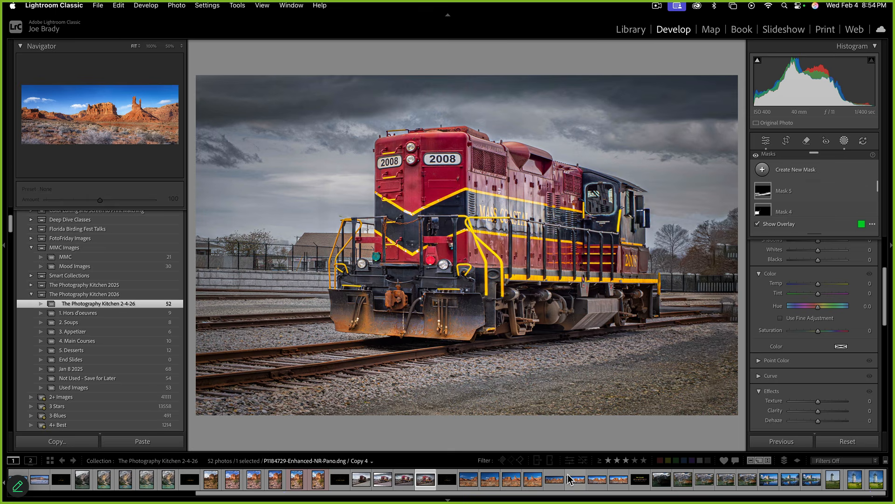
{"action": "key", "text": "r"}
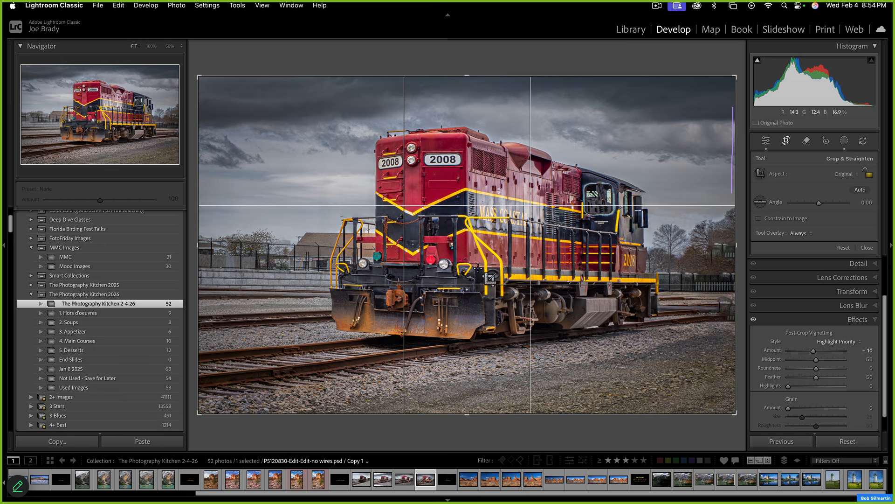
Rotate the crop to a -0.63° angle and apply the straightened crop
{"action": "left_click_drag", "start_coordinate": [739, 427], "coordinate": [741, 423]}
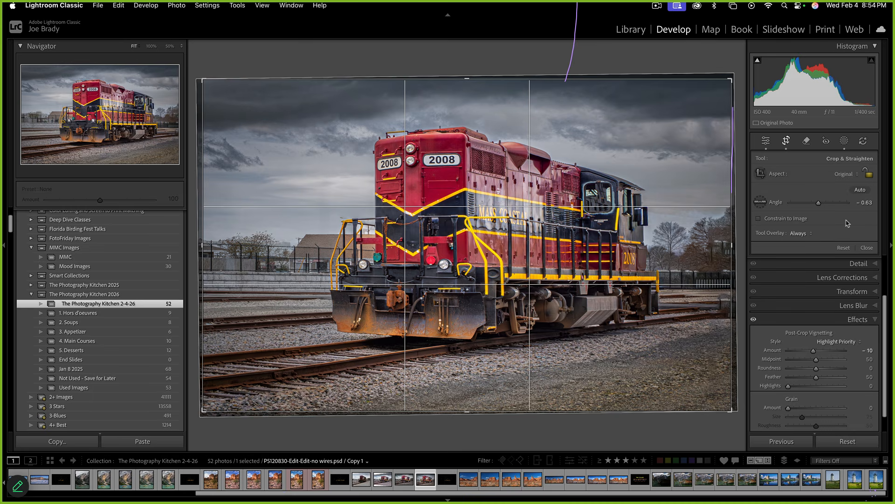
{"action": "key", "text": "Return"}
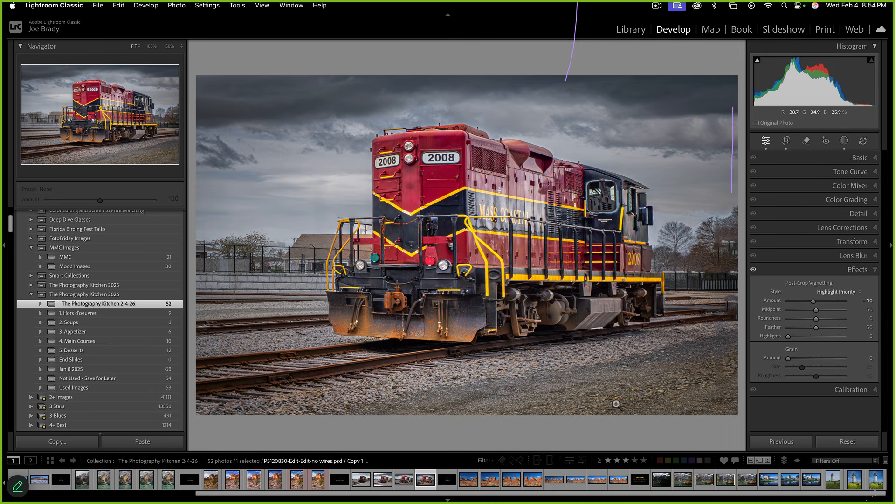
Add another train thumbnail from the filmstrip to the current selection
{"action": "left_click", "coordinate": [361, 478], "text": "super"}
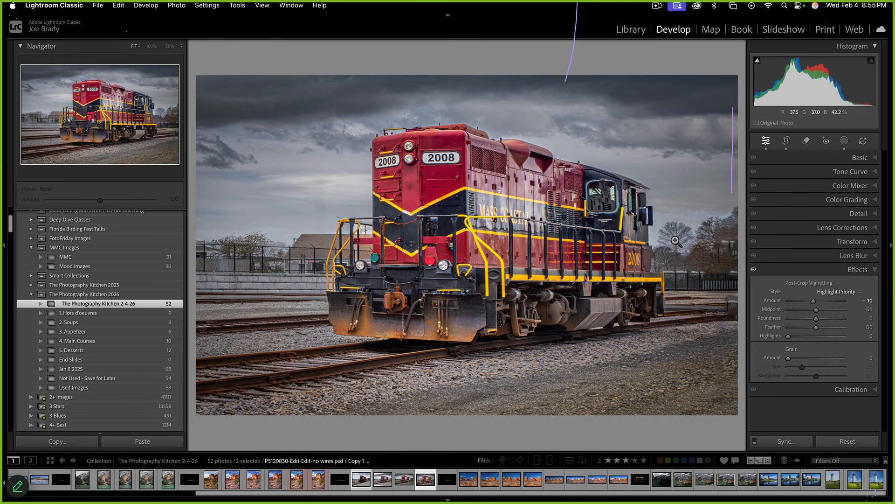
Brush a mask over the locomotive's red side and lower one of its adjustment sliders
{"action": "key", "text": "k"}
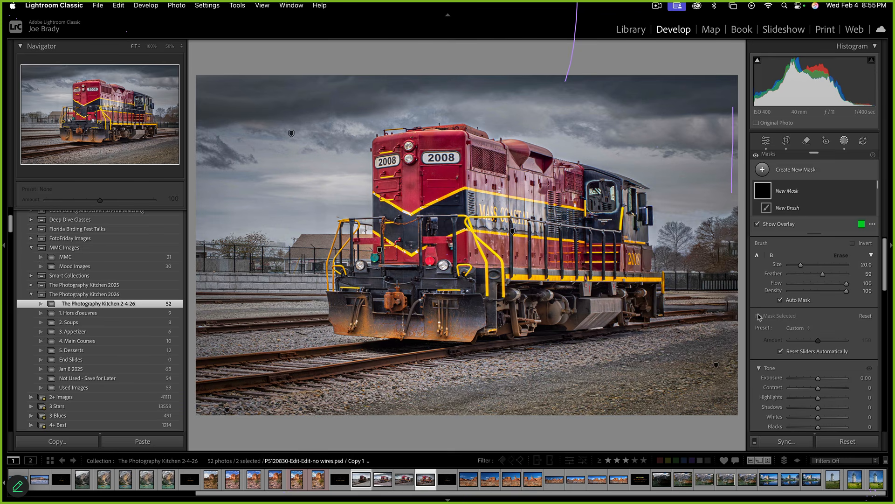
{"action": "left_click", "coordinate": [537, 212]}
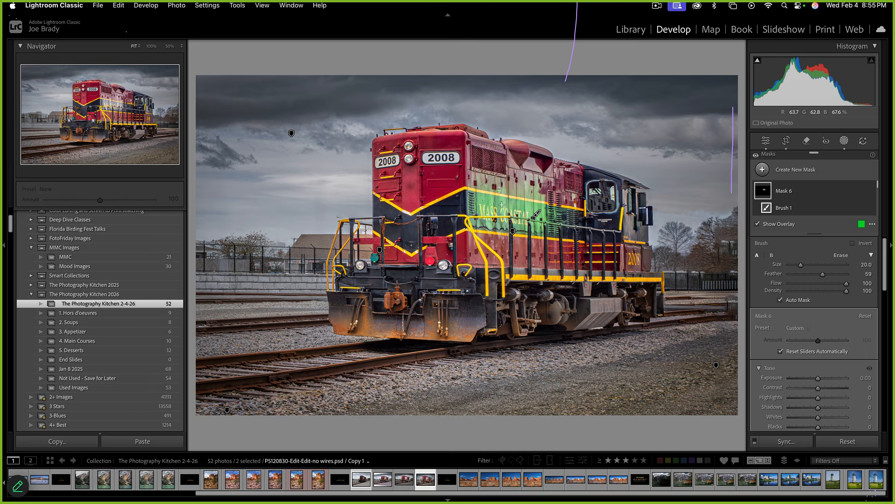
{"action": "scroll", "coordinate": [828, 394], "scroll_direction": "down", "scroll_amount": 3}
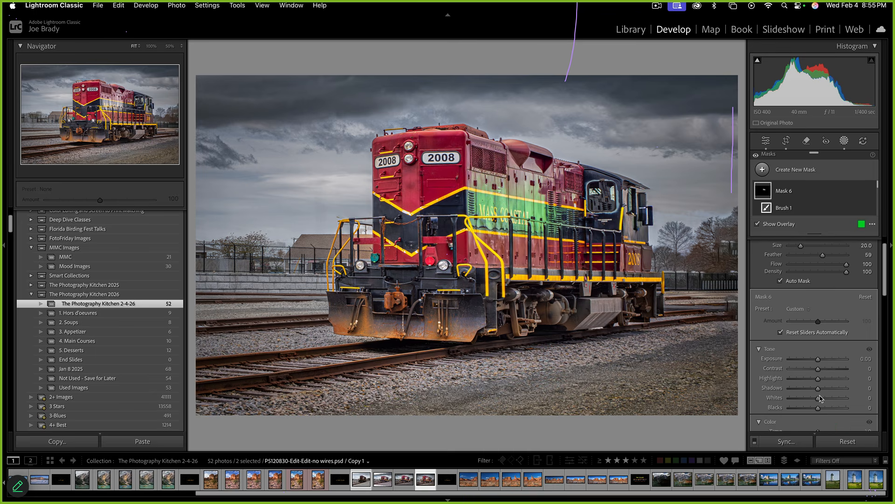
{"action": "left_click_drag", "start_coordinate": [818, 351], "coordinate": [788, 356]}
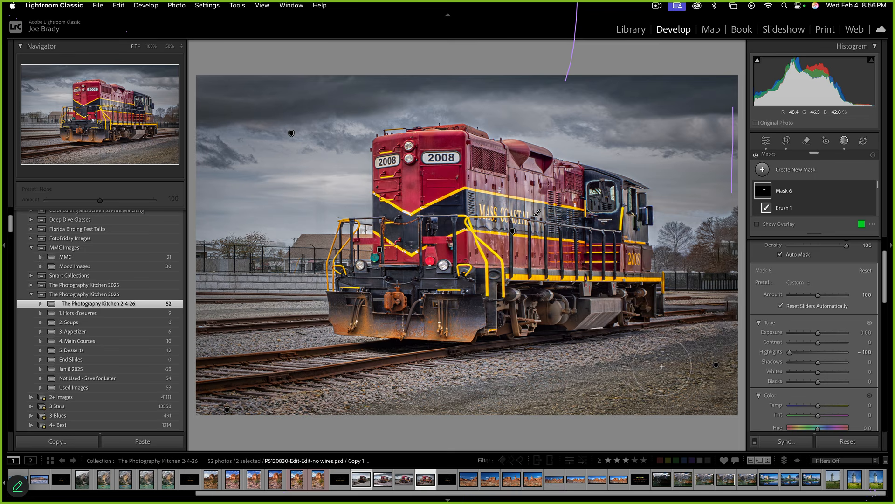
Leave masking and show the Next Episode title slide full screen
{"action": "key", "text": "Return"}
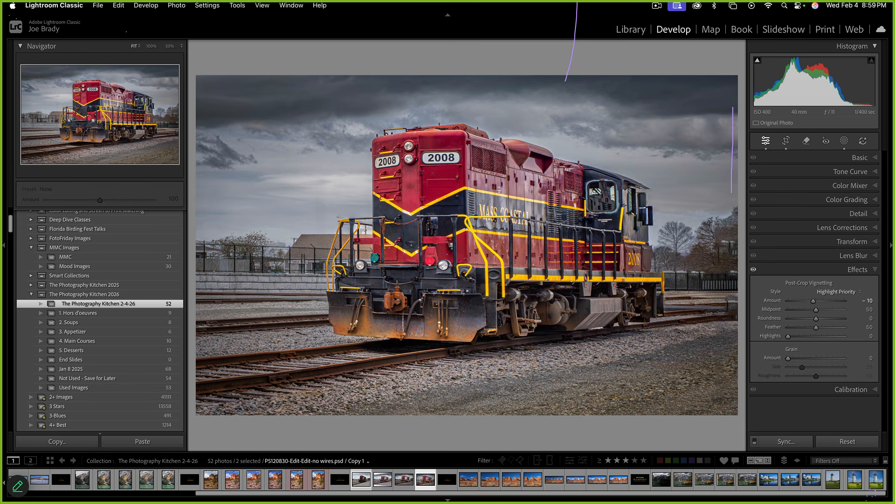
{"action": "left_click", "coordinate": [640, 484]}
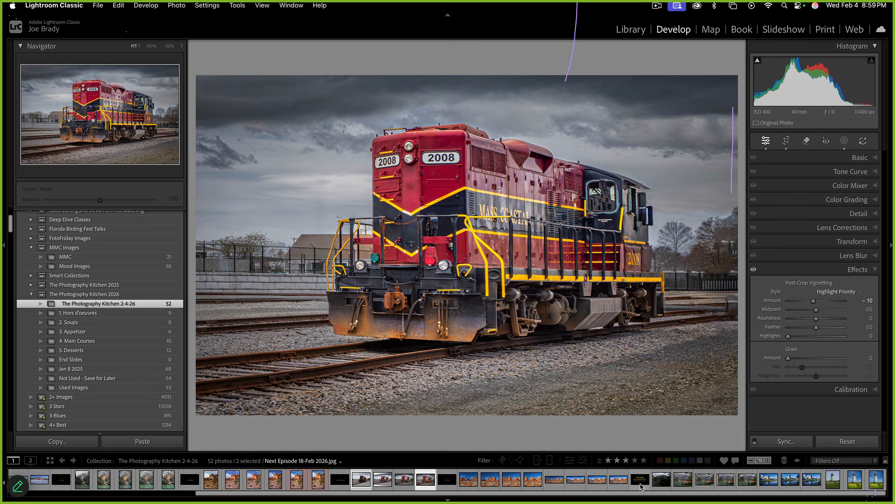
{"action": "key", "text": "f"}
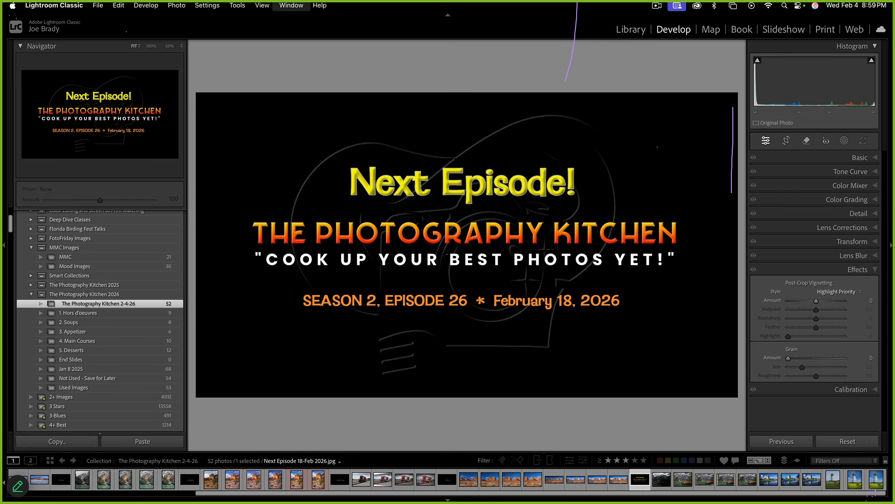
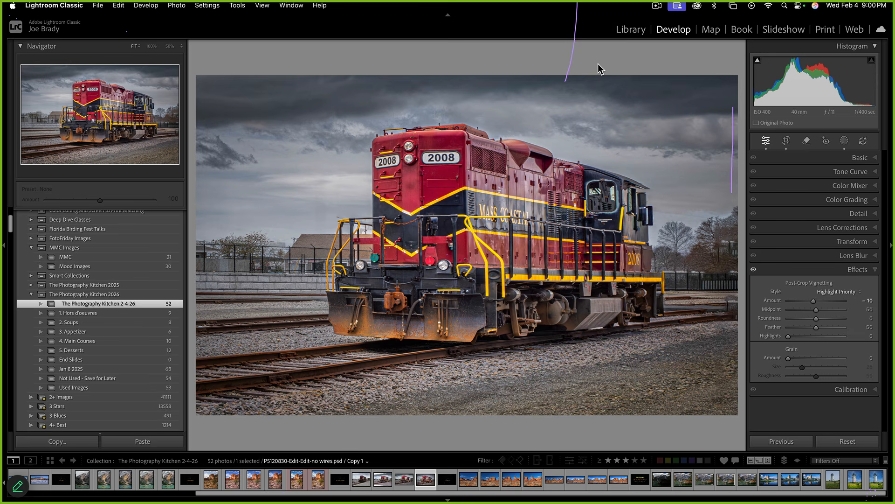
Show the edited locomotive 2008 photo full screen on black with no panels
{"action": "key", "text": "f"}
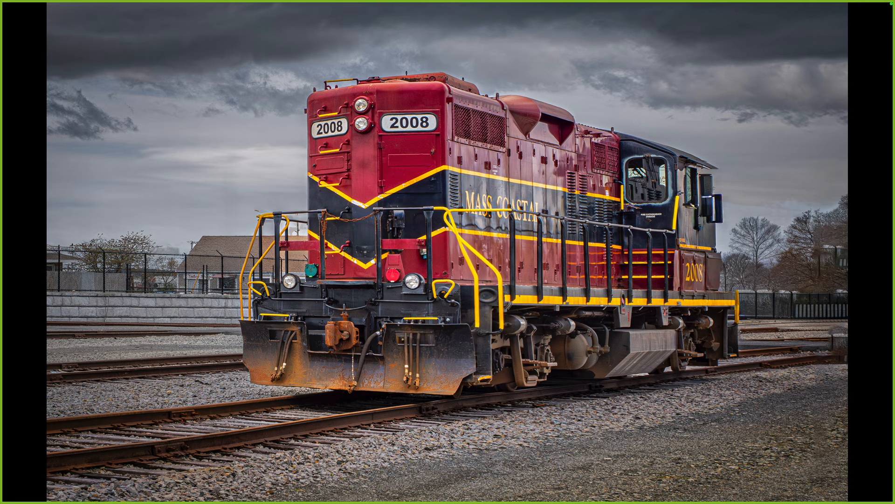
Exit the full-screen preview and bring up the Photo menu
{"action": "key", "text": "f"}
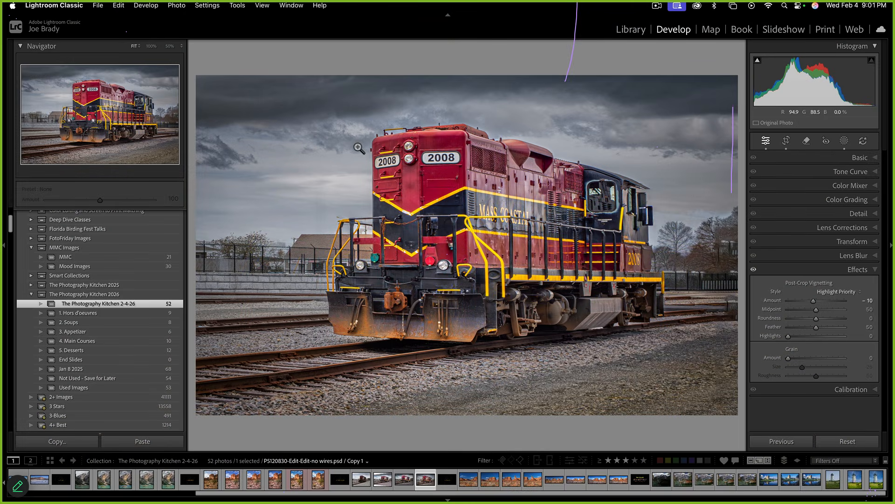
{"action": "left_click", "coordinate": [176, 5]}
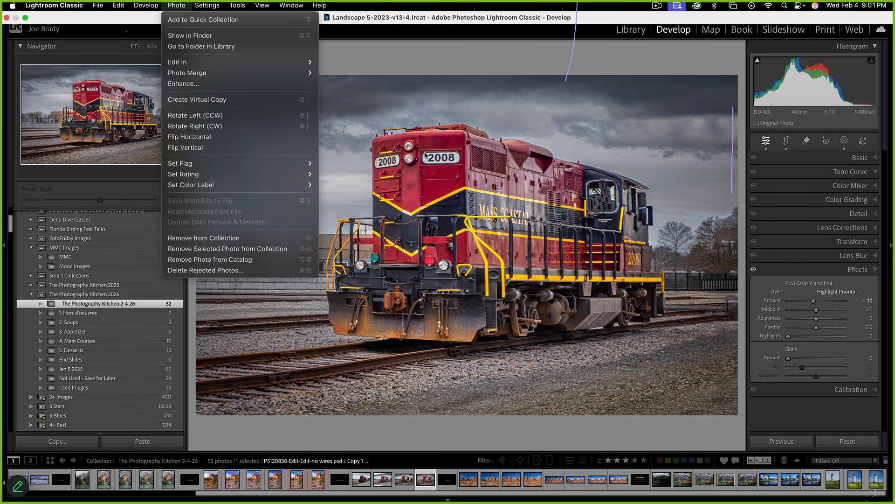
Dismiss the Photo menu, make virtual copy Copy 2 of the locomotive, and pick Crop & Straighten
{"action": "left_click", "coordinate": [592, 203]}
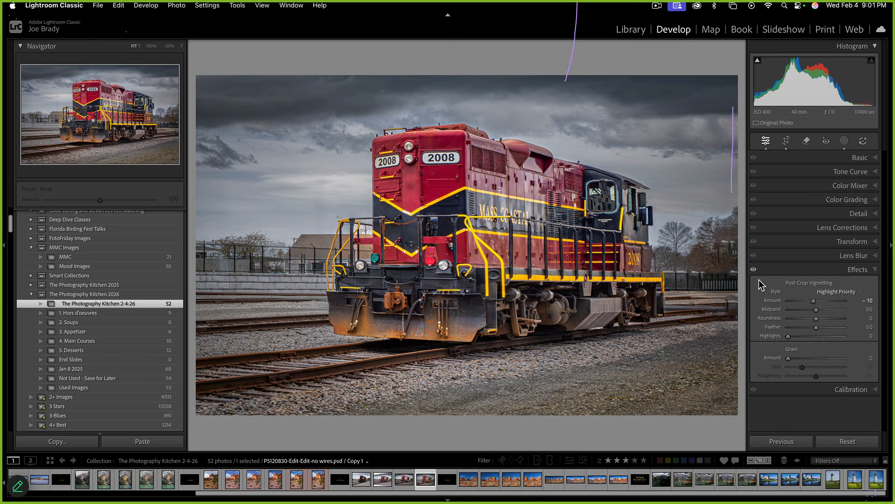
{"action": "key", "text": "super+apostrophe"}
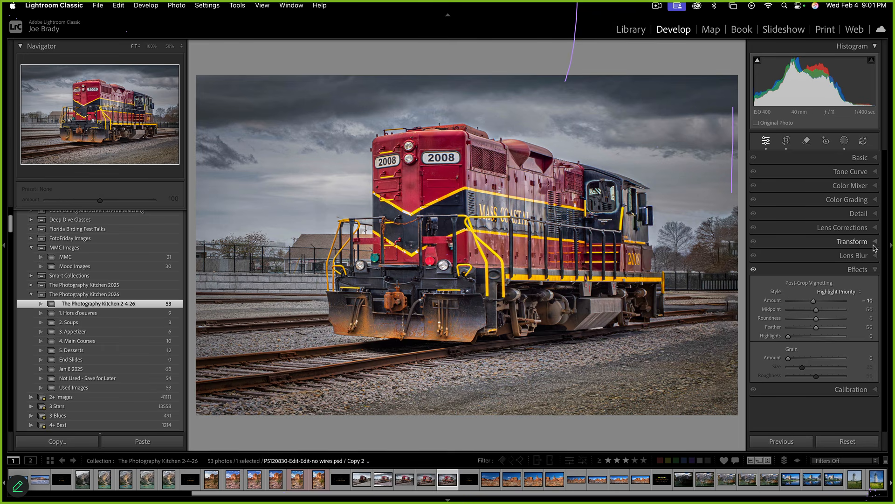
{"action": "left_click", "coordinate": [786, 140]}
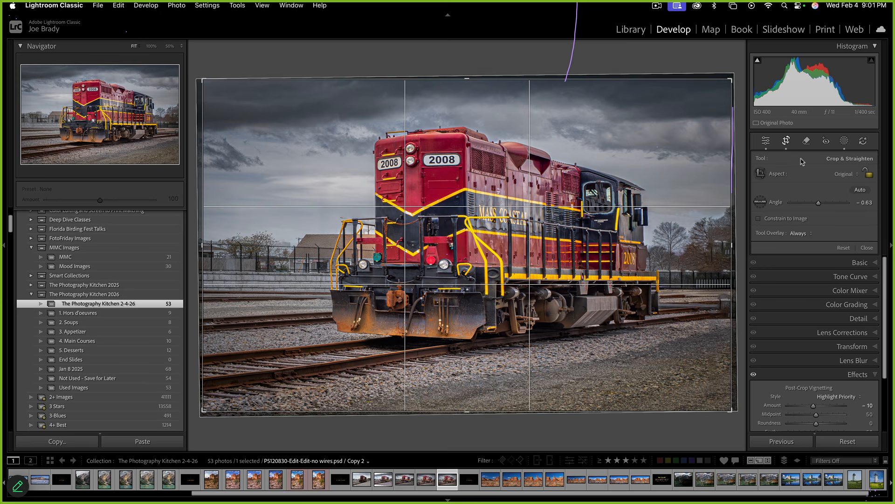
Crop Copy 2 to 2x3 / 4x6, nudging the locomotive into place within the frame
{"action": "left_click", "coordinate": [845, 174]}
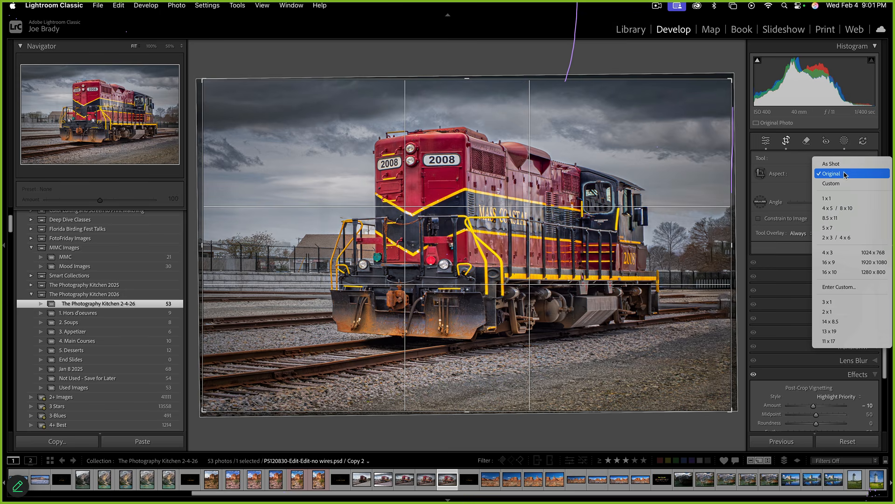
{"action": "left_click", "coordinate": [837, 237]}
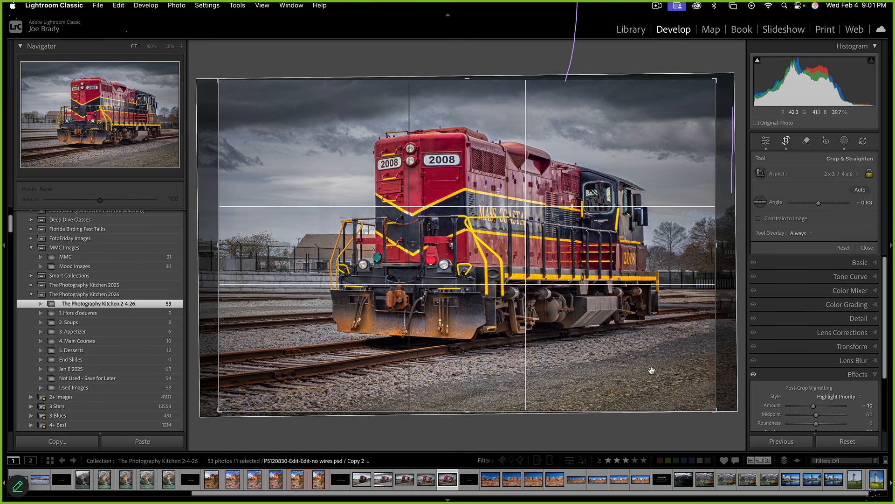
{"action": "mouse_move", "coordinate": [642, 345]}
{"action": "left_mouse_down"}
{"action": "mouse_move", "coordinate": [660, 345]}
{"action": "mouse_move", "coordinate": [630, 345]}
{"action": "mouse_move", "coordinate": [646, 343]}
{"action": "left_mouse_up"}
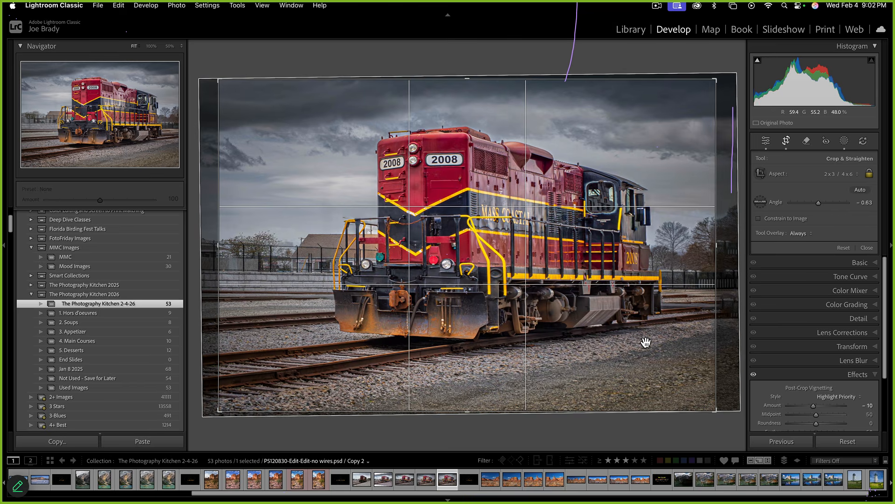
{"action": "key", "text": "Return"}
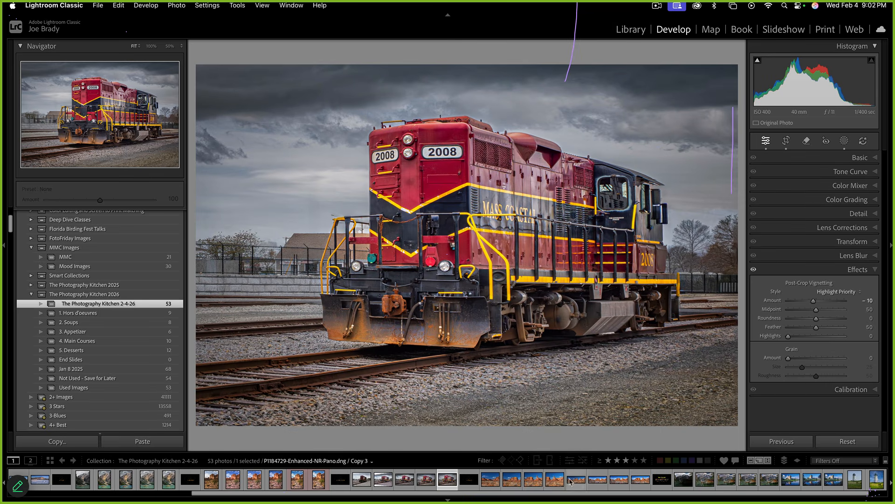
{"action": "left_click", "coordinate": [426, 480]}
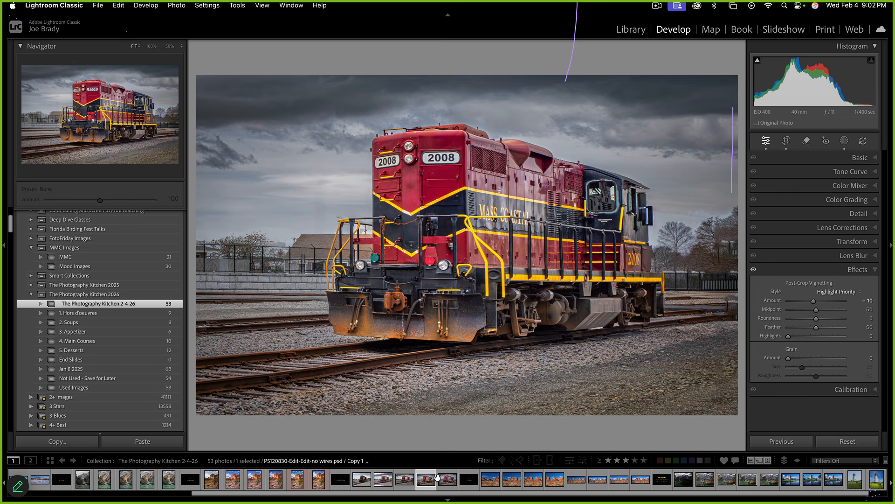
{"action": "left_click", "coordinate": [452, 480]}
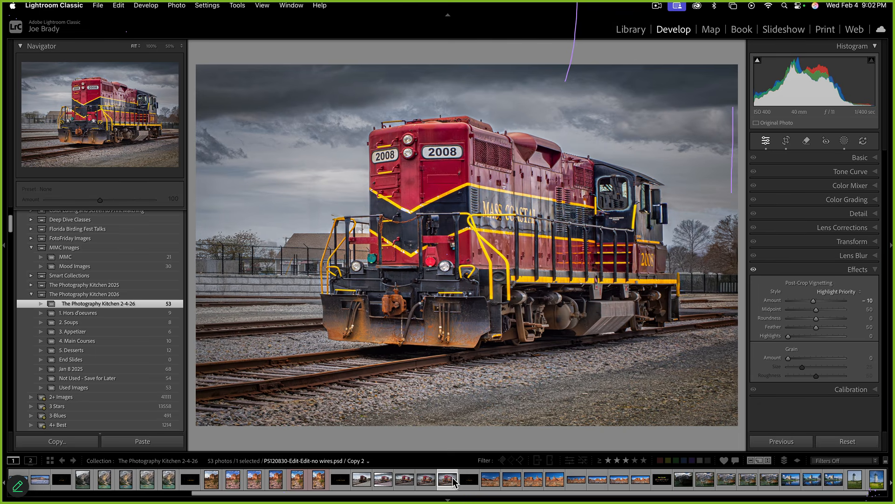
{"action": "left_click", "coordinate": [427, 480]}
{"action": "left_click", "coordinate": [449, 483]}
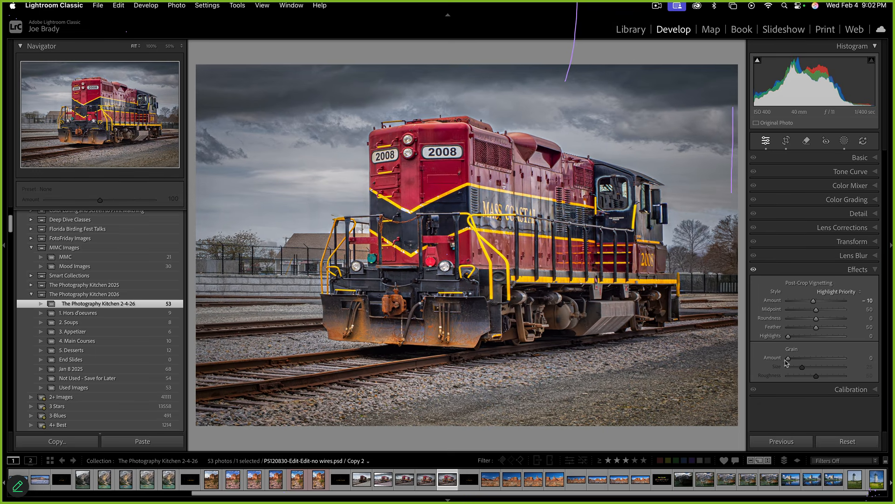
{"action": "left_click", "coordinate": [753, 271]}
{"action": "left_click", "coordinate": [753, 271]}
{"action": "left_click", "coordinate": [753, 271]}
{"action": "left_click", "coordinate": [753, 271]}
Brush-mask the MASS COASTAL lettering and set Highlights -76, Whites -14, Blacks -66
{"action": "key", "text": "k"}
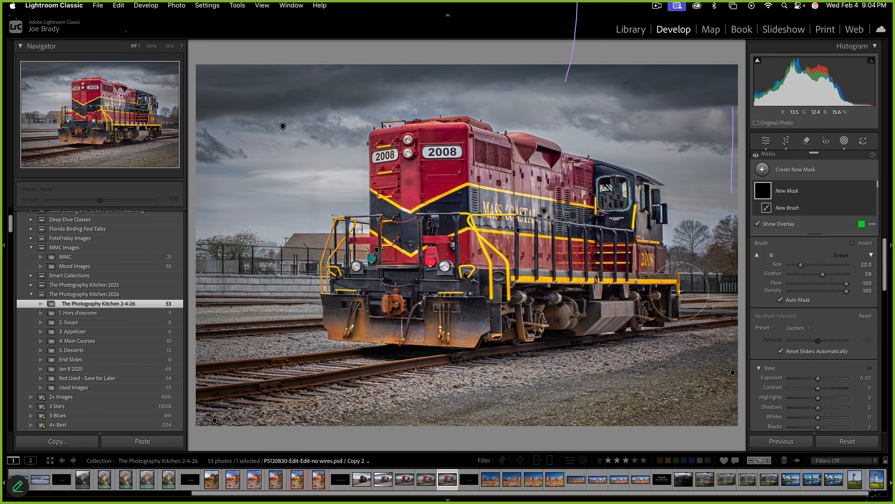
{"action": "scroll", "coordinate": [530, 216], "scroll_direction": "down", "scroll_amount": 5}
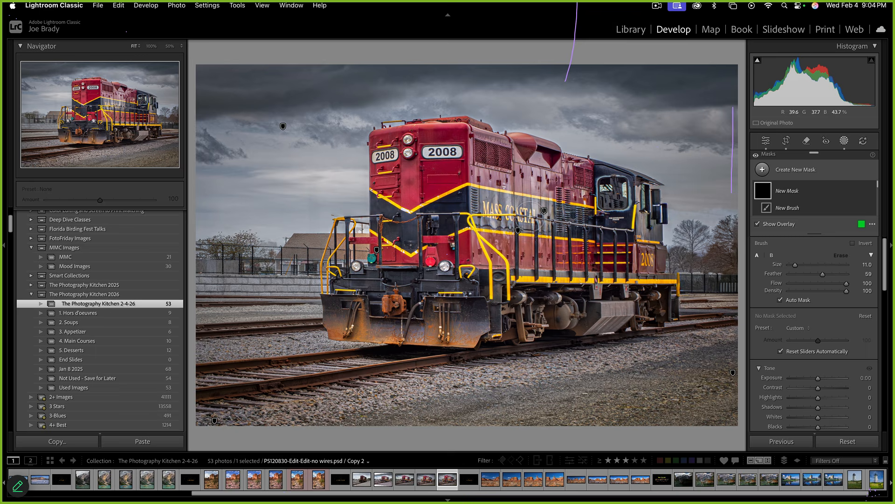
{"action": "mouse_move", "coordinate": [530, 216]}
{"action": "left_mouse_down"}
{"action": "mouse_move", "coordinate": [472, 207]}
{"action": "mouse_move", "coordinate": [547, 226]}
{"action": "left_mouse_up"}
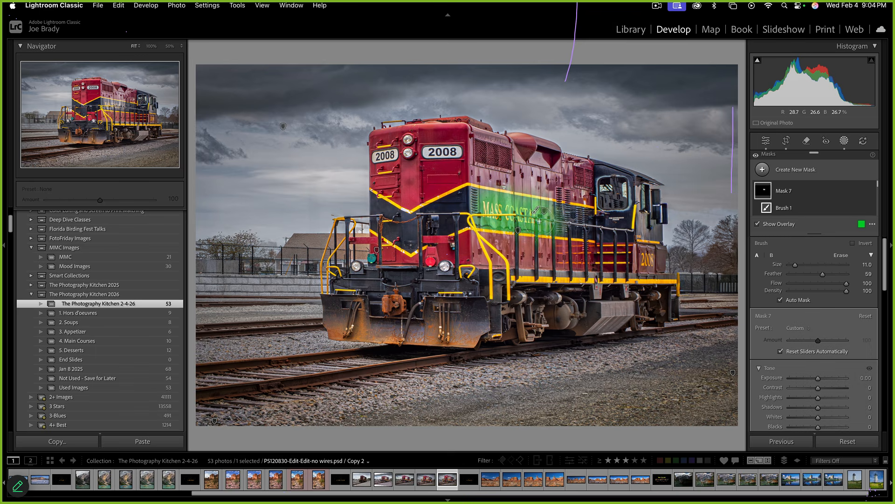
{"action": "scroll", "coordinate": [809, 341], "scroll_direction": "down", "scroll_amount": 3}
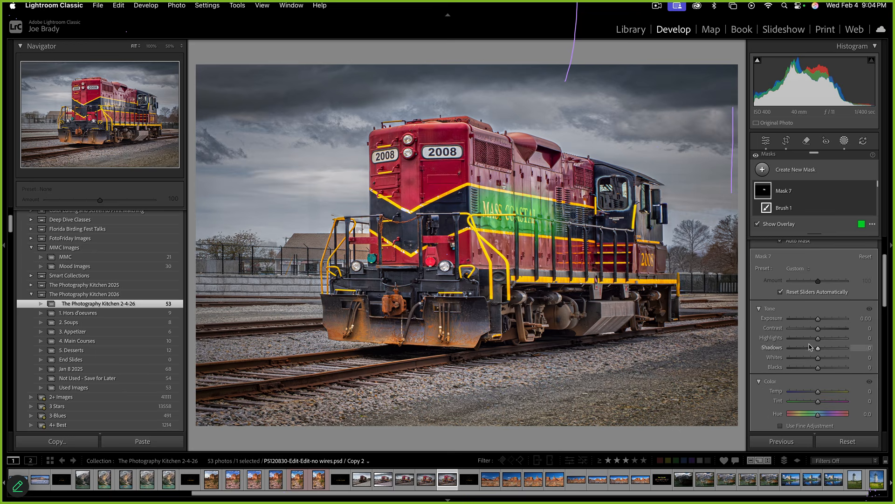
{"action": "left_click_drag", "start_coordinate": [809, 341], "coordinate": [807, 341]}
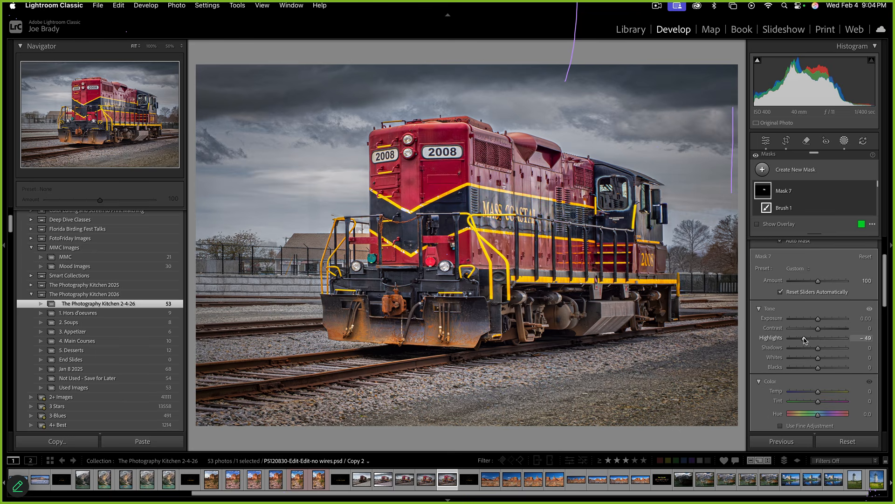
{"action": "scroll", "coordinate": [807, 345], "scroll_direction": "down", "scroll_amount": 8}
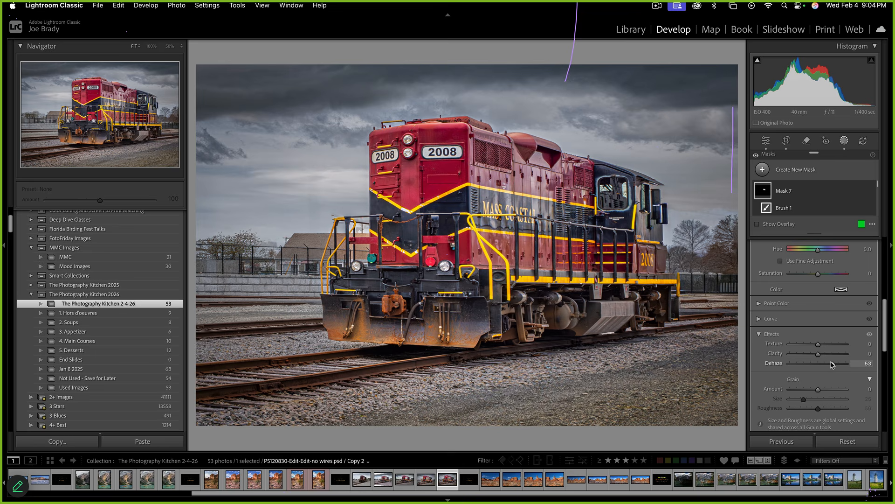
{"action": "scroll", "coordinate": [825, 355], "scroll_direction": "up", "scroll_amount": 10}
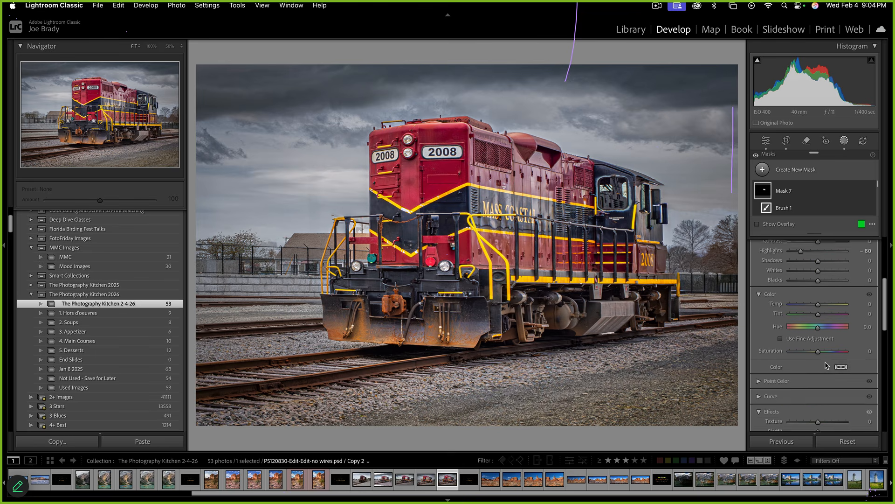
{"action": "left_click_drag", "start_coordinate": [801, 327], "coordinate": [797, 326]}
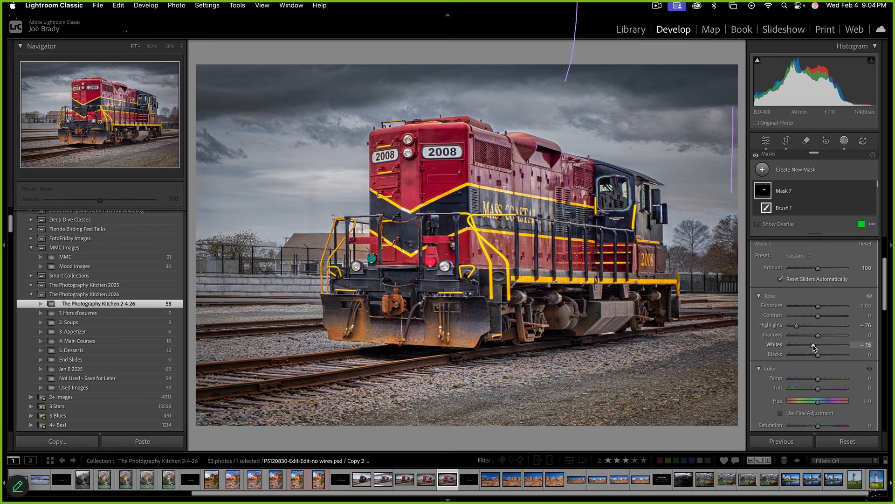
{"action": "left_click_drag", "start_coordinate": [818, 354], "coordinate": [800, 358]}
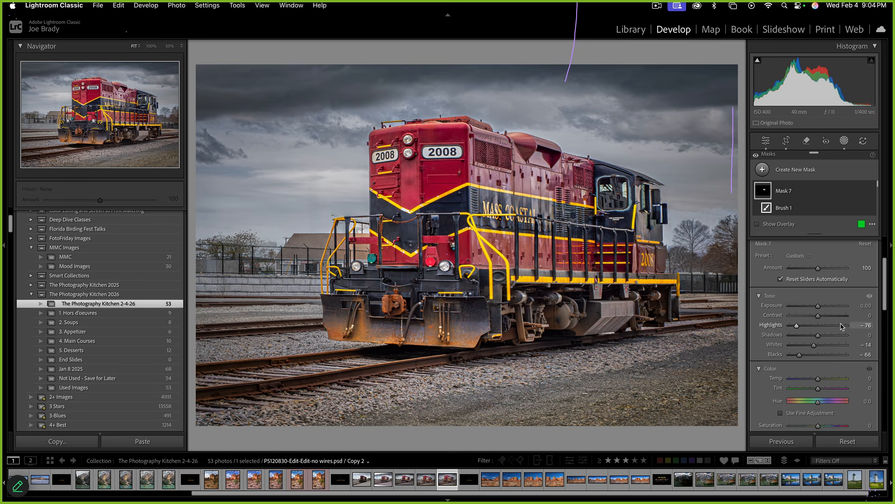
Sample a locomotive colour with Point Color, adjust its variance, and close Masking
{"action": "key", "text": "k"}
{"action": "scroll", "coordinate": [837, 294], "scroll_direction": "down", "scroll_amount": 1}
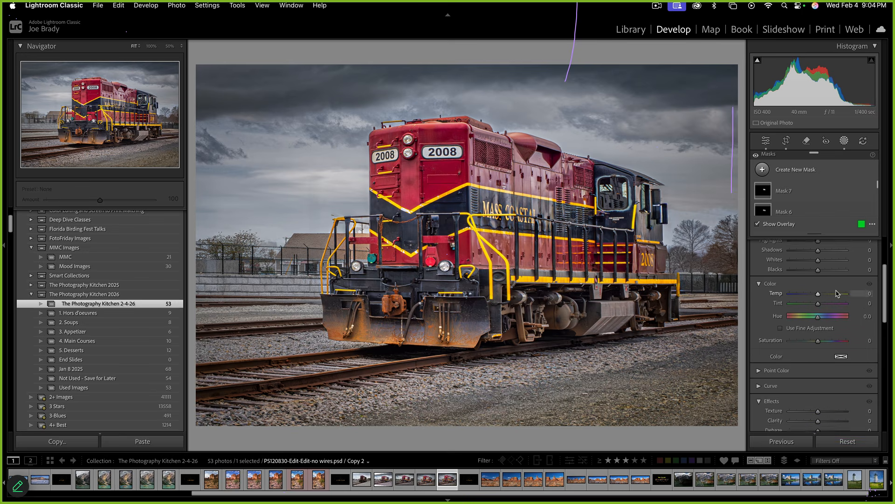
{"action": "scroll", "coordinate": [838, 294], "scroll_direction": "down", "scroll_amount": 3}
{"action": "left_click", "coordinate": [759, 318]}
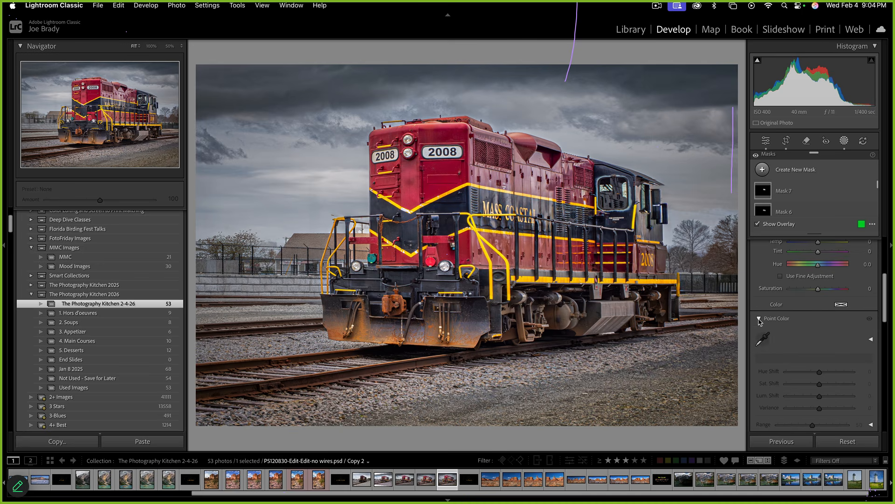
{"action": "left_click", "coordinate": [763, 339]}
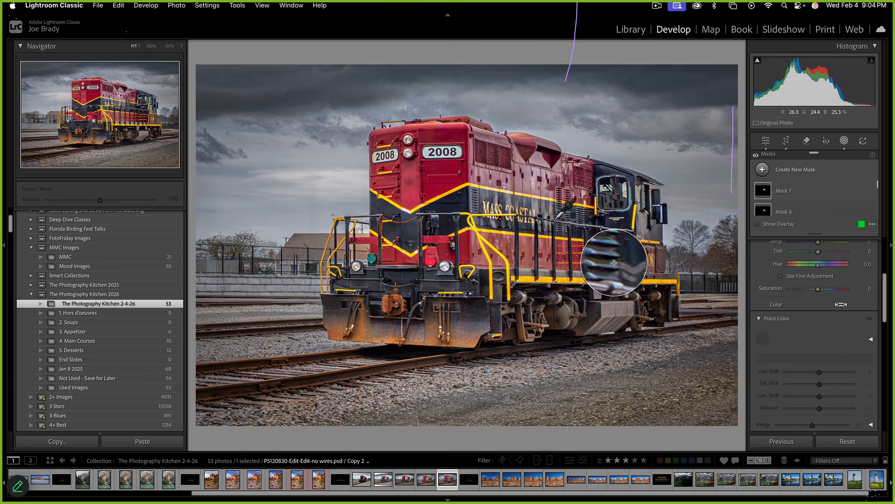
{"action": "left_click", "coordinate": [537, 247]}
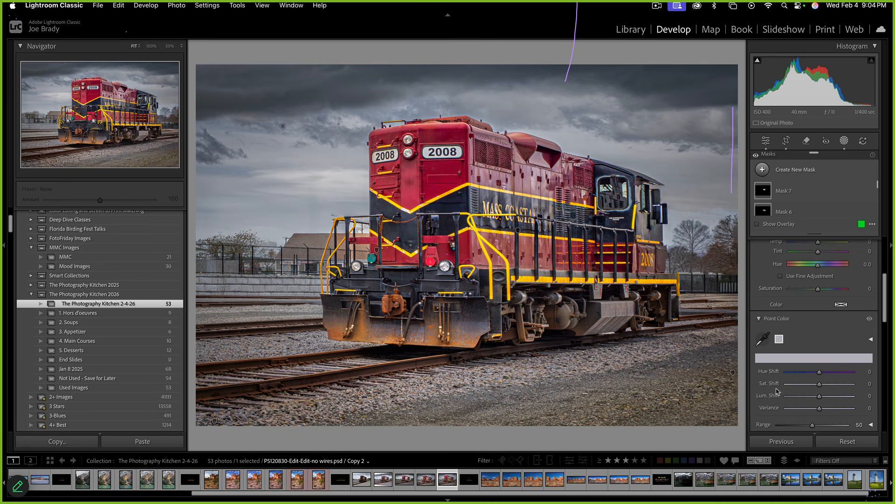
{"action": "mouse_move", "coordinate": [819, 411]}
{"action": "left_mouse_down"}
{"action": "mouse_move", "coordinate": [796, 410]}
{"action": "mouse_move", "coordinate": [830, 409]}
{"action": "mouse_move", "coordinate": [784, 409]}
{"action": "mouse_move", "coordinate": [820, 409]}
{"action": "left_mouse_up"}
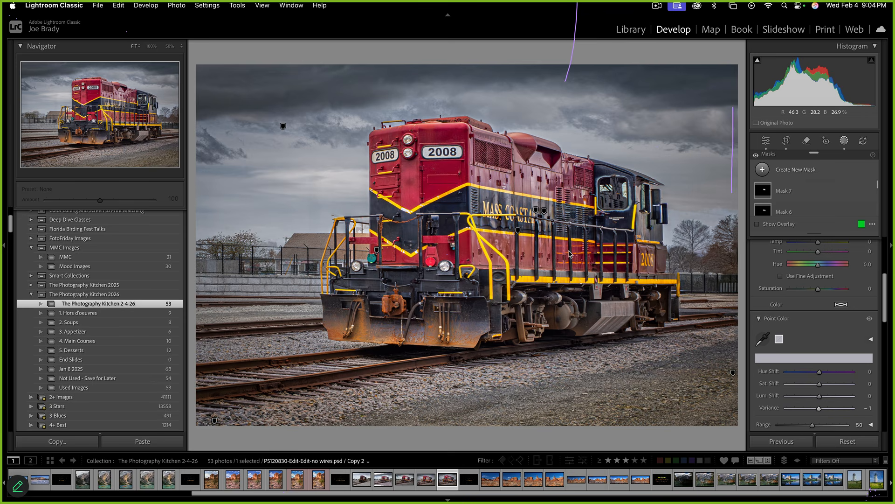
{"action": "key", "text": "shift+w"}
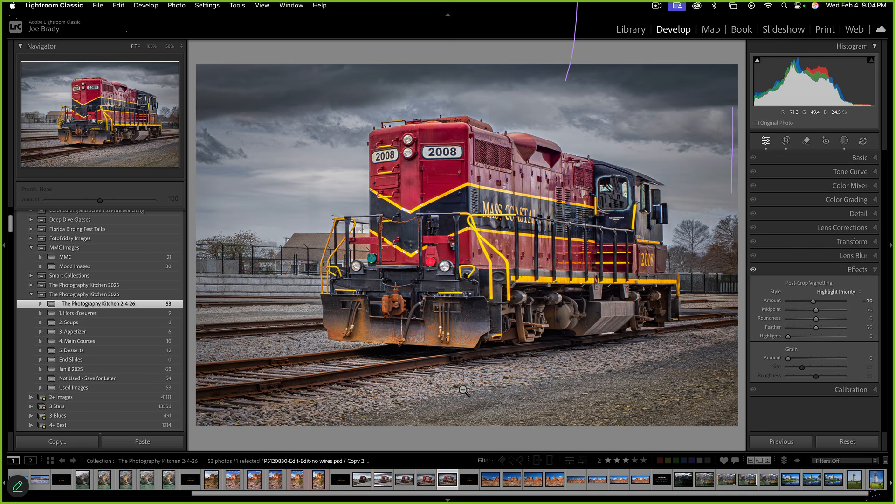
Compare Copy 1 and Copy 2, then settle on Copy 1 with the Brush mask tool
{"action": "left_click", "coordinate": [427, 480]}
{"action": "left_click", "coordinate": [448, 480]}
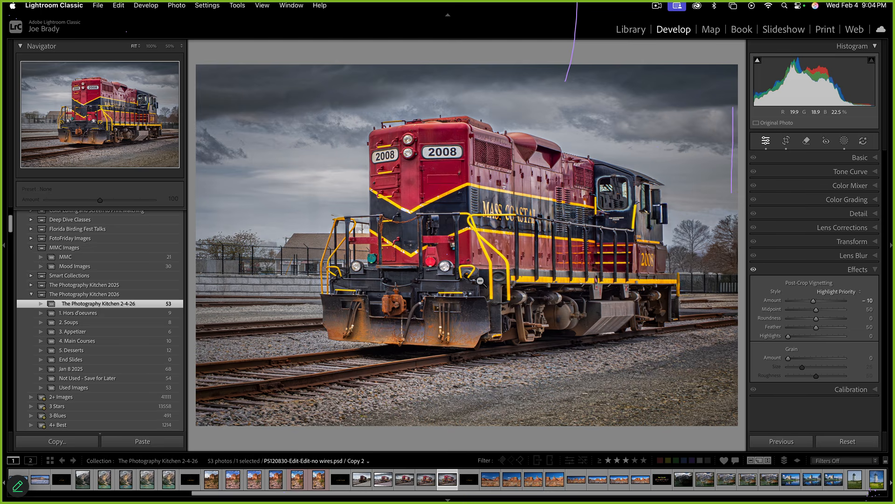
{"action": "left_click", "coordinate": [426, 480]}
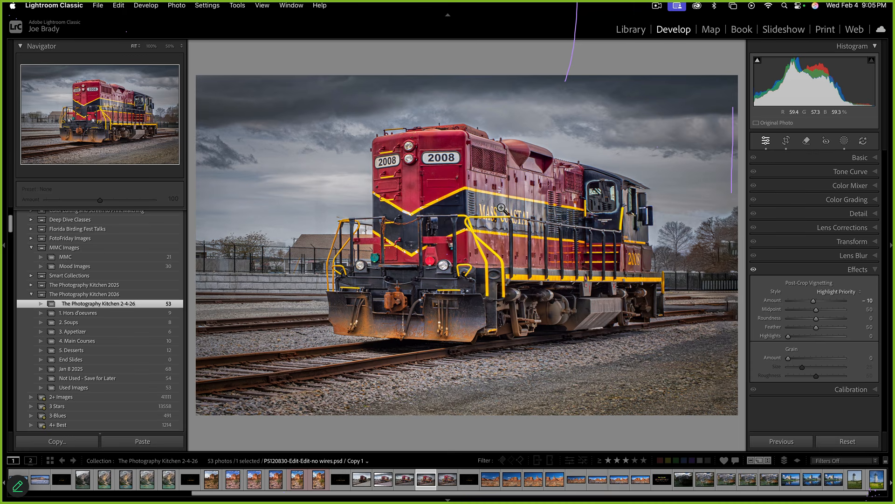
{"action": "key", "text": "Right"}
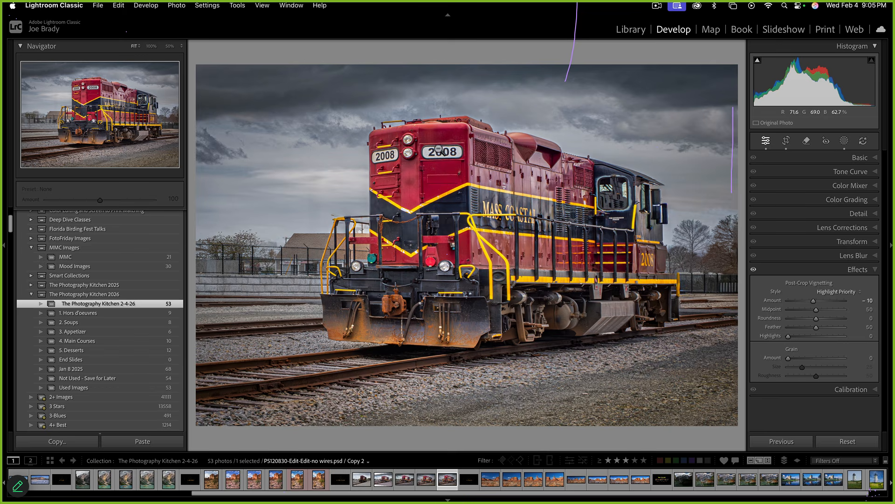
{"action": "left_click", "coordinate": [426, 479]}
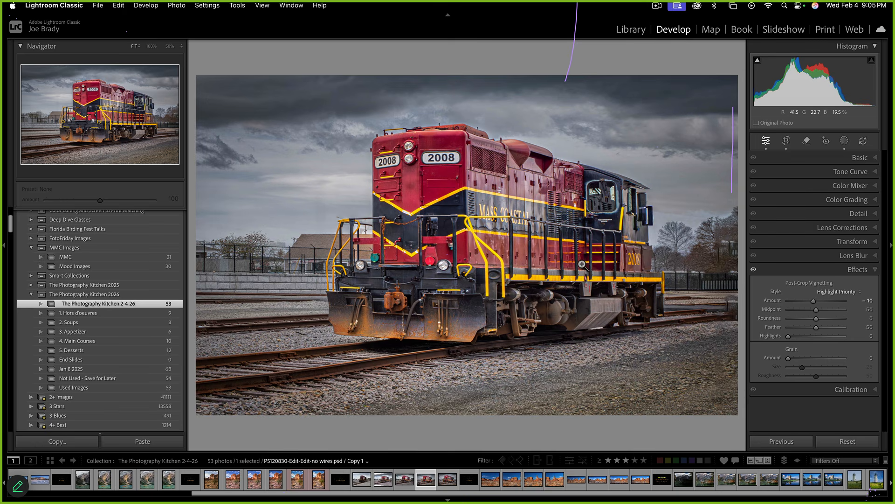
{"action": "key", "text": "k"}
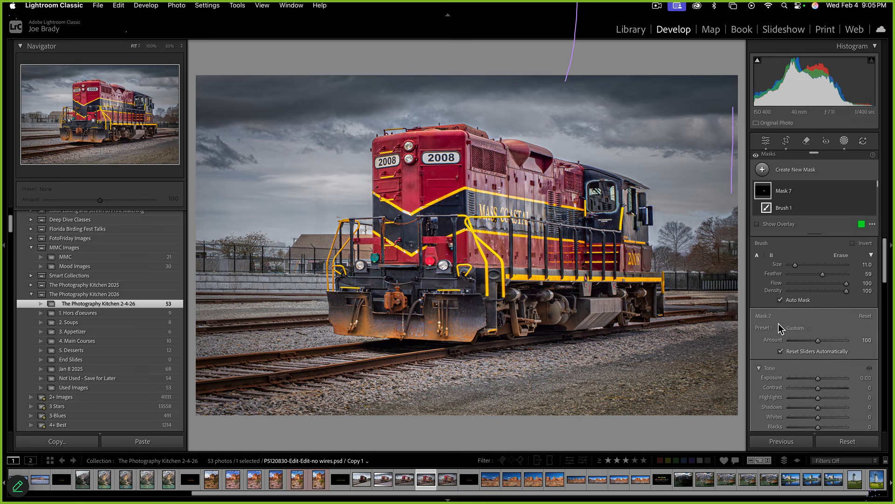
Paint a new brush mask over the locomotive's maroon lettering side panel
{"action": "key", "text": "k"}
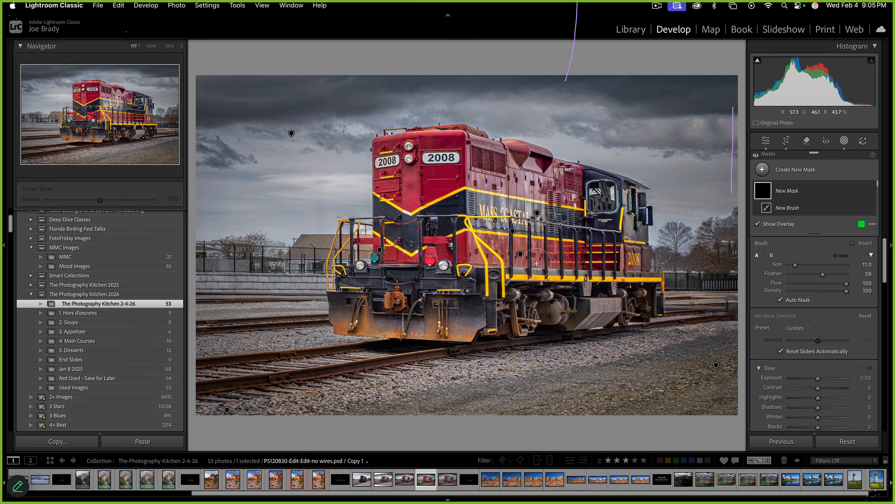
{"action": "left_click_drag", "start_coordinate": [536, 252], "coordinate": [495, 250]}
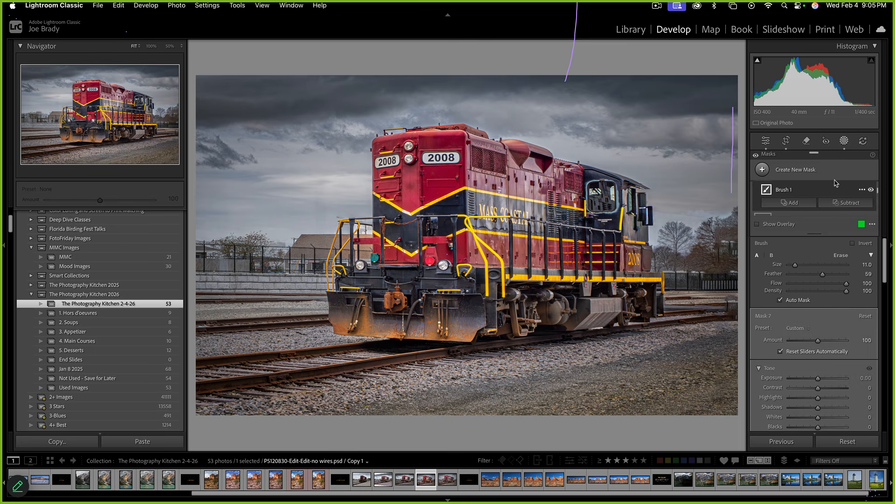
{"action": "key", "text": "k"}
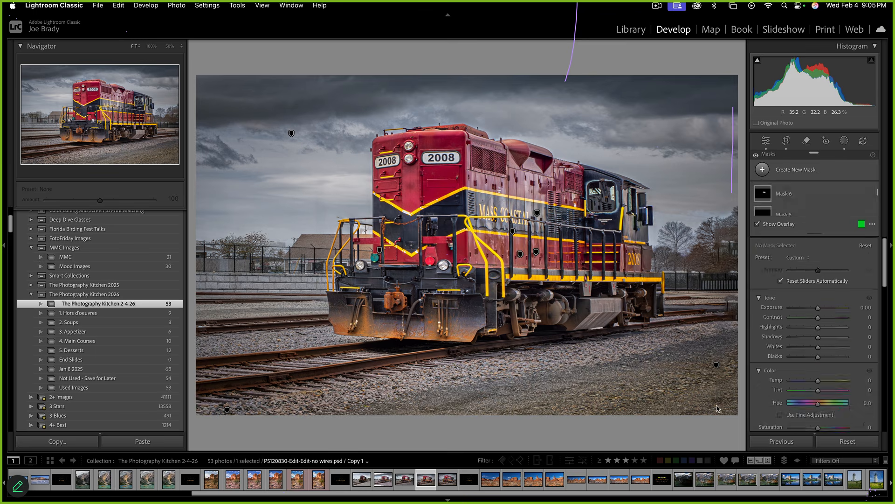
{"action": "key", "text": "k"}
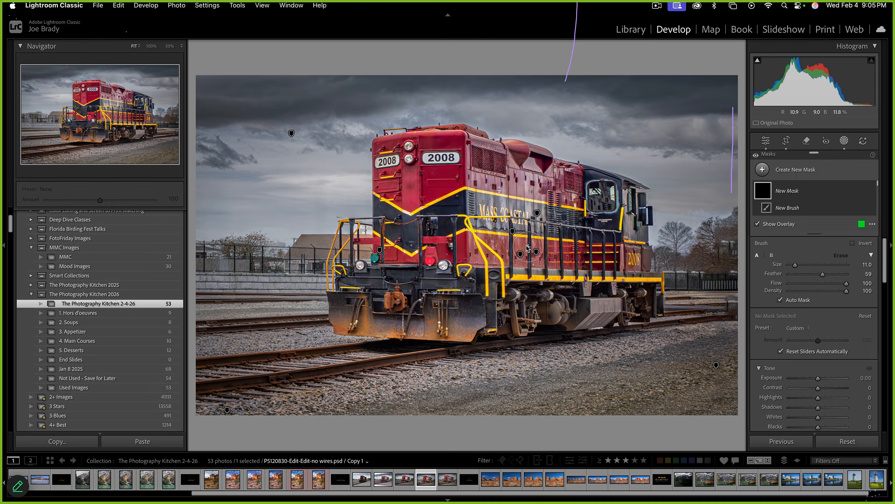
{"action": "mouse_move", "coordinate": [521, 254]}
{"action": "left_mouse_down"}
{"action": "mouse_move", "coordinate": [542, 255]}
{"action": "mouse_move", "coordinate": [462, 249]}
{"action": "mouse_move", "coordinate": [489, 242]}
{"action": "left_mouse_up"}
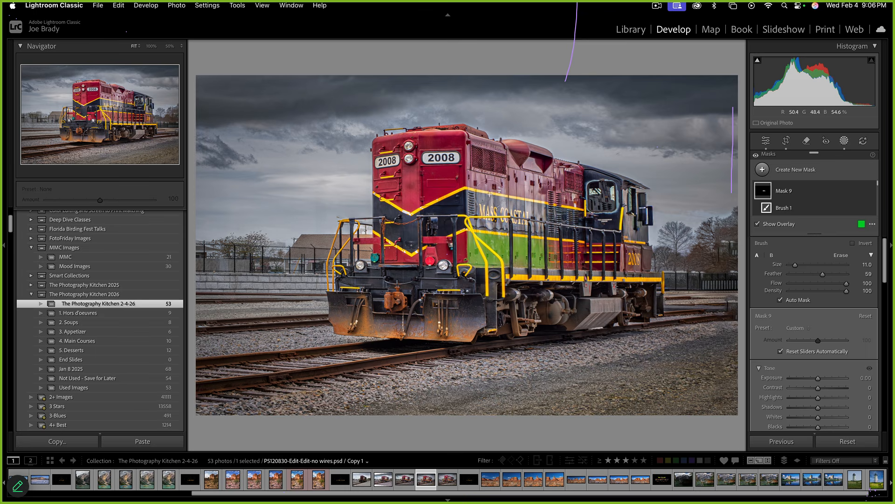
{"action": "mouse_move", "coordinate": [481, 185]}
{"action": "left_mouse_down"}
{"action": "mouse_move", "coordinate": [543, 189]}
{"action": "mouse_move", "coordinate": [532, 161]}
{"action": "mouse_move", "coordinate": [545, 161]}
{"action": "mouse_move", "coordinate": [557, 186]}
{"action": "left_mouse_up"}
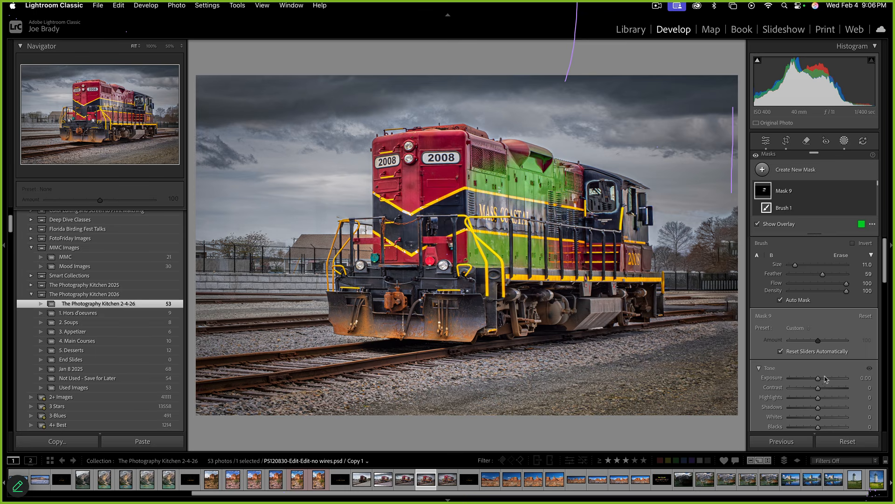
Give the mask Exposure -0.19, Temp 6, Tint 27 and Saturation 61
{"action": "left_click_drag", "start_coordinate": [825, 379], "coordinate": [820, 353]}
{"action": "scroll", "coordinate": [816, 381], "scroll_direction": "down", "scroll_amount": 5}
{"action": "left_click_drag", "start_coordinate": [818, 400], "coordinate": [835, 402]}
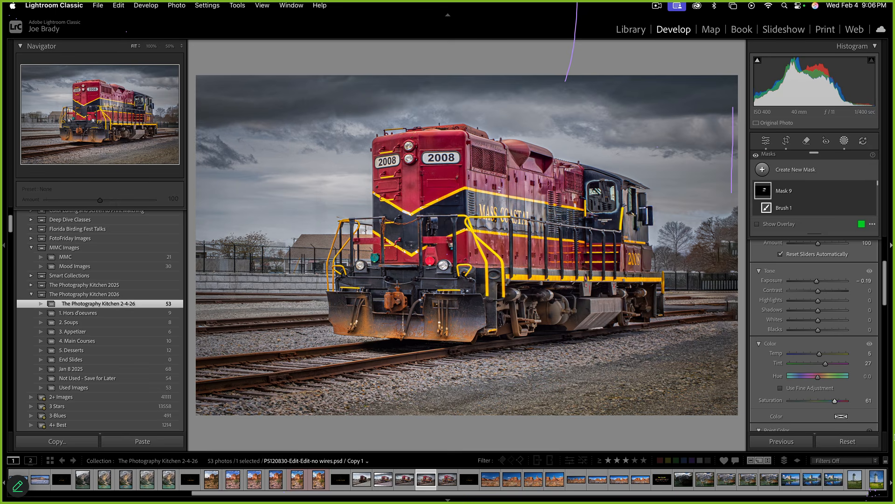
{"action": "key", "text": "Escape"}
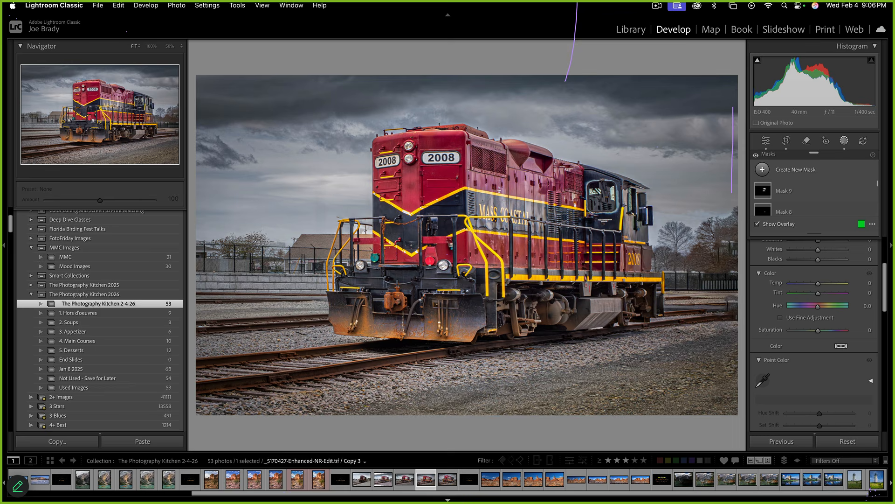
{"action": "left_click", "coordinate": [404, 482]}
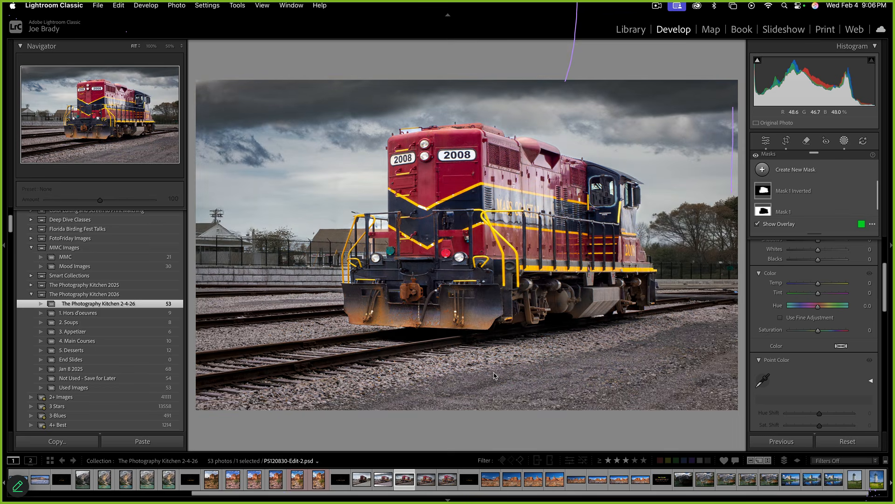
{"action": "left_click", "coordinate": [431, 479]}
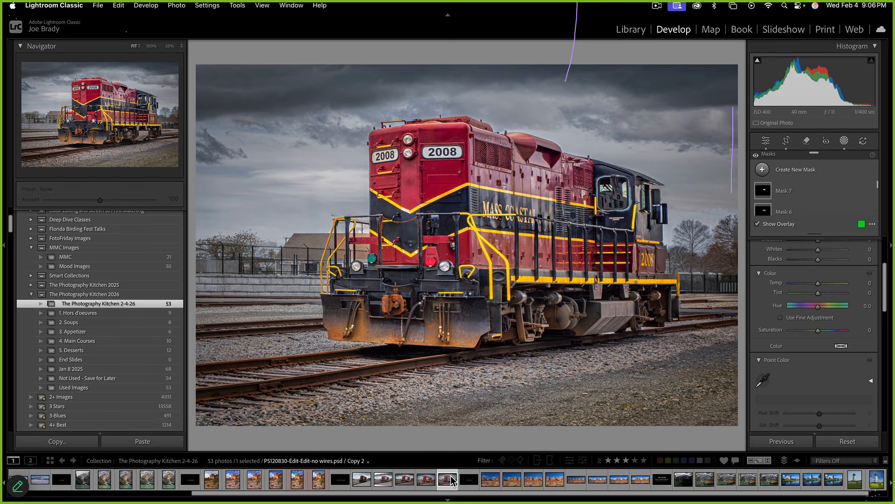
{"action": "left_click", "coordinate": [428, 481]}
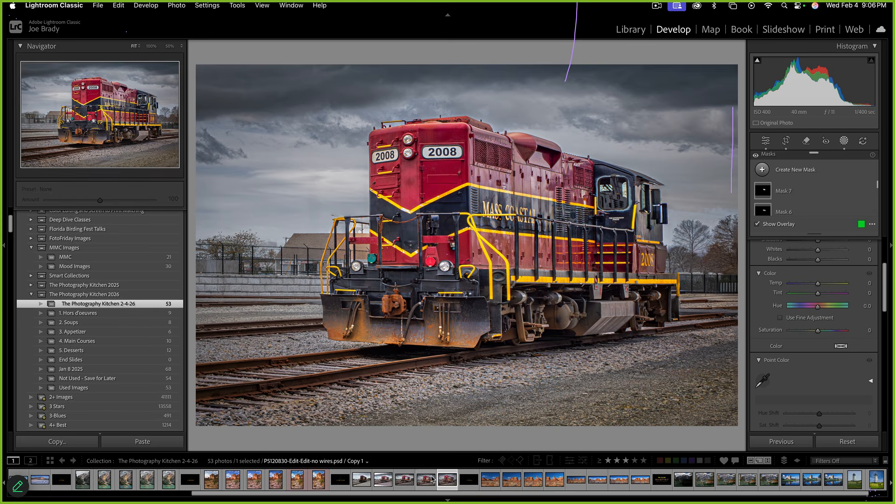
{"action": "left_click", "coordinate": [450, 481]}
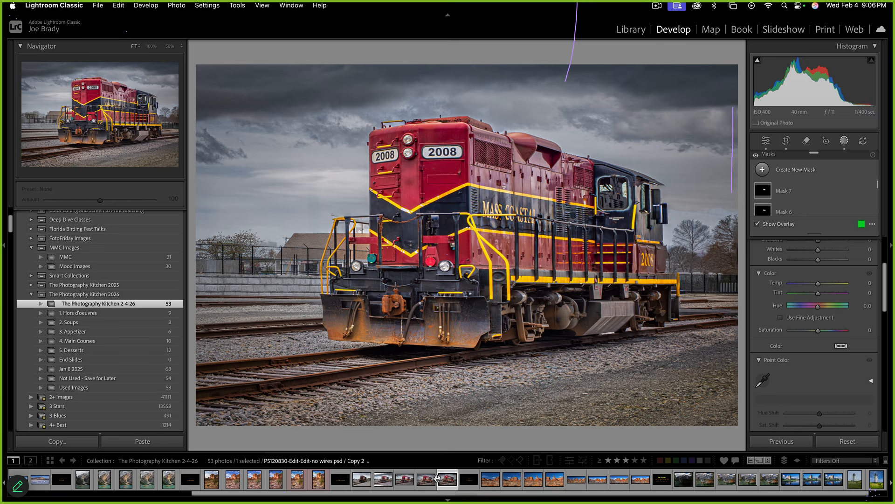
{"action": "left_click", "coordinate": [427, 480]}
{"action": "left_click", "coordinate": [448, 481]}
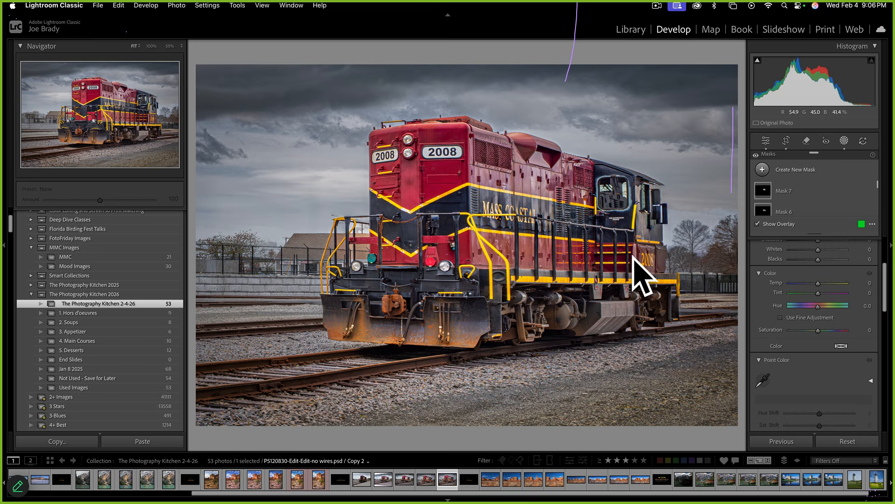
{"action": "left_click", "coordinate": [428, 481]}
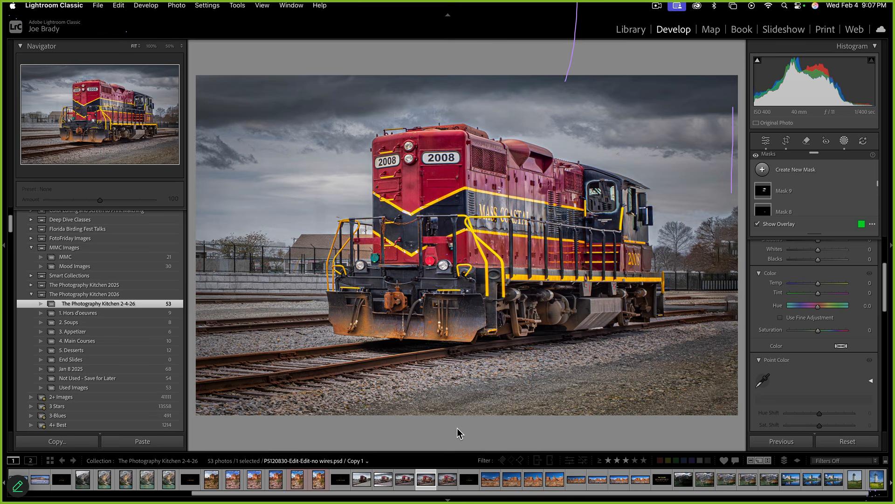
Select Copy 2, collapse The Photography Kitchen 2026 set, and expand the History panel
{"action": "left_click", "coordinate": [449, 480]}
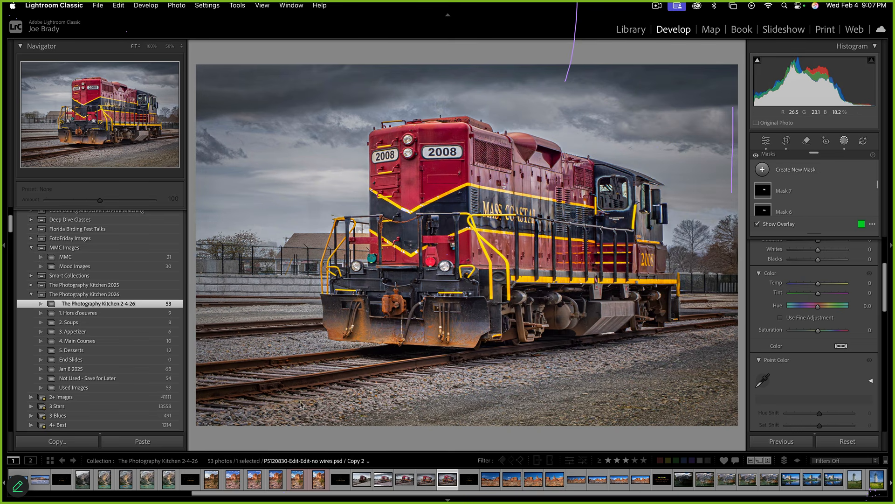
{"action": "left_click", "coordinate": [33, 296]}
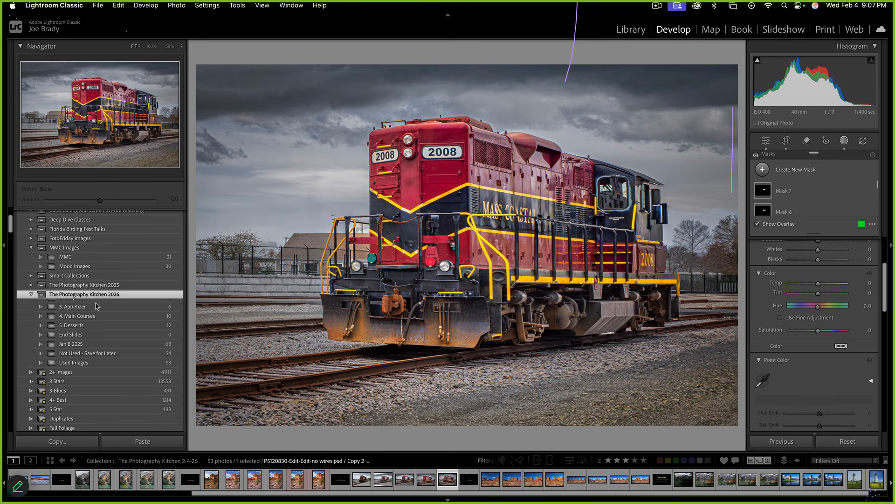
{"action": "left_click", "coordinate": [30, 295]}
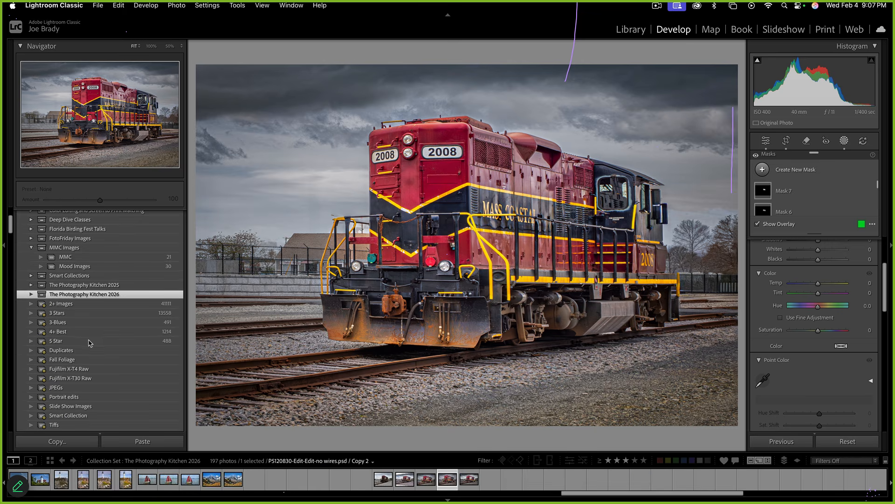
{"action": "scroll", "coordinate": [61, 266], "scroll_direction": "up", "scroll_amount": 5}
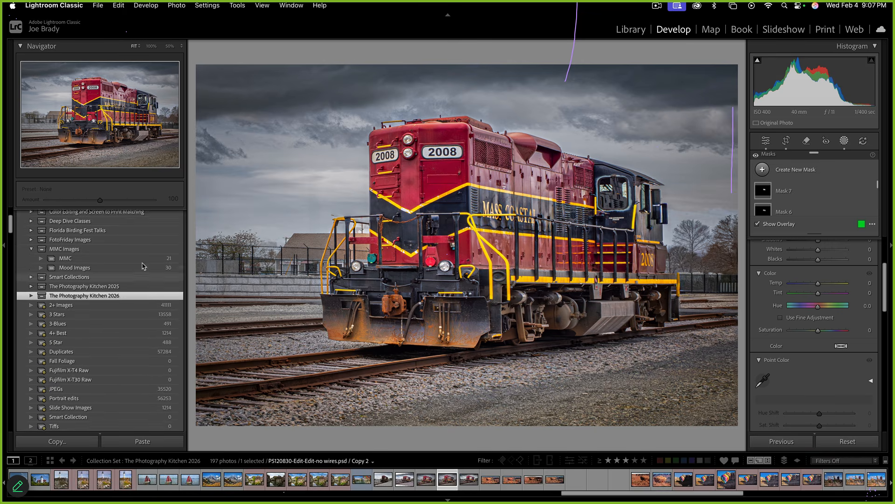
{"action": "left_click", "coordinate": [28, 242]}
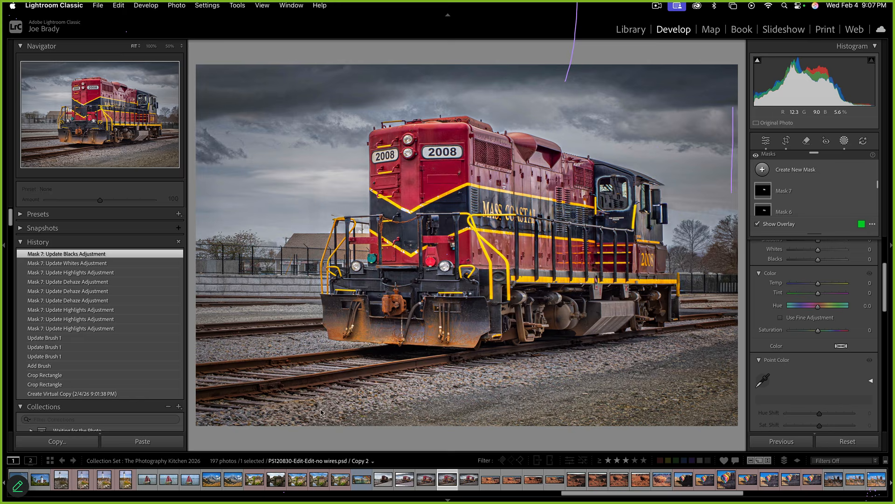
Switch from P5120830-Edit-2 to Copy 1 and scroll through its edit history
{"action": "left_click", "coordinate": [468, 482]}
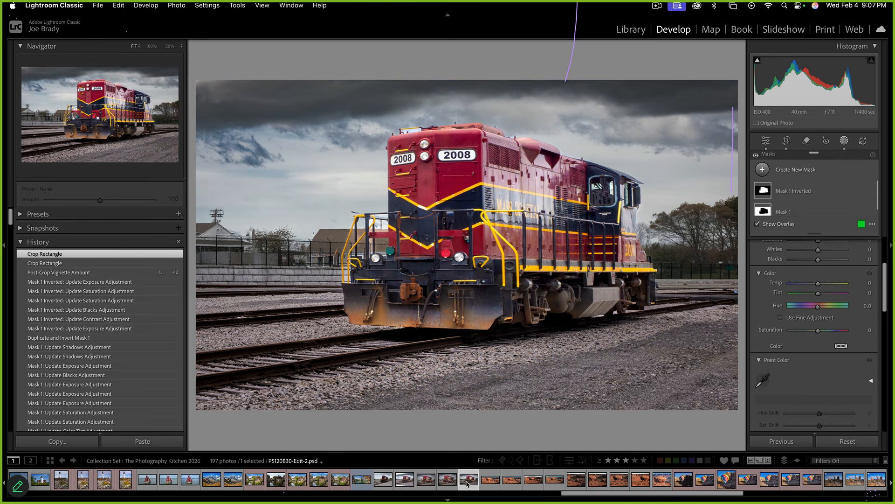
{"action": "left_click", "coordinate": [426, 481]}
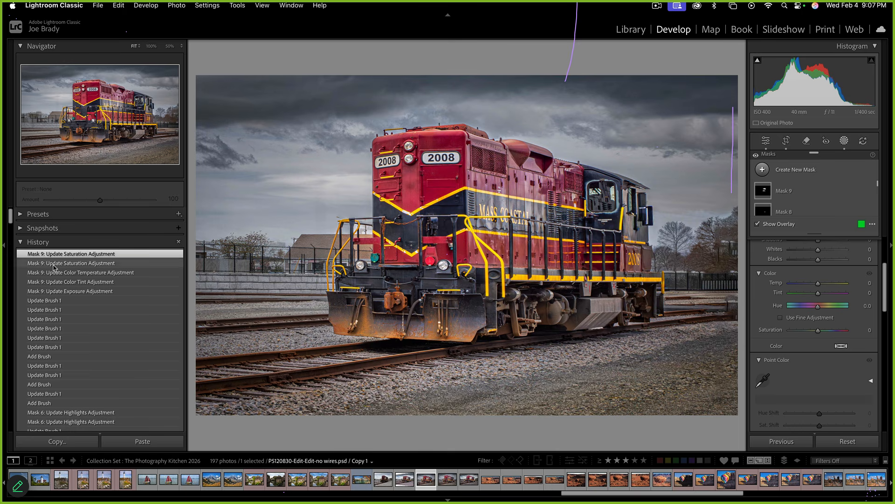
{"action": "scroll", "coordinate": [64, 289], "scroll_direction": "down", "scroll_amount": 10}
{"action": "scroll", "coordinate": [56, 332], "scroll_direction": "down", "scroll_amount": 3}
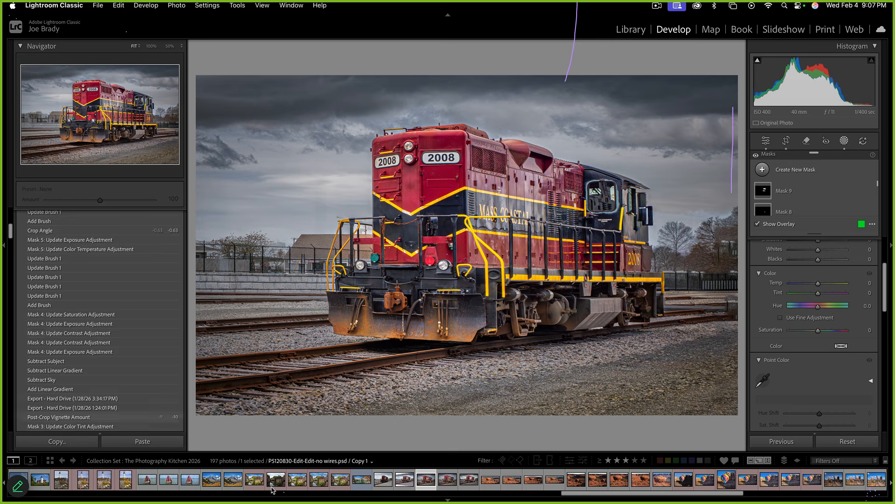
{"action": "scroll", "coordinate": [57, 370], "scroll_direction": "down", "scroll_amount": 9}
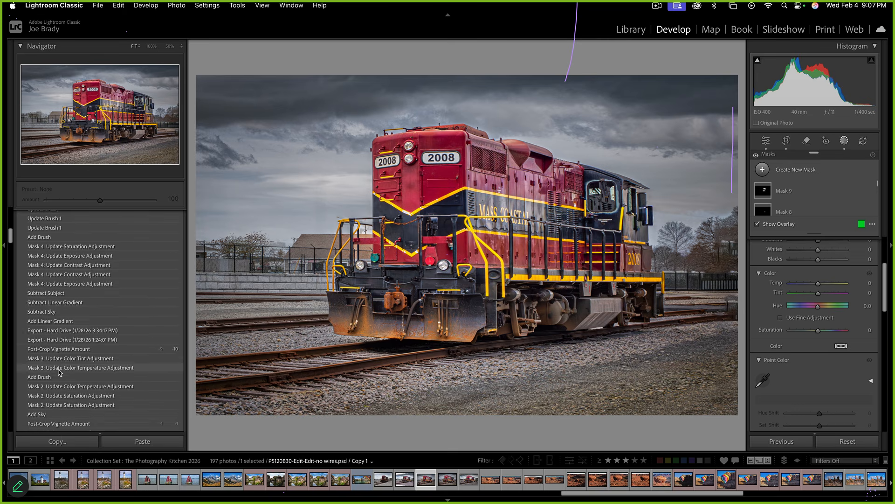
{"action": "scroll", "coordinate": [59, 369], "scroll_direction": "up", "scroll_amount": 18}
{"action": "scroll", "coordinate": [63, 361], "scroll_direction": "up", "scroll_amount": 1}
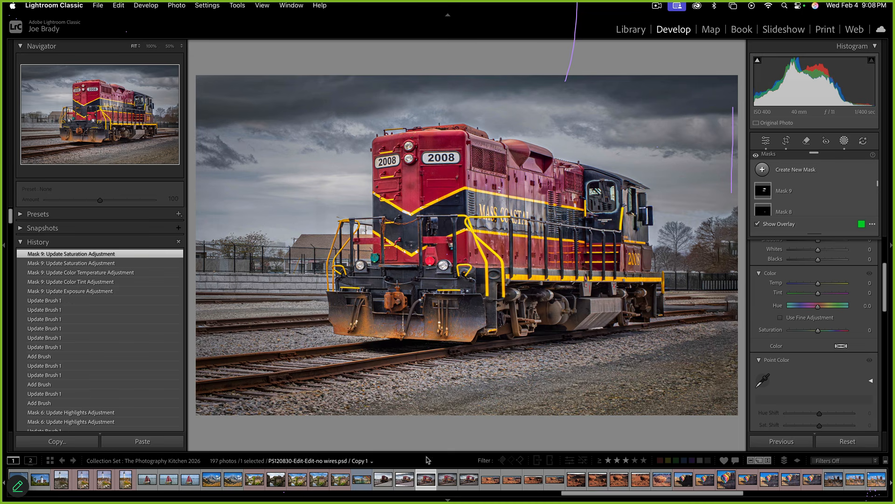
Step through Copy 2 and P5120830-Edit-2.psd, then switch to the Library grid of 197 photos
{"action": "left_click", "coordinate": [446, 480]}
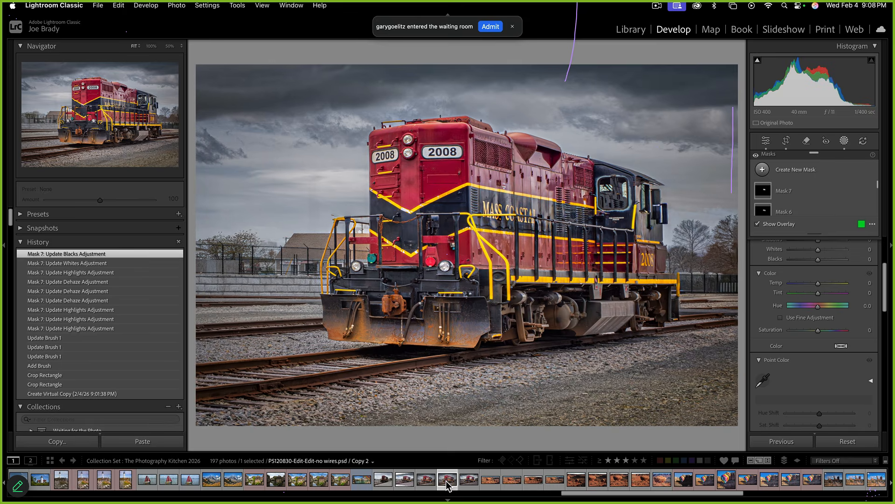
{"action": "left_click", "coordinate": [469, 481]}
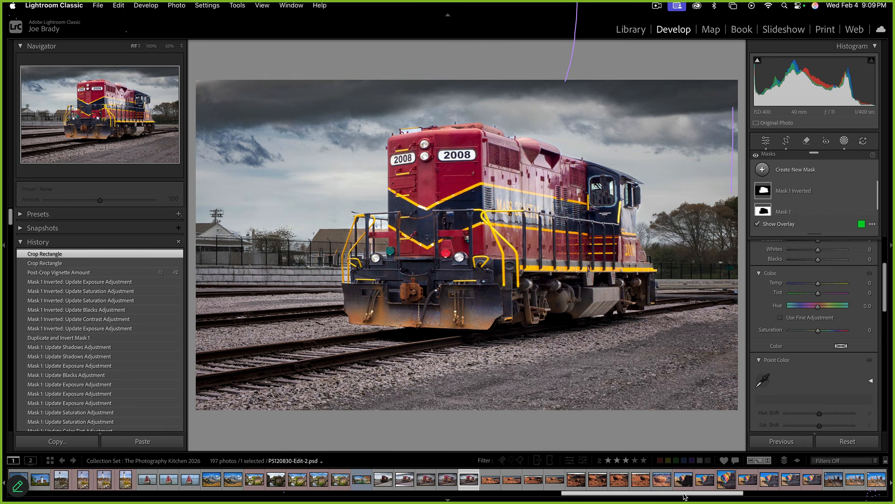
{"action": "mouse_move", "coordinate": [686, 493]}
{"action": "left_mouse_down"}
{"action": "mouse_move", "coordinate": [732, 491]}
{"action": "mouse_move", "coordinate": [674, 494]}
{"action": "left_mouse_up"}
{"action": "key", "text": "g"}
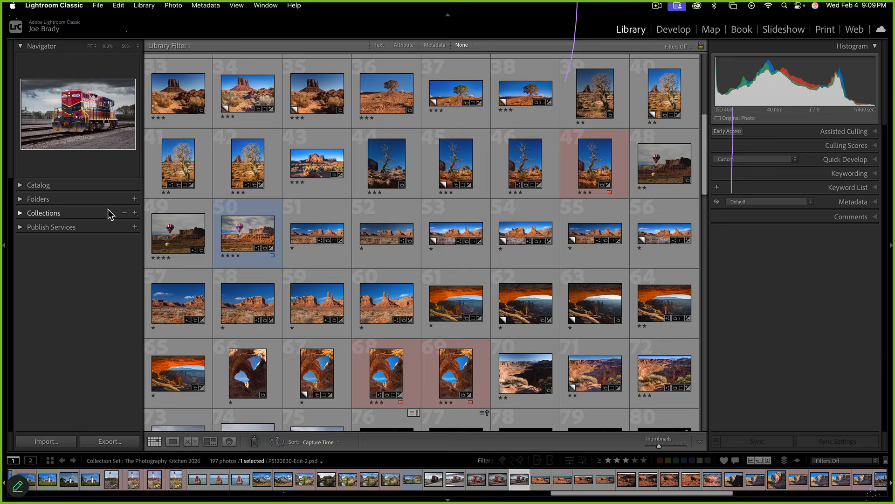